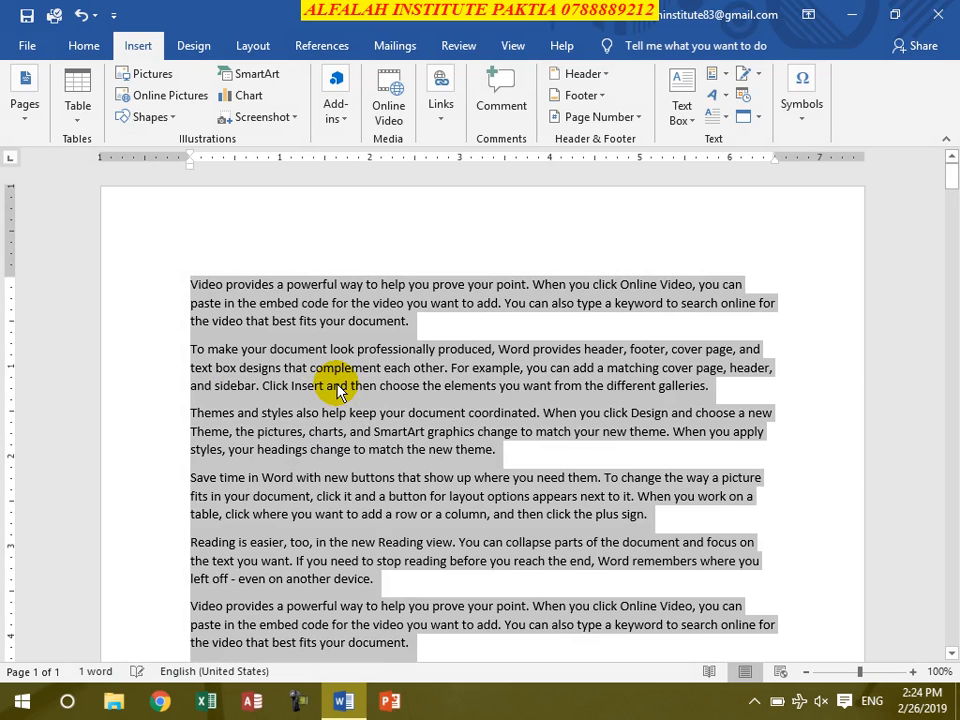
- Deselect the body text and insert the built-in Blank (Three Columns) header
left_click(468, 397)
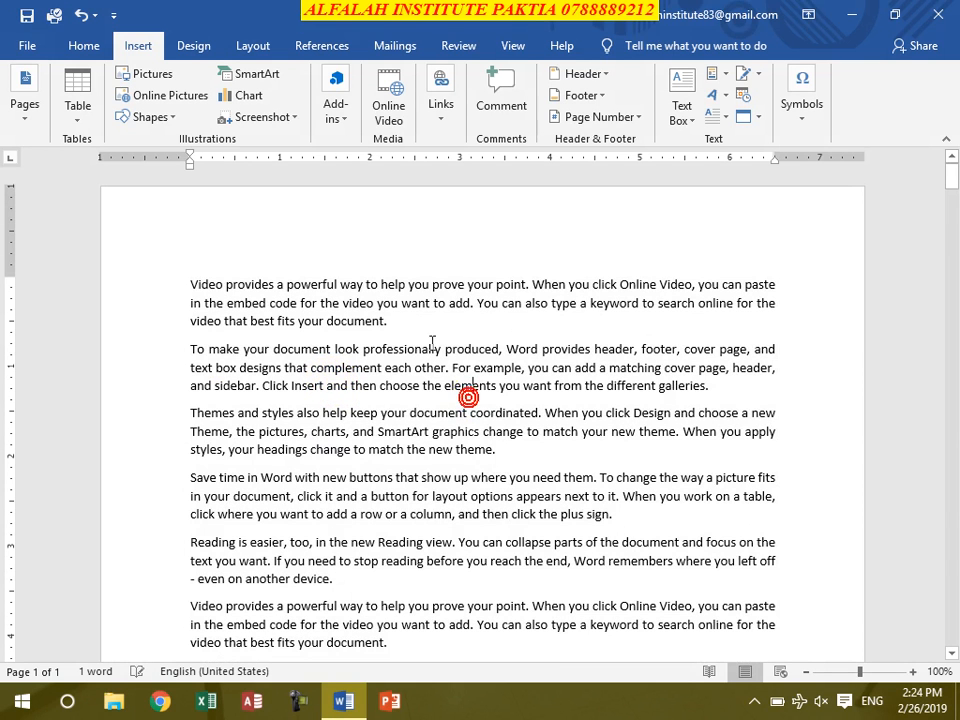
left_click(583, 73)
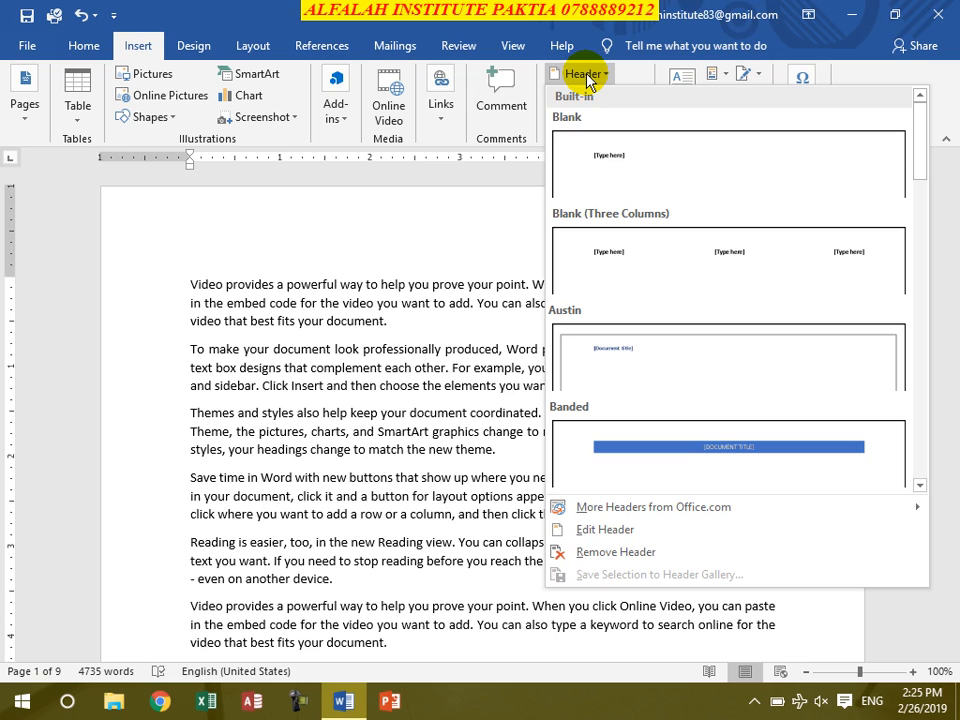
scroll(671, 375, "down", 5)
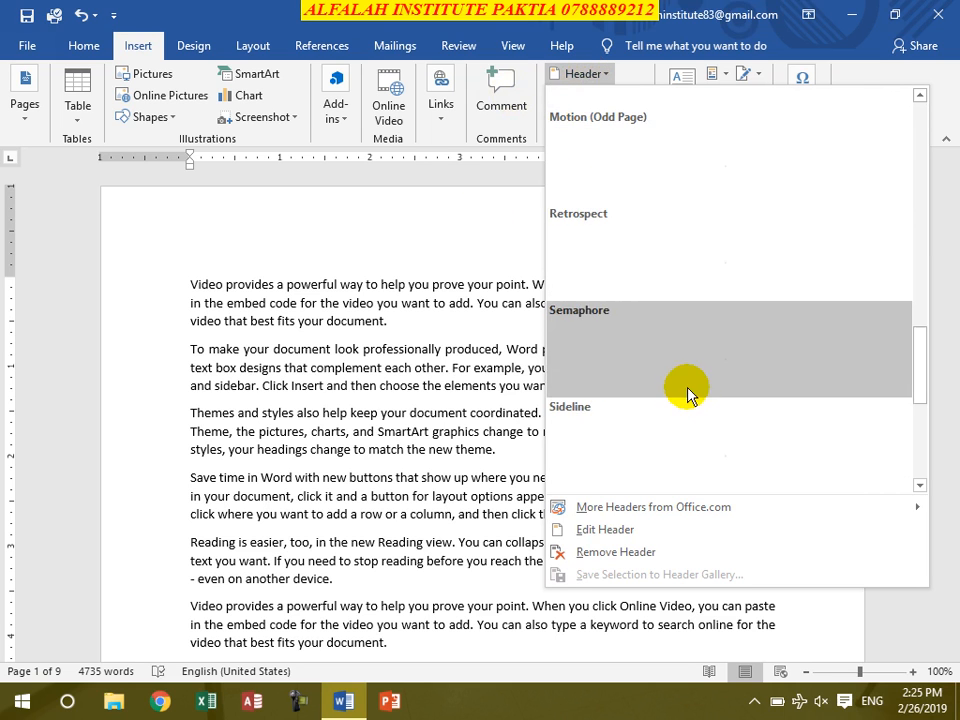
scroll(711, 400, "up", 2)
scroll(710, 280, "down", 3)
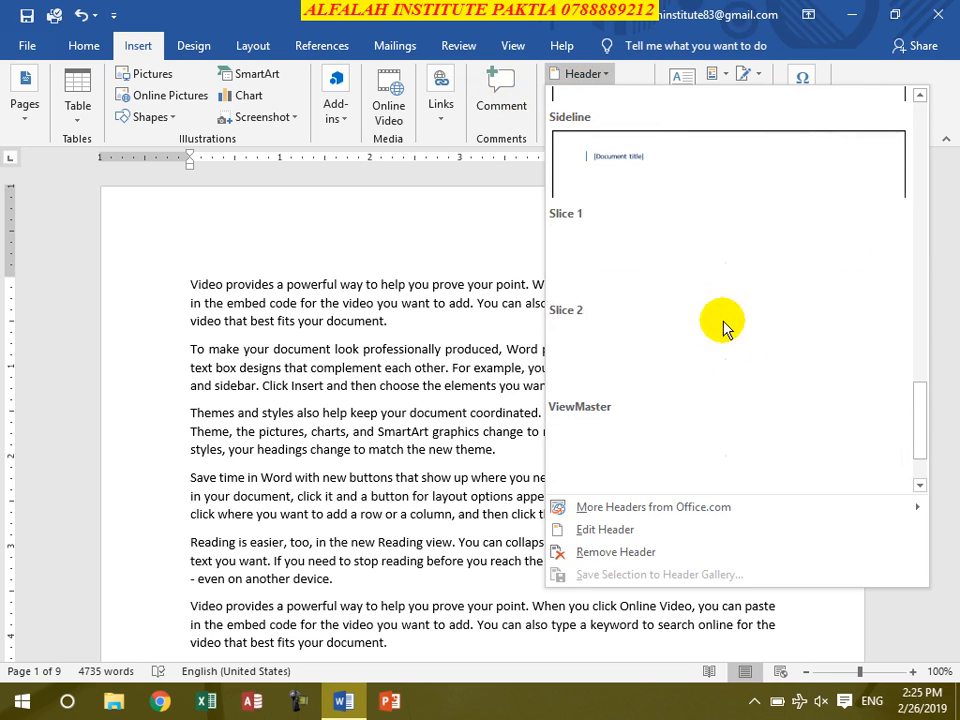
scroll(728, 370, "down", 1)
scroll(730, 370, "up", 6)
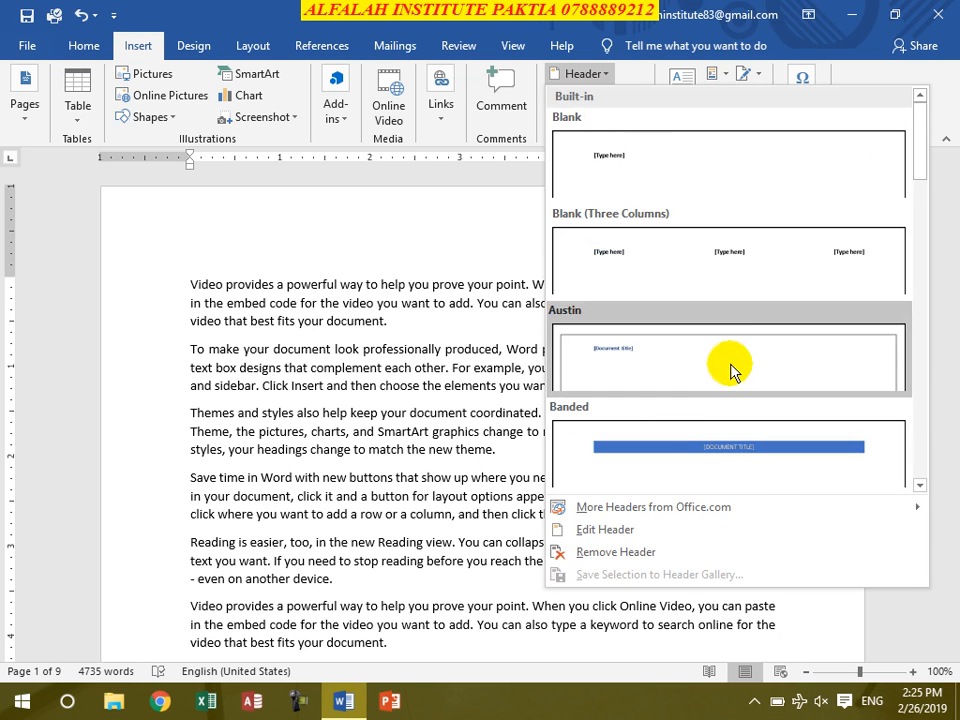
left_click(727, 285)
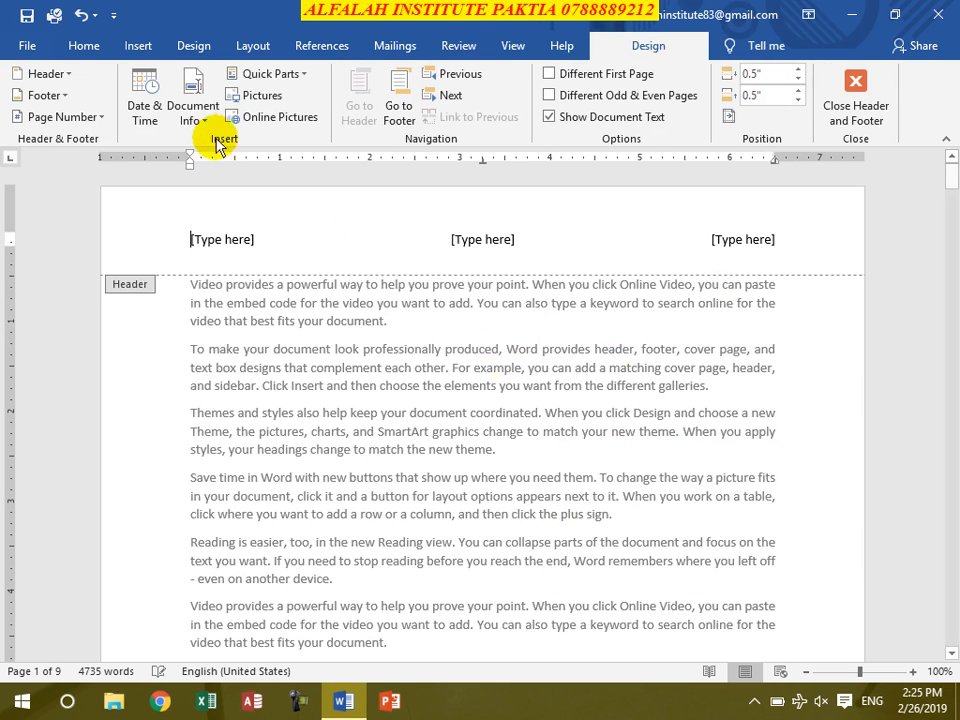
- Replace the center header placeholder with the text "Za ba na lewany kegam"
left_click(221, 238)
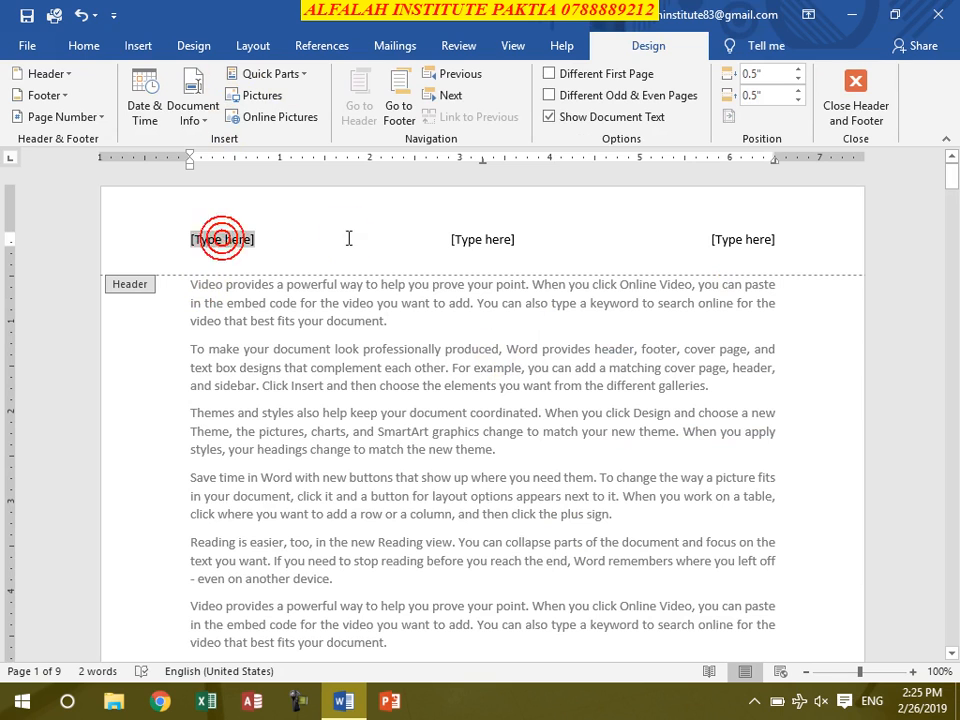
left_click(485, 240)
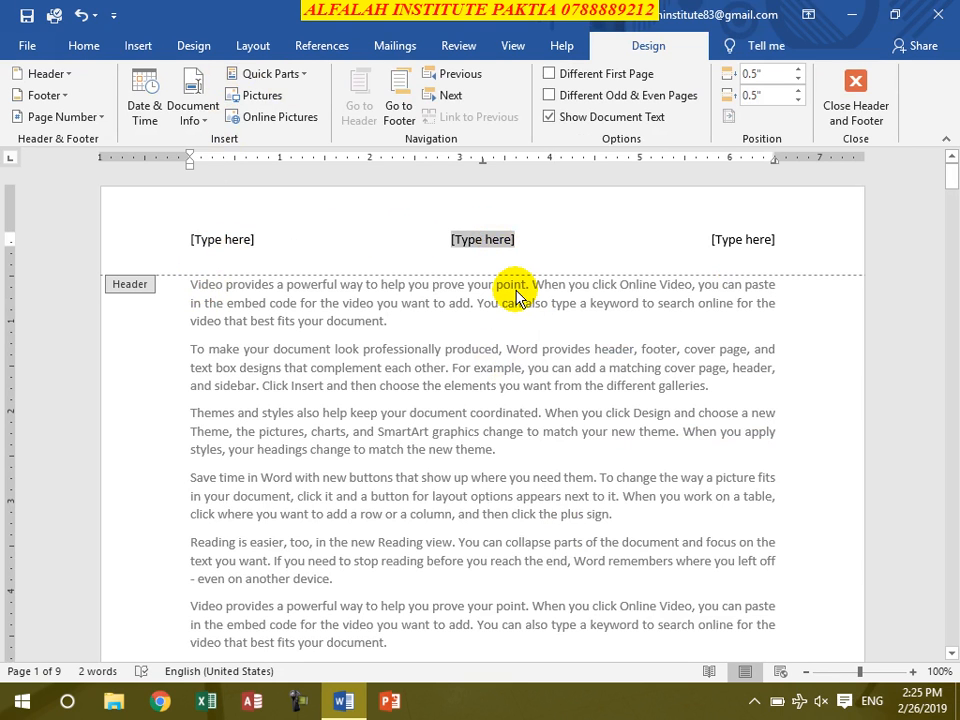
type("Za b a")
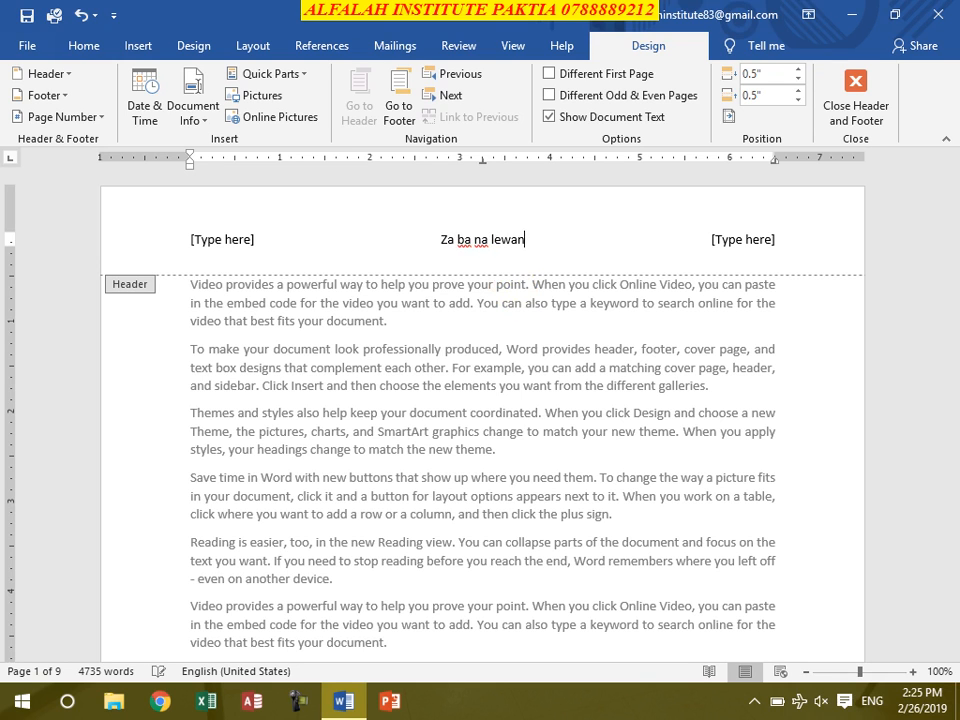
type("kegam")
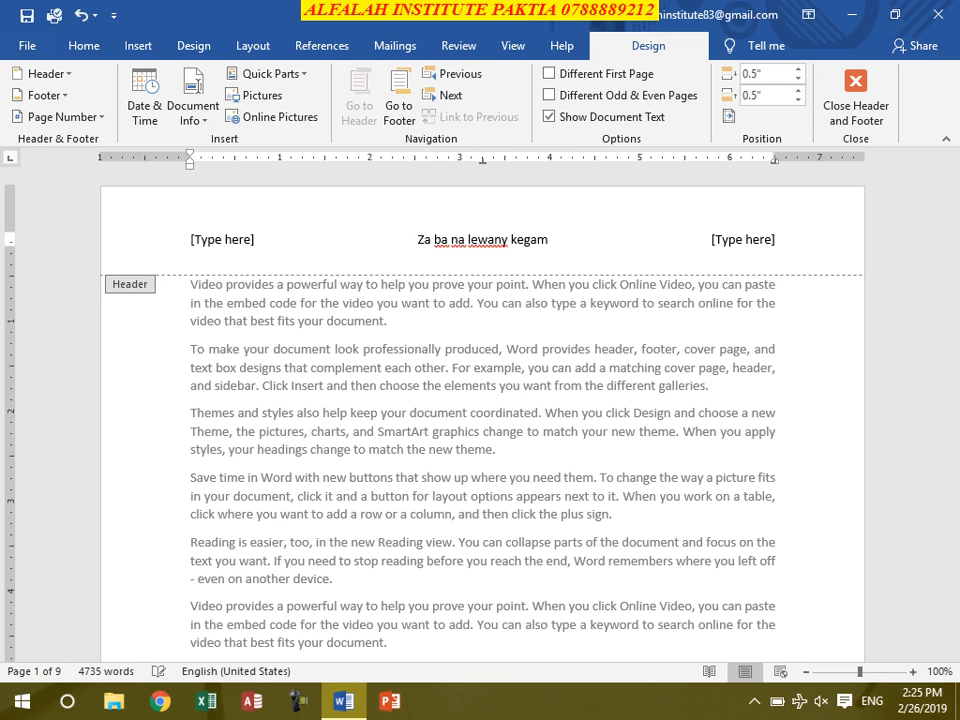
left_click(197, 240)
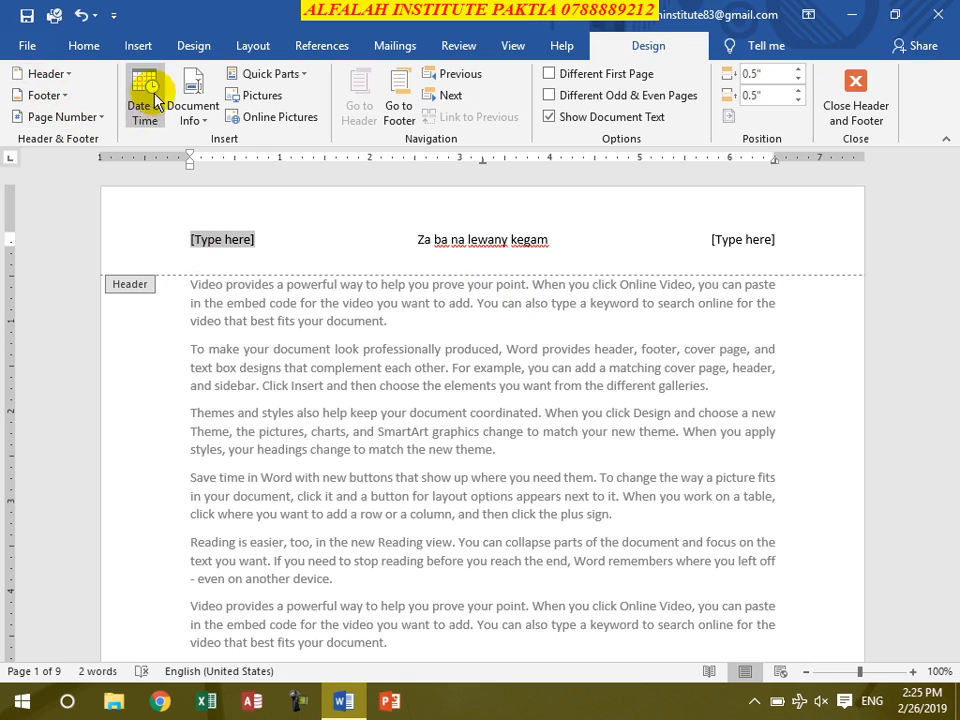
left_click(232, 239)
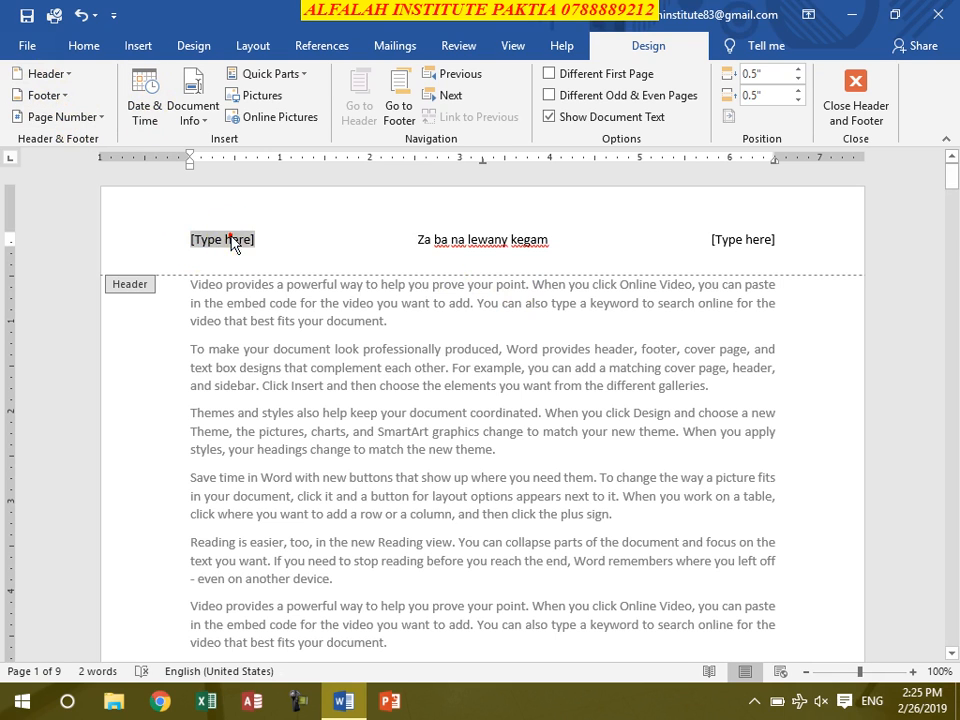
left_click(146, 114)
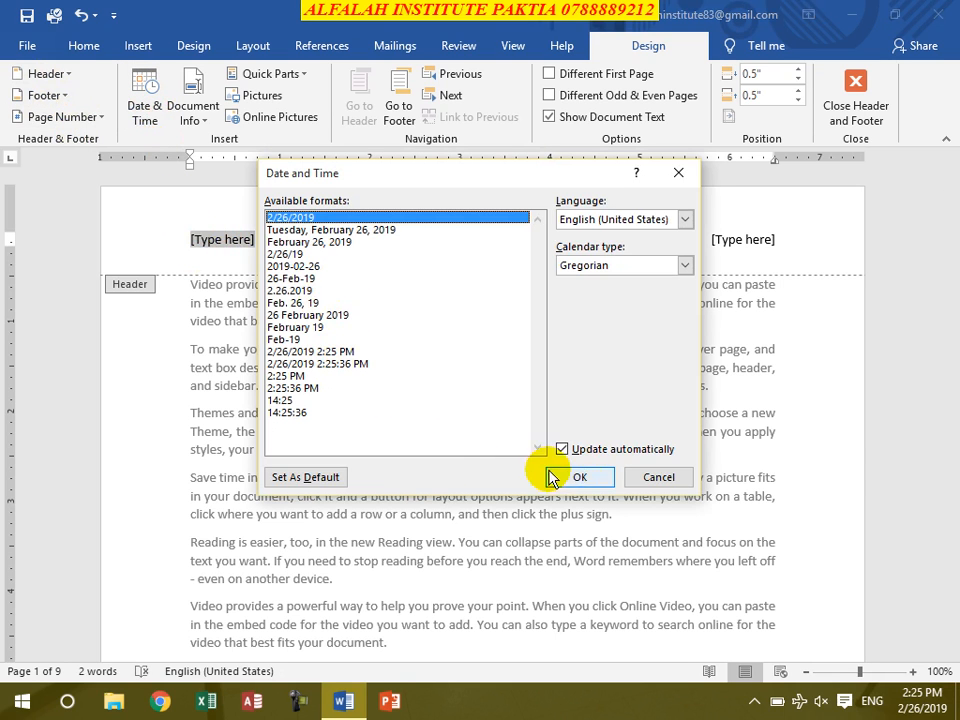
left_click(658, 478)
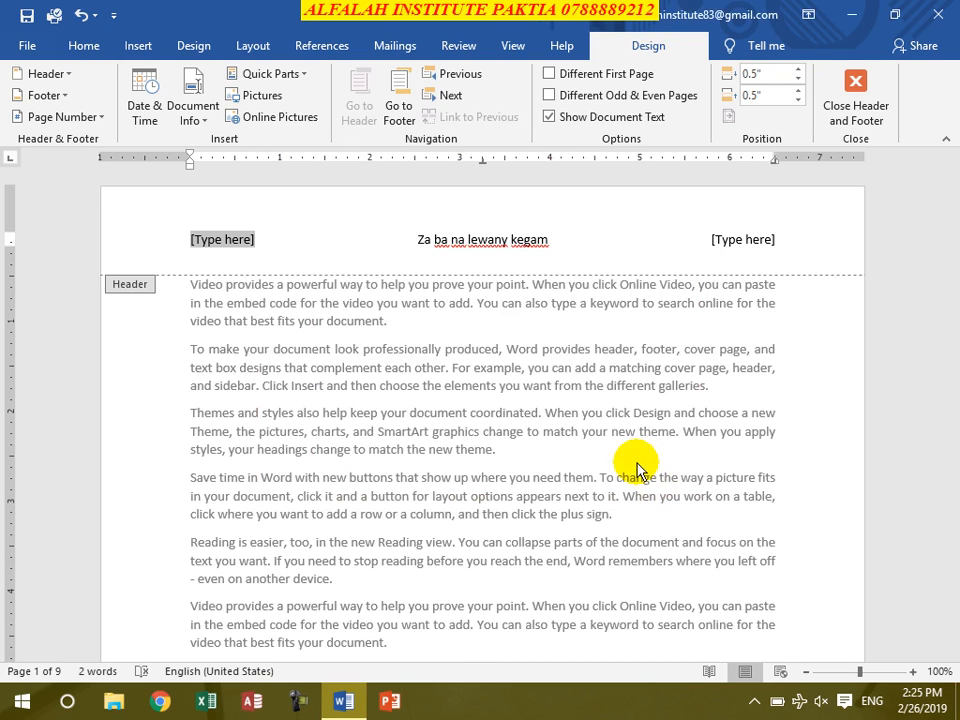
- Insert the Author property into the left header placeholder, check the author in the document info, and undo the insertion
left_click(198, 124)
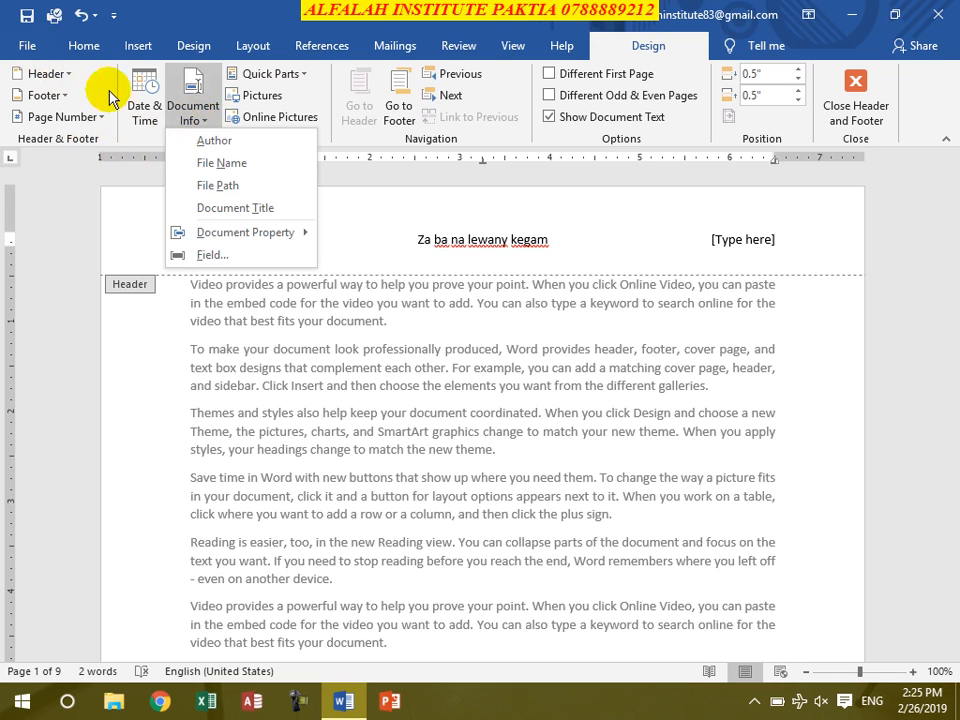
left_click(232, 148)
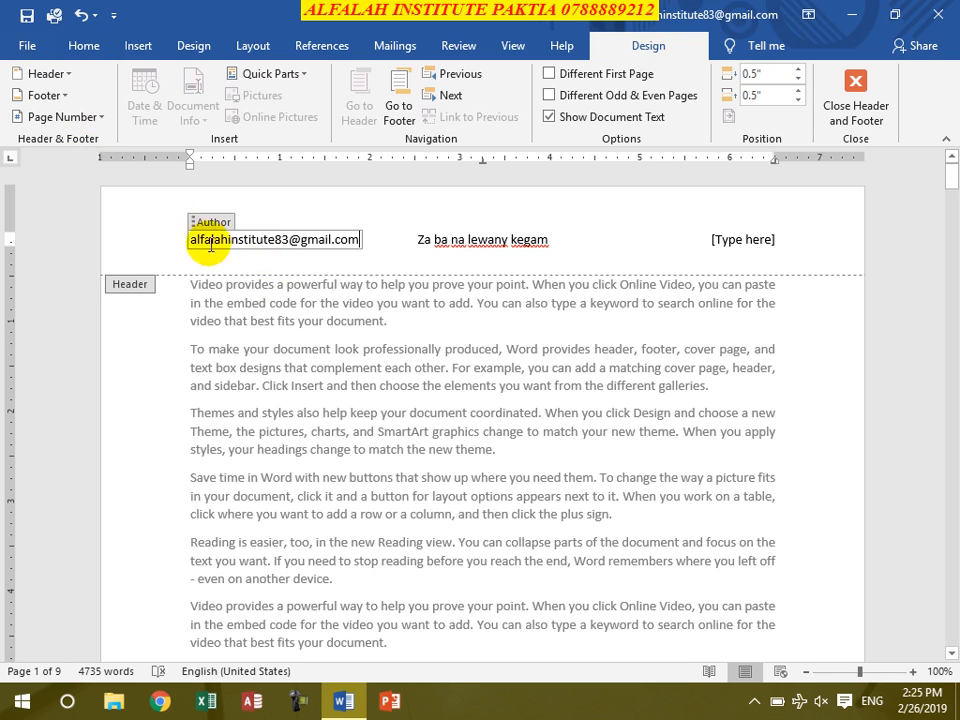
left_click(27, 46)
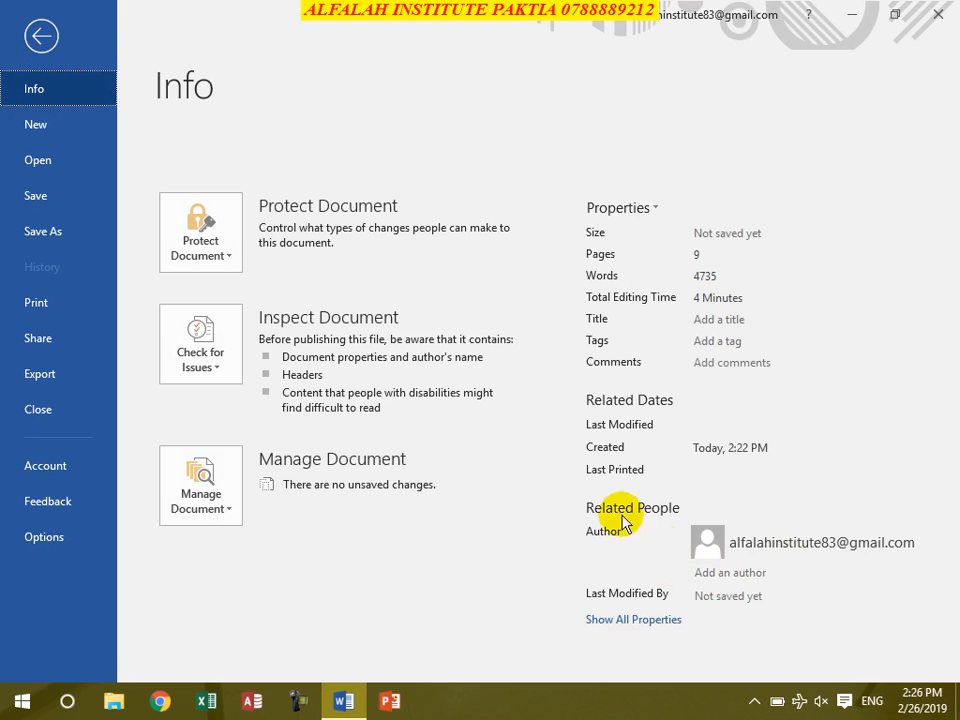
left_click(40, 34)
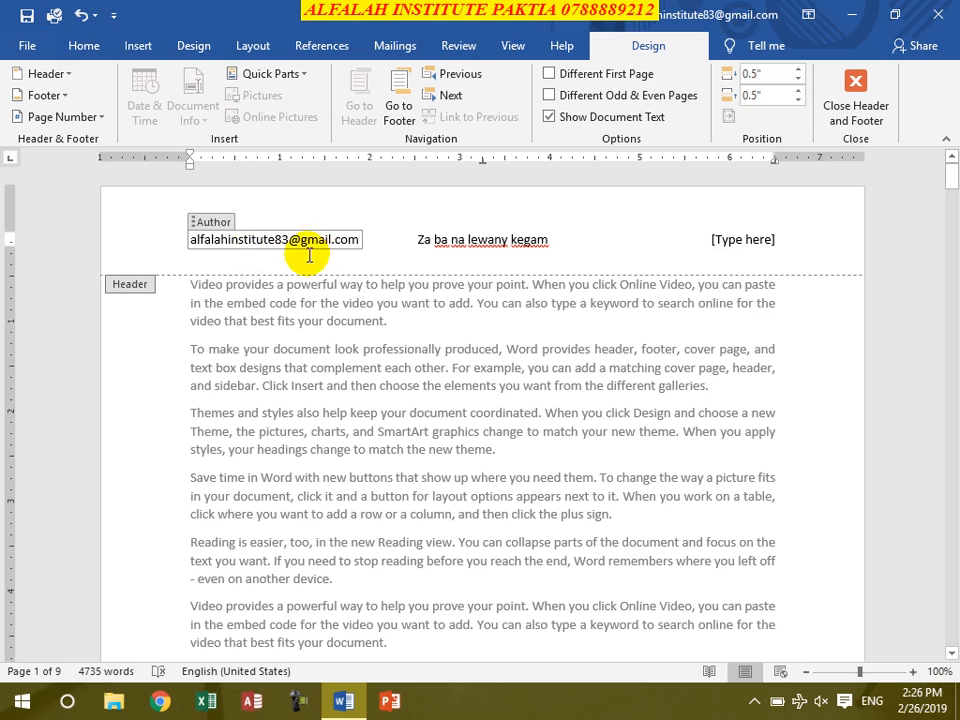
left_click(79, 15)
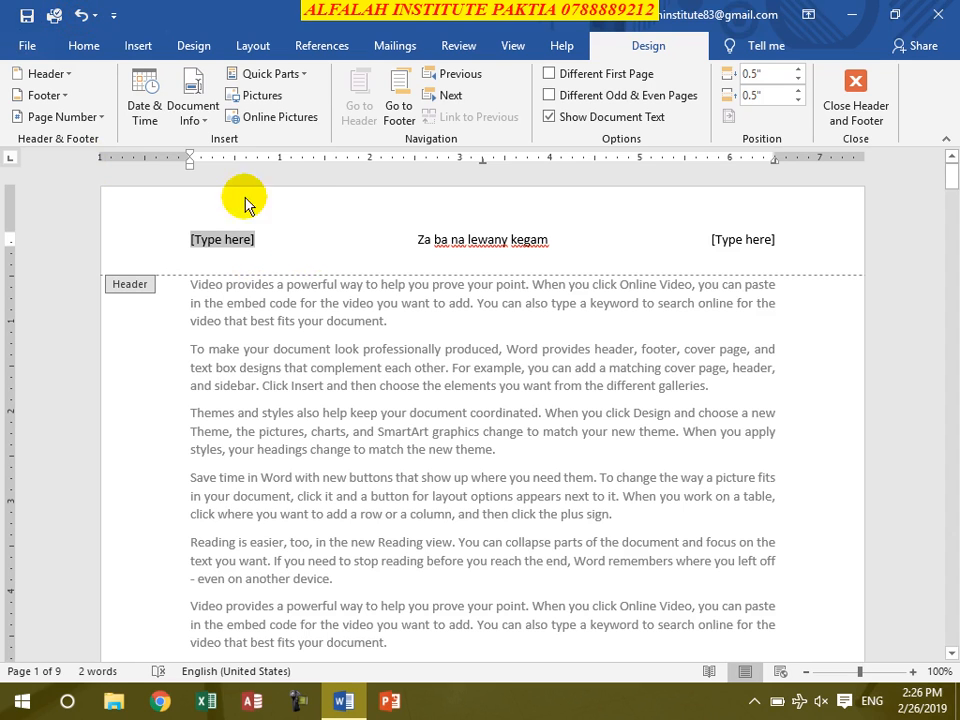
left_click(188, 112)
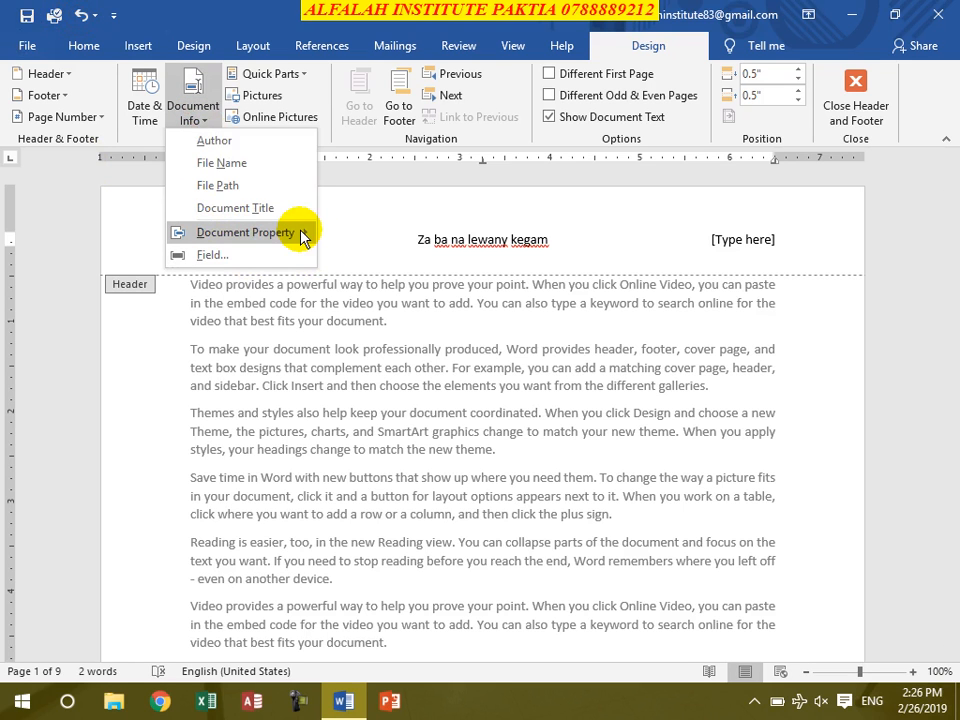
mouse_move(310, 235)
left_click(455, 246)
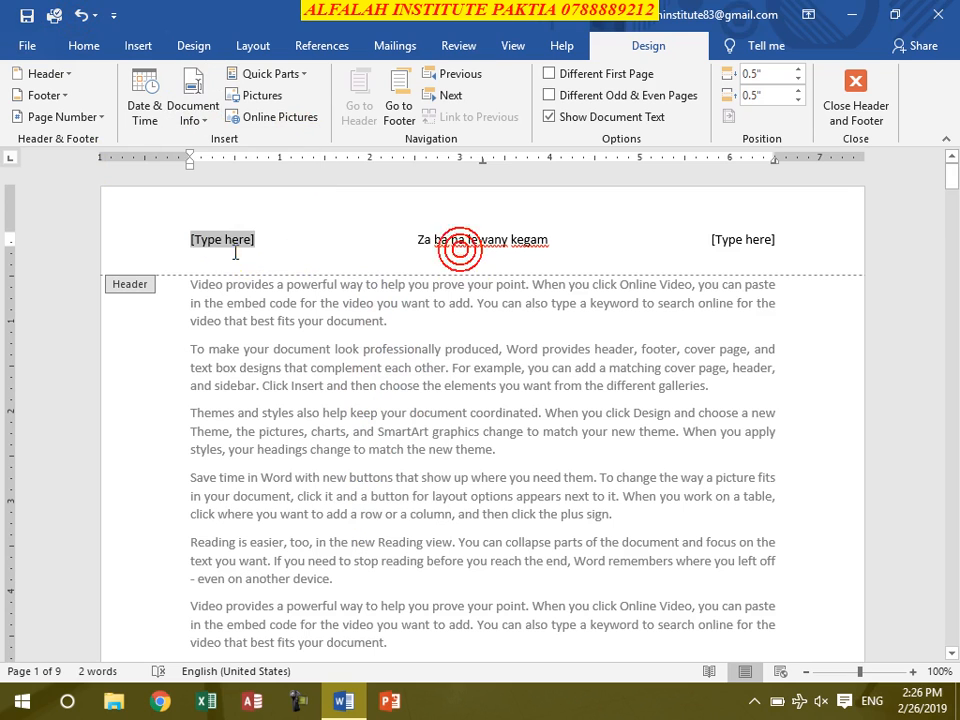
left_click(296, 75)
left_click(255, 238)
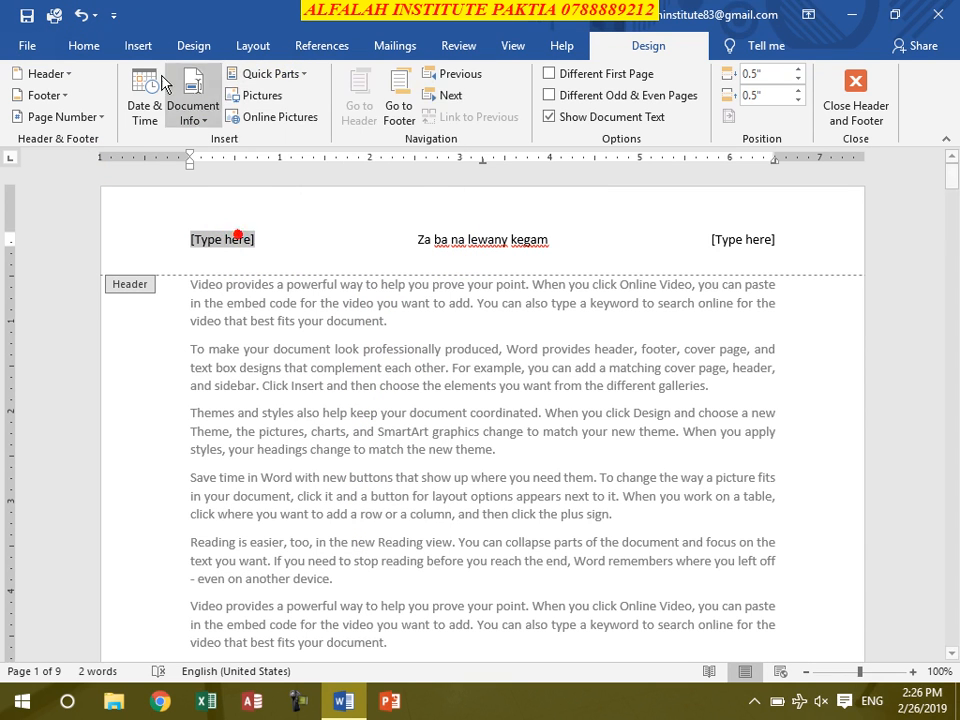
left_click(128, 47)
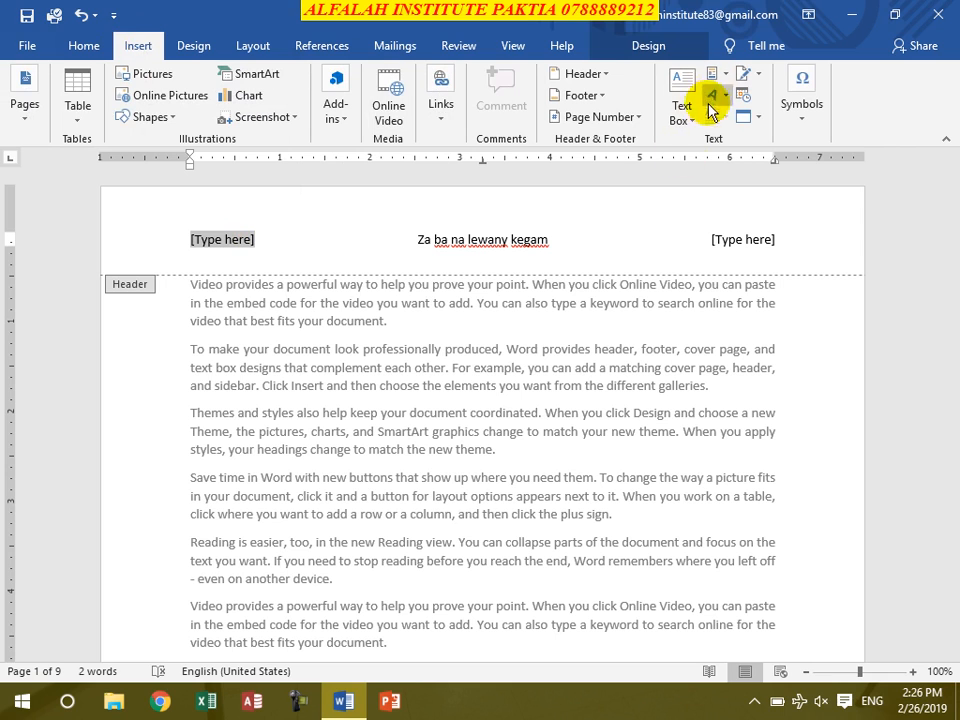
left_click(717, 76)
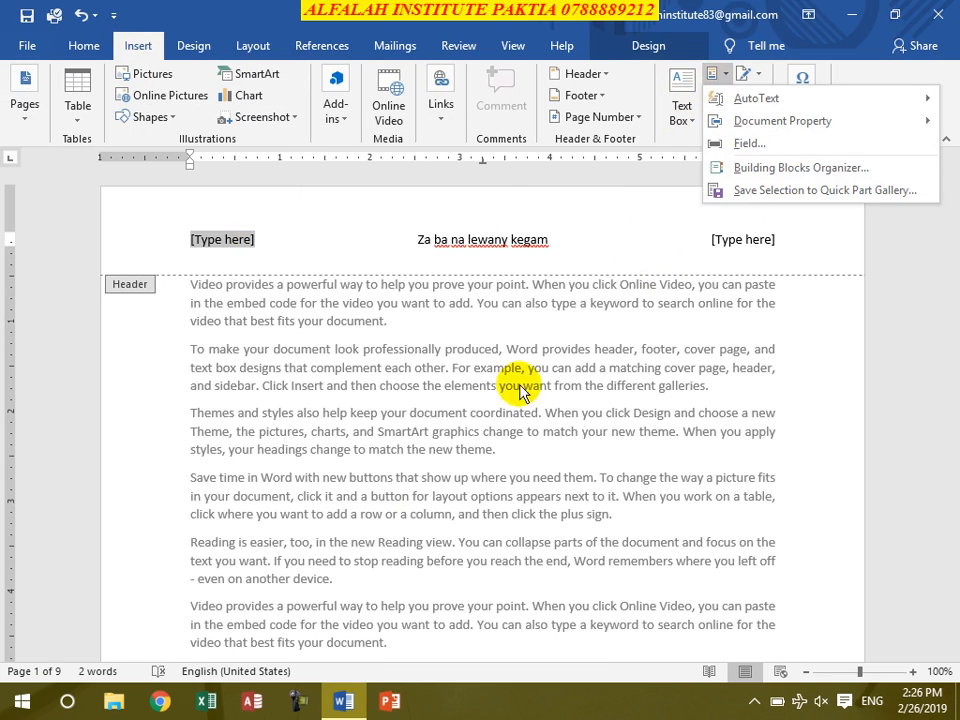
left_click(240, 243)
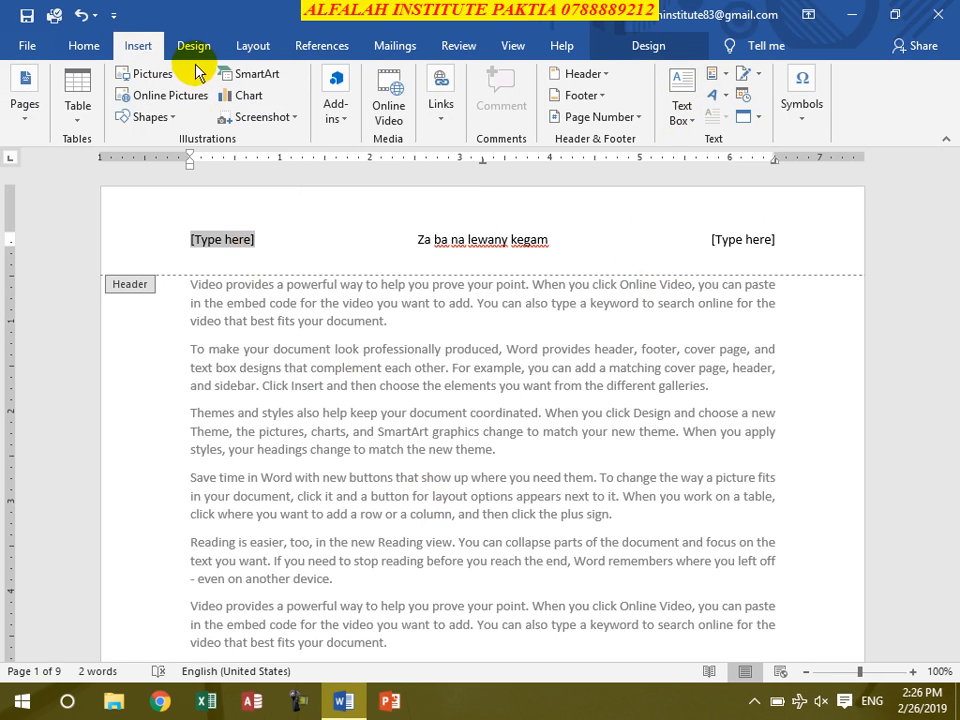
left_click(636, 50)
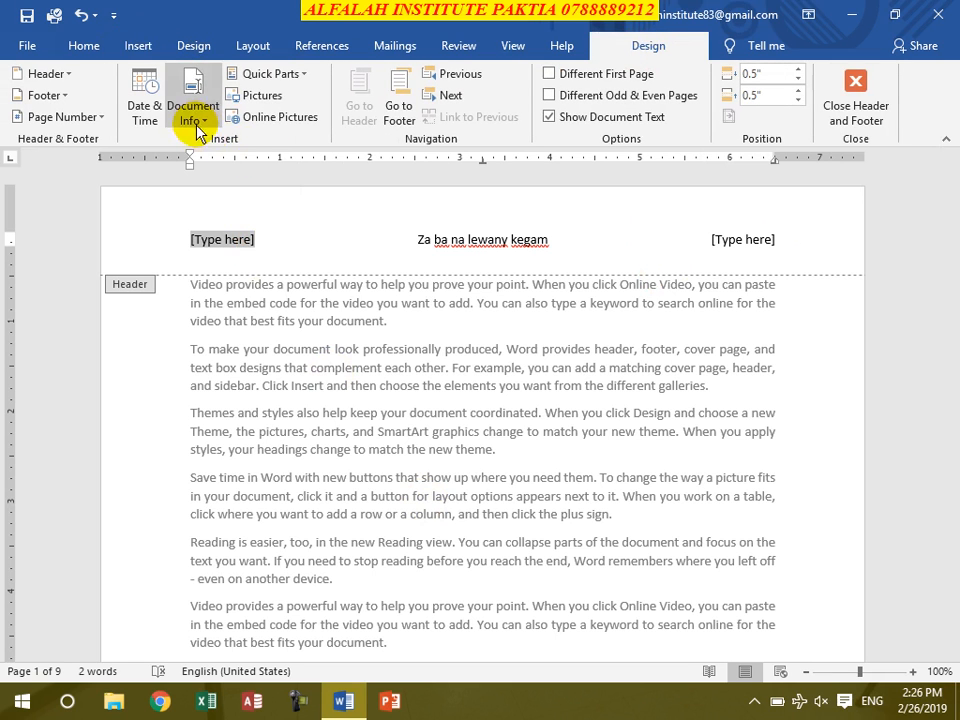
- Insert the "alfalah logo" picture from the Downloads folder in place of the right header placeholder
left_click(735, 238)
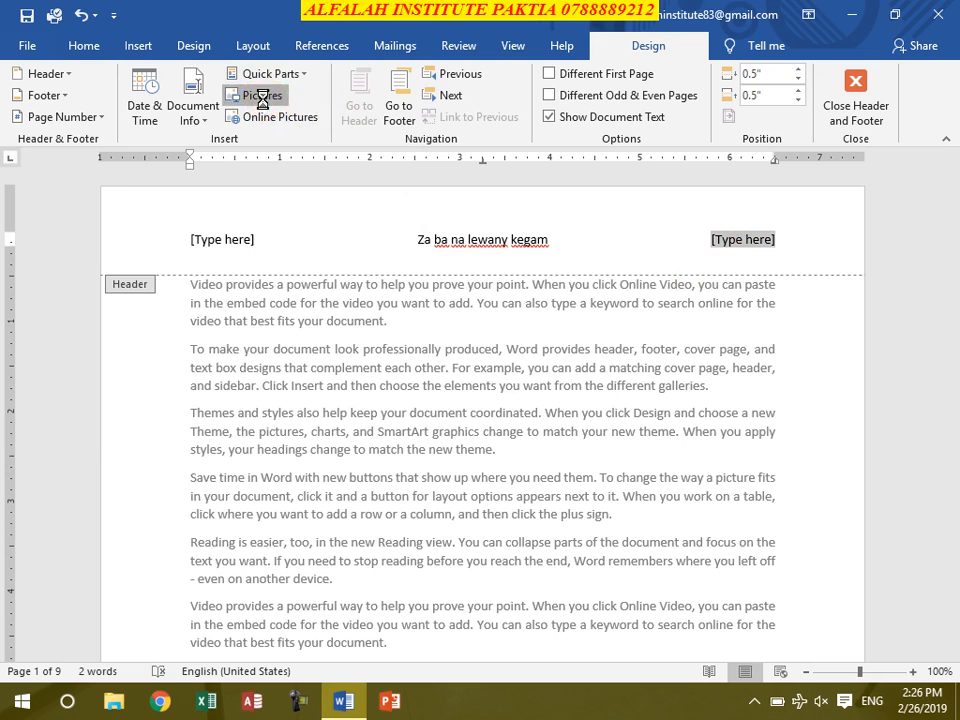
left_click(263, 98)
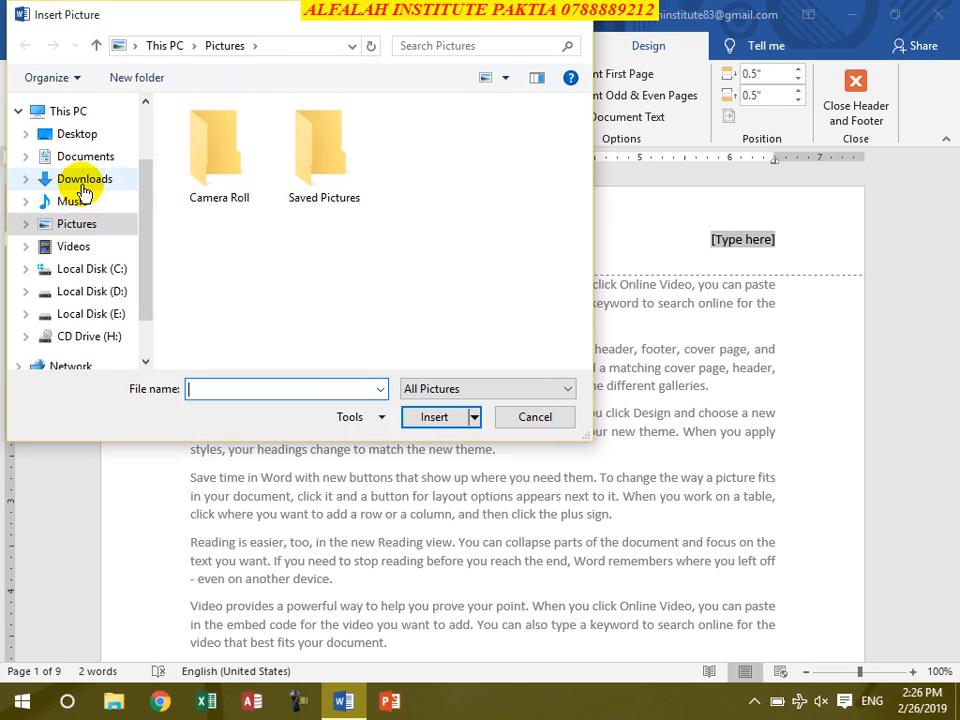
left_click(82, 180)
scroll(296, 296, "down", 3)
scroll(304, 300, "down", 10)
scroll(305, 305, "up", 3)
scroll(310, 300, "down", 6)
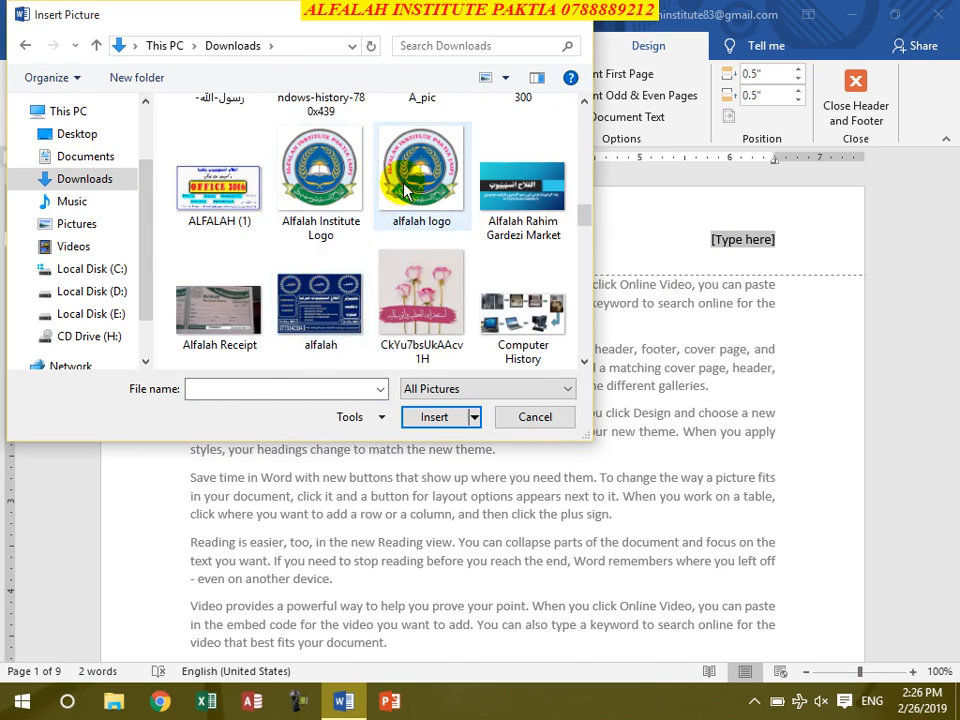
double_click(390, 204)
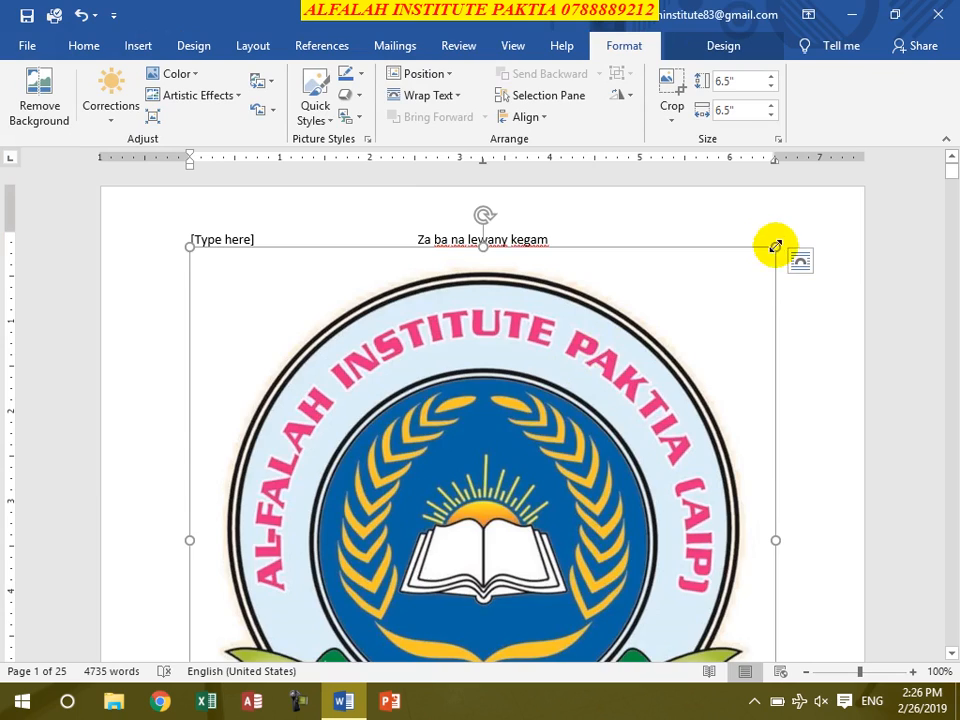
- Shrink the logo in the header to about 0.32" by 0.32"
left_click_drag(776, 245, 544, 574)
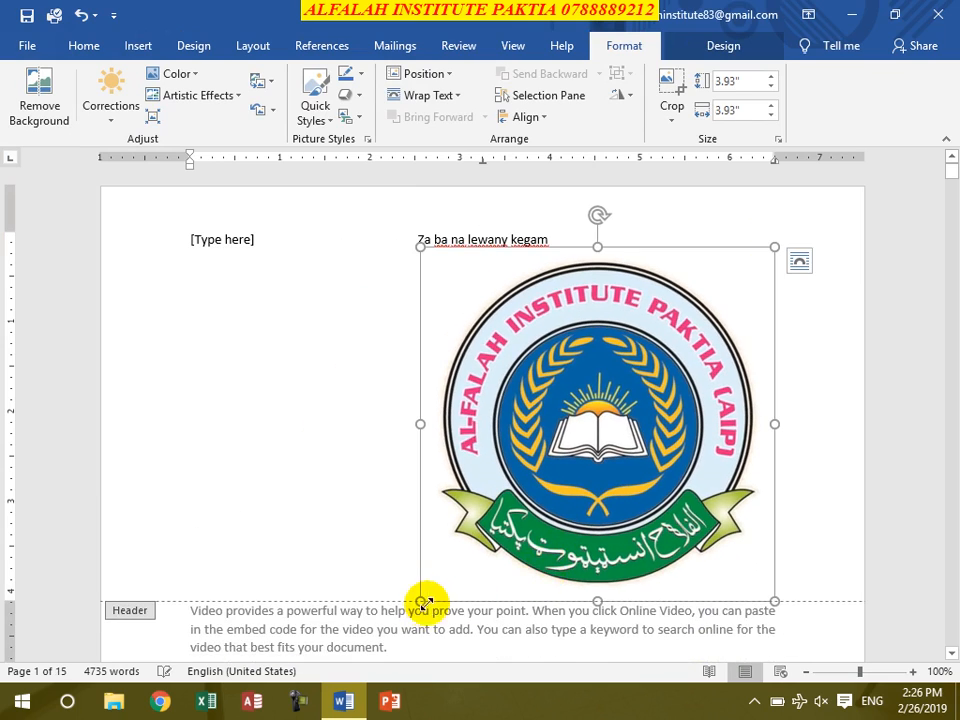
left_click_drag(422, 596, 754, 257)
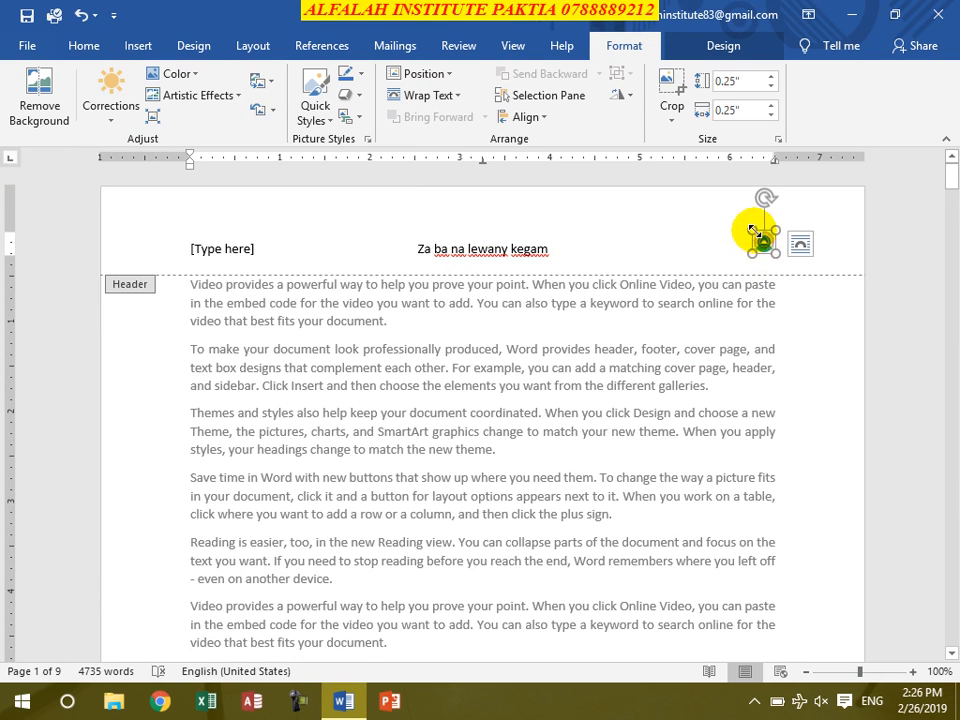
left_click_drag(749, 225, 743, 221)
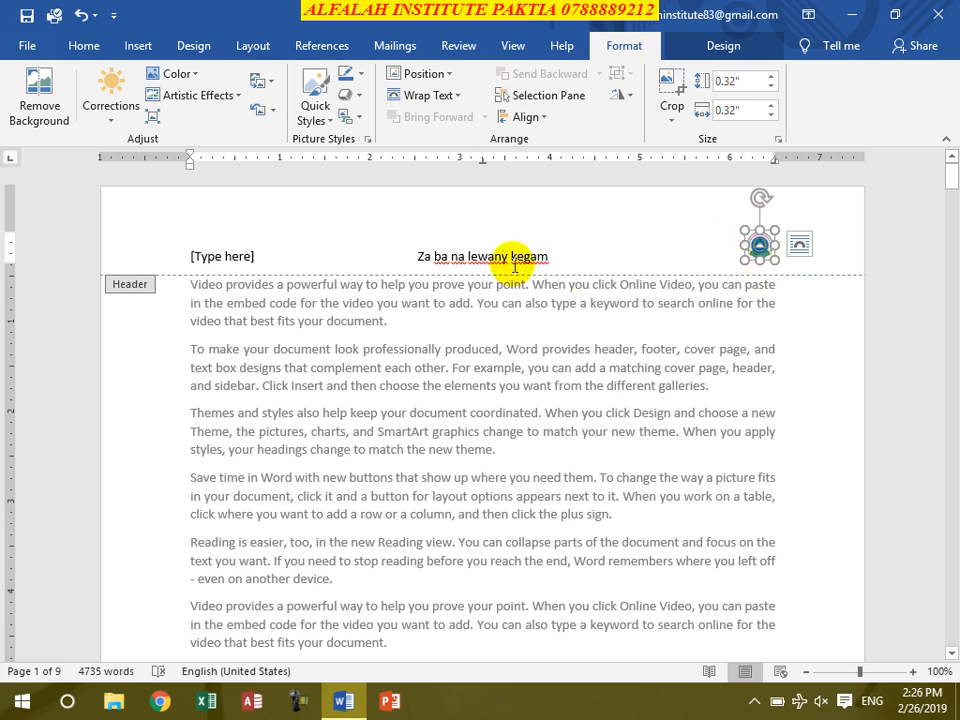
- Go to the page footer and insert the built-in "Ion (Dark)" footer design
left_click(222, 256)
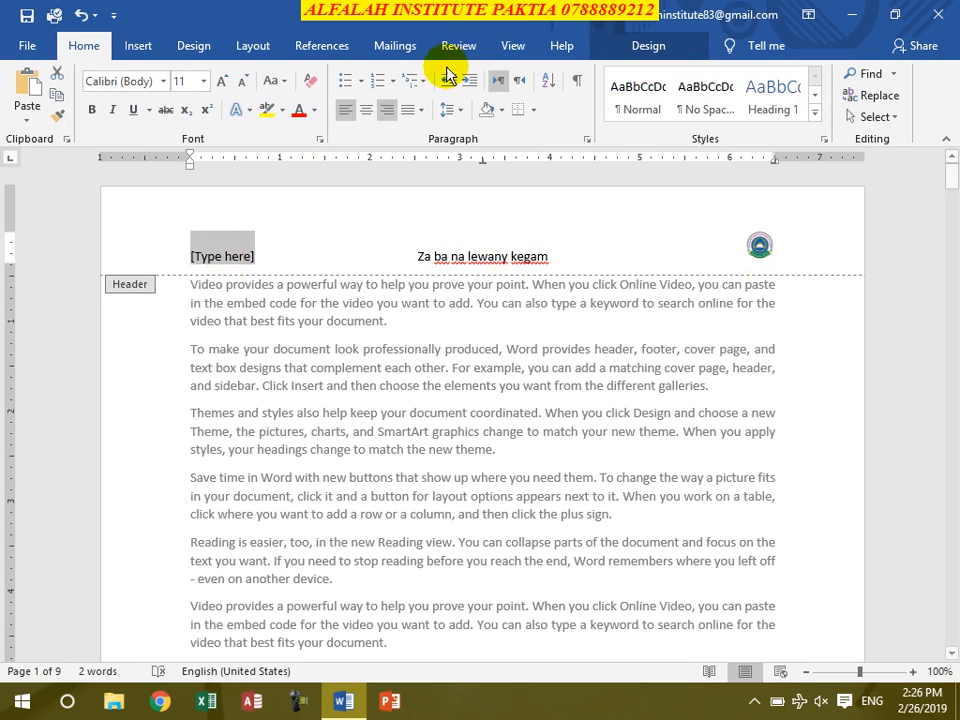
left_click(664, 45)
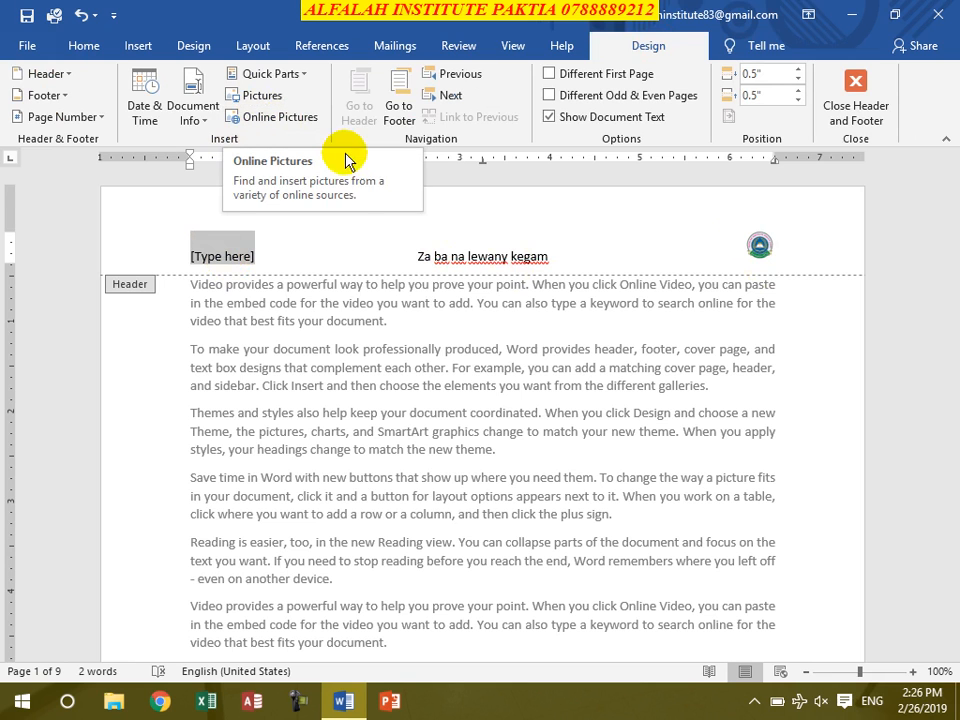
left_click(398, 100)
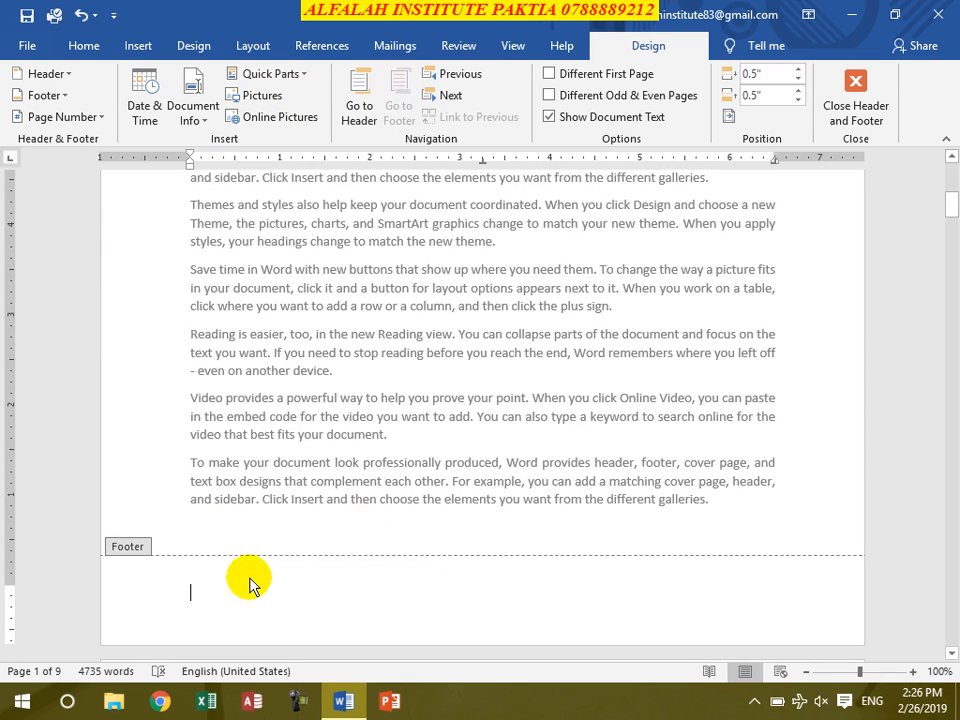
left_click(48, 95)
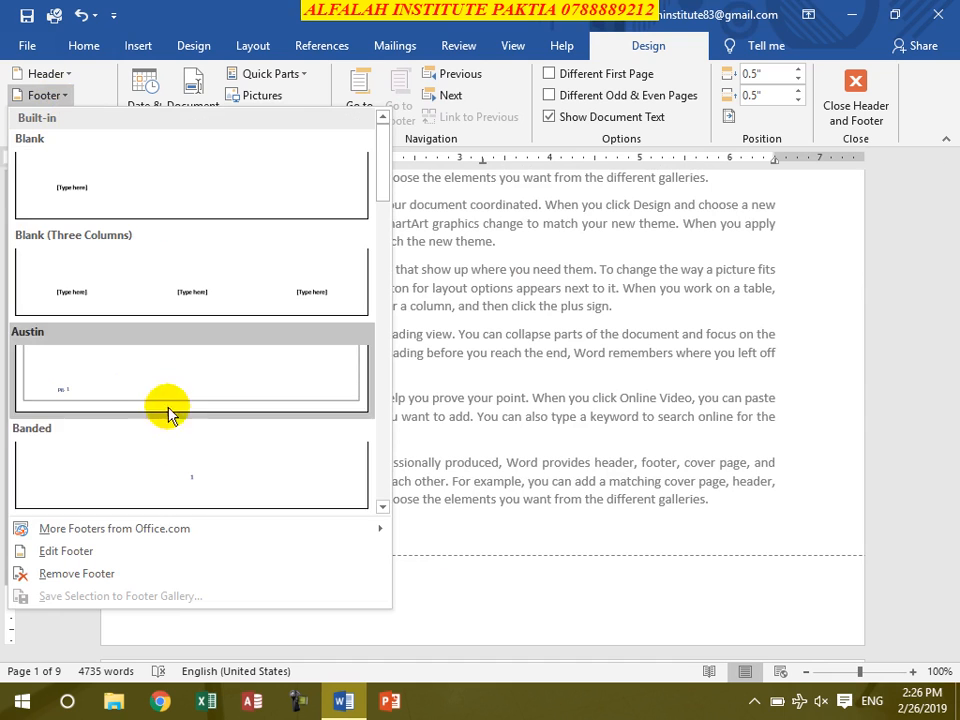
scroll(163, 360, "down", 6)
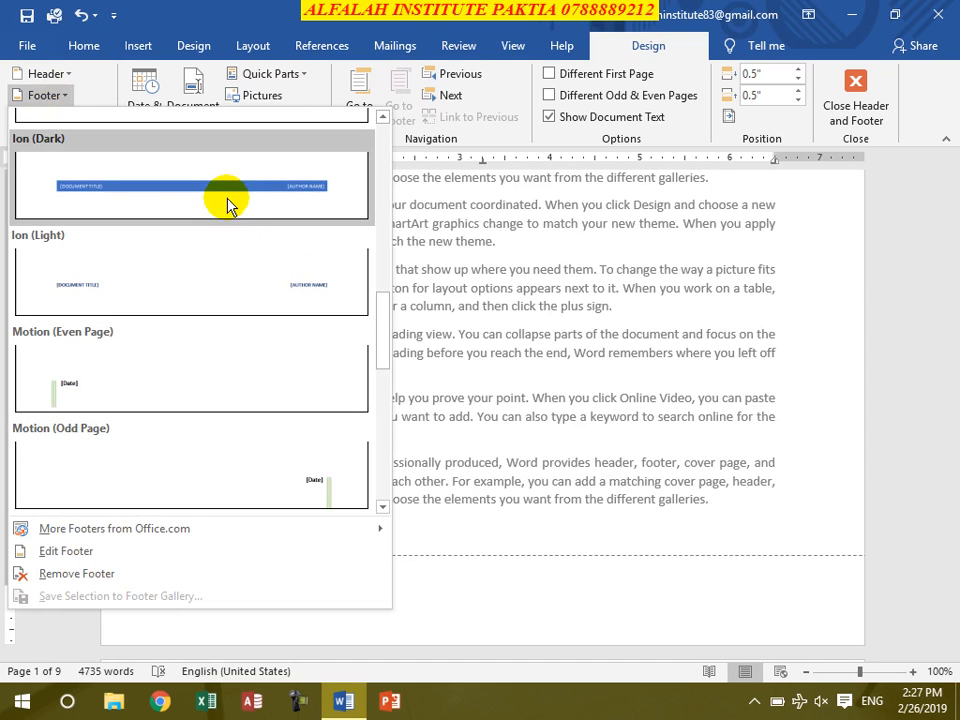
left_click(190, 160)
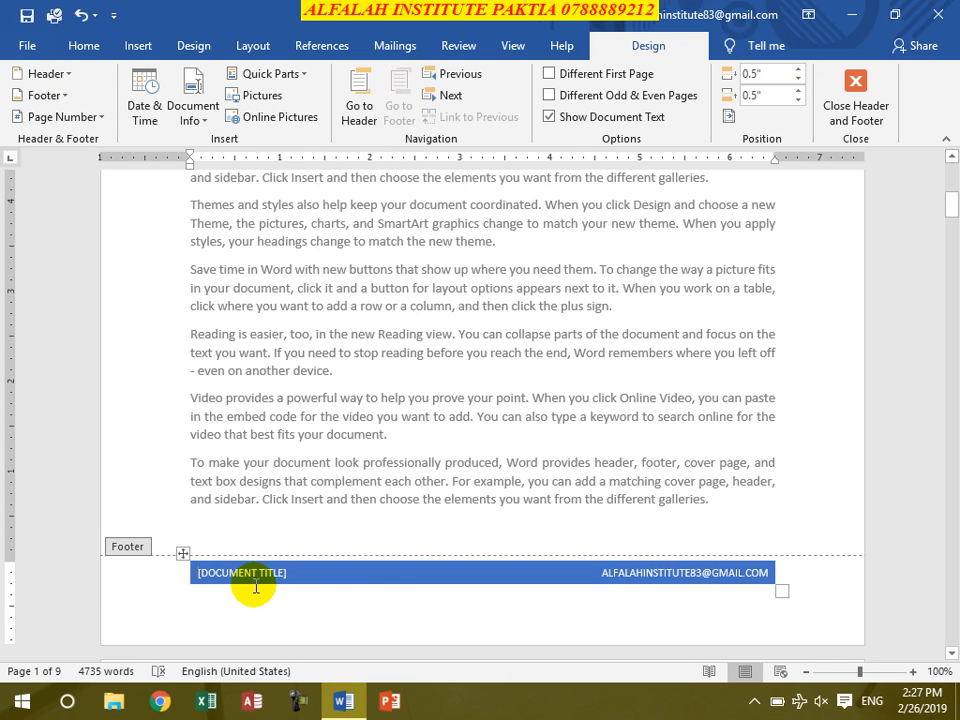
- Return to the header and try the Different First Page option, switching it on and off again
left_click(362, 97)
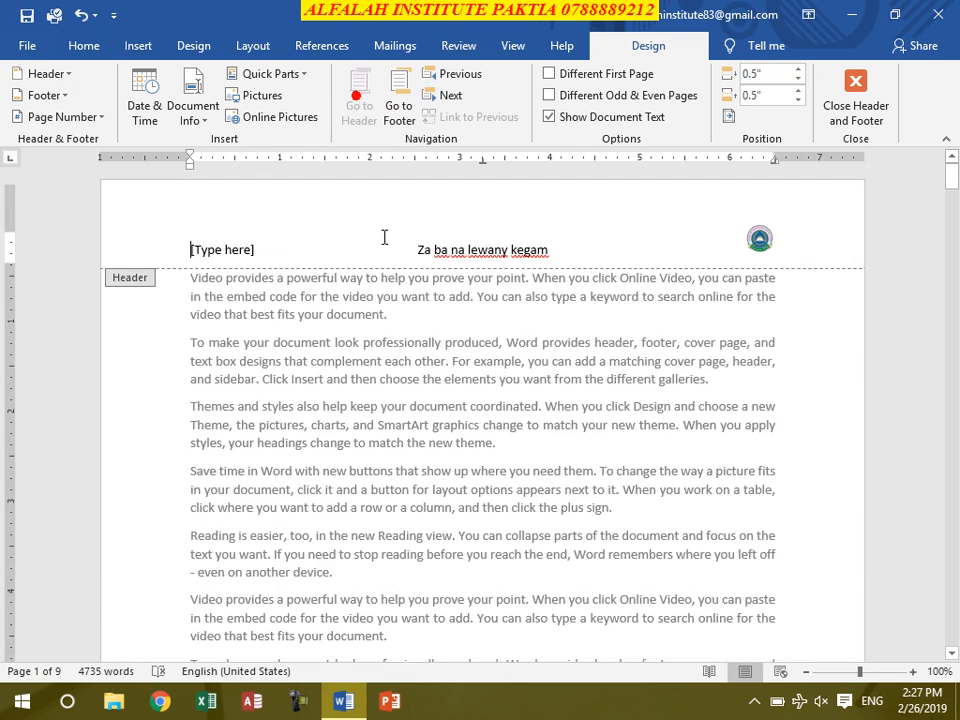
left_click(458, 75)
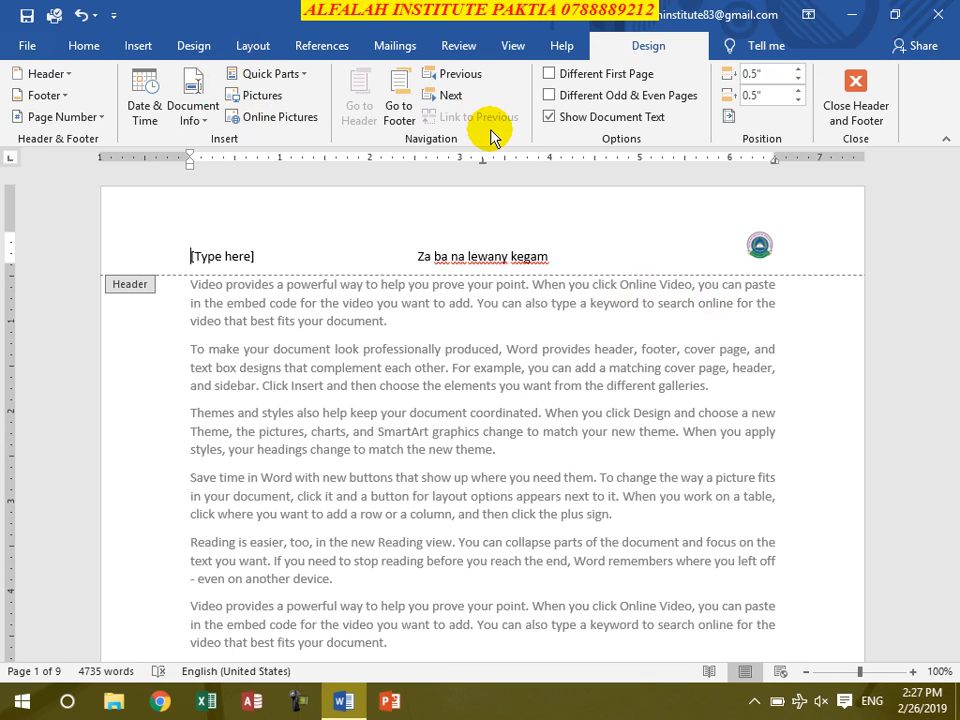
left_click(549, 73)
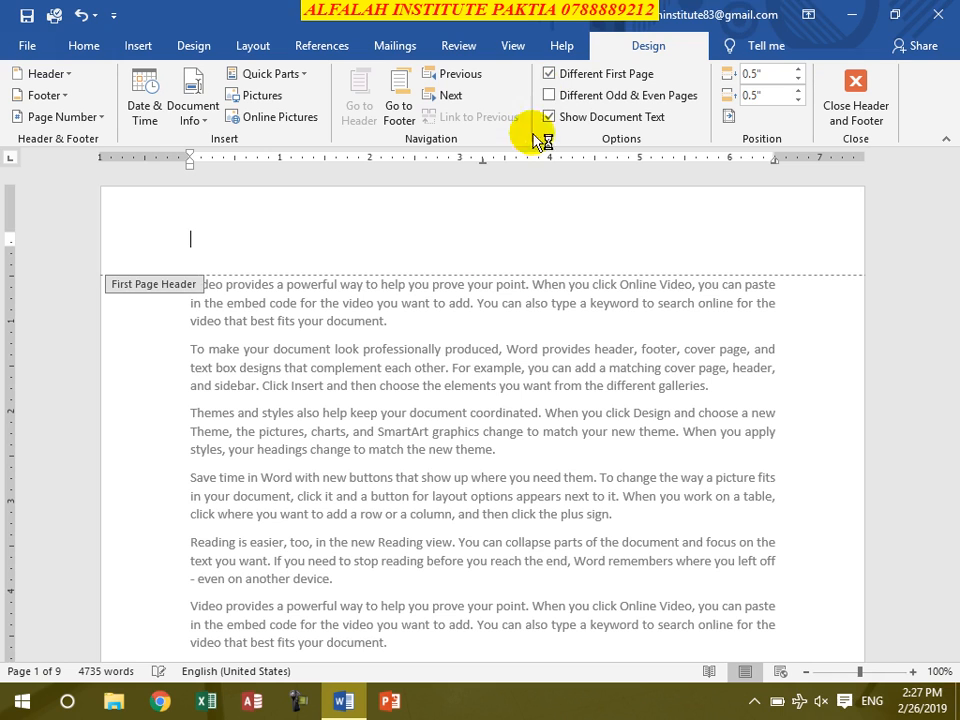
left_click(549, 74)
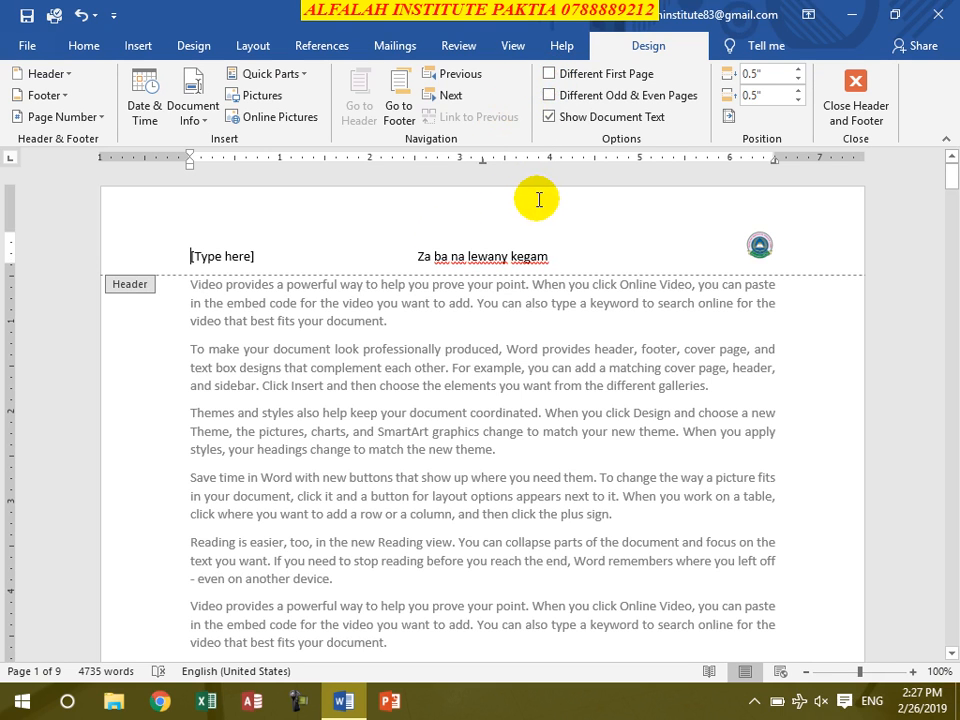
- Enable Different Odd & Even Pages, compare the headers across the page overview, and disable the option again
left_click(549, 96)
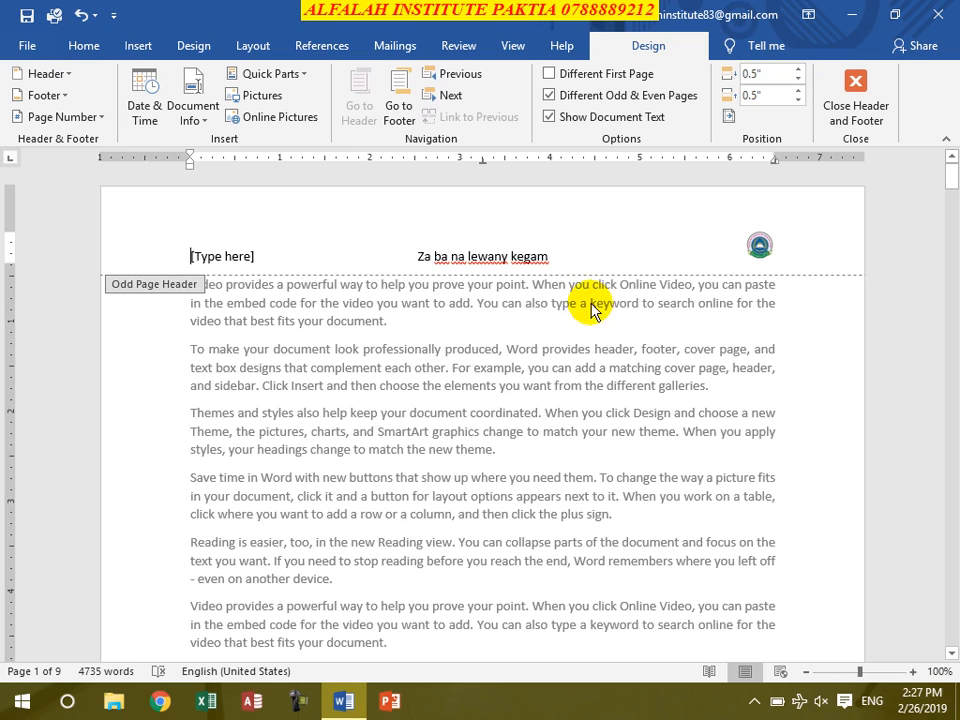
scroll(422, 412, "down", 8)
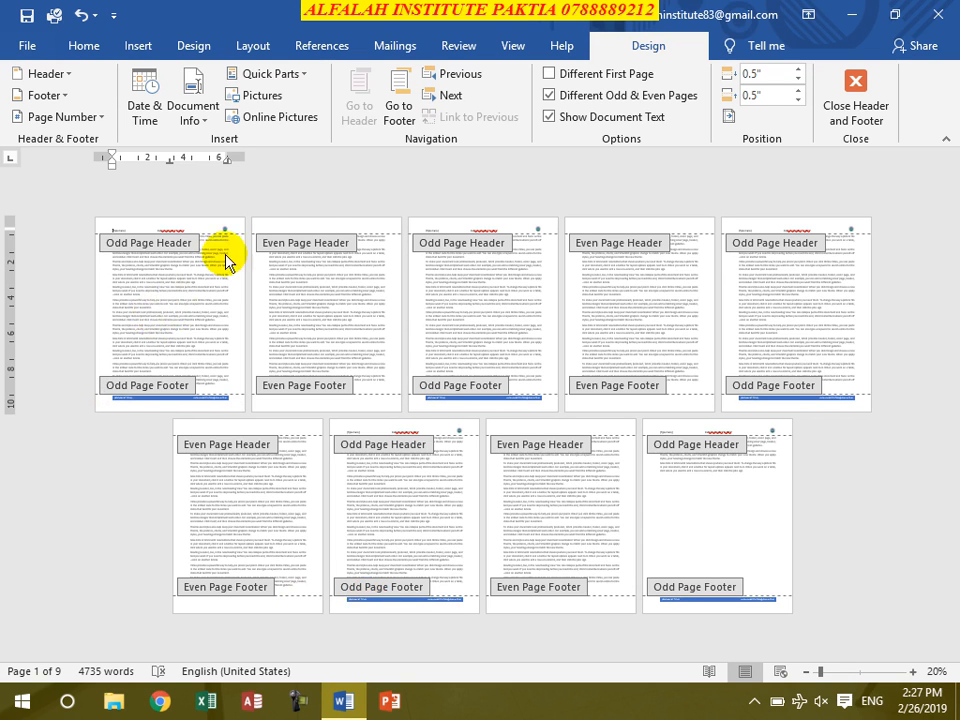
left_click(302, 224)
left_click(482, 229)
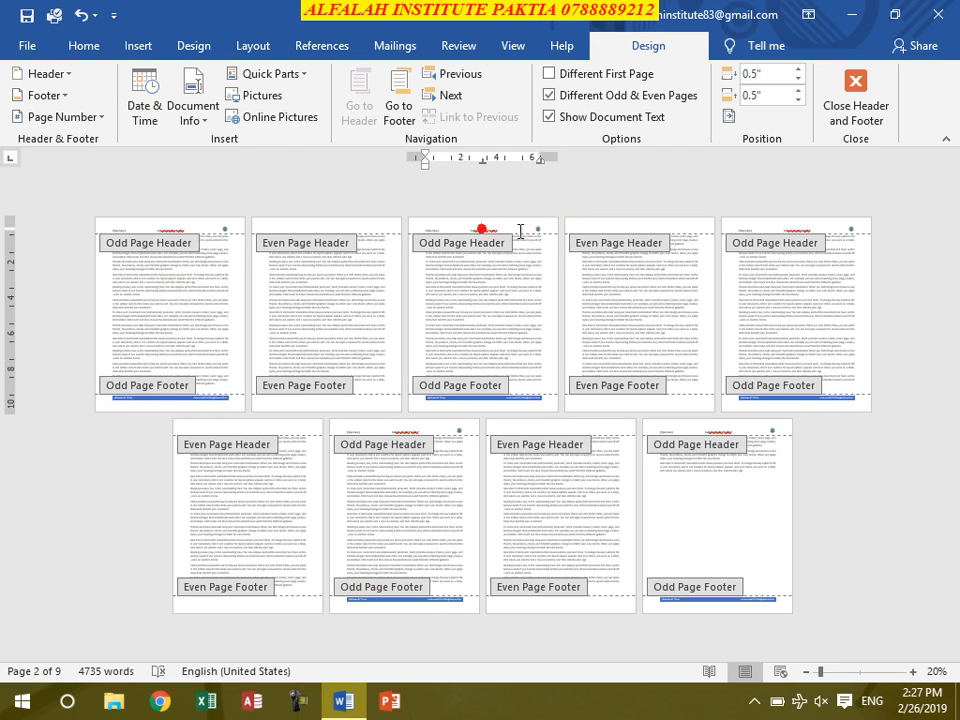
left_click(622, 224)
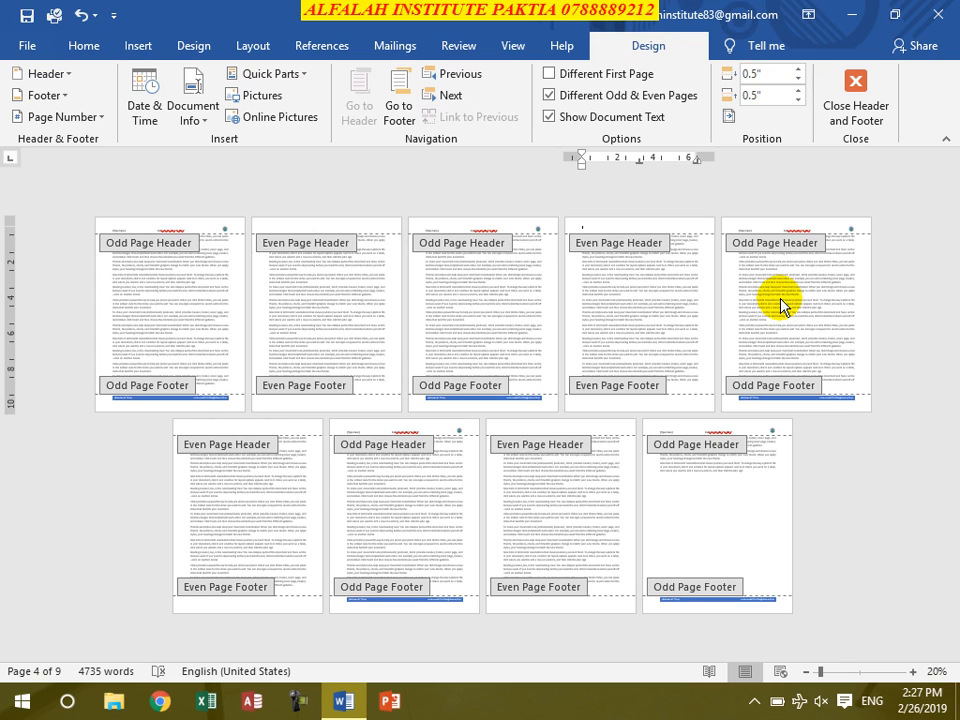
left_click(548, 96)
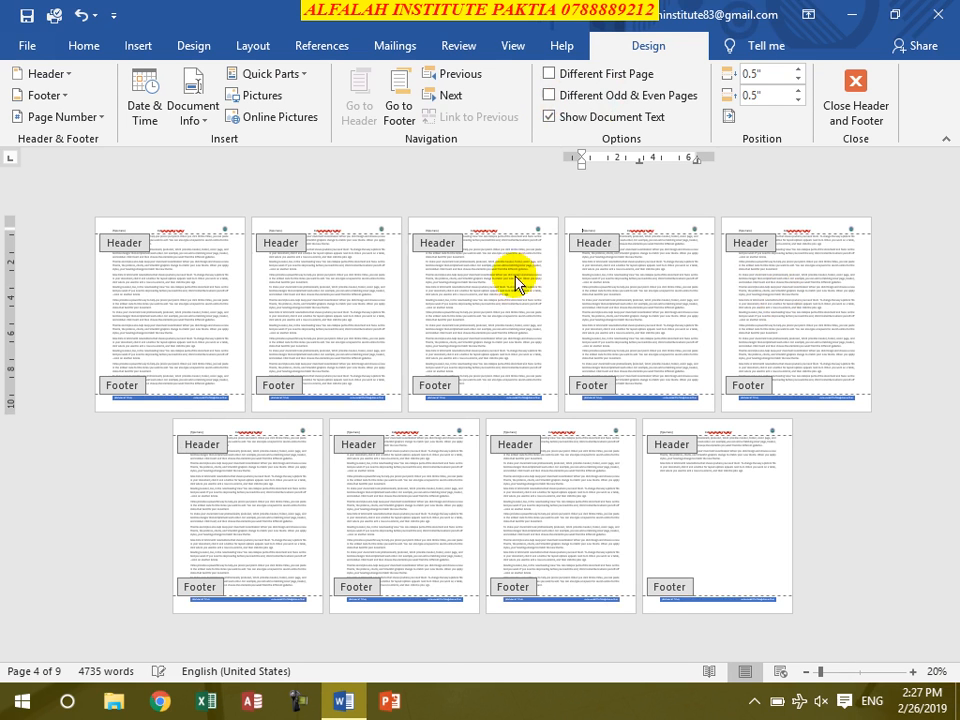
- Return to the first page's header and toggle Show Document Text off and back on
scroll(435, 296, "up", 5, "ctrl")
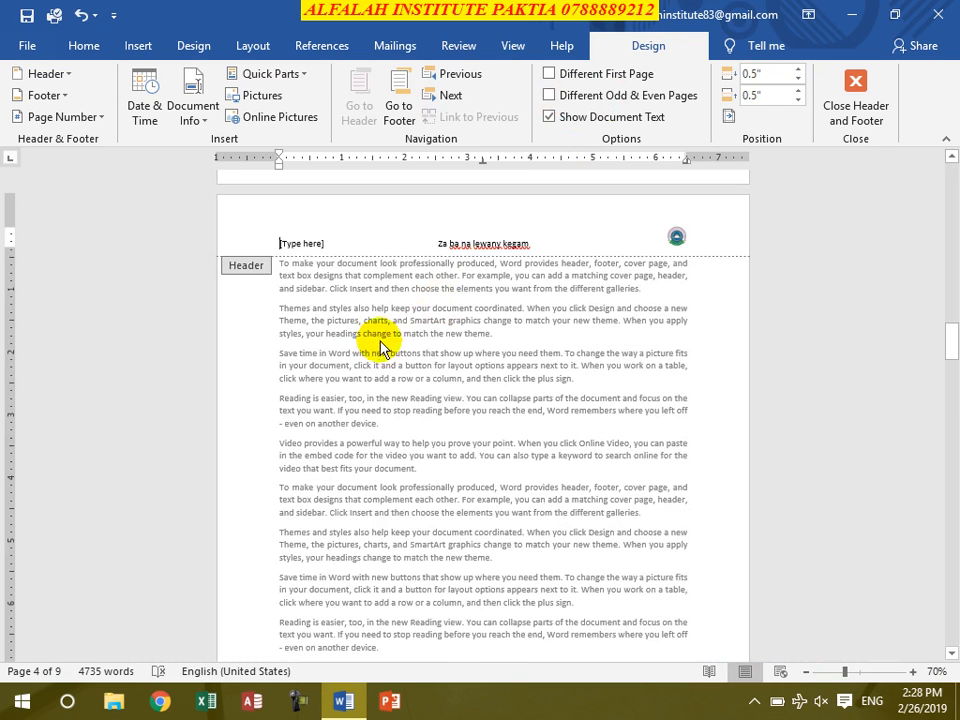
scroll(413, 316, "up", 6)
scroll(413, 316, "up", 8, "ctrl")
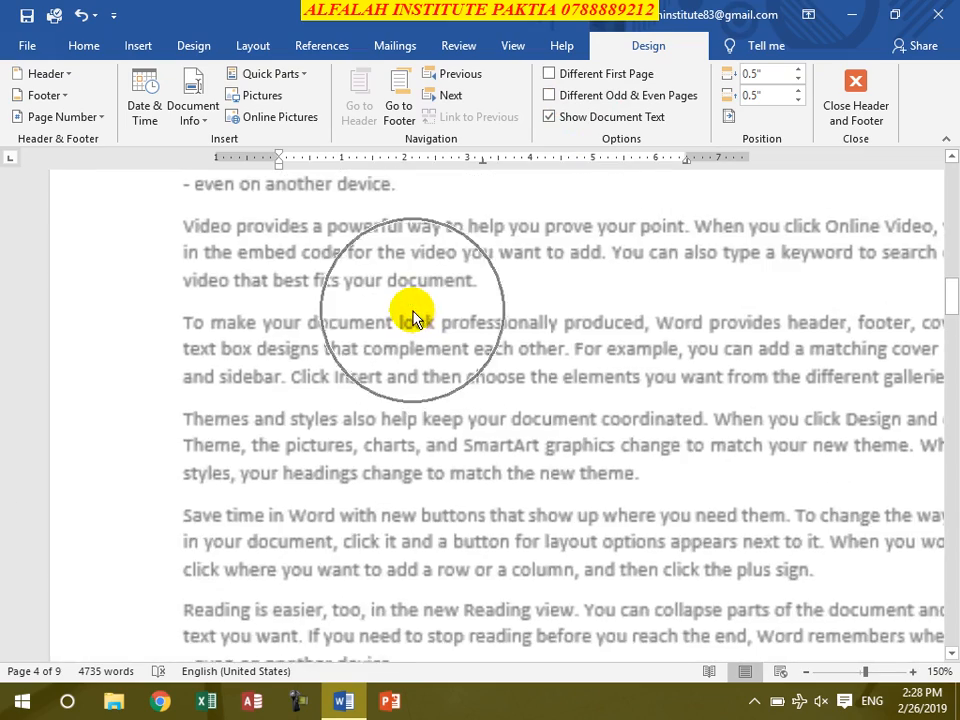
scroll(413, 312, "up", 5)
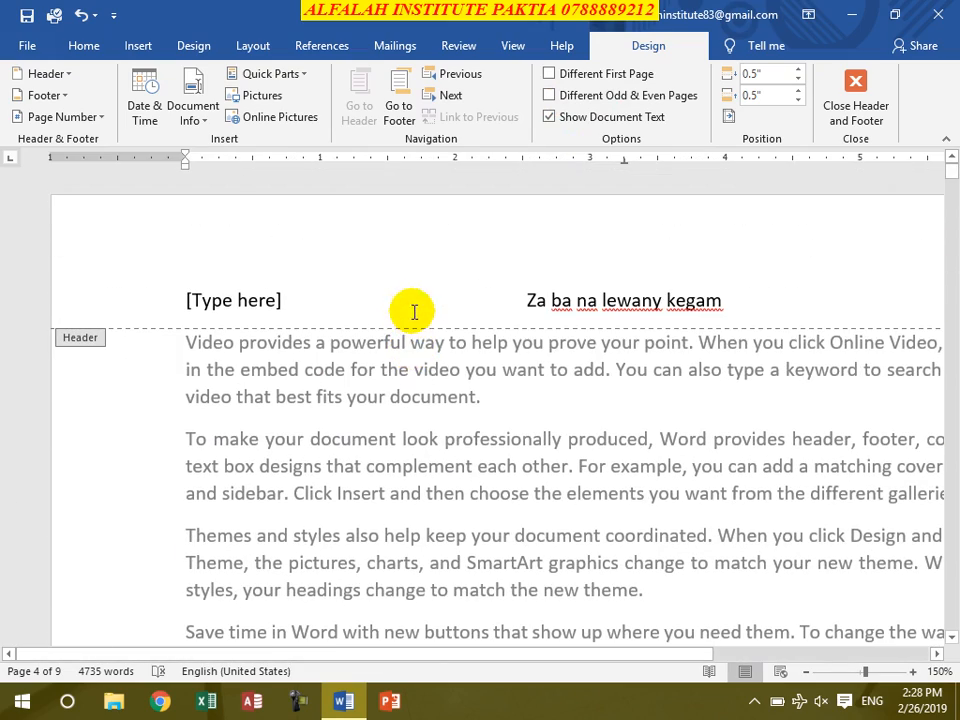
left_click(373, 404)
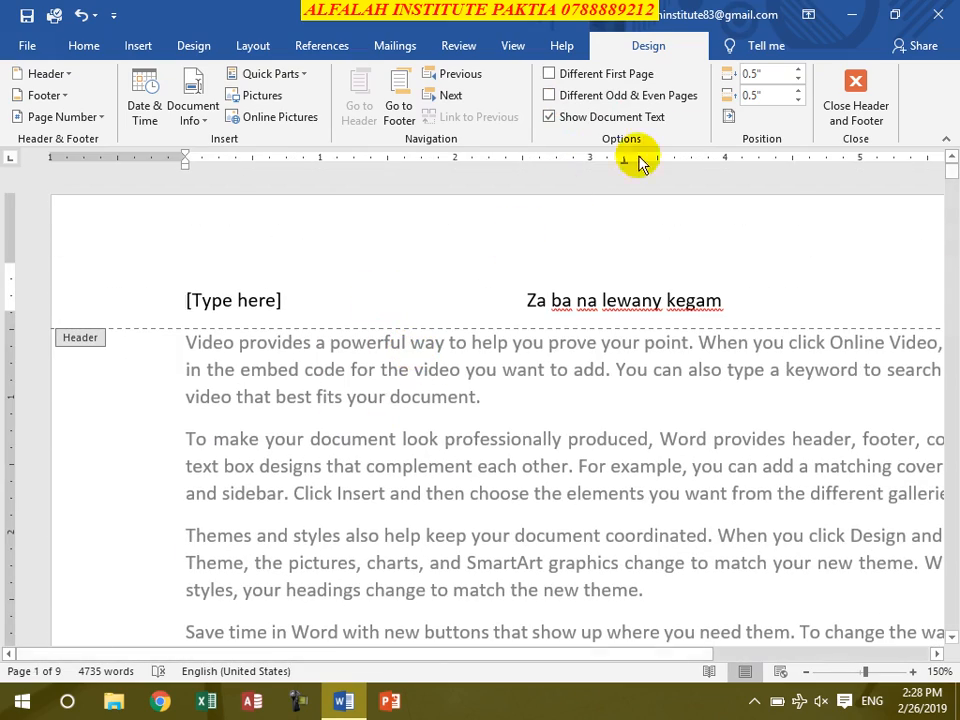
left_click(550, 118)
left_click(550, 117)
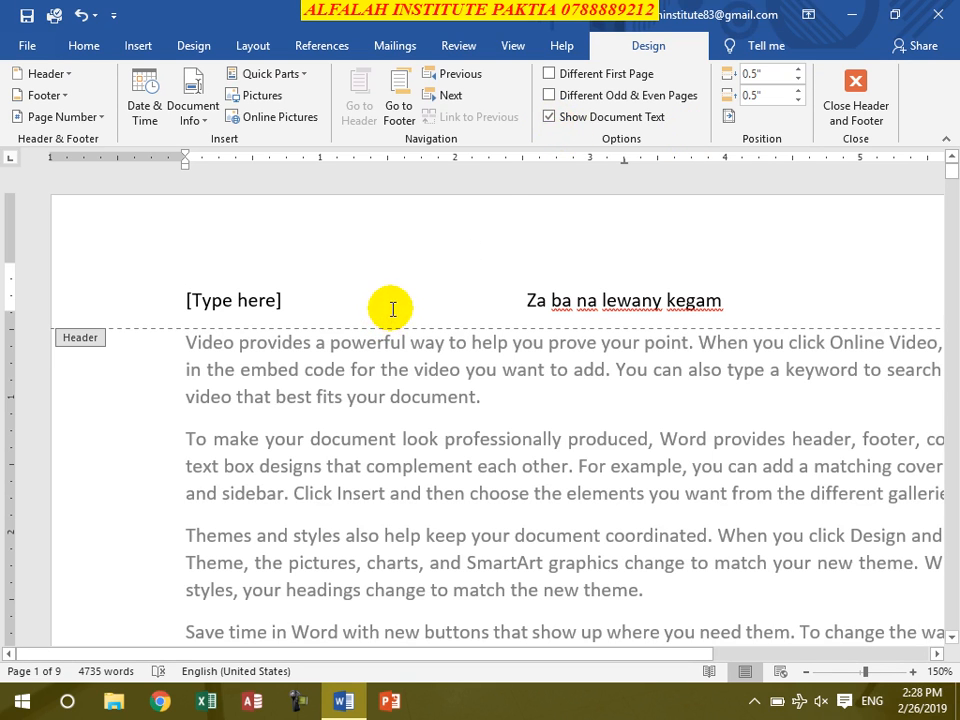
- Set the header's distance from the top of the page to 0.3"
scroll(603, 345, "down", 3, "ctrl")
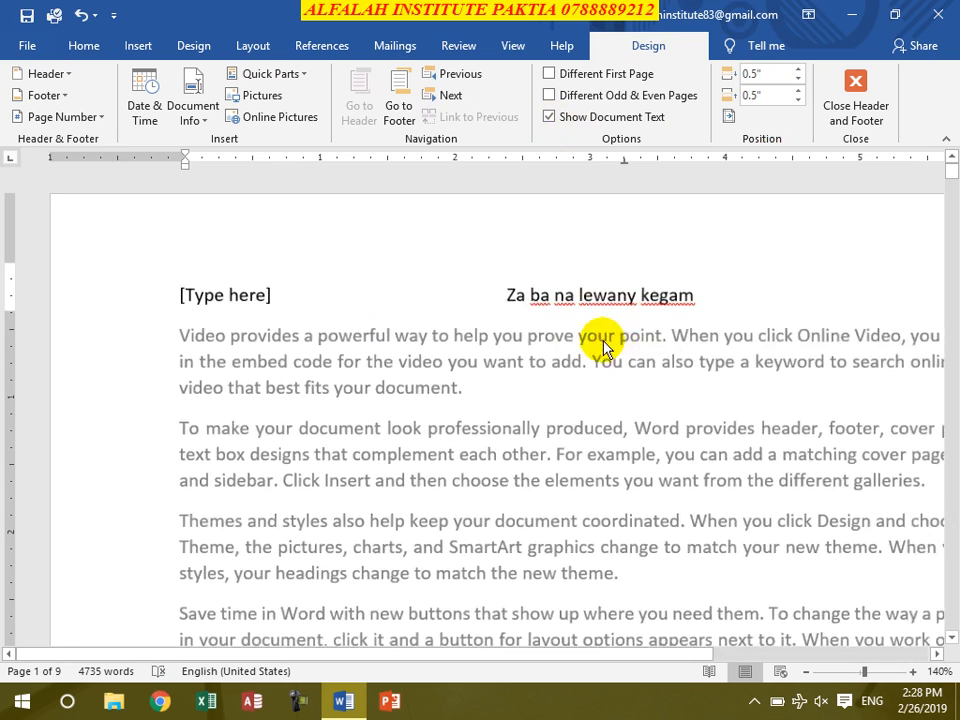
left_click(798, 80)
left_click(798, 80)
left_click(798, 80)
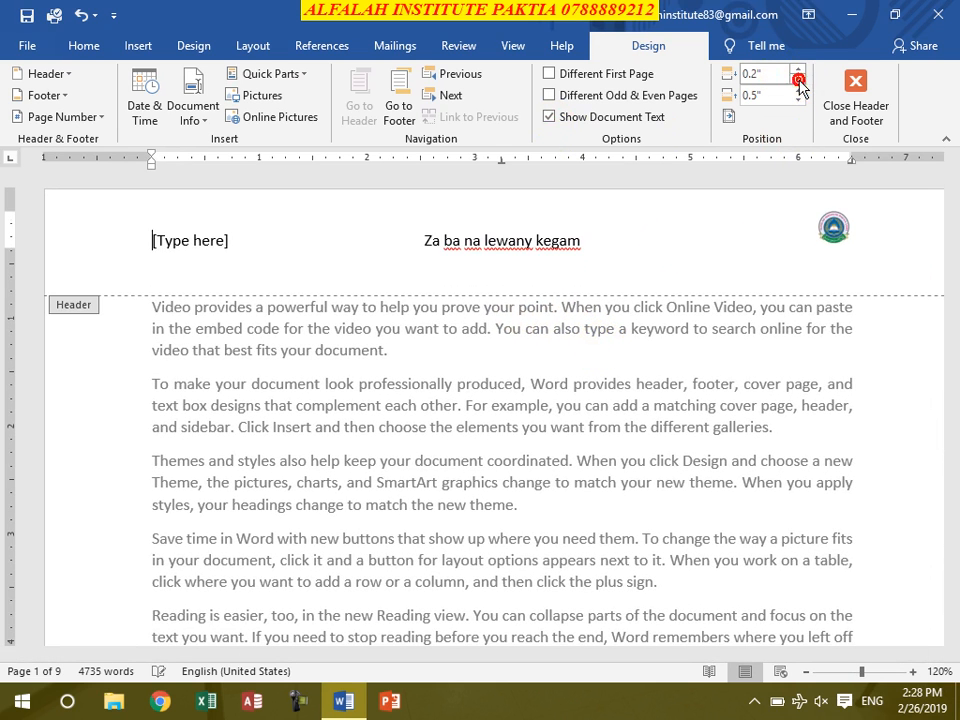
left_click(799, 73)
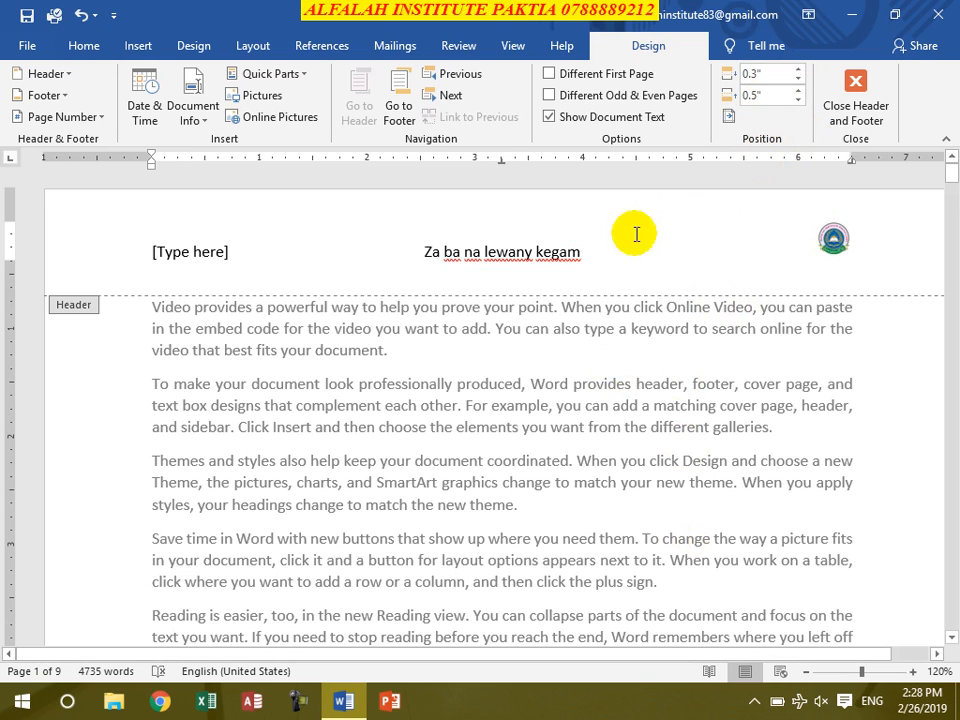
- Replace the left header placeholder with the person's first name
left_click(210, 253)
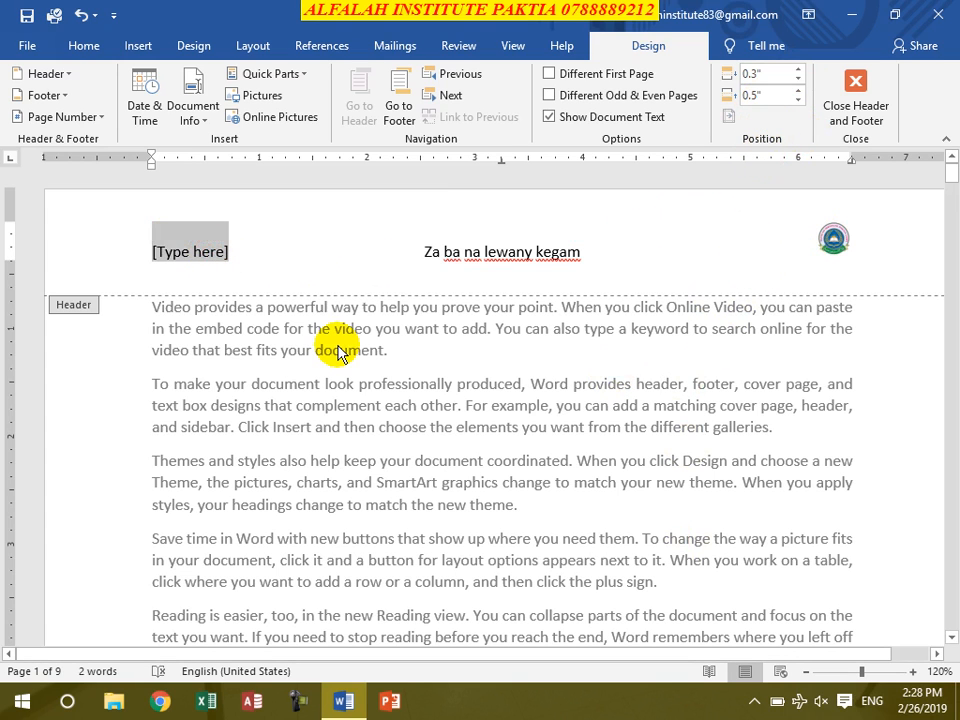
type("Ali")
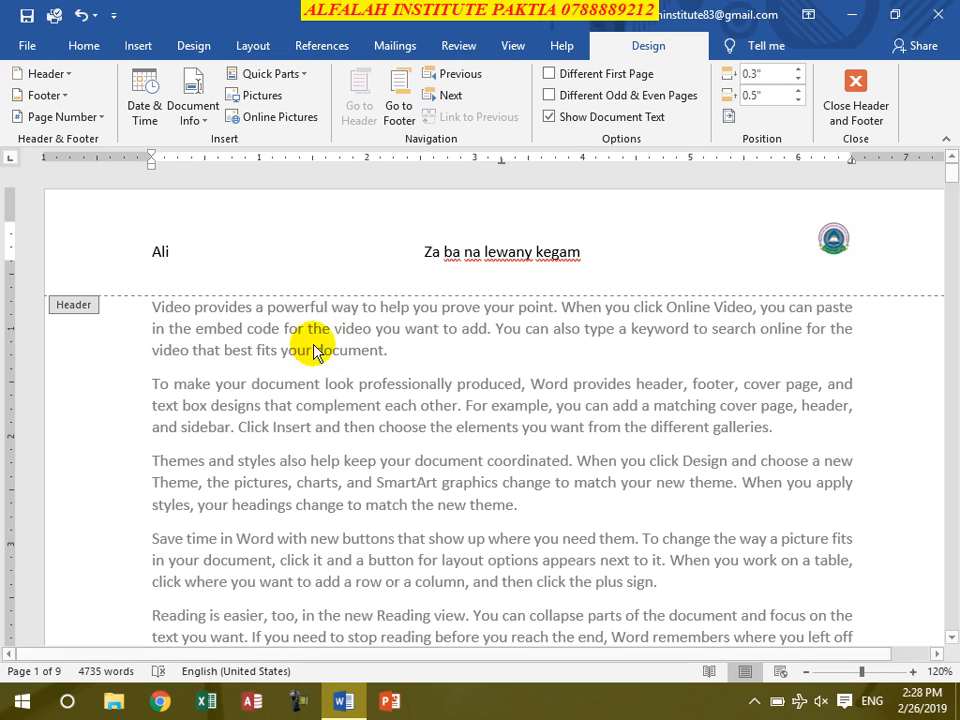
- Try a centered alignment tab with a dotted leader after the left header text, and undo the insertion
left_click(726, 117)
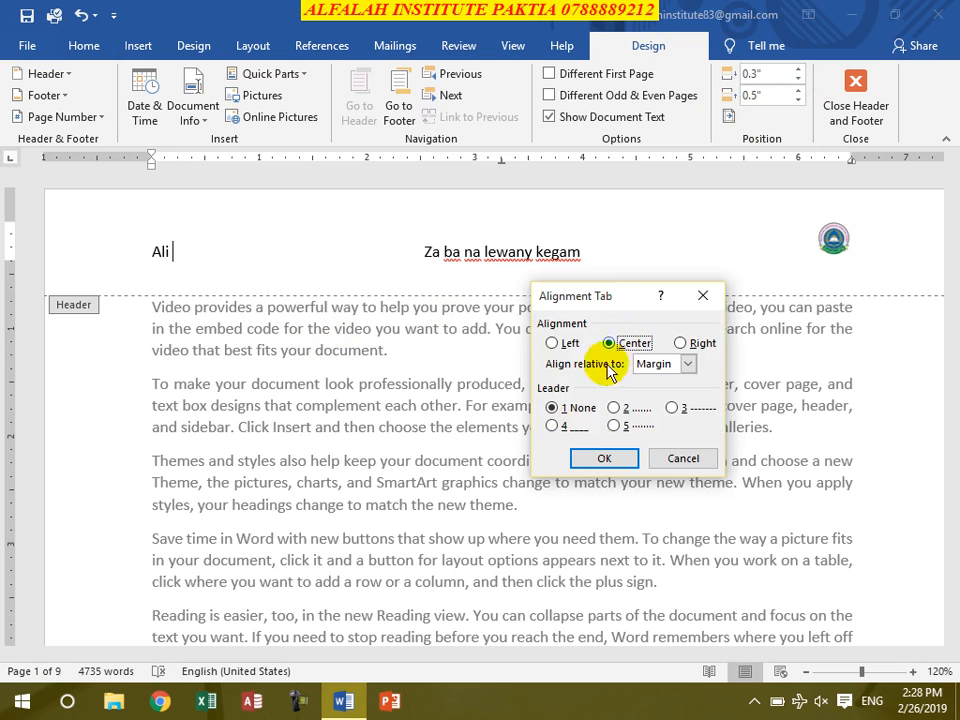
left_click(632, 468)
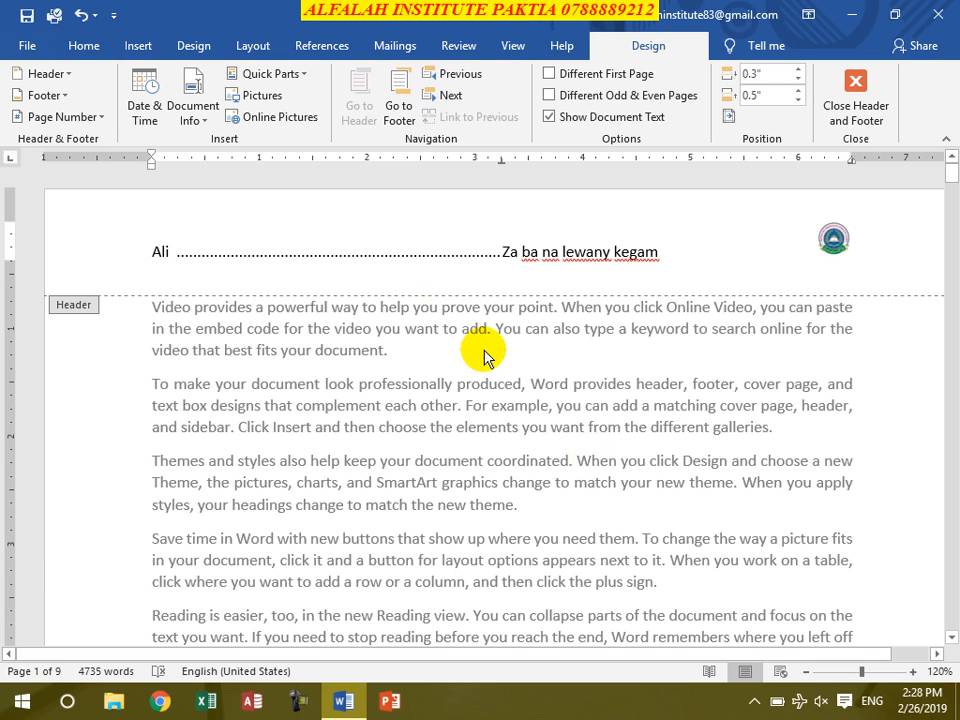
key("ctrl+z")
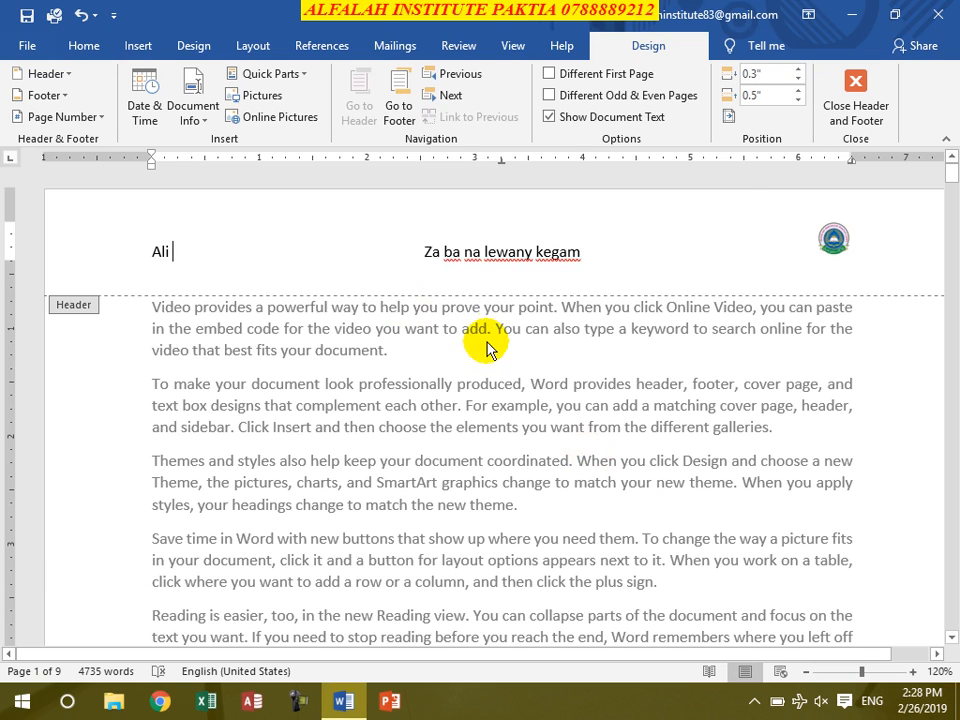
- Close header and footer editing and review the header and footer on the document's pages
left_click(866, 112)
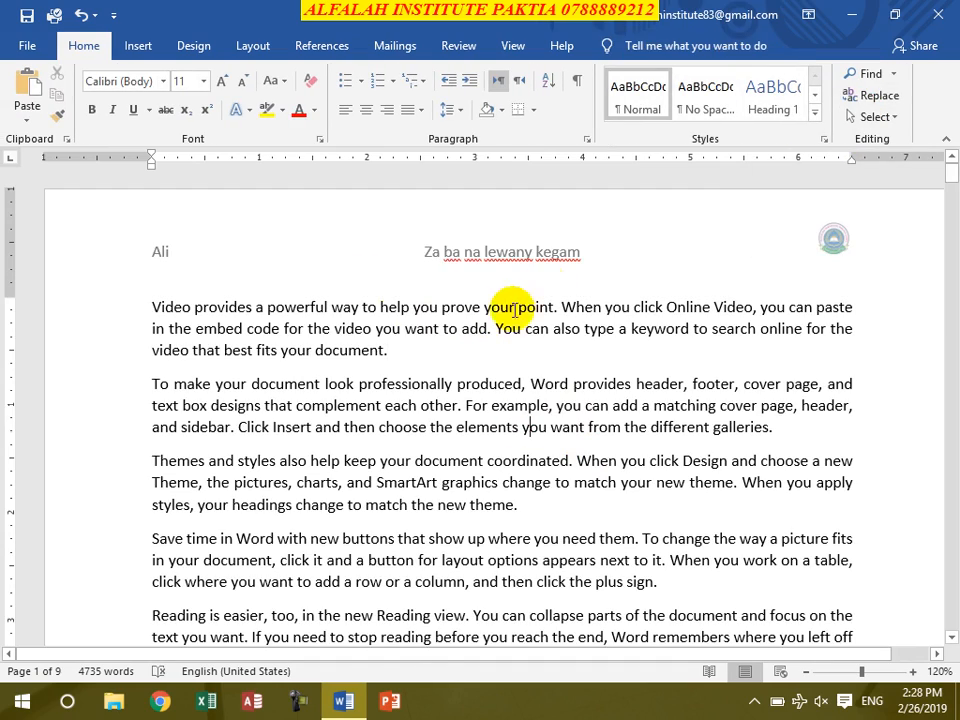
scroll(525, 300, "down", 10)
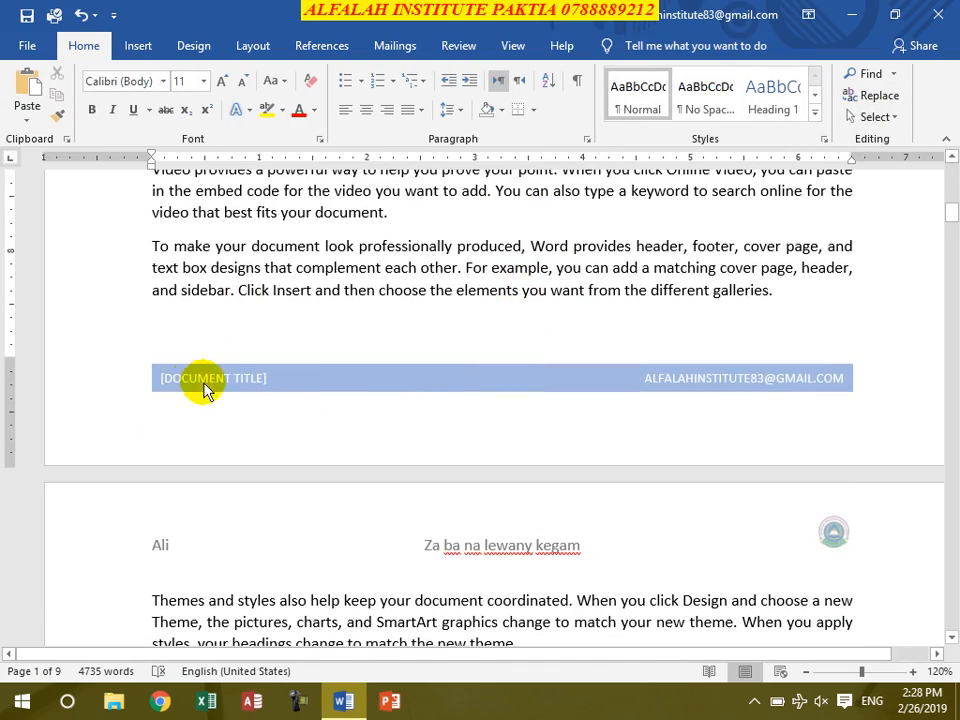
scroll(310, 390, "down", 15)
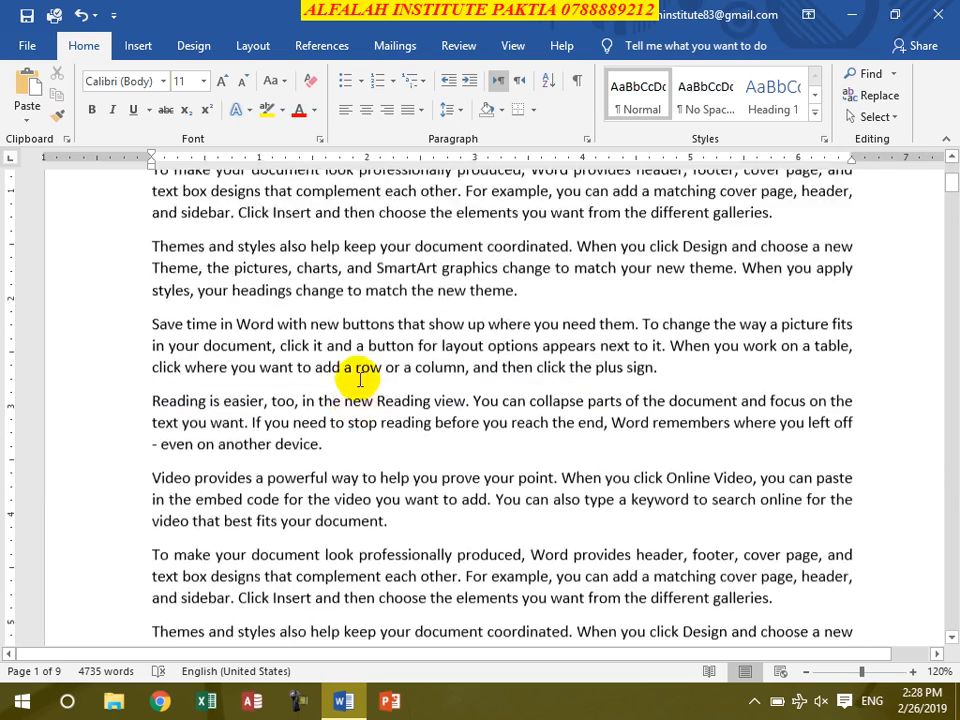
- Open the existing header for editing, return to the body text, and reopen the header directly on the page
left_click(142, 46)
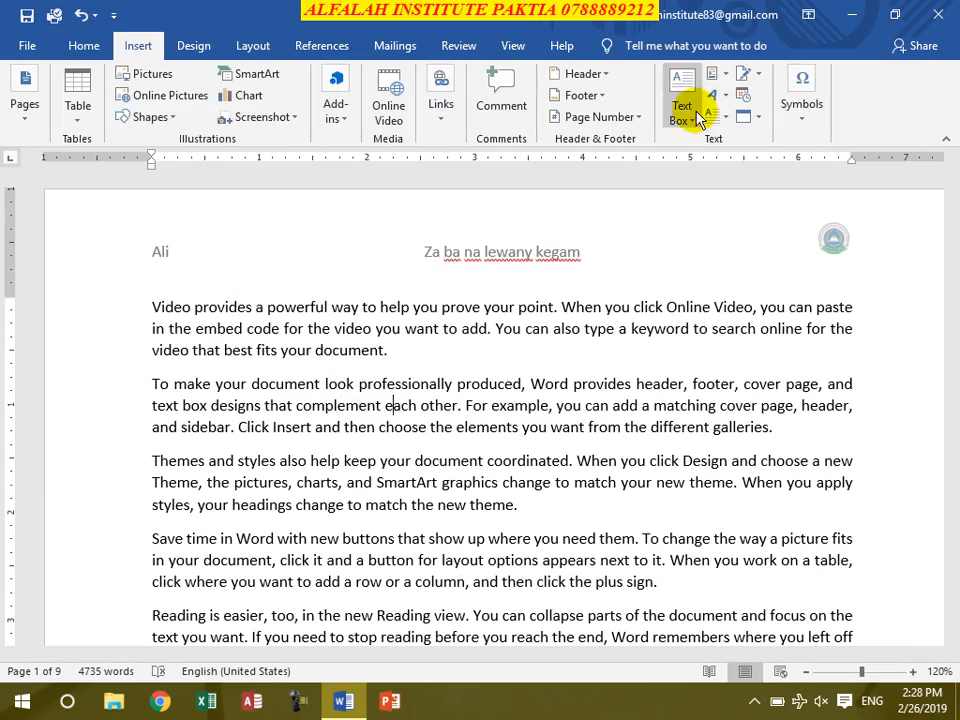
left_click(600, 75)
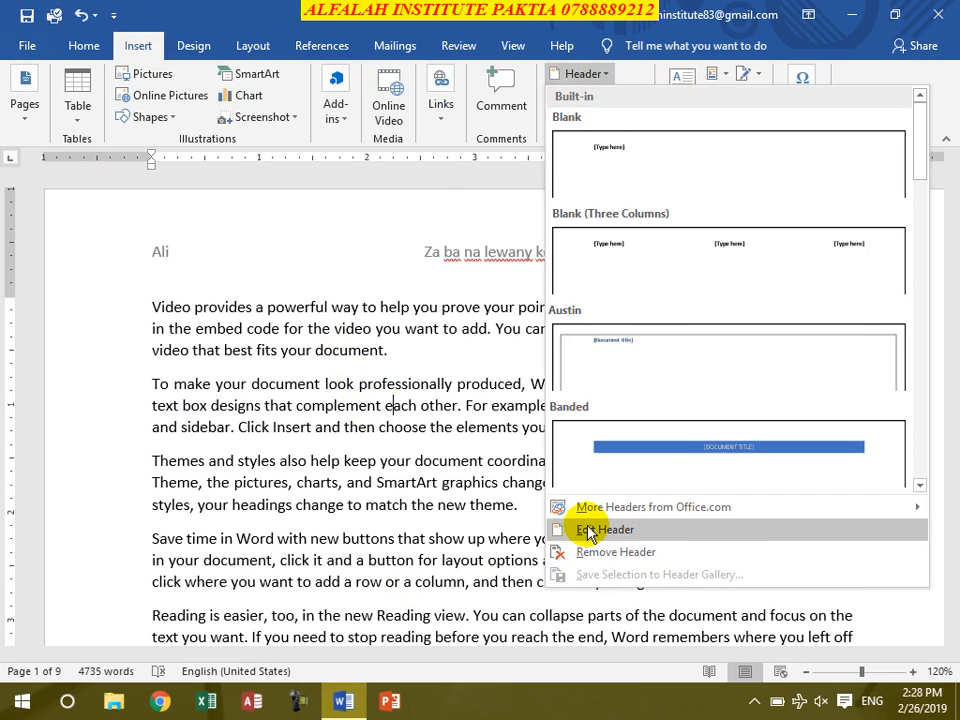
left_click(590, 530)
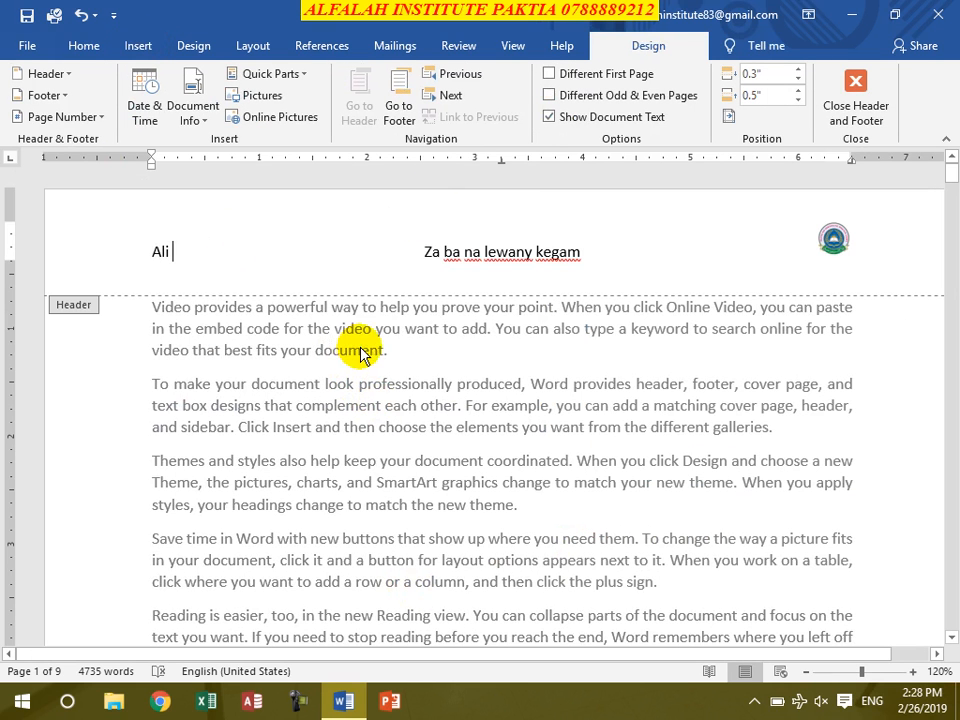
double_click(408, 370)
double_click(375, 270)
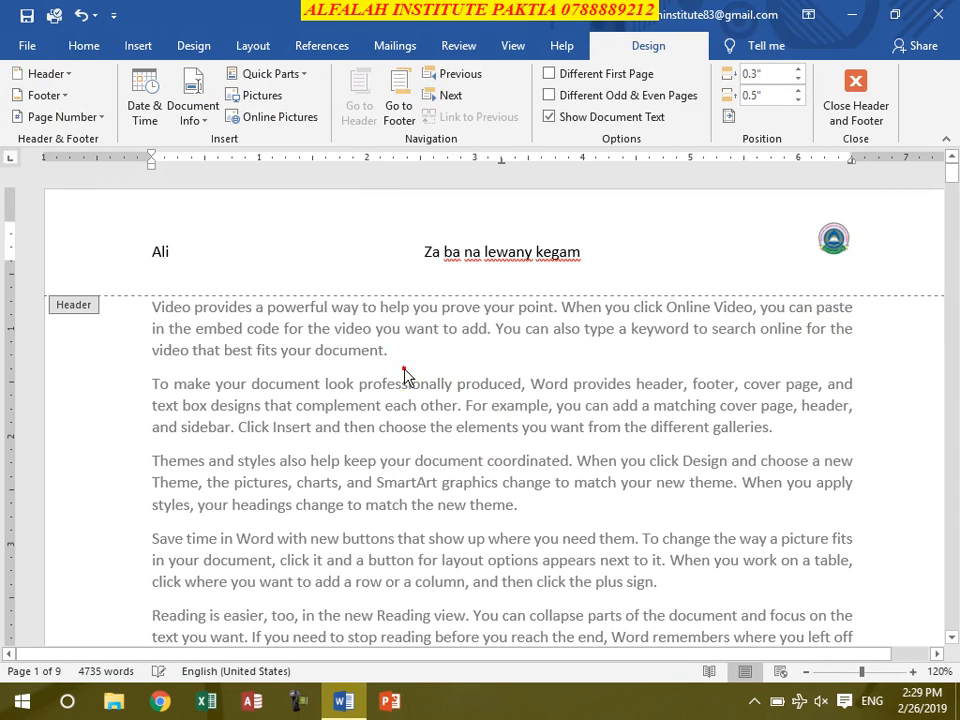
- Switch back and forth between the body text and the header directly on the page, finishing in the body text
double_click(372, 352)
double_click(364, 255)
double_click(362, 307)
double_click(362, 262)
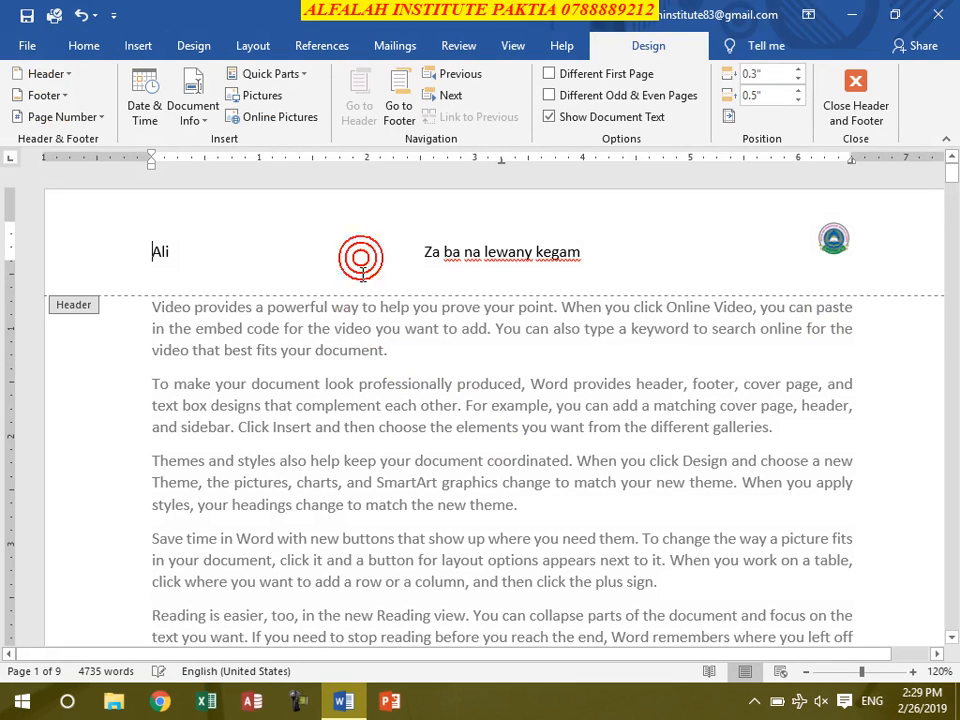
double_click(312, 350)
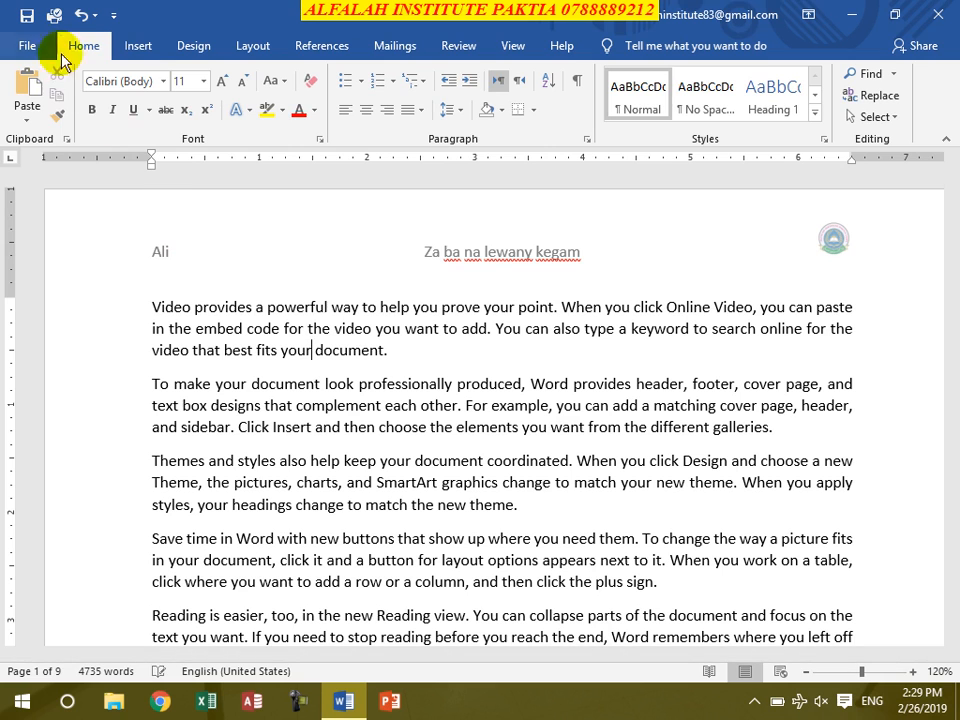
- Remove the existing header from the document
left_click(137, 45)
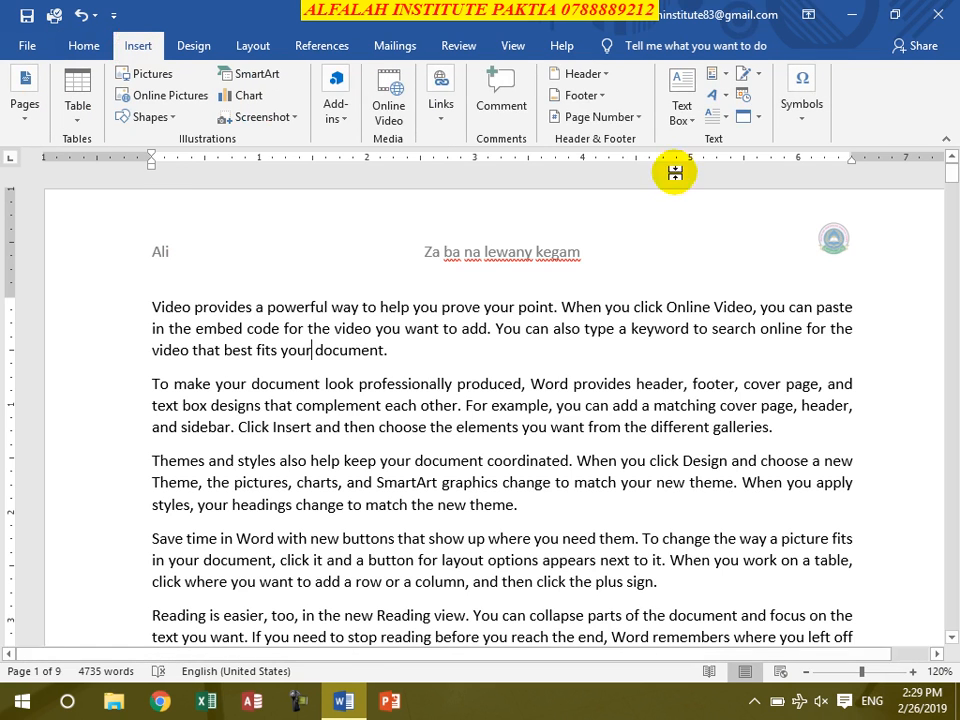
left_click(603, 76)
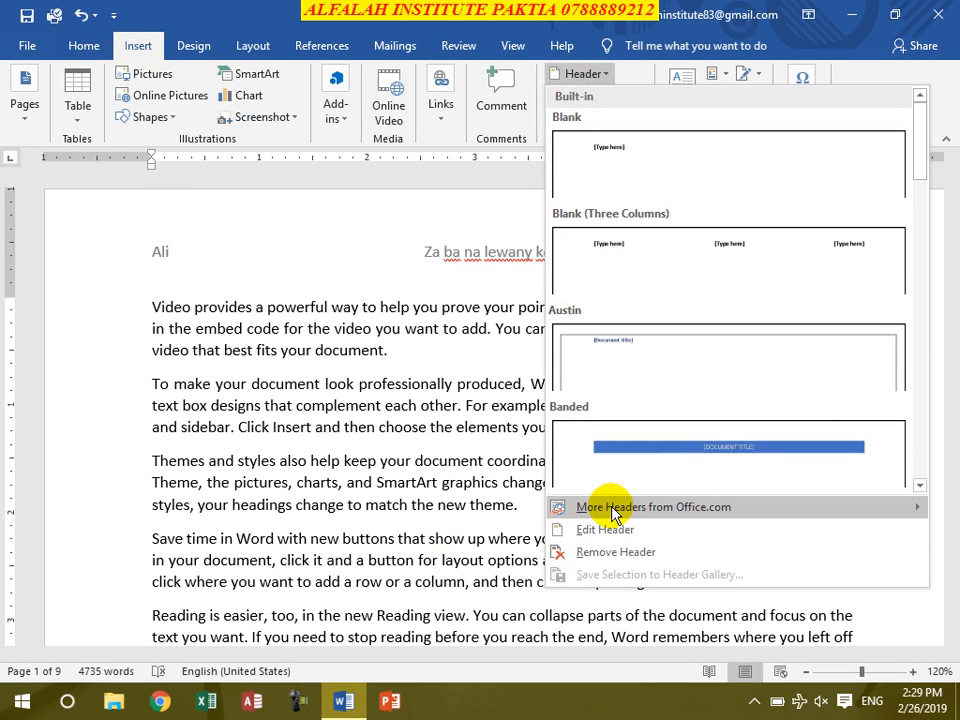
mouse_move(613, 510)
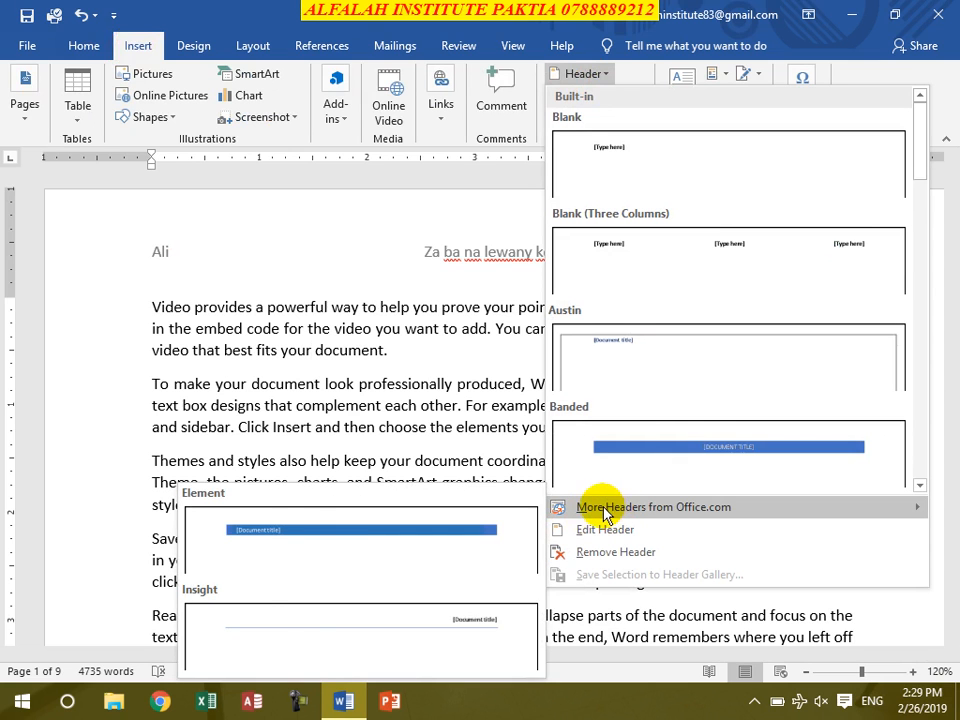
left_click(607, 556)
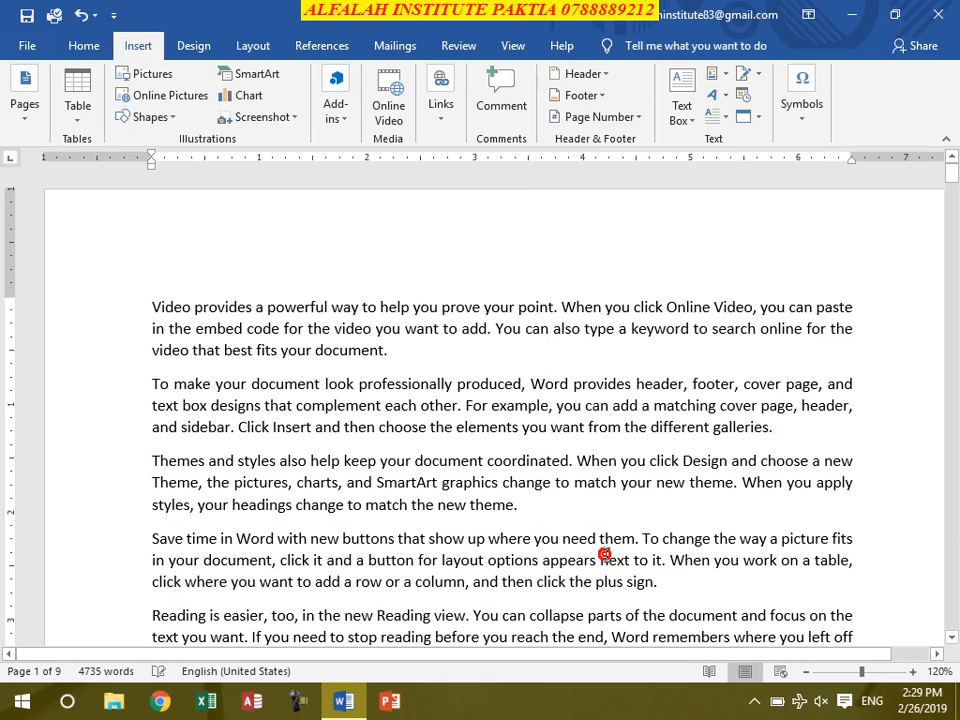
- Remove the footer from the document and check the pages
left_click(596, 104)
mouse_move(588, 530)
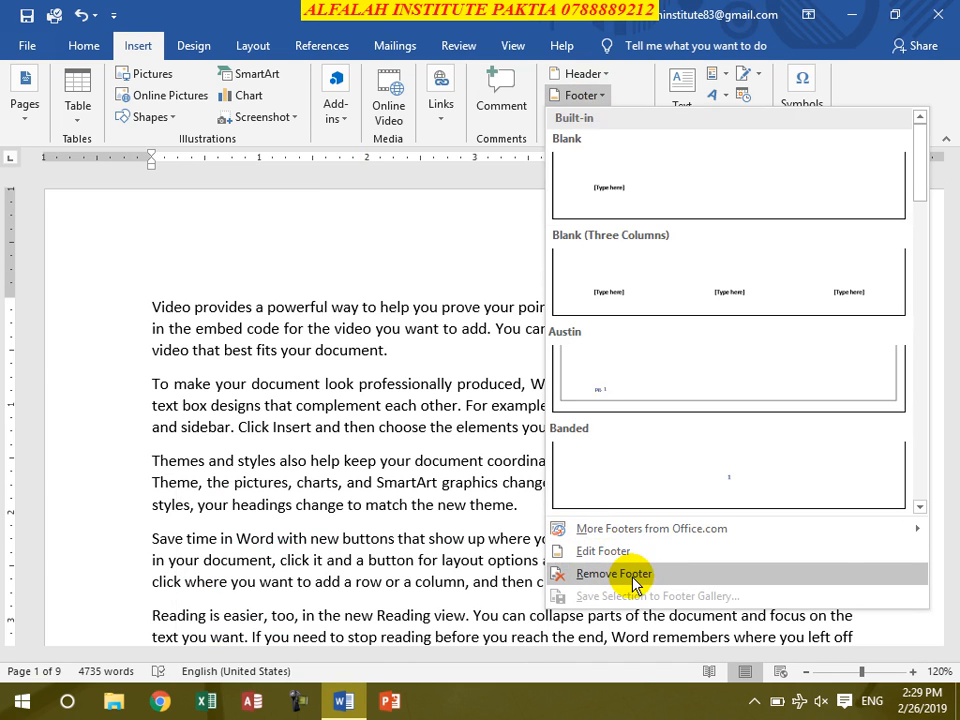
left_click(631, 580)
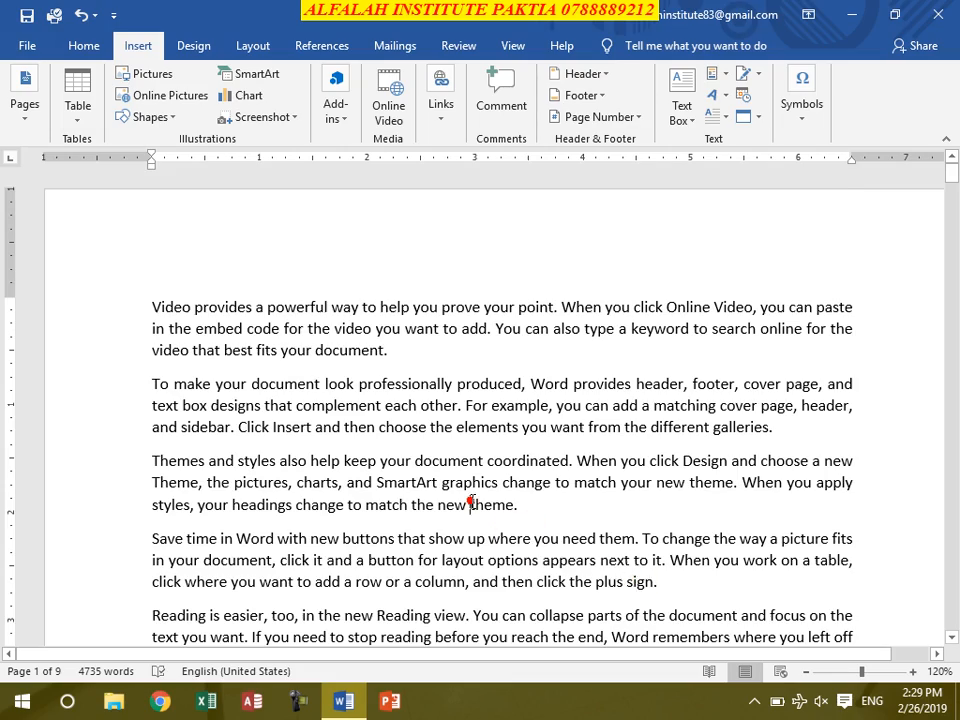
scroll(476, 510, "down", 5)
scroll(476, 510, "down", 20)
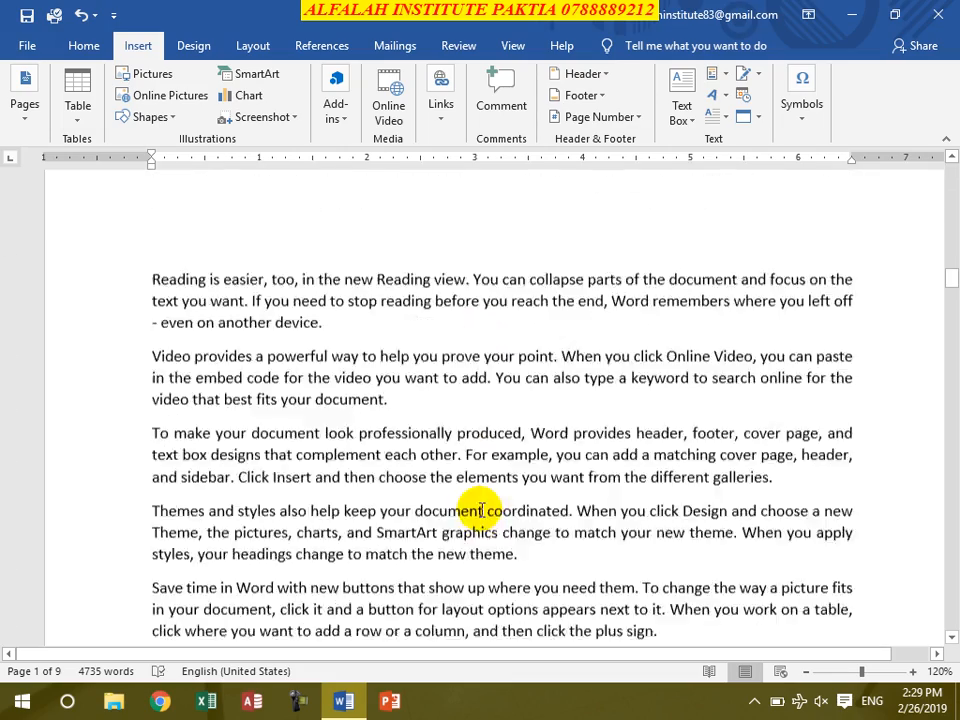
scroll(482, 510, "down", 12)
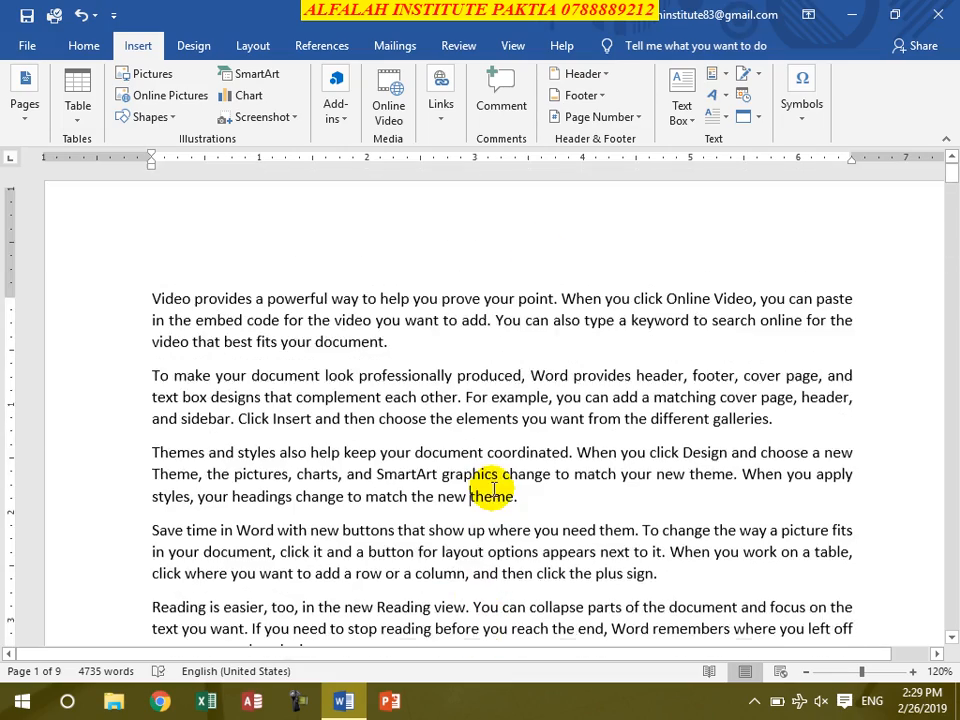
- Browse the built-in footer designs and look over the page number, footer and header options without applying any
left_click(472, 505)
left_click(590, 106)
scroll(680, 400, "down", 10)
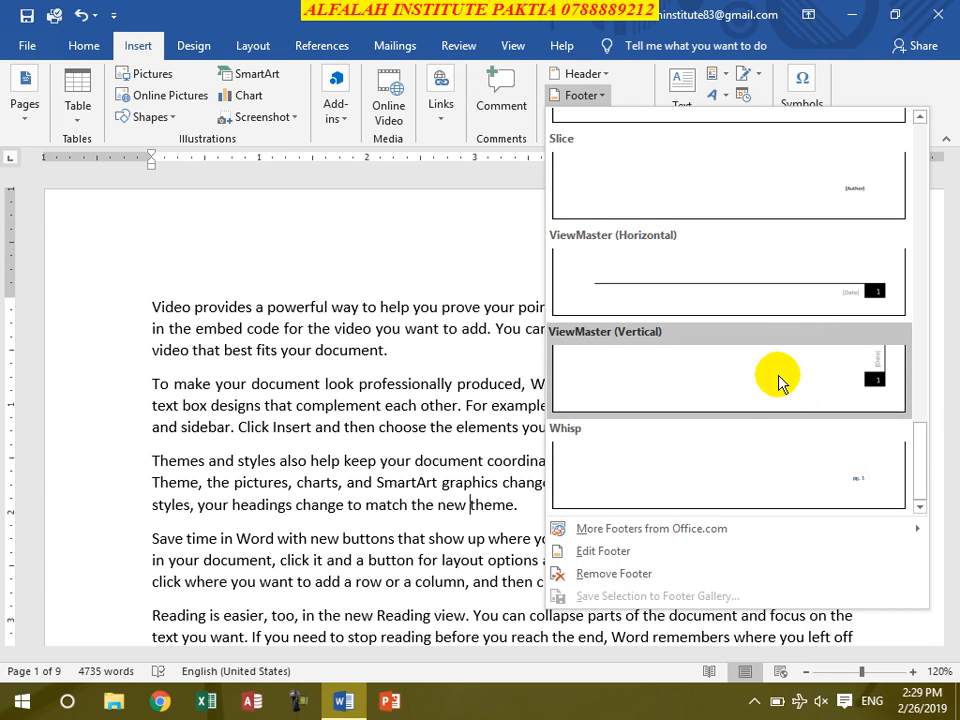
left_click(330, 446)
left_click(617, 118)
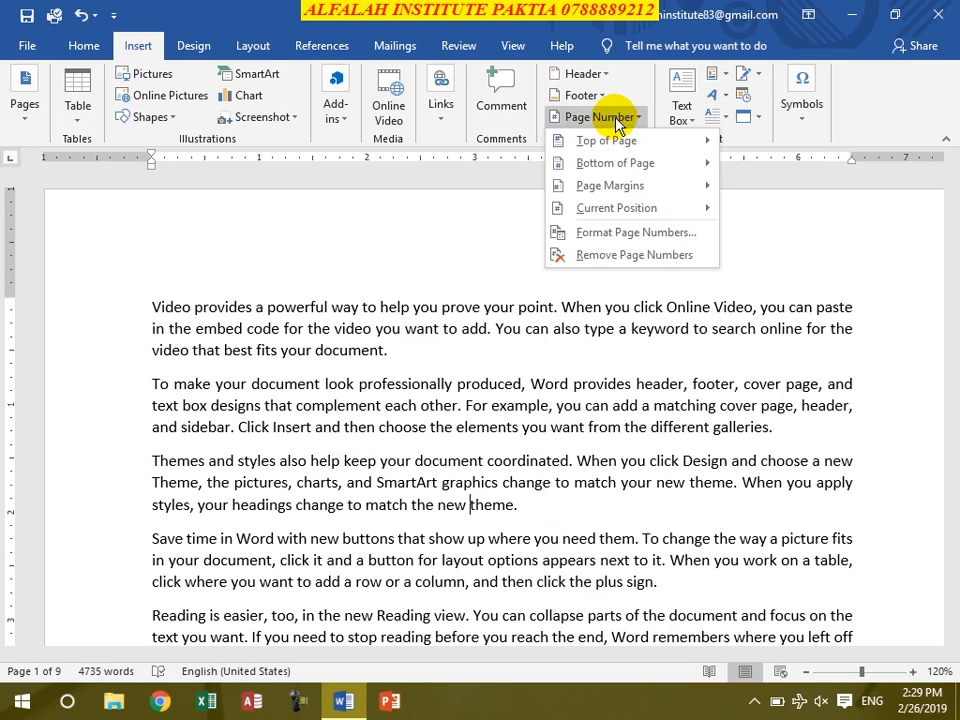
left_click(600, 95)
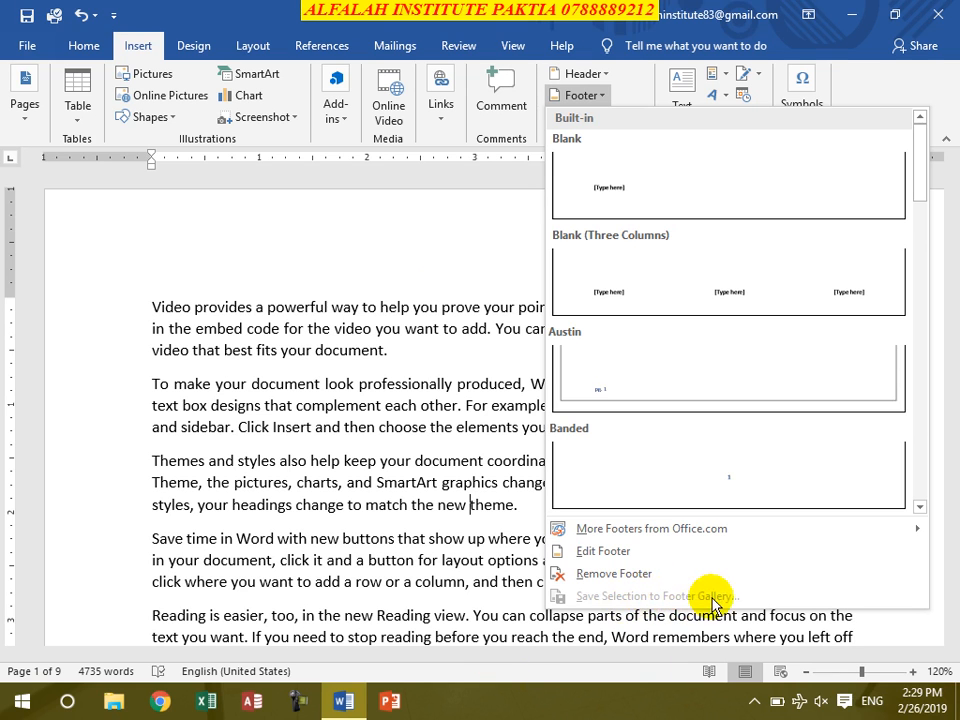
left_click(595, 74)
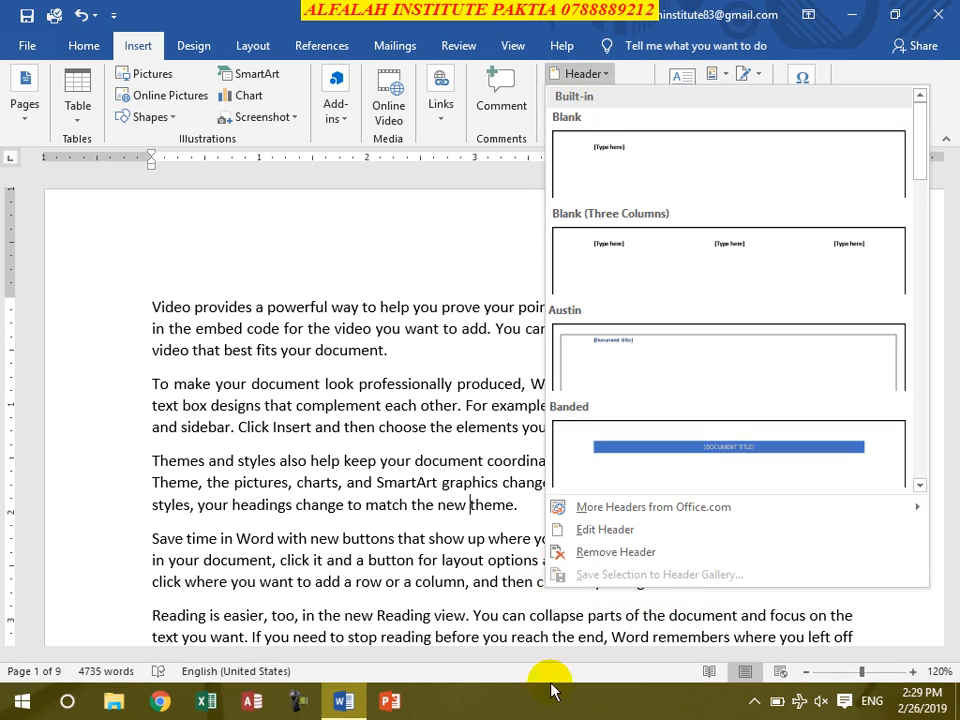
left_click(268, 456)
- Save the first body paragraph to the header gallery as a building block with the default settings
left_click_drag(151, 307, 425, 354)
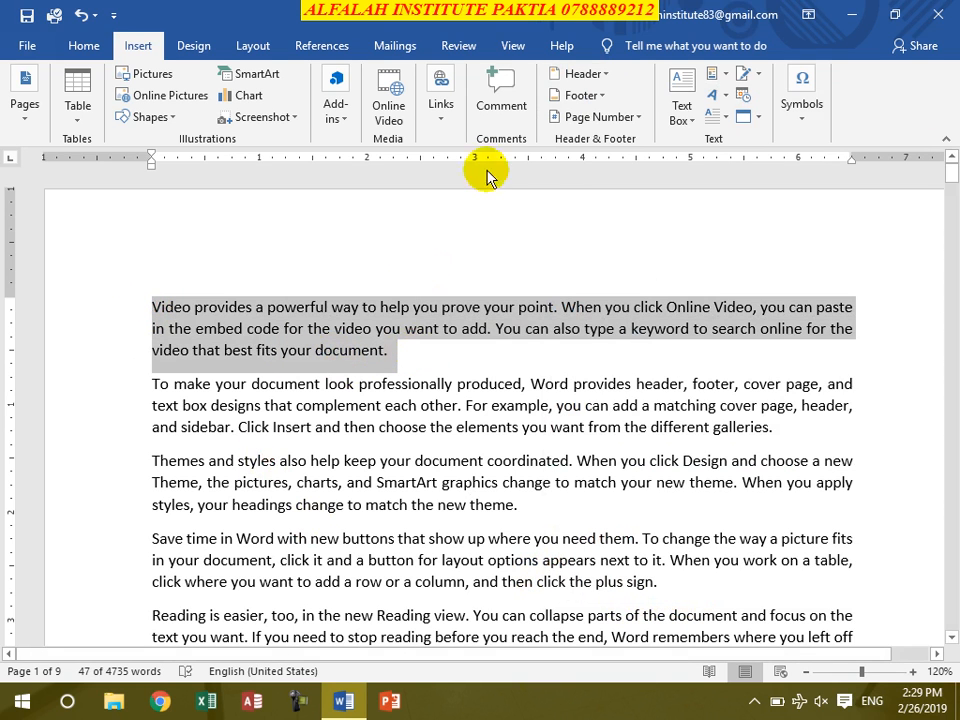
left_click(612, 76)
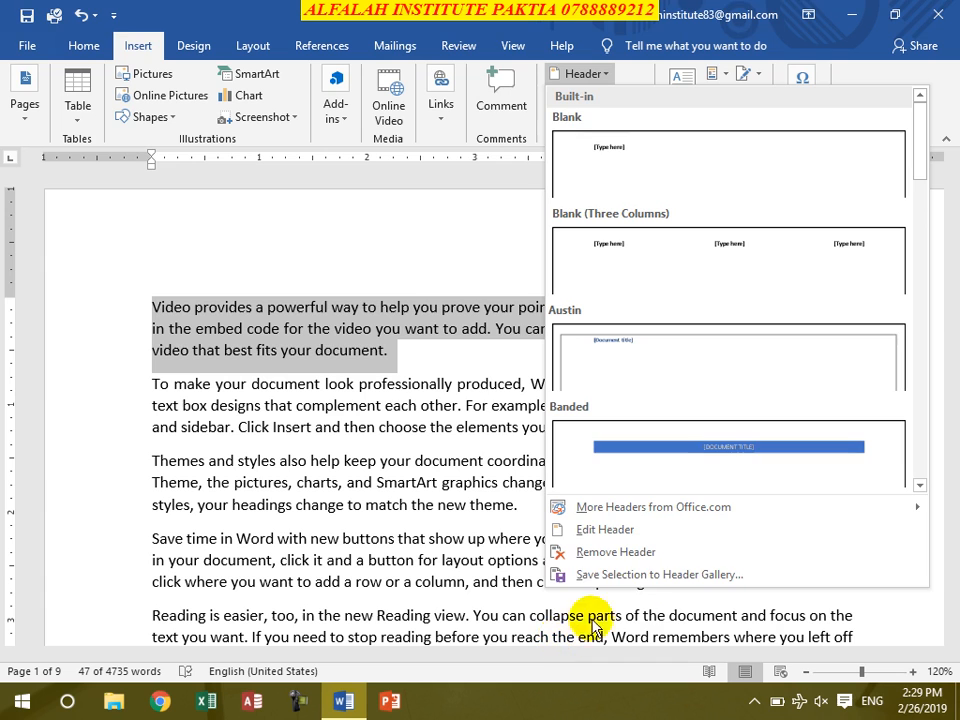
left_click(643, 575)
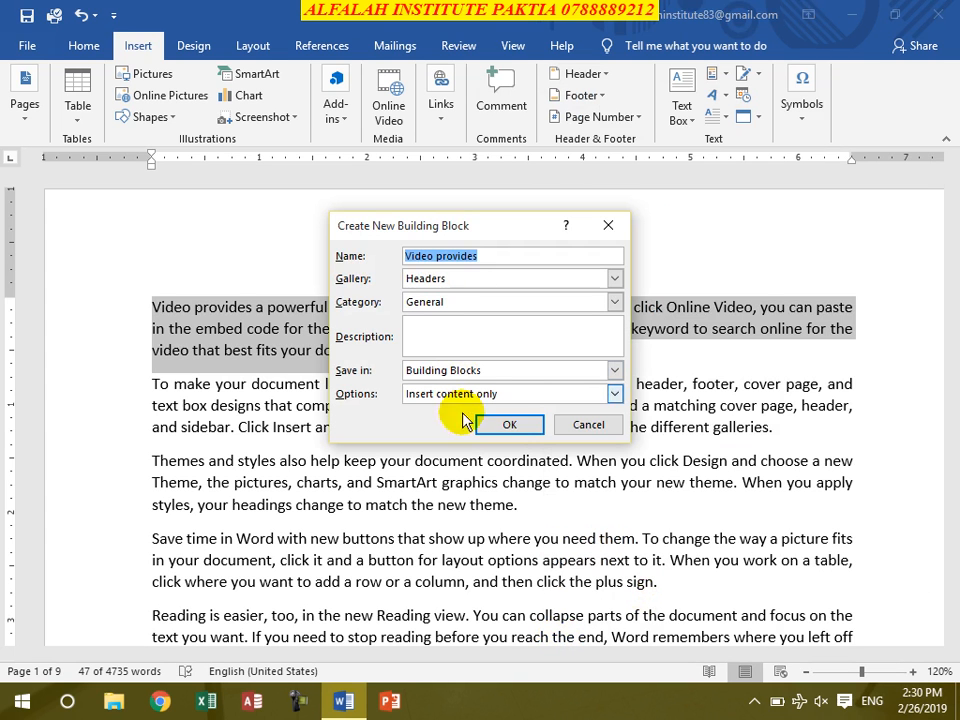
left_click(513, 425)
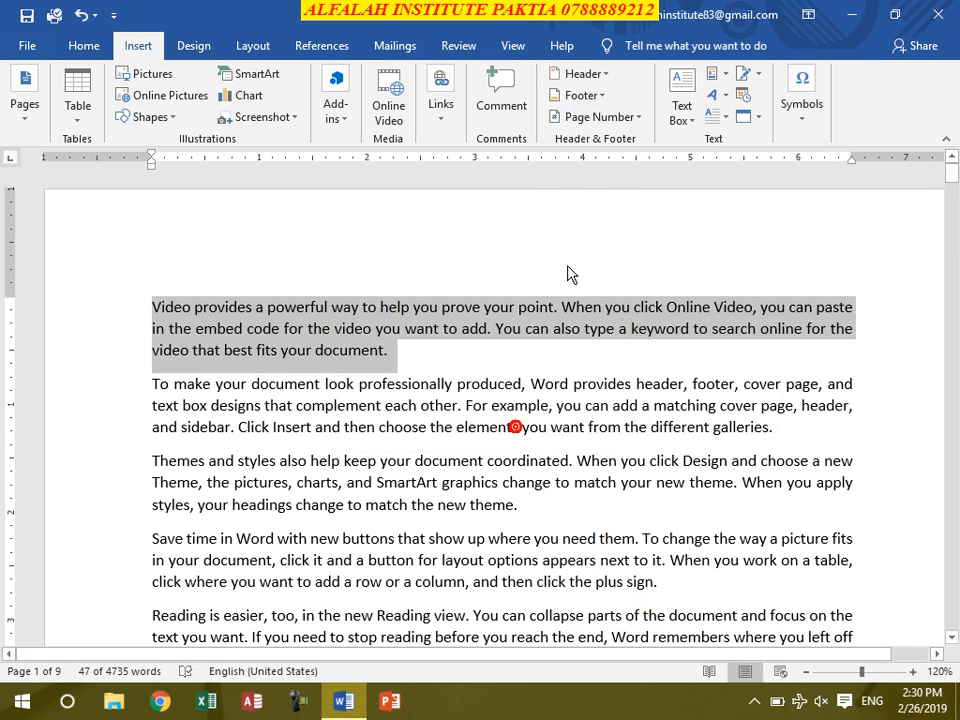
- Look up the saved paragraph in the General category of the header gallery, and deselect the paragraph in the document
left_click(606, 77)
scroll(675, 378, "down", 5)
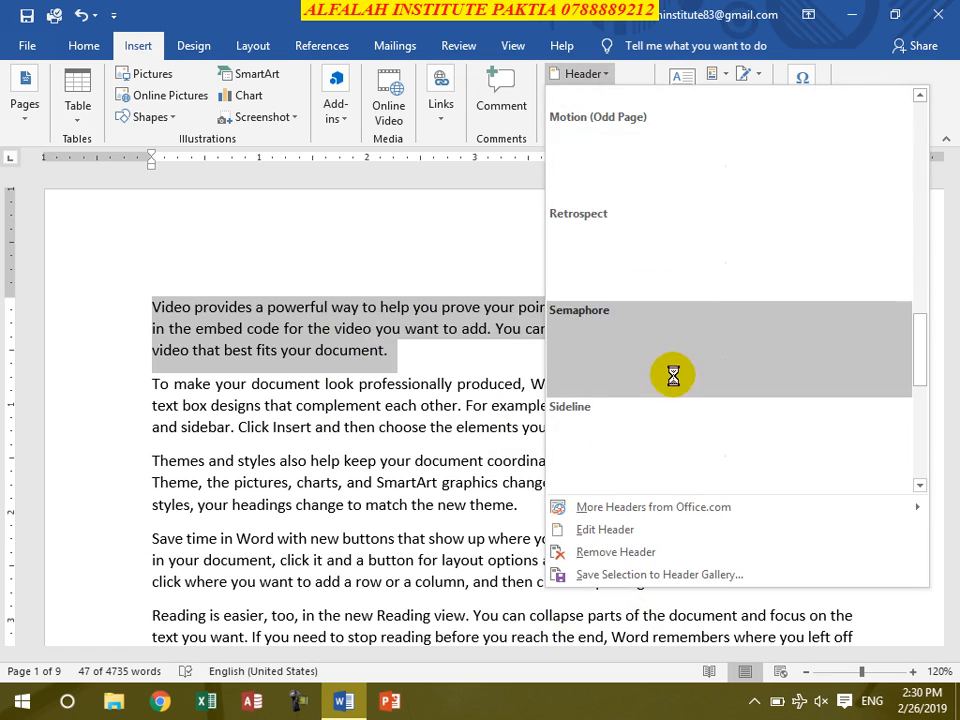
scroll(676, 383, "down", 5)
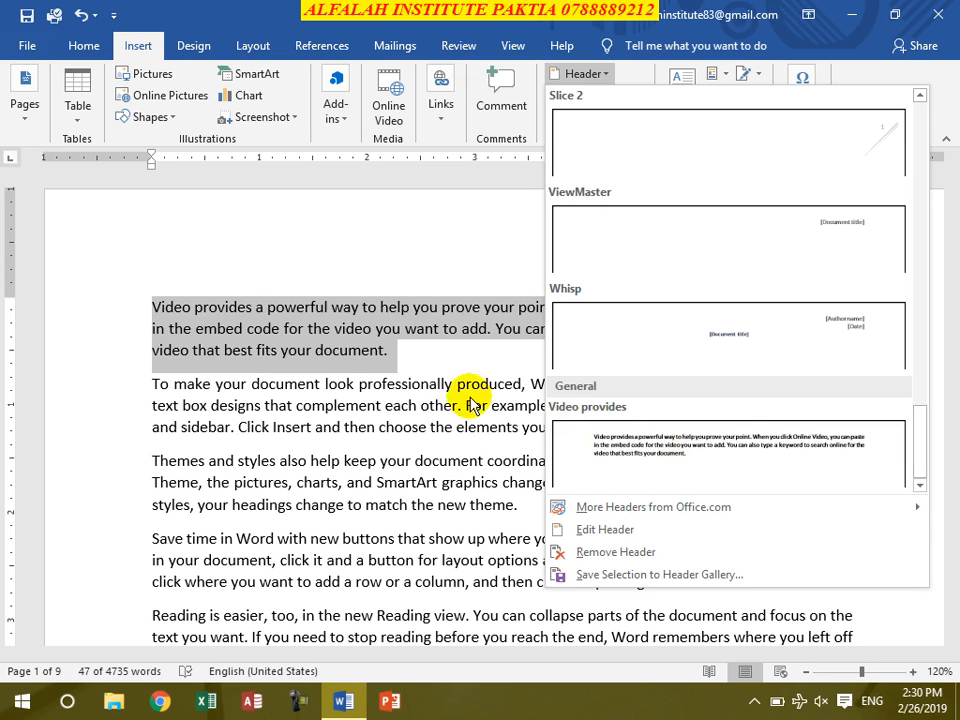
left_click(314, 448)
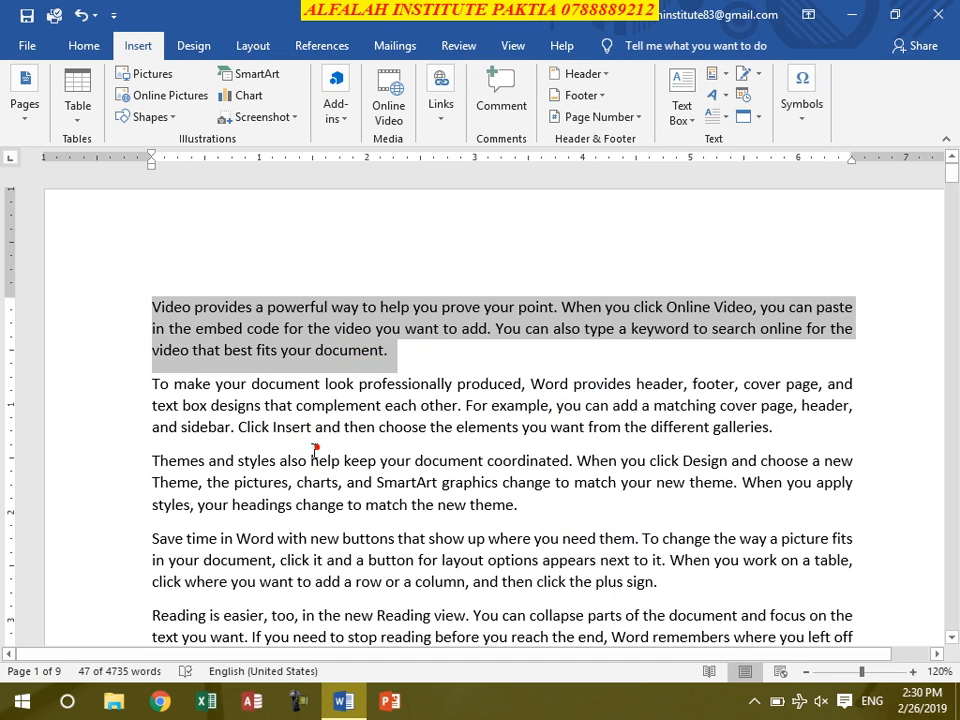
left_click(407, 345)
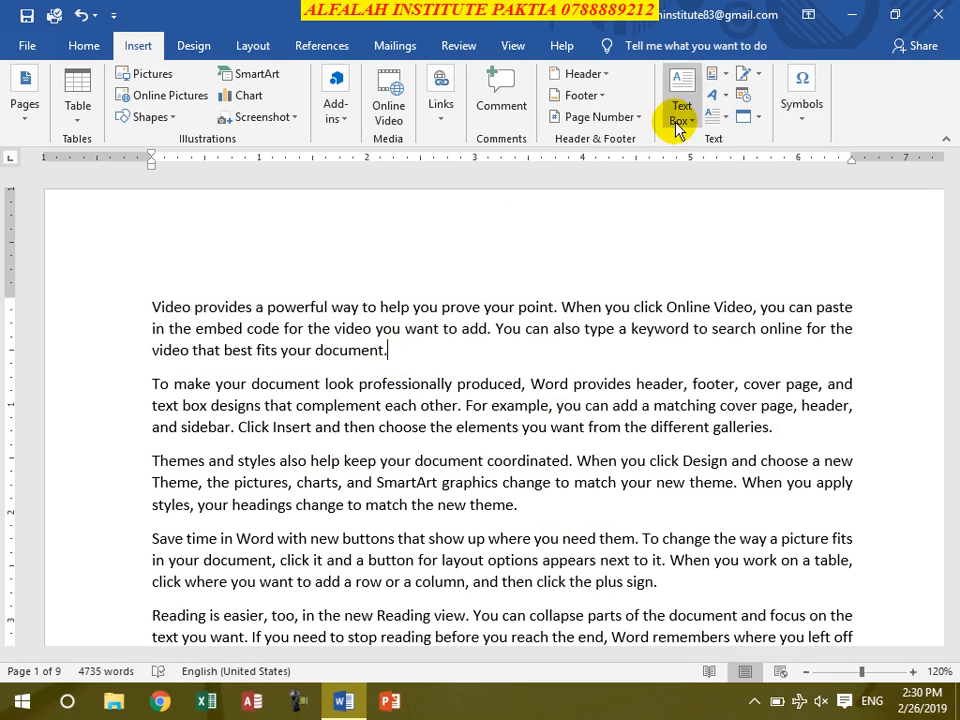
- Insert the Arrow, Left page number in the page margins and review it on the document's pages
left_click(617, 118)
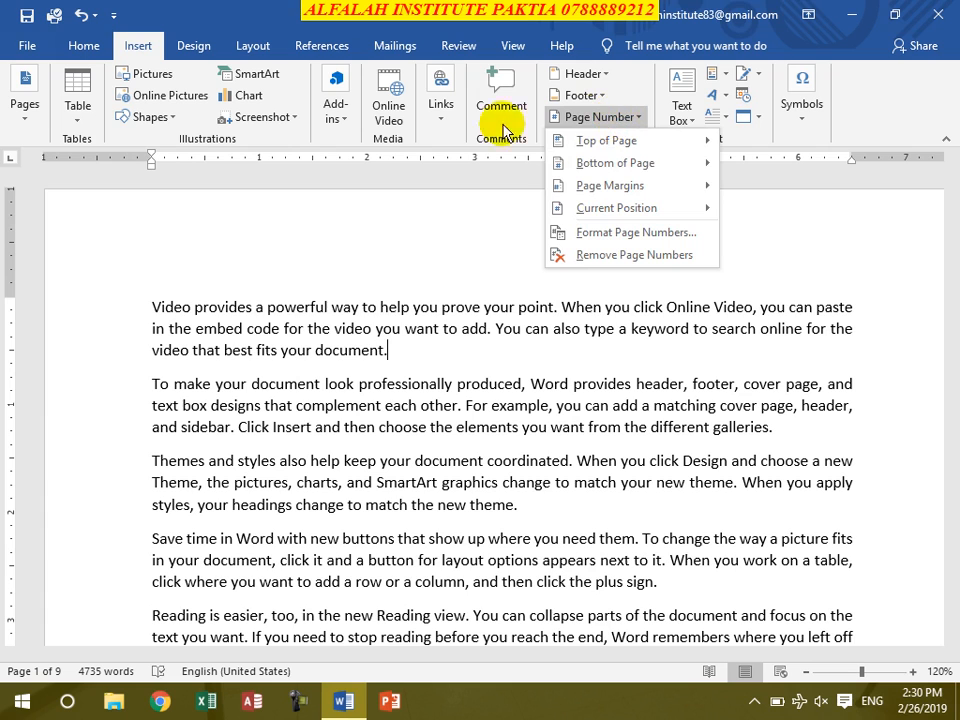
mouse_move(612, 152)
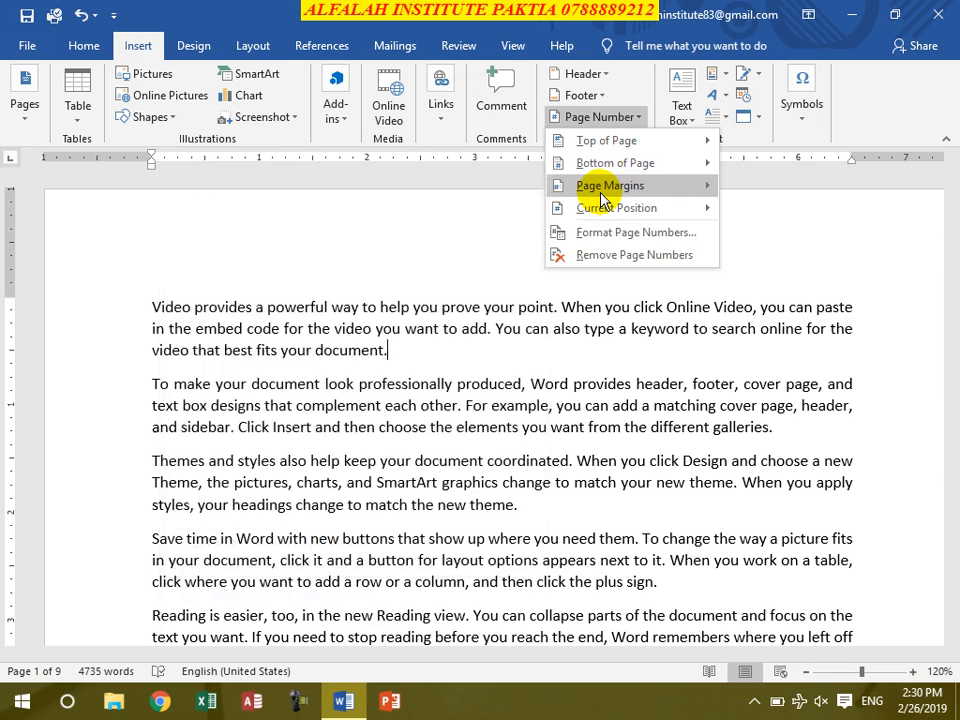
mouse_move(572, 184)
scroll(229, 314, "down", 3)
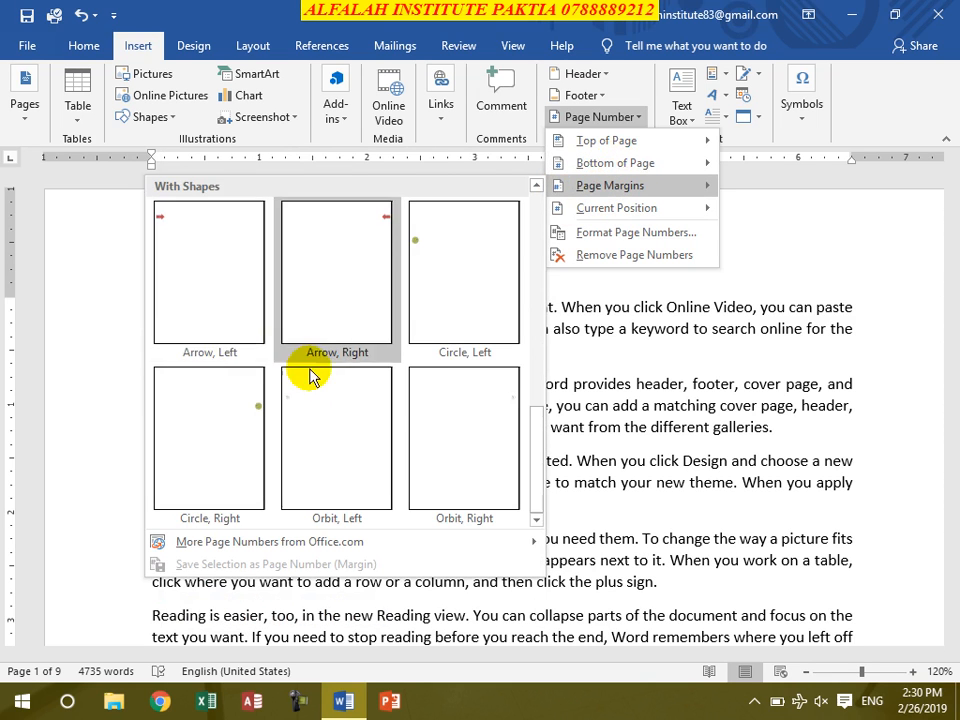
left_click(198, 262)
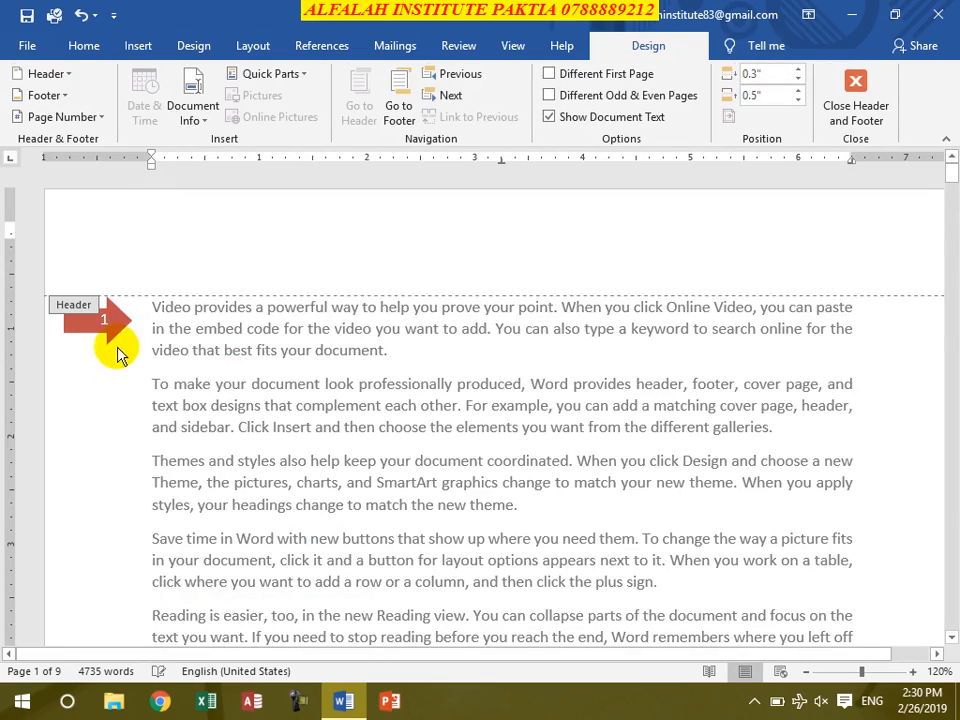
scroll(126, 350, "down", 6)
scroll(230, 412, "down", 20)
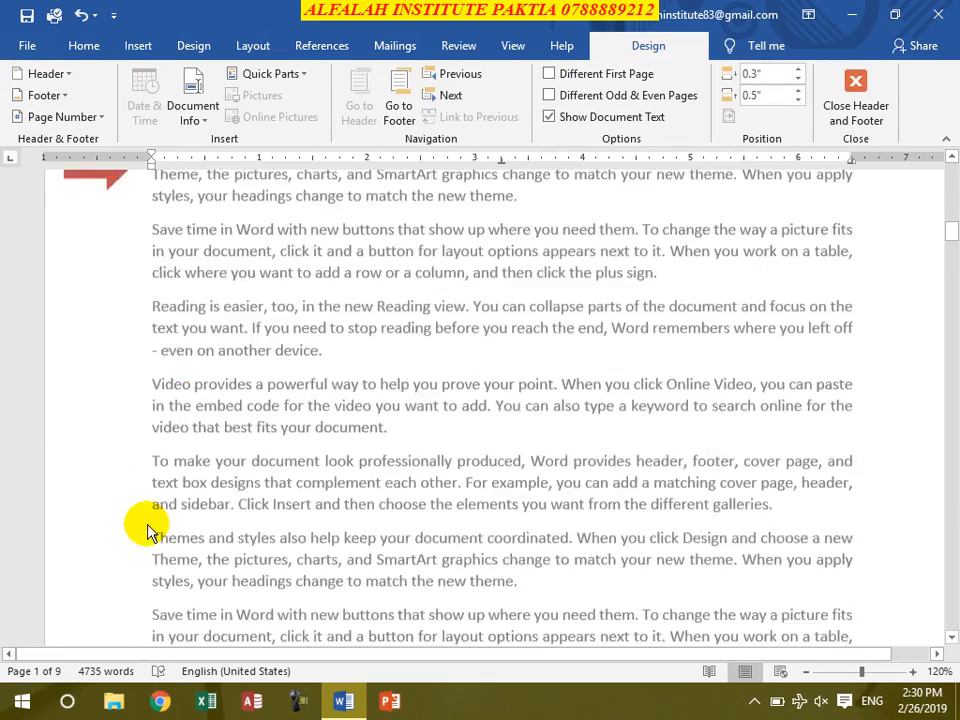
scroll(155, 543, "up", 20)
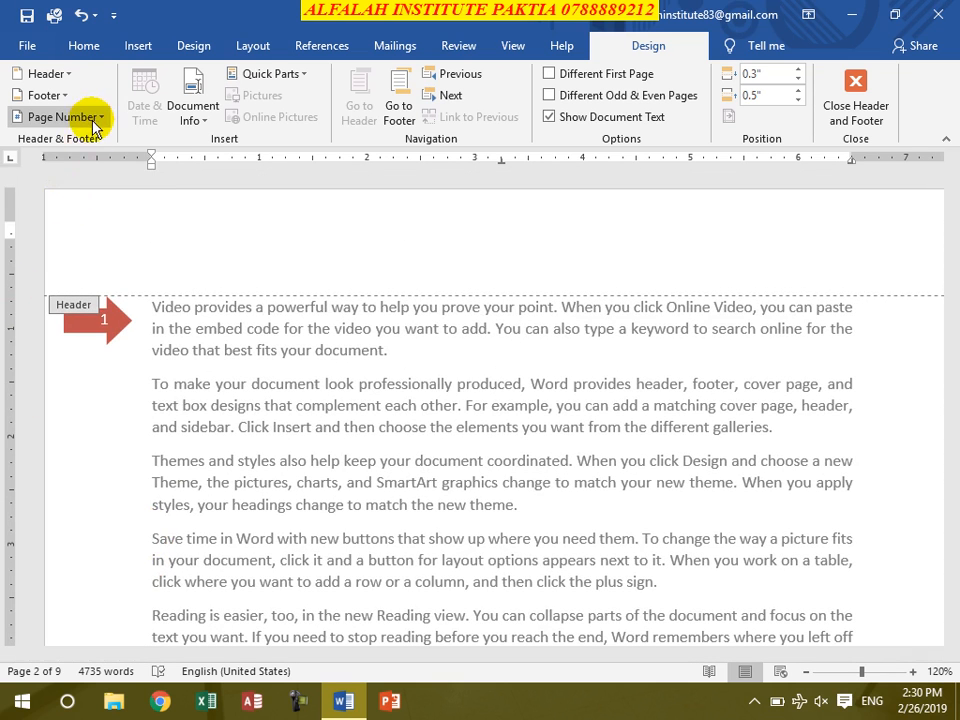
- Remove the arrow page numbers and insert the Circle page number design at the top of the page
left_click(62, 117)
left_click(82, 254)
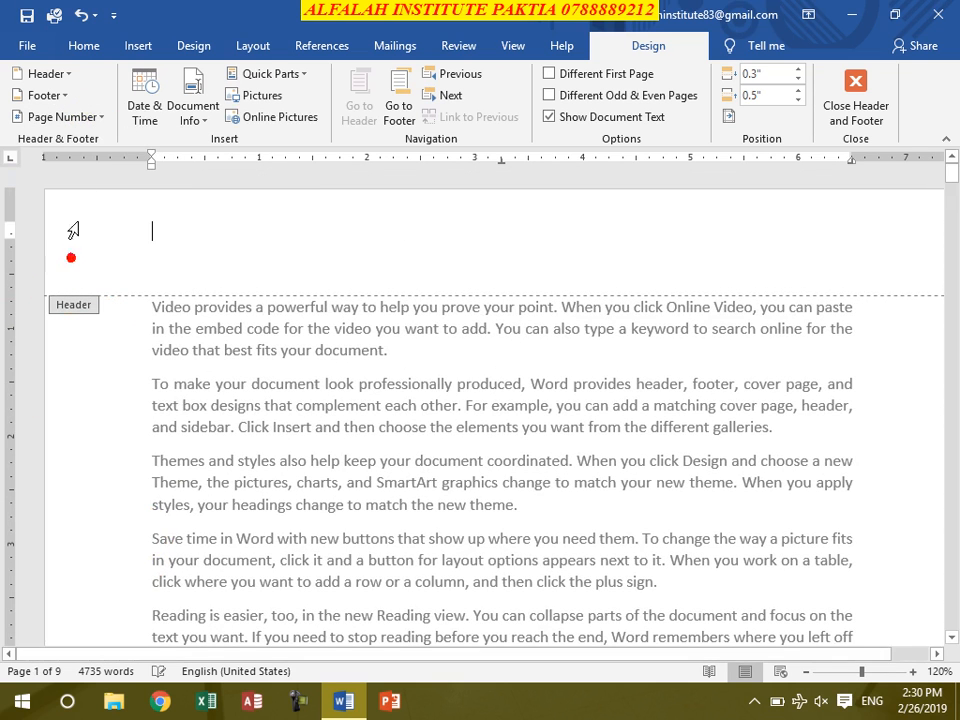
left_click(101, 118)
mouse_move(94, 141)
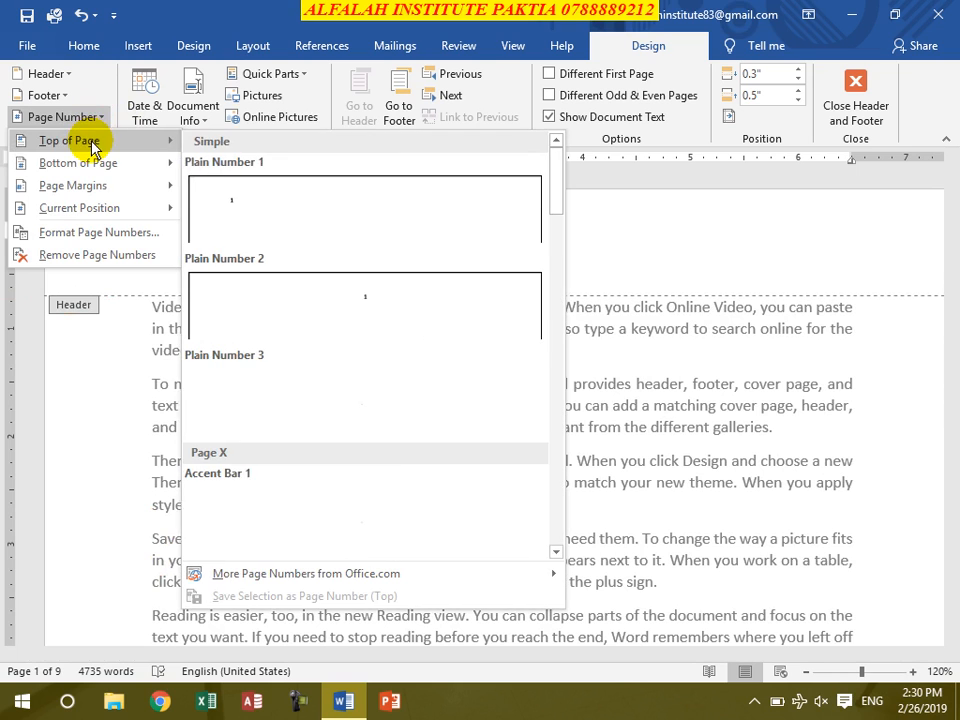
scroll(330, 280, "down", 15)
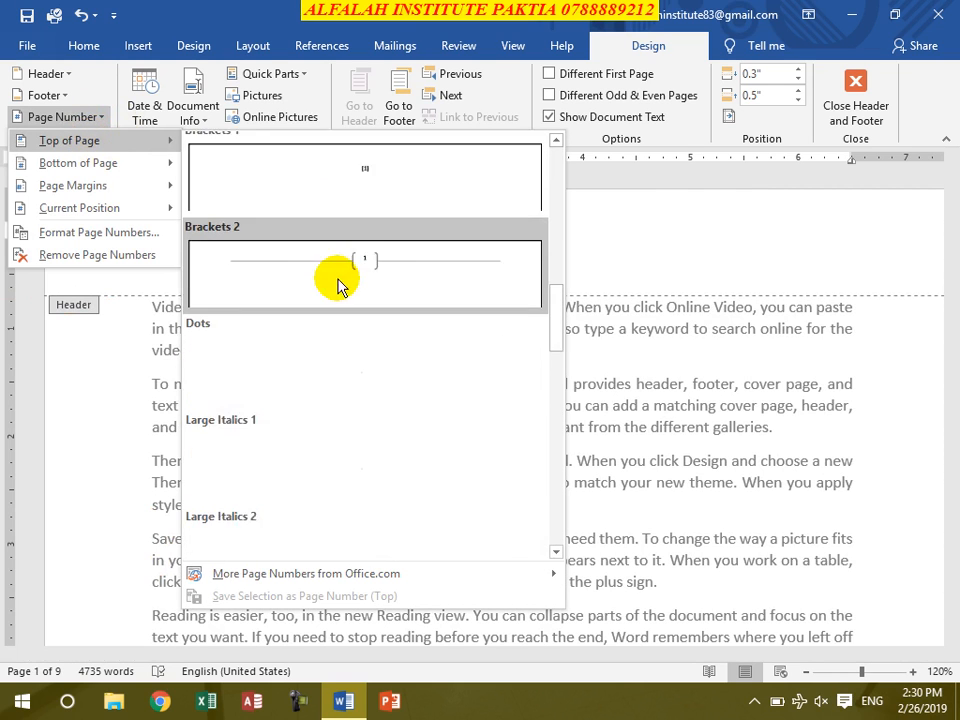
scroll(345, 289, "down", 8)
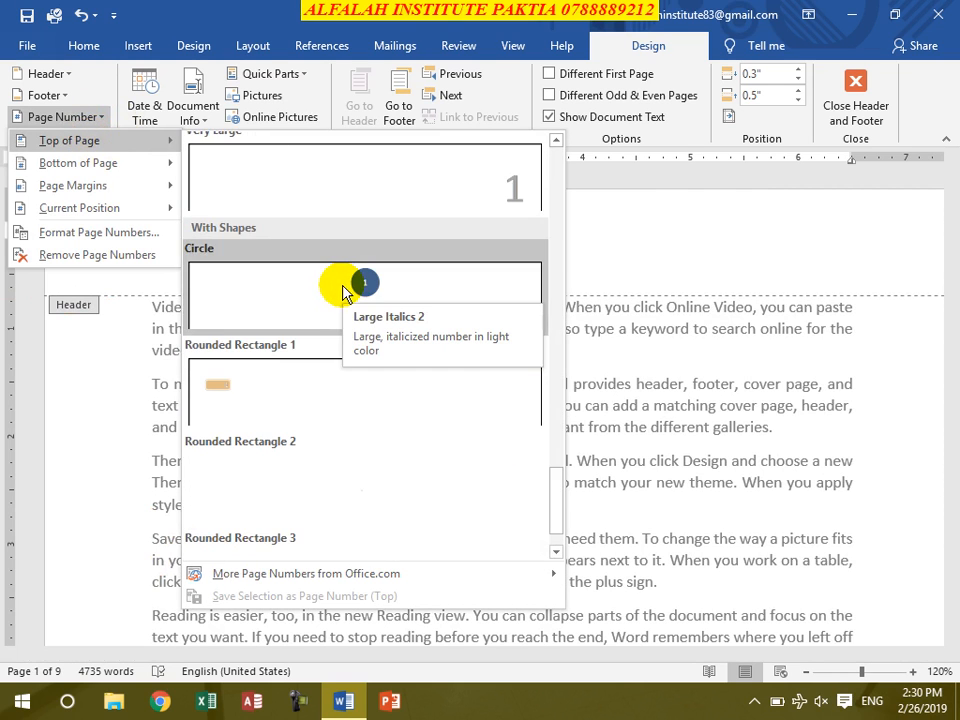
left_click(354, 290)
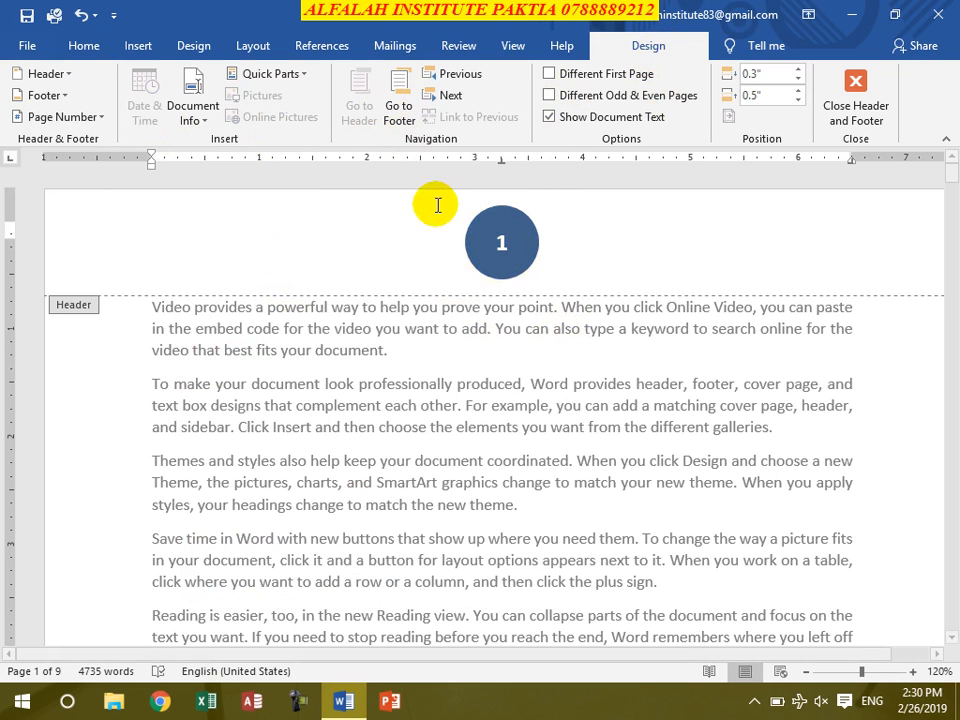
- Change the page number format to Arabic letters (أ, ب, ج, ...) and review the numbers on the document's pages
left_click(62, 117)
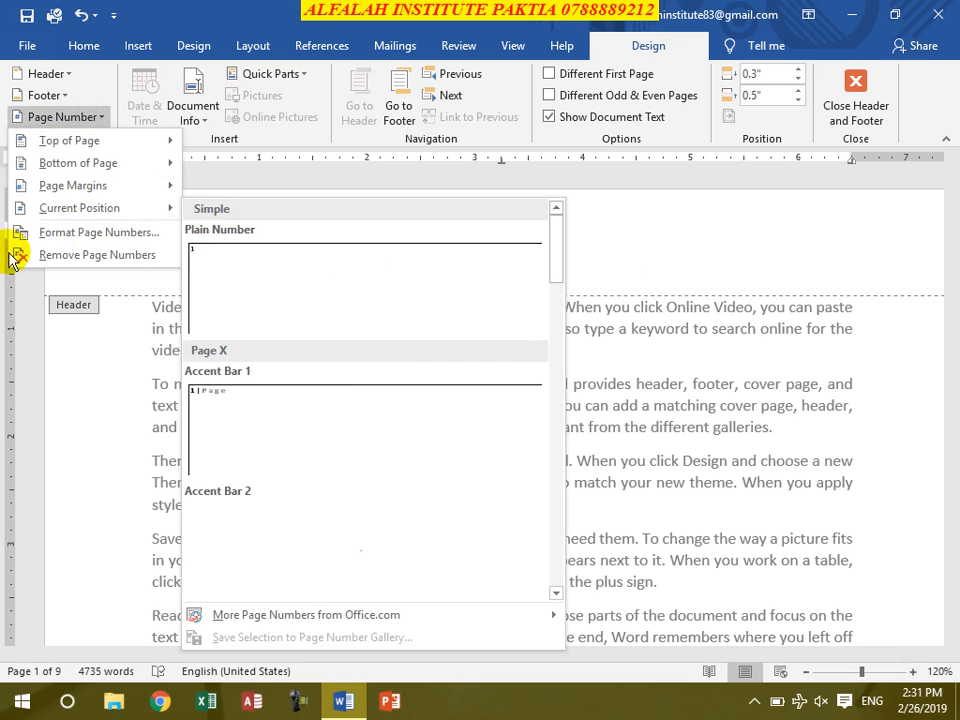
left_click(82, 231)
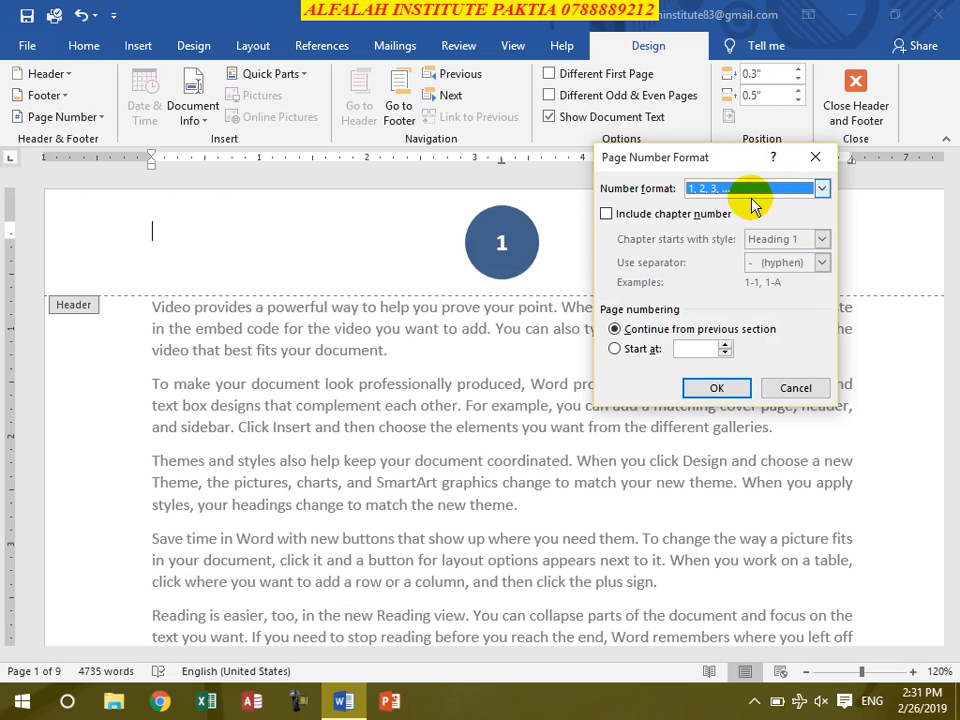
left_click(821, 188)
left_click(735, 243)
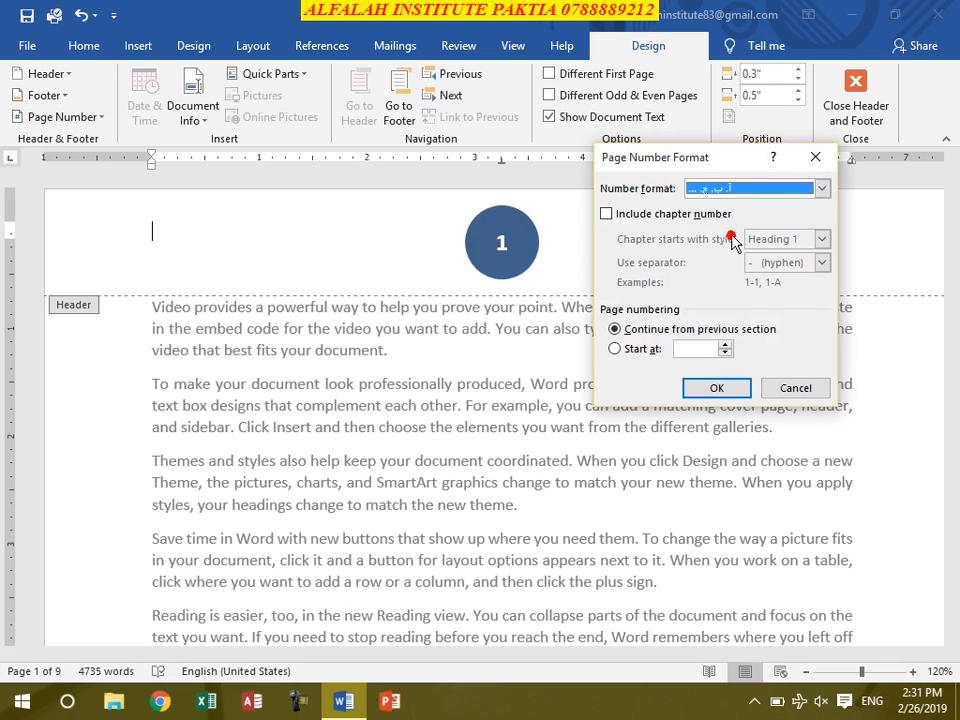
left_click(714, 388)
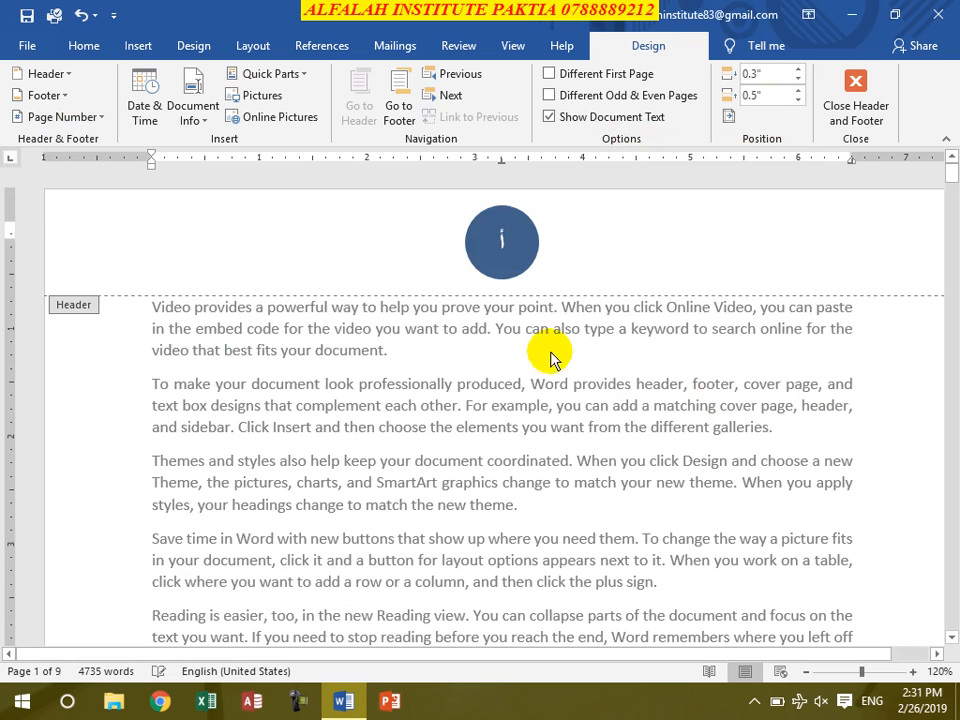
scroll(531, 446, "down", 15)
scroll(535, 458, "down", 20)
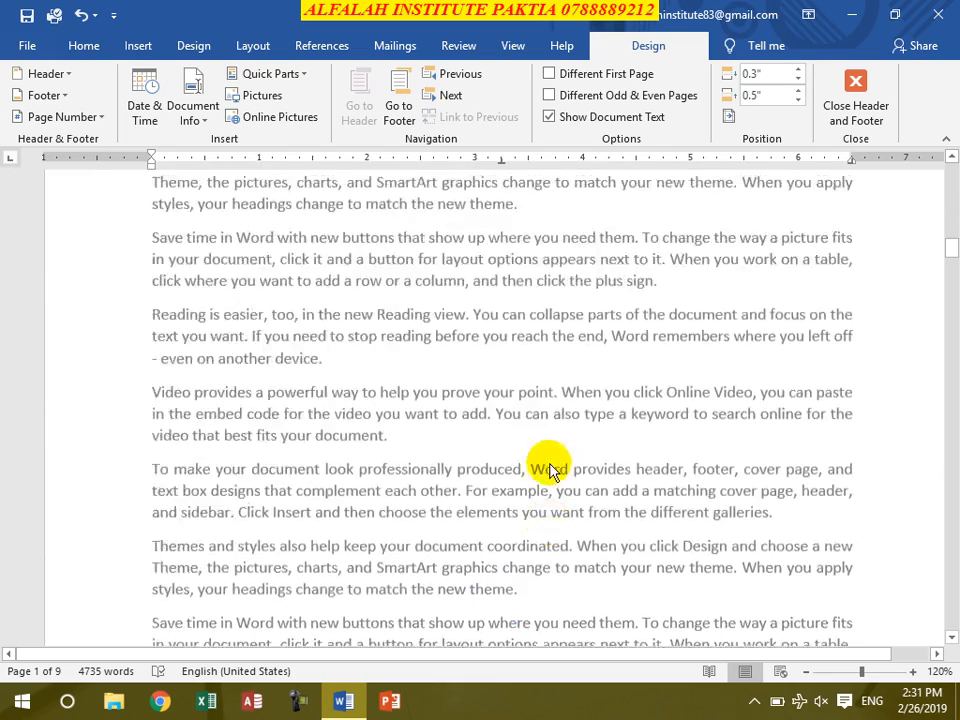
scroll(555, 475, "down", 6)
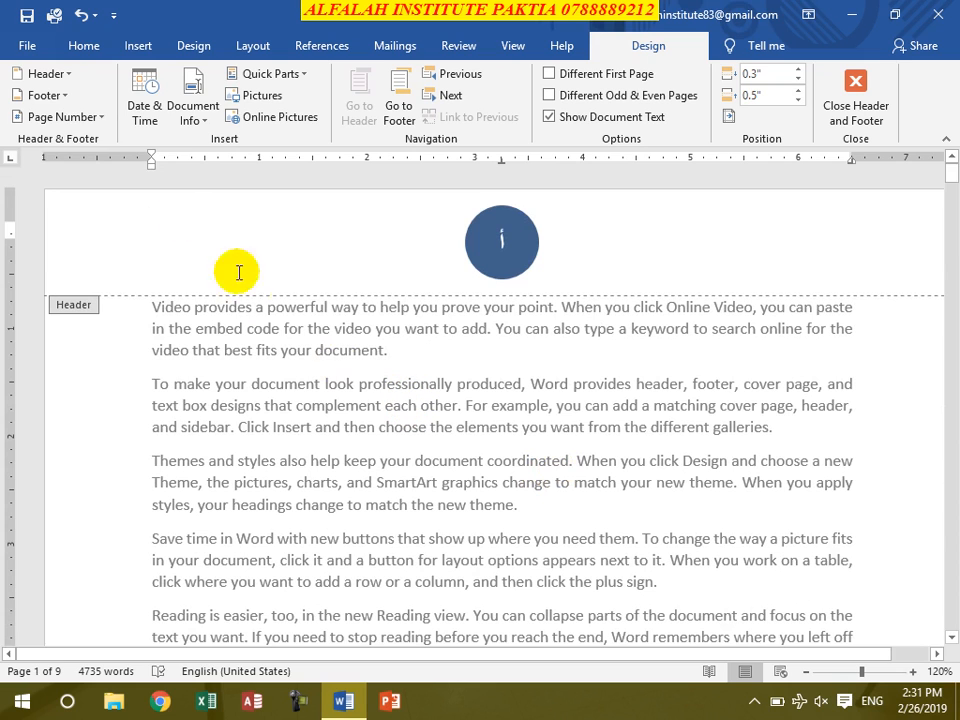
- Set the page number format to 1, 2, 3, ... with the chapter number included, and dismiss the resulting notice
left_click(64, 116)
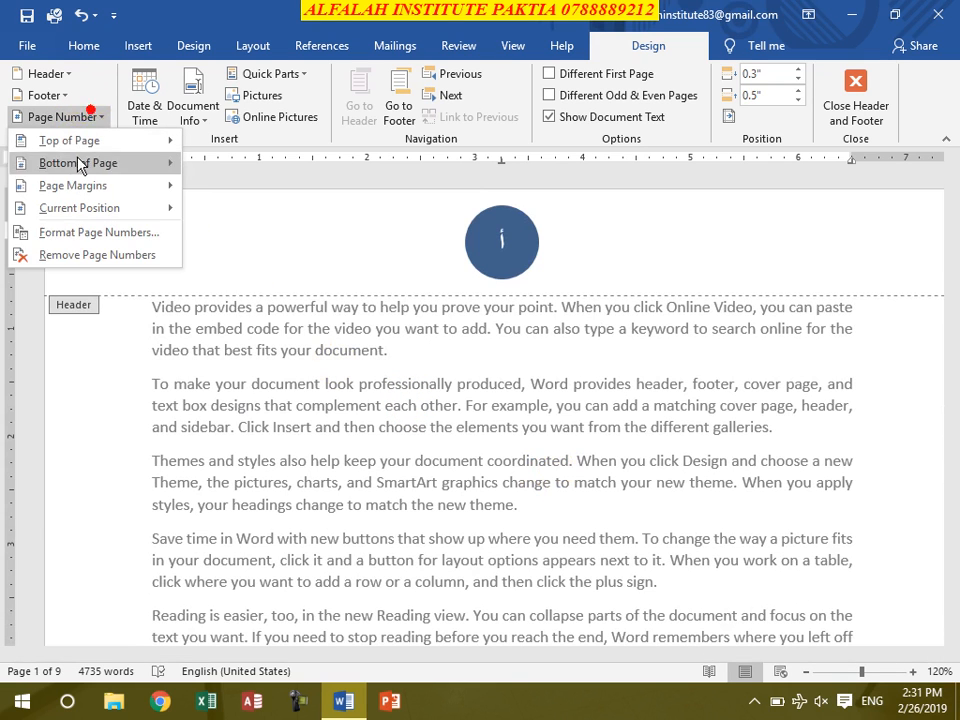
left_click(130, 231)
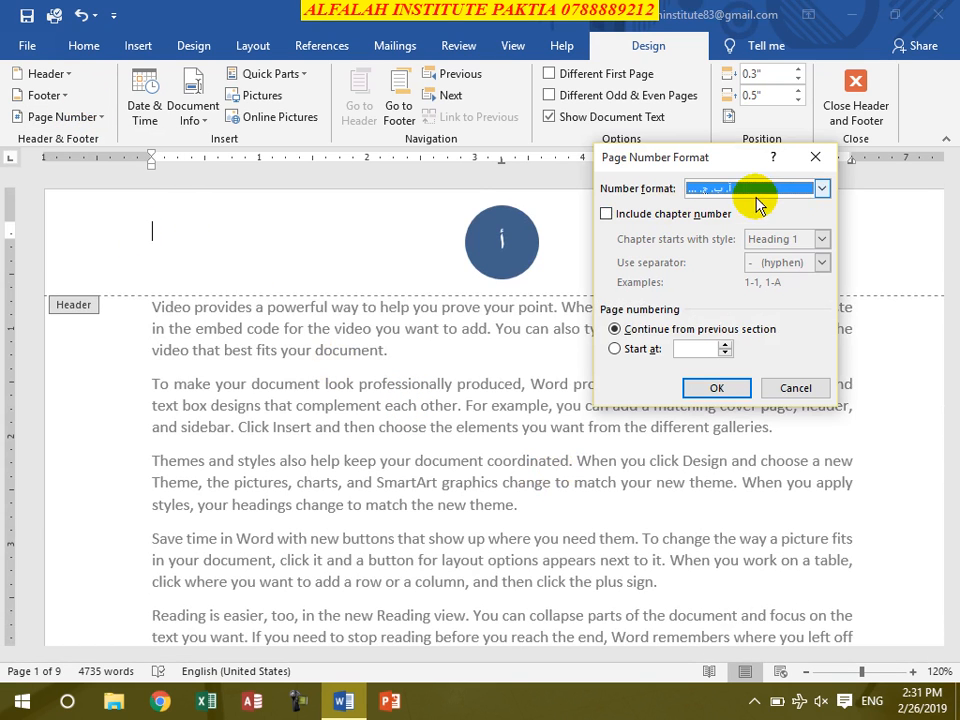
left_click(821, 188)
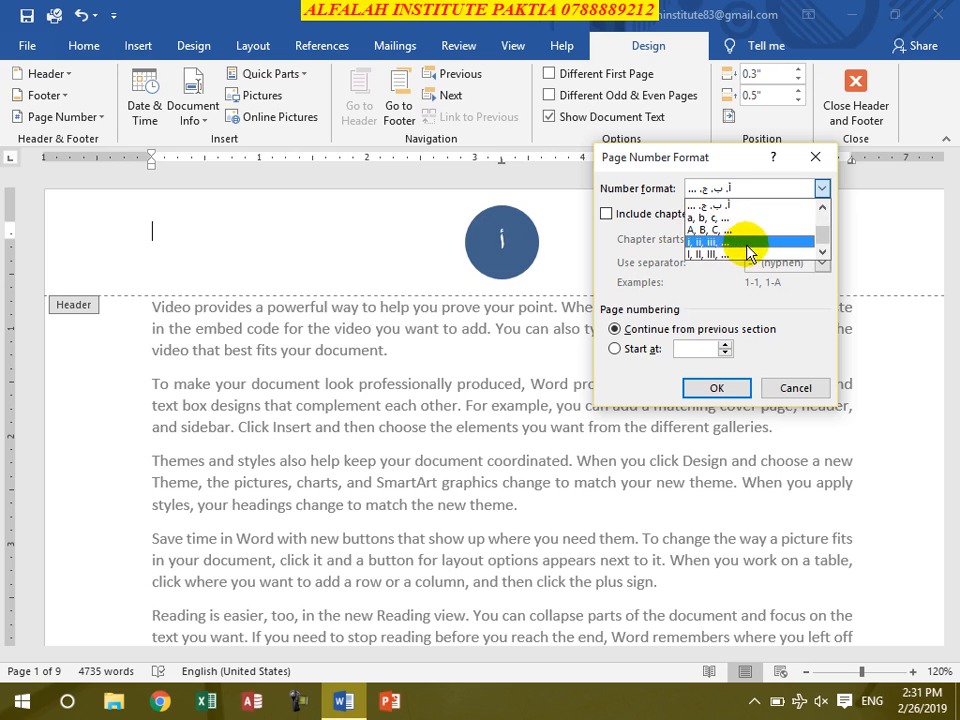
scroll(724, 230, "up", 2)
left_click(718, 216)
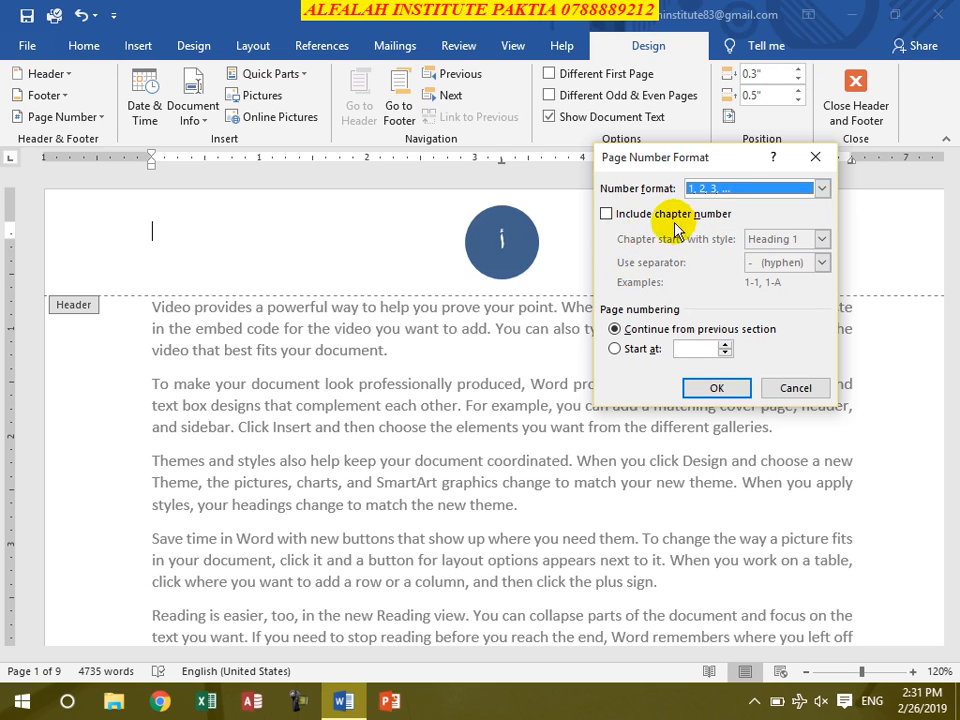
left_click(607, 215)
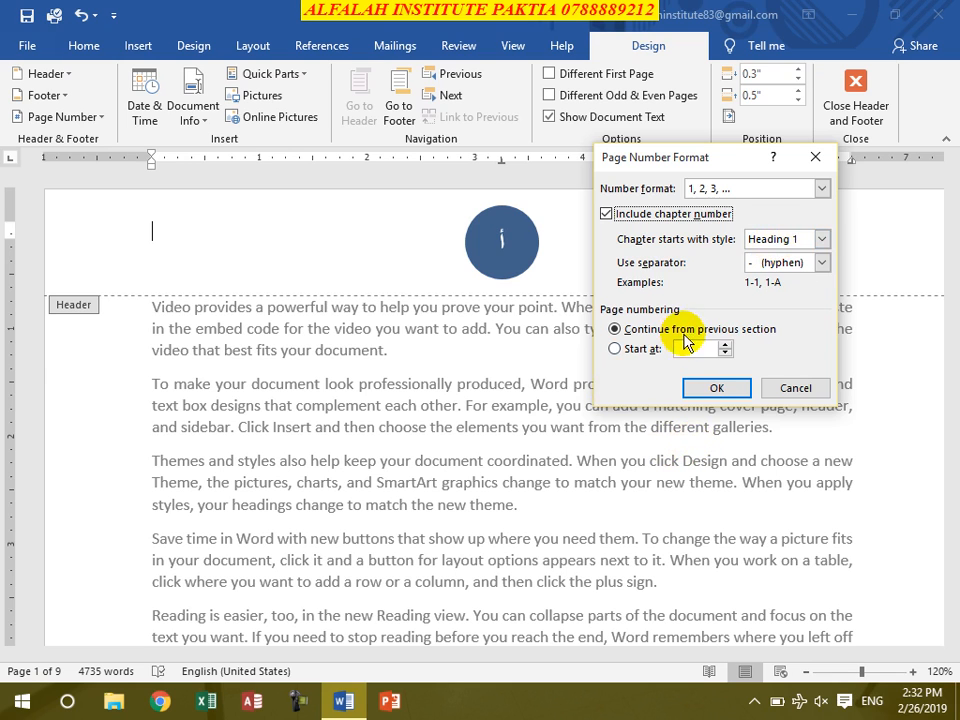
left_click(717, 390)
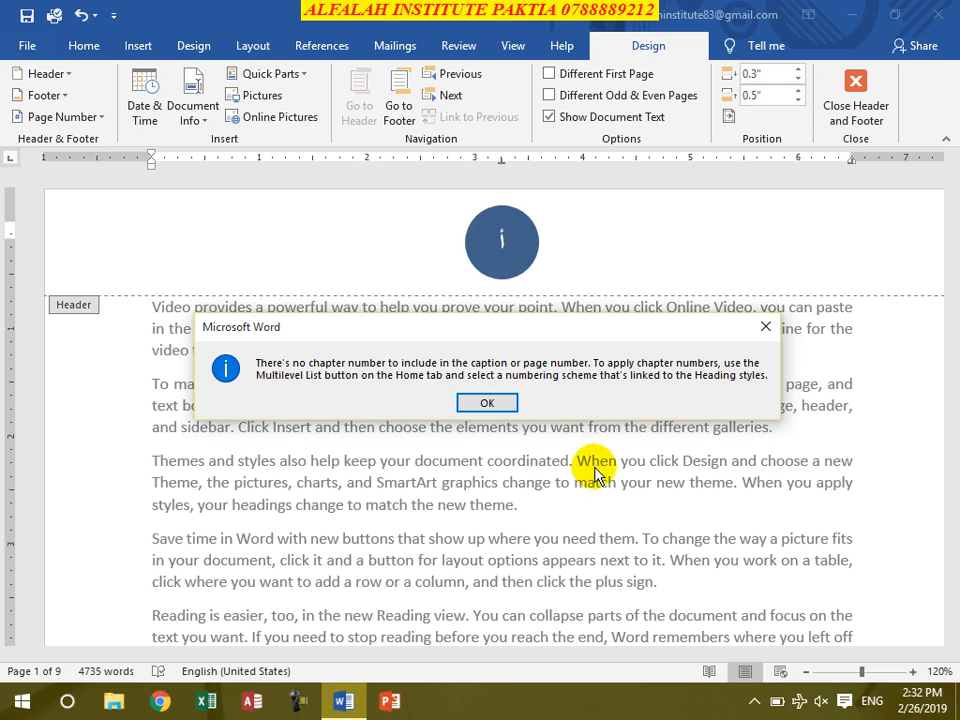
left_click(492, 402)
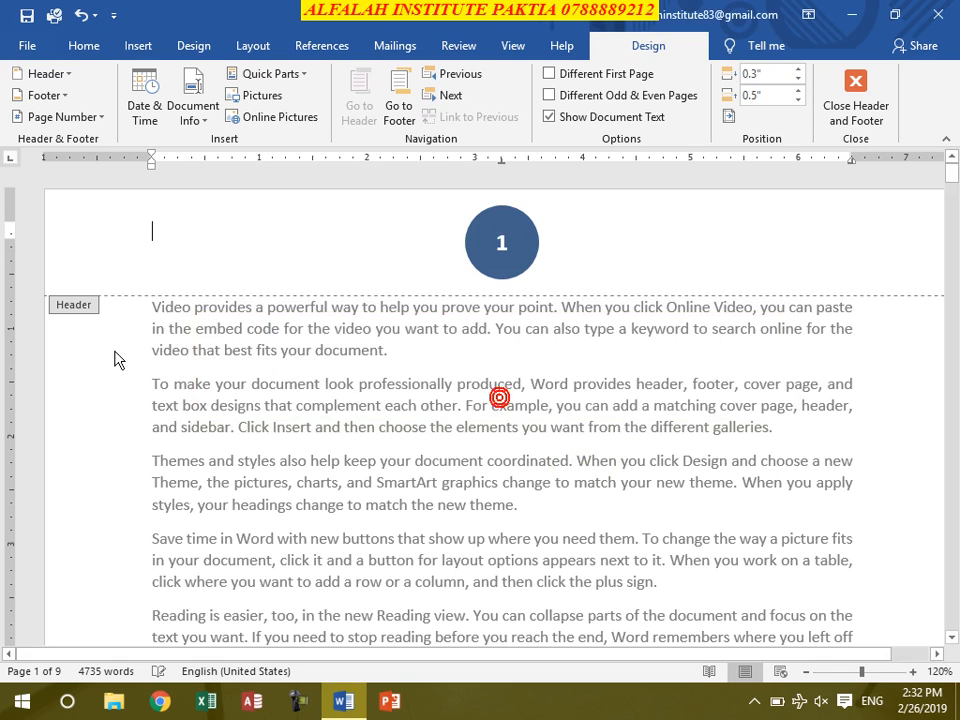
- Look over the multilevel list library for numbering schemes linked to the heading styles
left_click(90, 55)
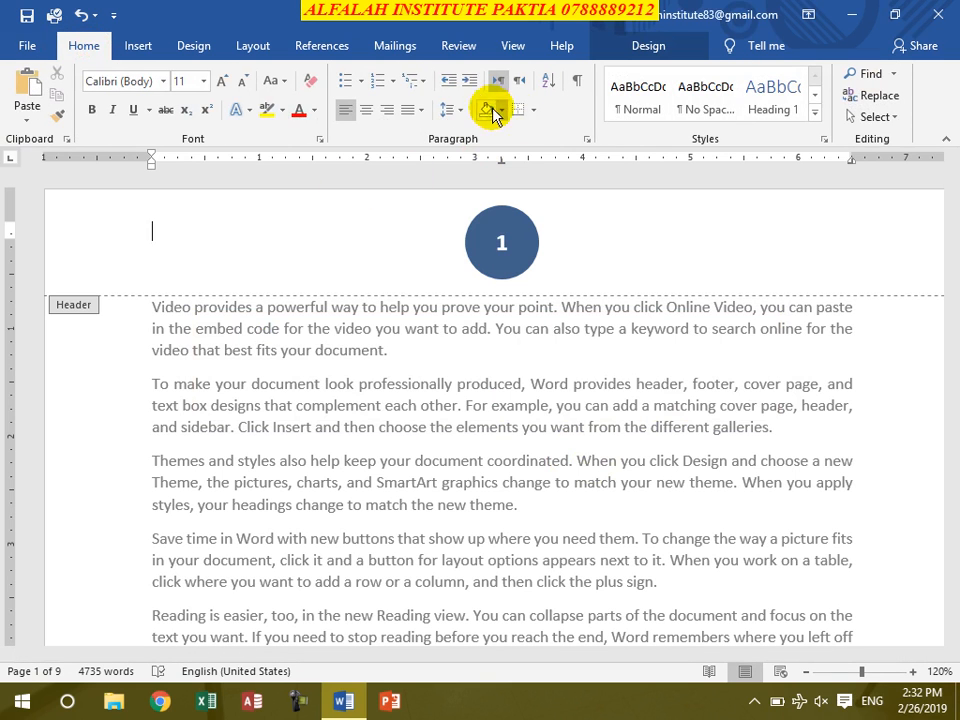
left_click(418, 81)
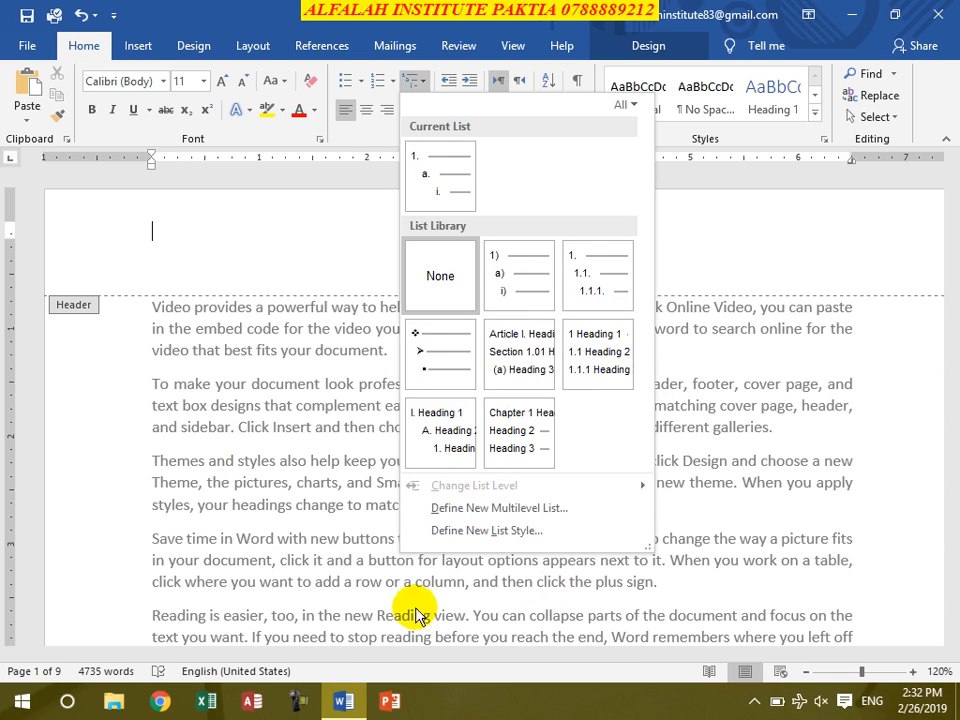
left_click(214, 400)
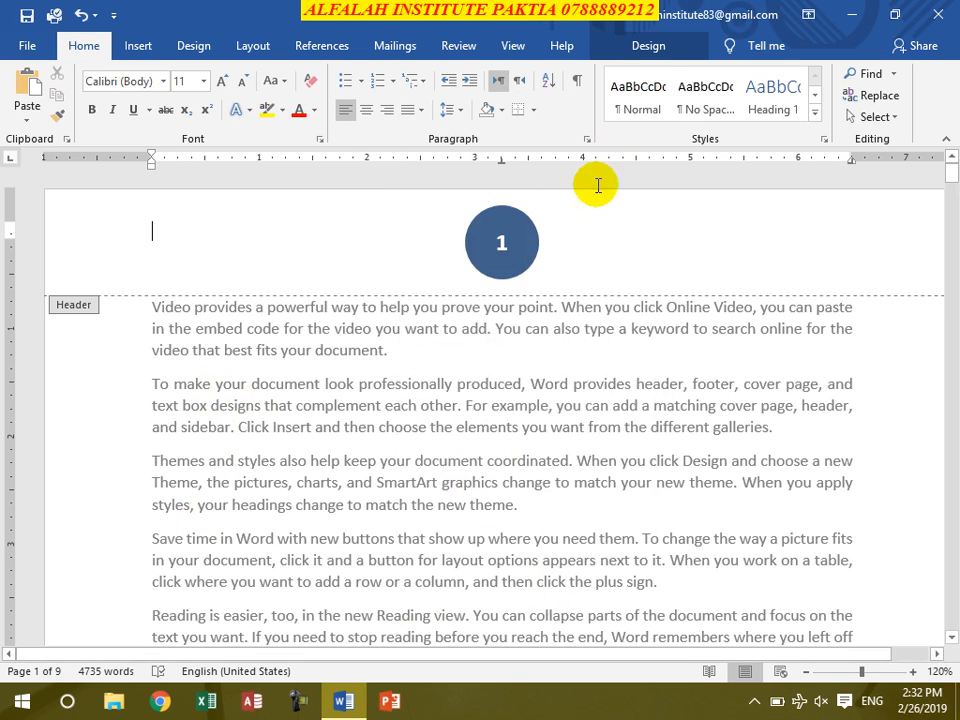
- Exclude the chapter number from the page number format and start the page numbering at 5
left_click(628, 45)
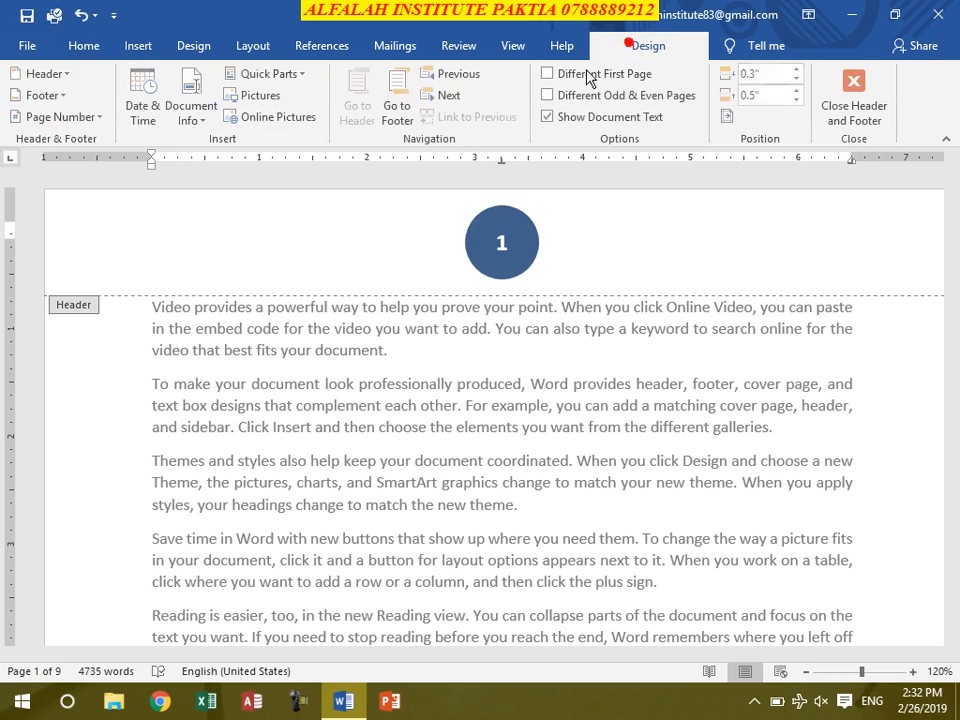
left_click(86, 117)
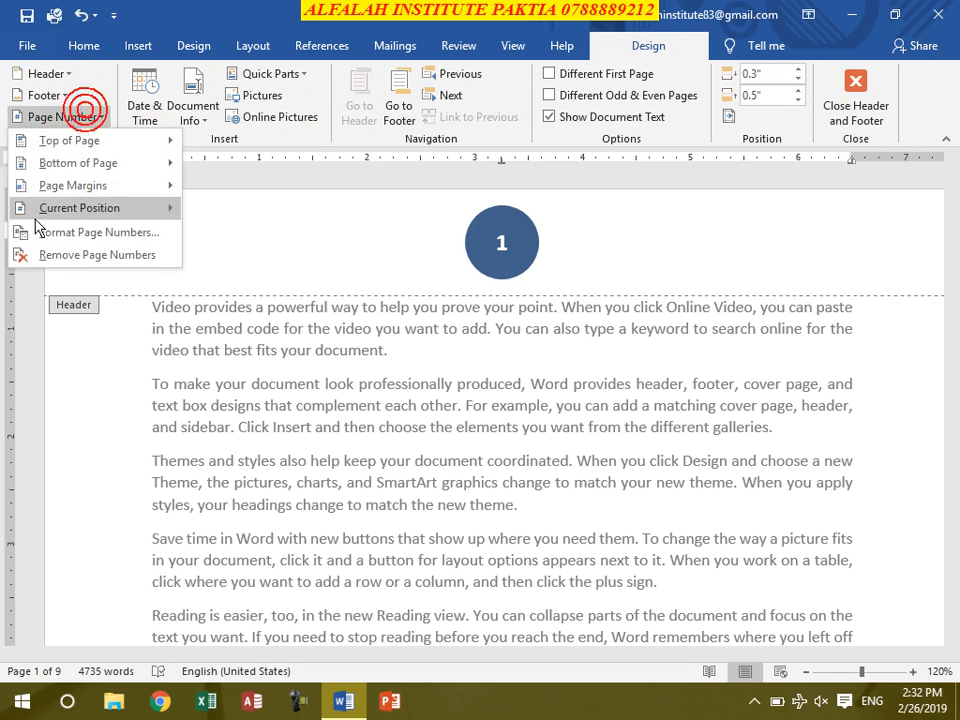
left_click(128, 231)
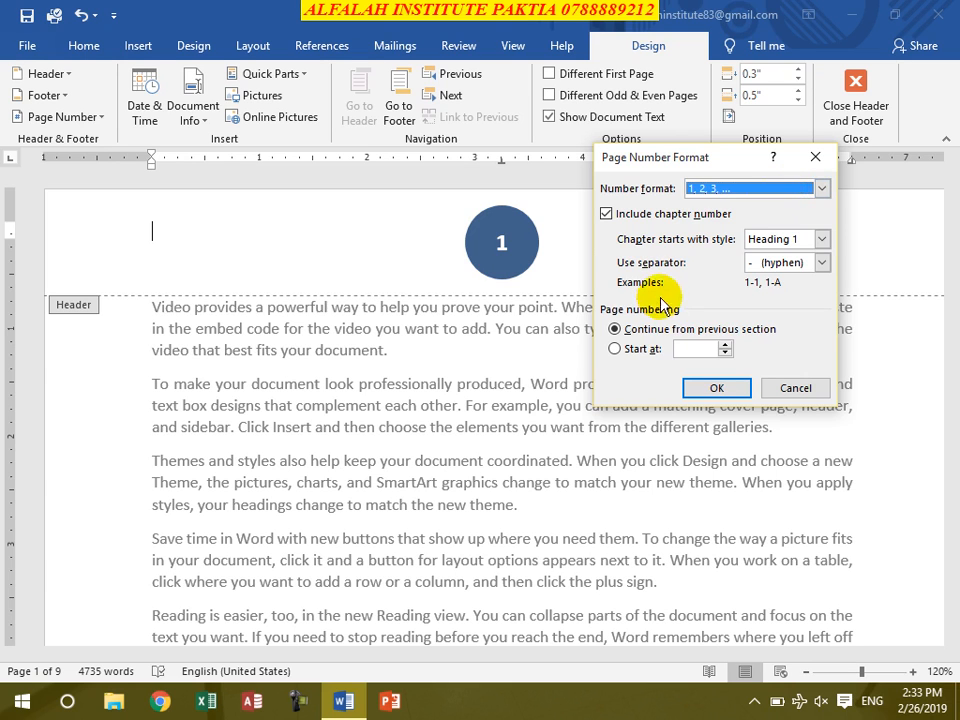
left_click(606, 214)
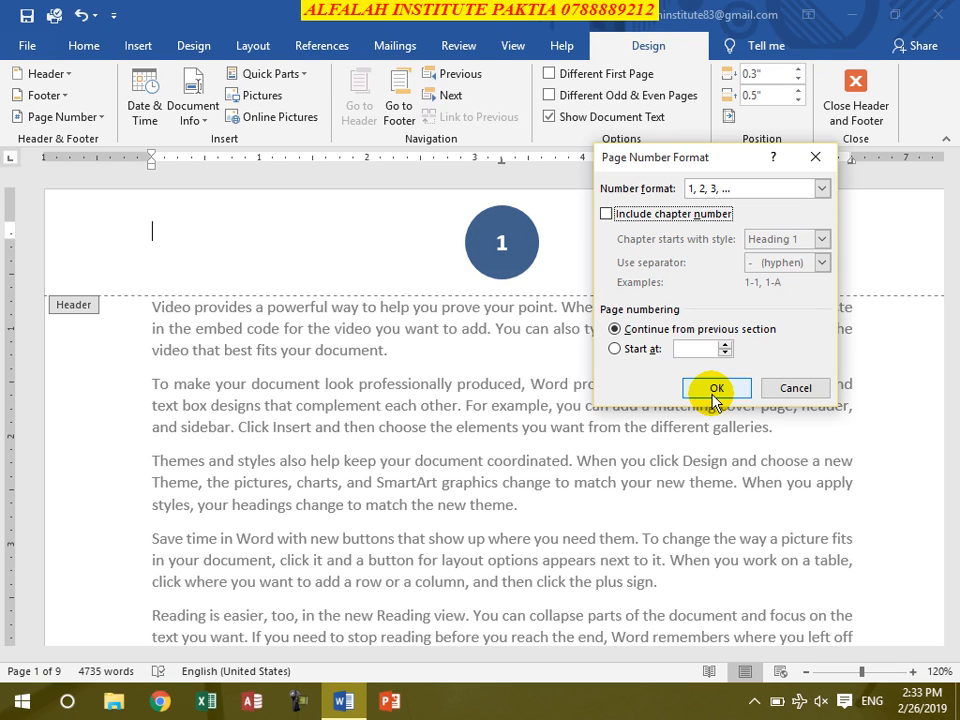
left_click(615, 349)
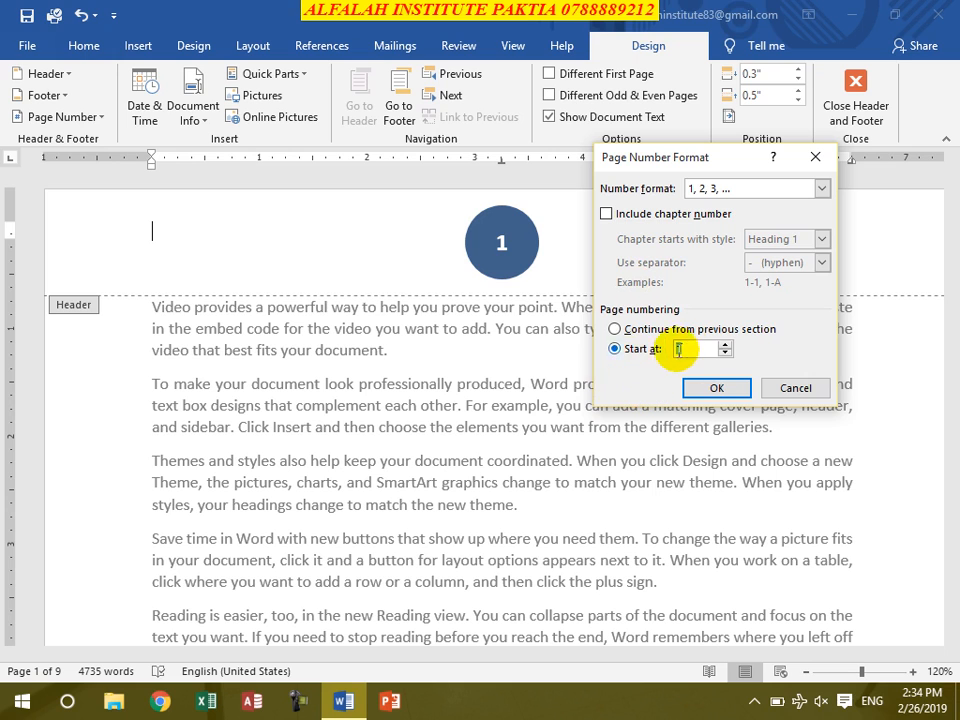
left_click(726, 344)
left_click(726, 344)
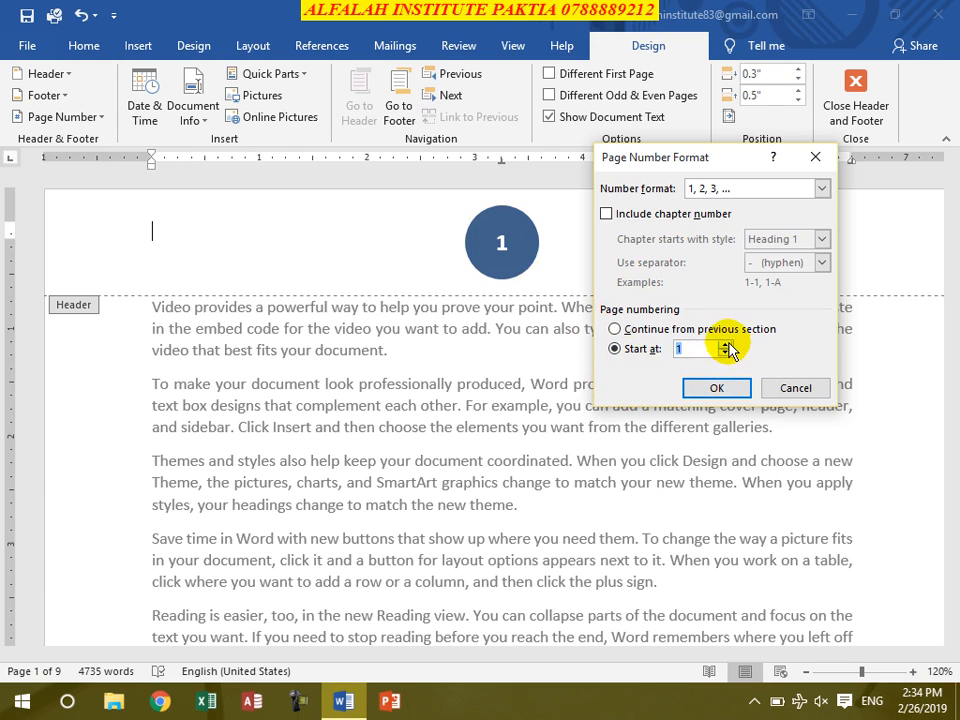
left_click(726, 344)
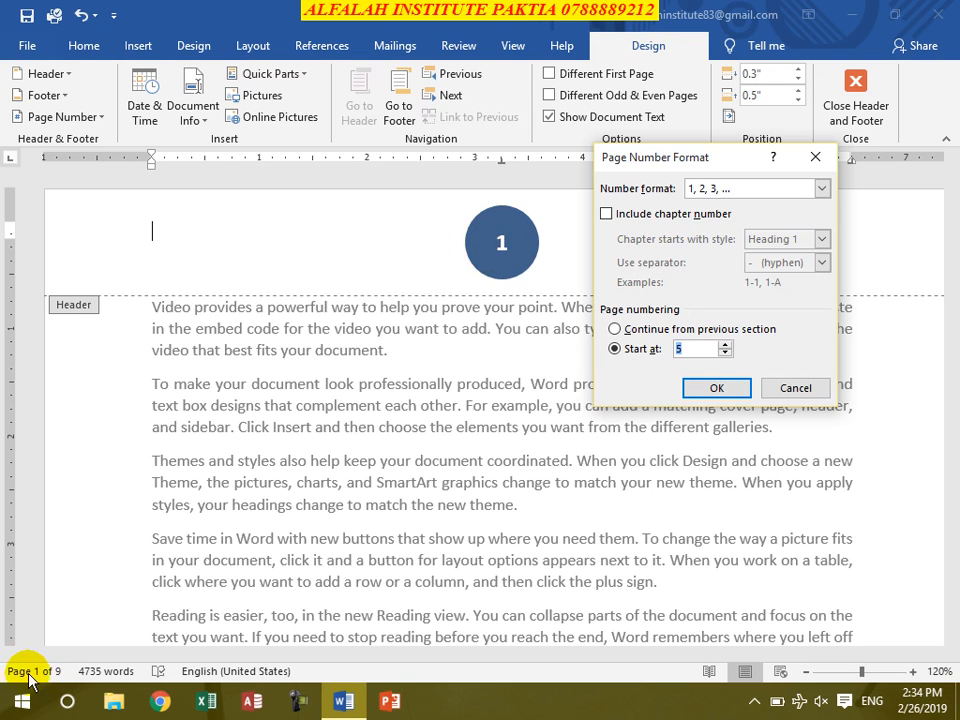
left_click(690, 349)
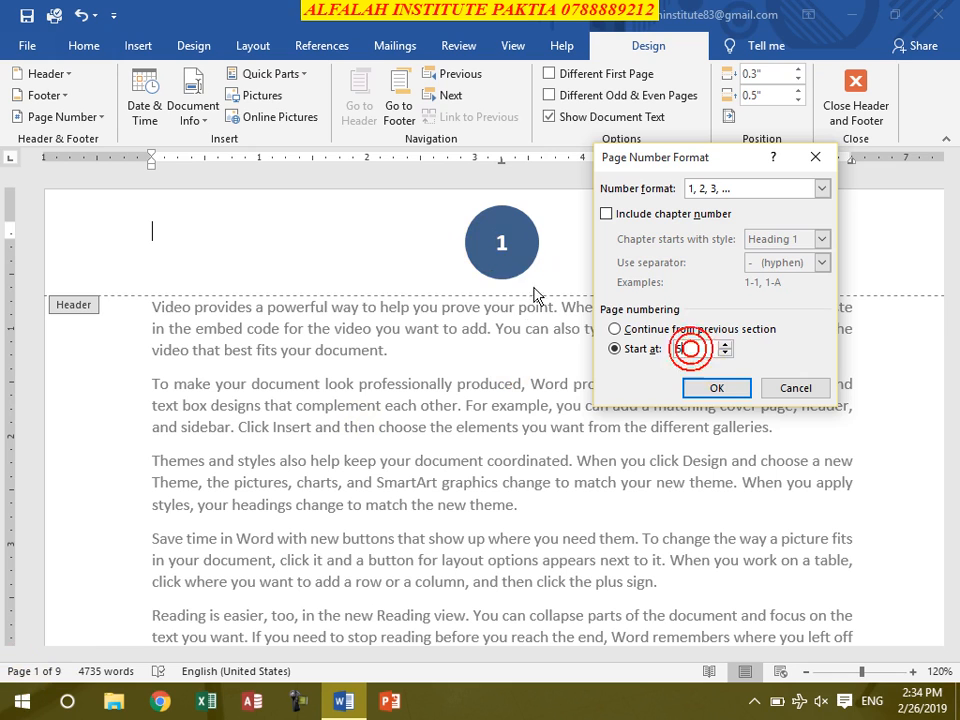
left_click(718, 390)
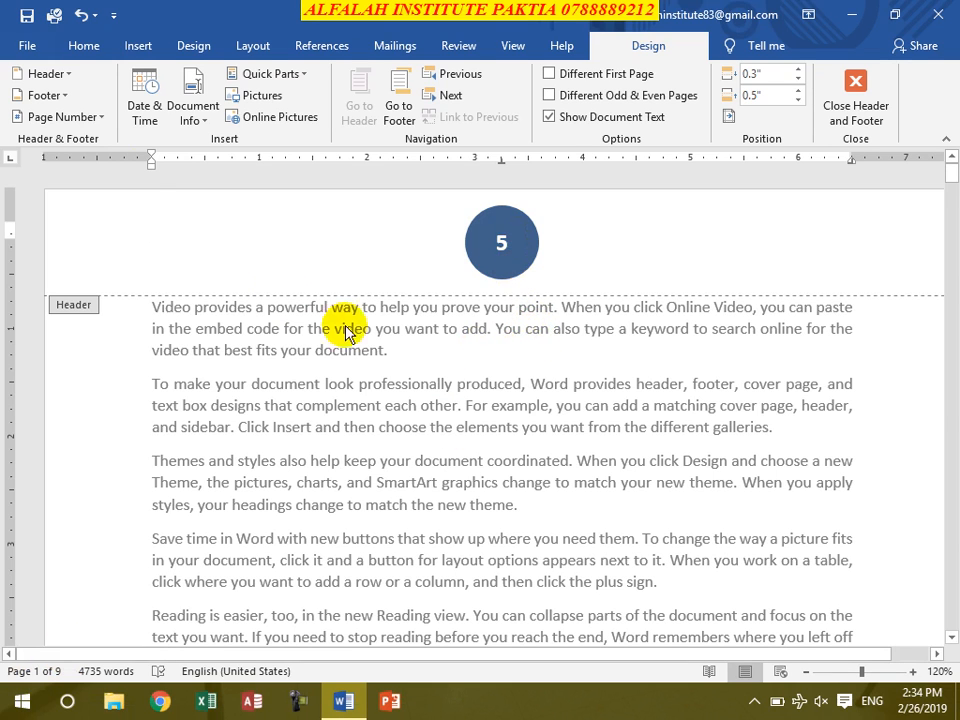
- Undo the page numbering change and remove the circle page numbers from the document
left_click(82, 15)
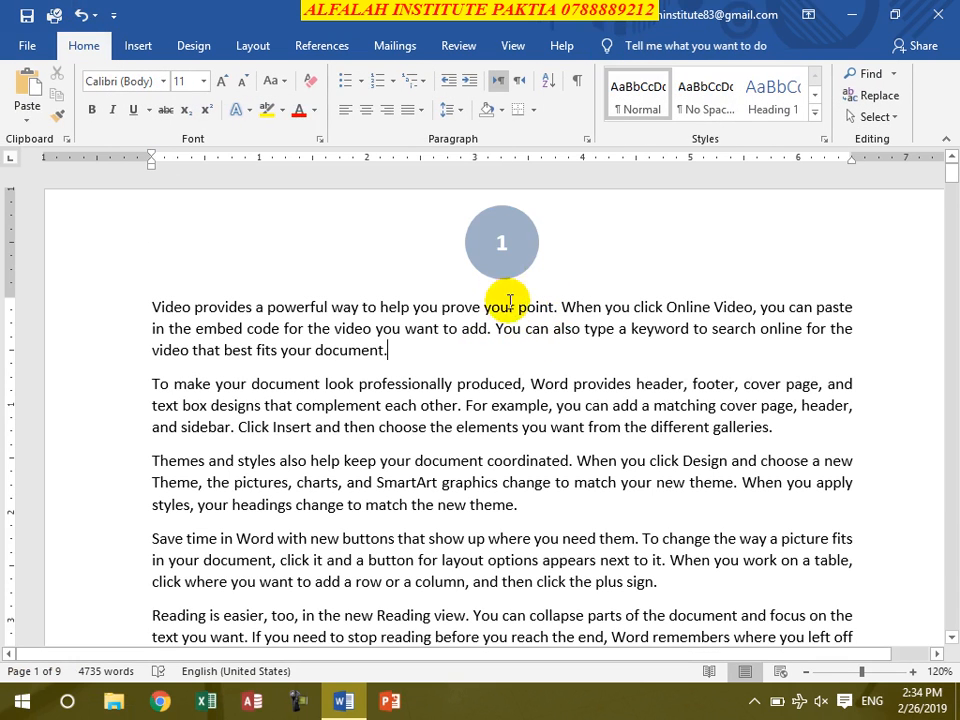
left_click(141, 47)
left_click(622, 118)
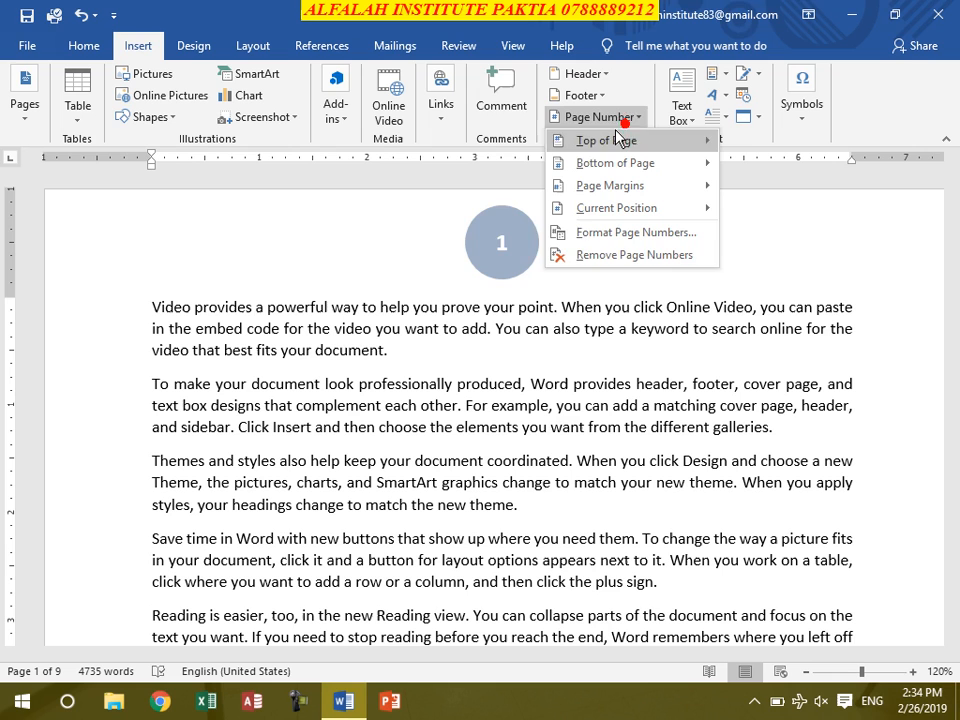
left_click(588, 257)
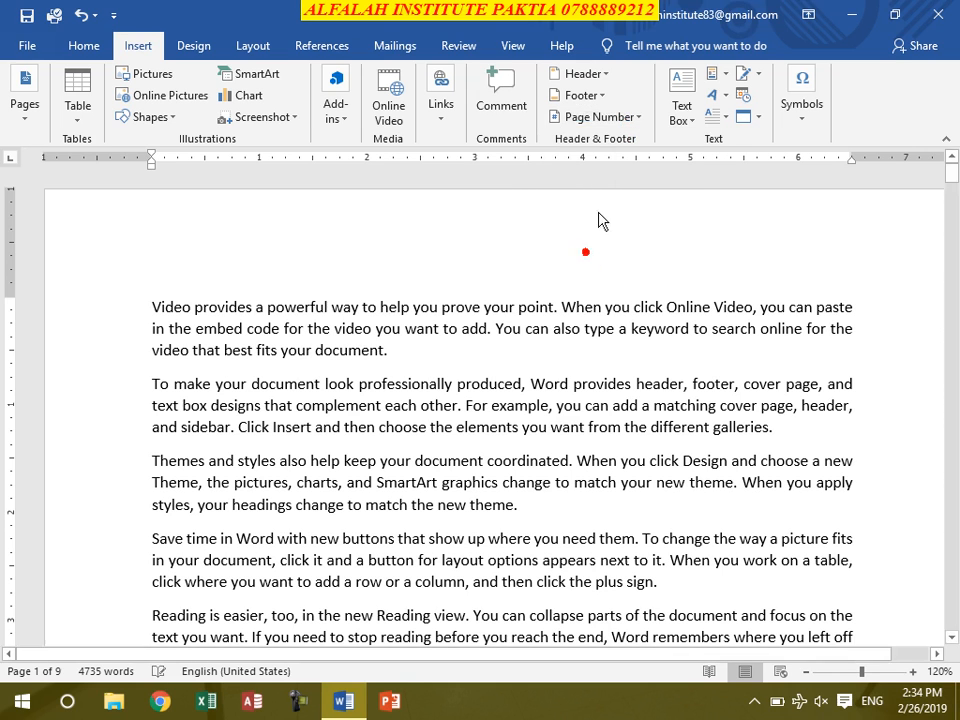
- Insert the Box Italics 1 page number at the bottom of the page and review it on the following pages
left_click(602, 117)
mouse_move(617, 168)
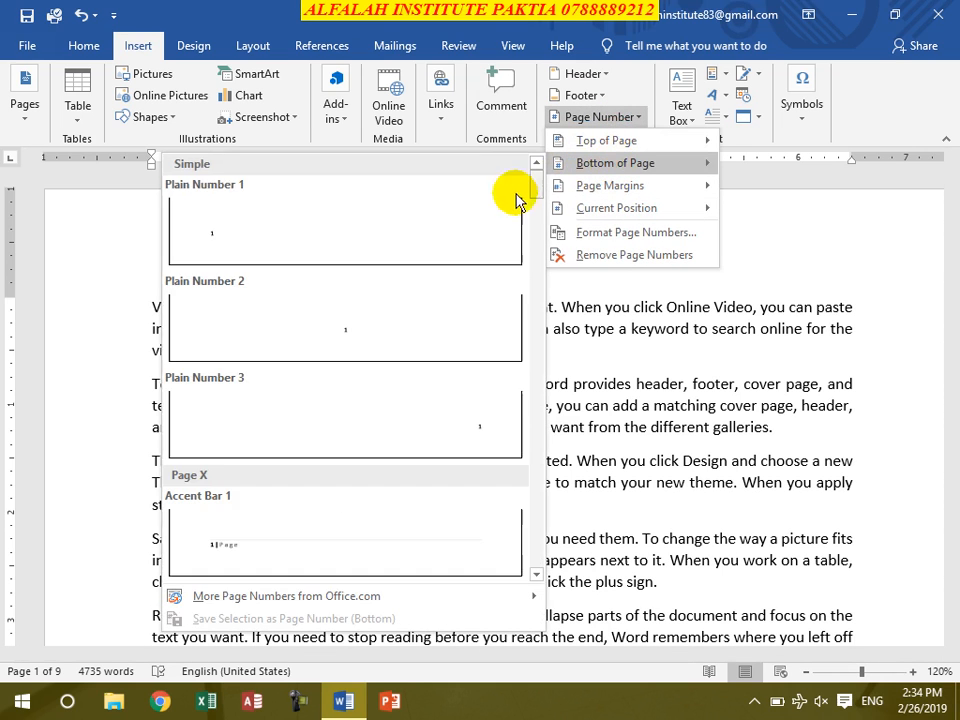
scroll(343, 390, "down", 10)
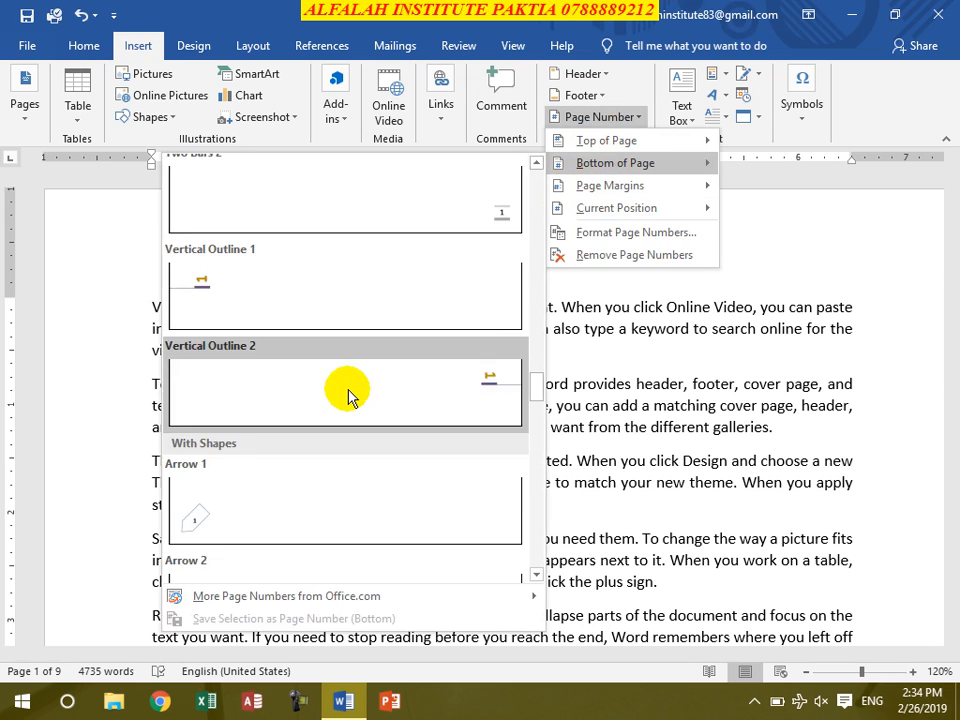
scroll(348, 395, "down", 5)
scroll(350, 395, "up", 3)
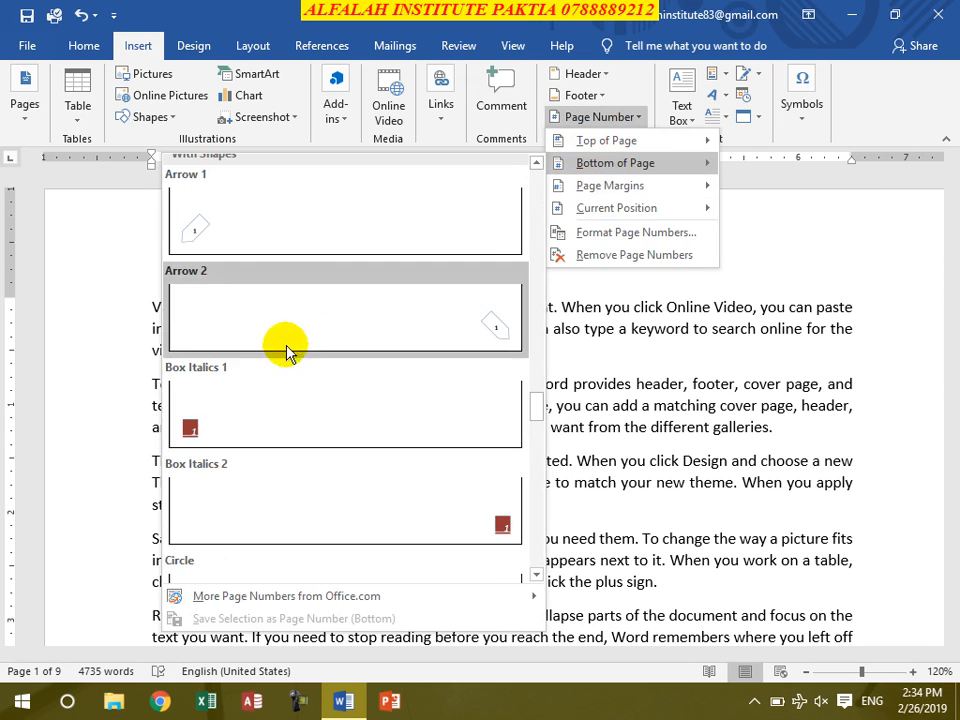
left_click(252, 409)
scroll(314, 463, "down", 5)
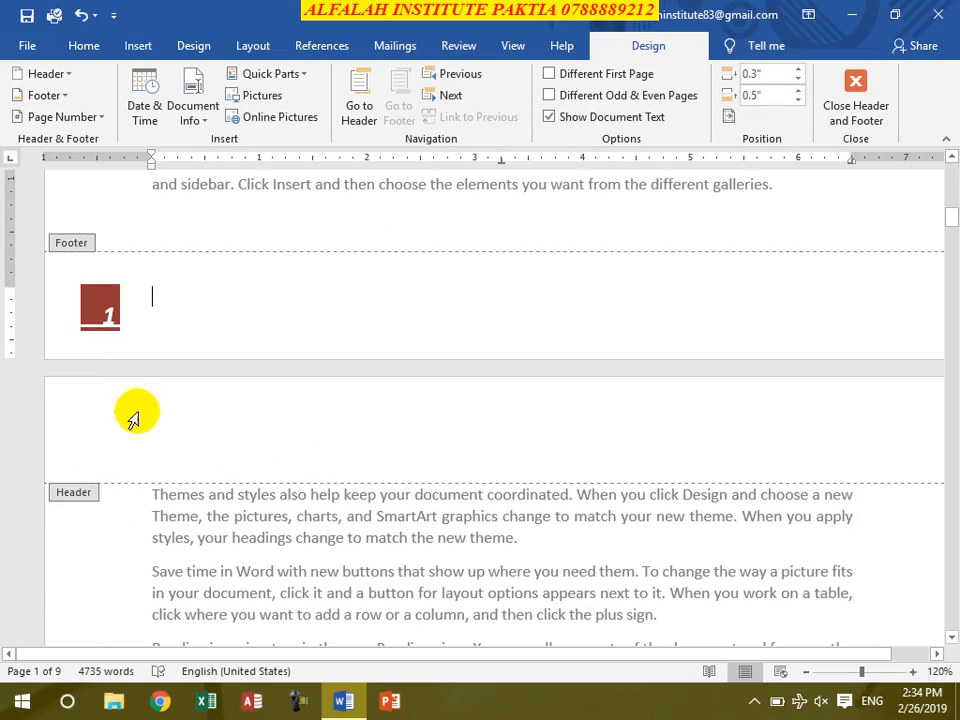
scroll(142, 355, "down", 20)
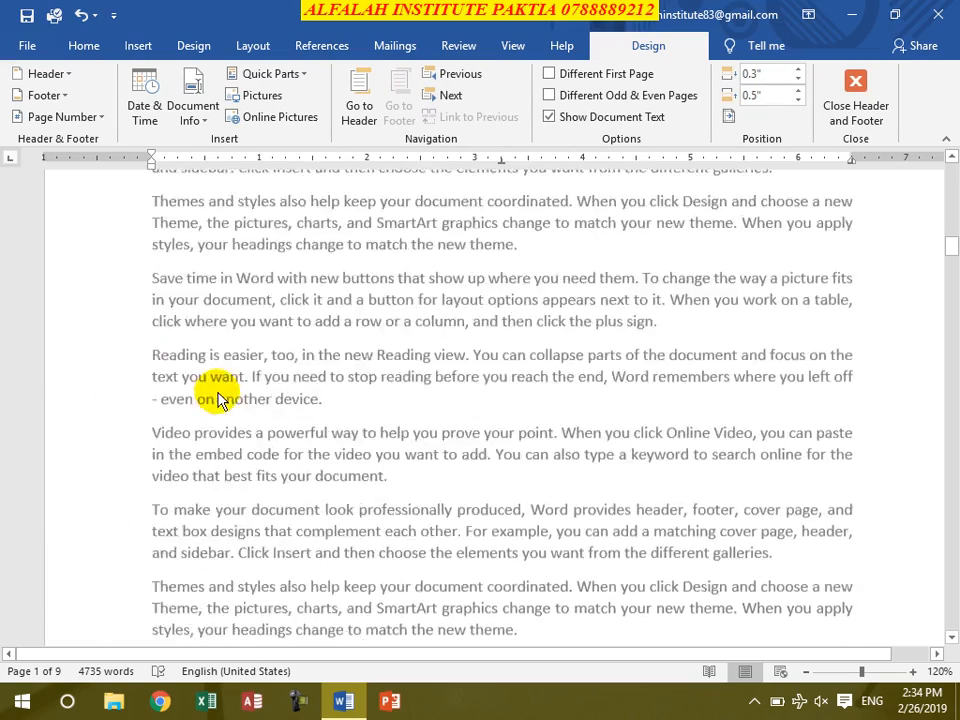
scroll(280, 412, "down", 20)
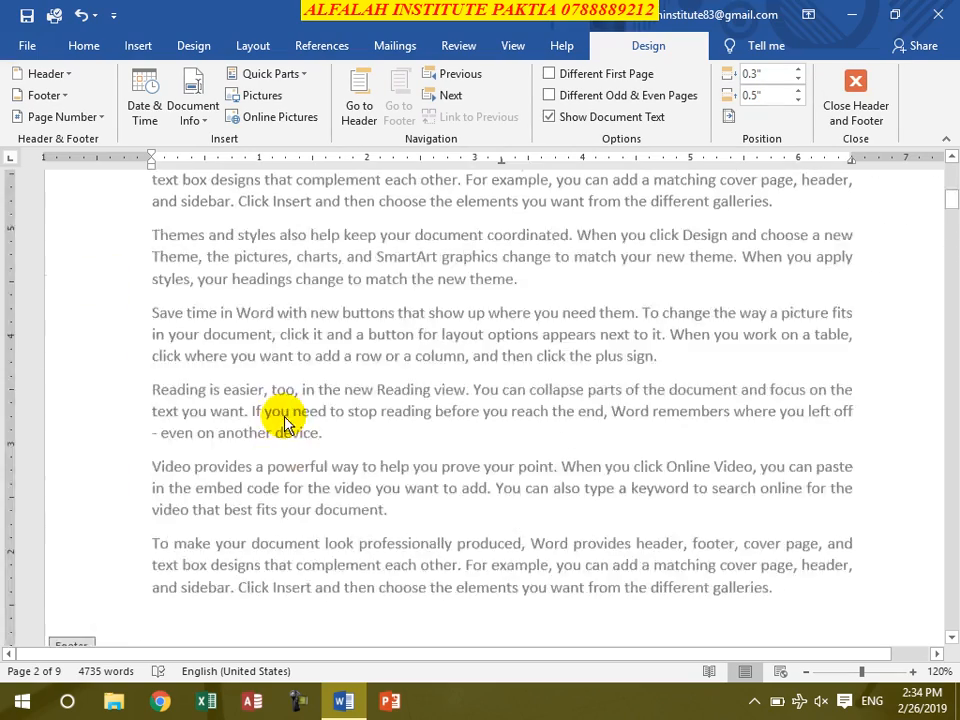
- Remove the Box Italics page numbers from the bottom of the pages
left_click(45, 116)
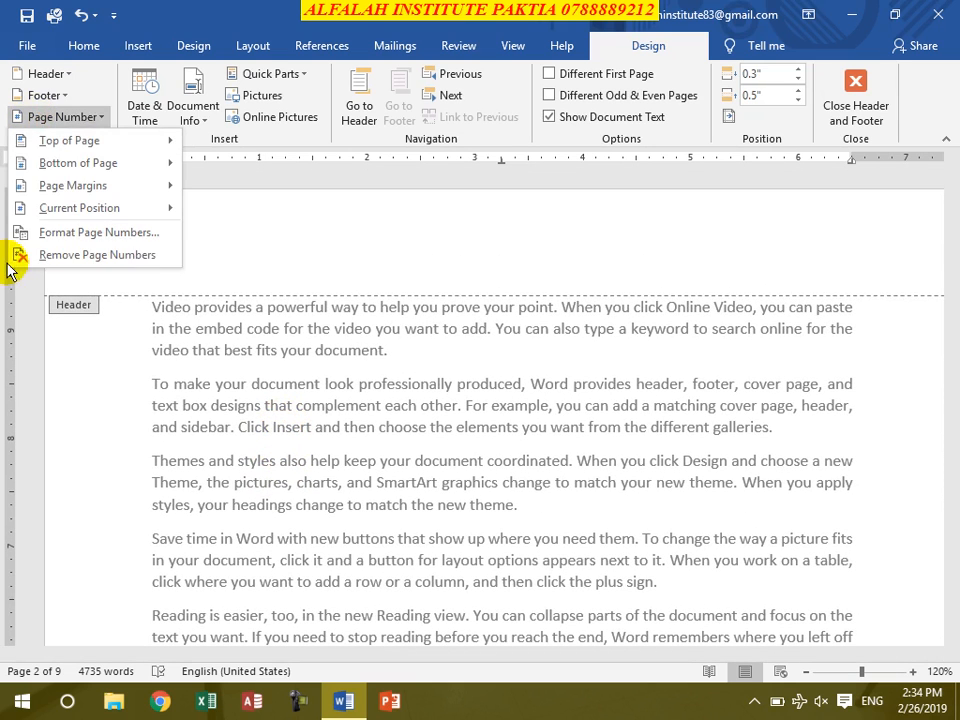
left_click(65, 254)
- Insert the Circle, Left page number in the page margins, review it in the document and remove it again
left_click(96, 117)
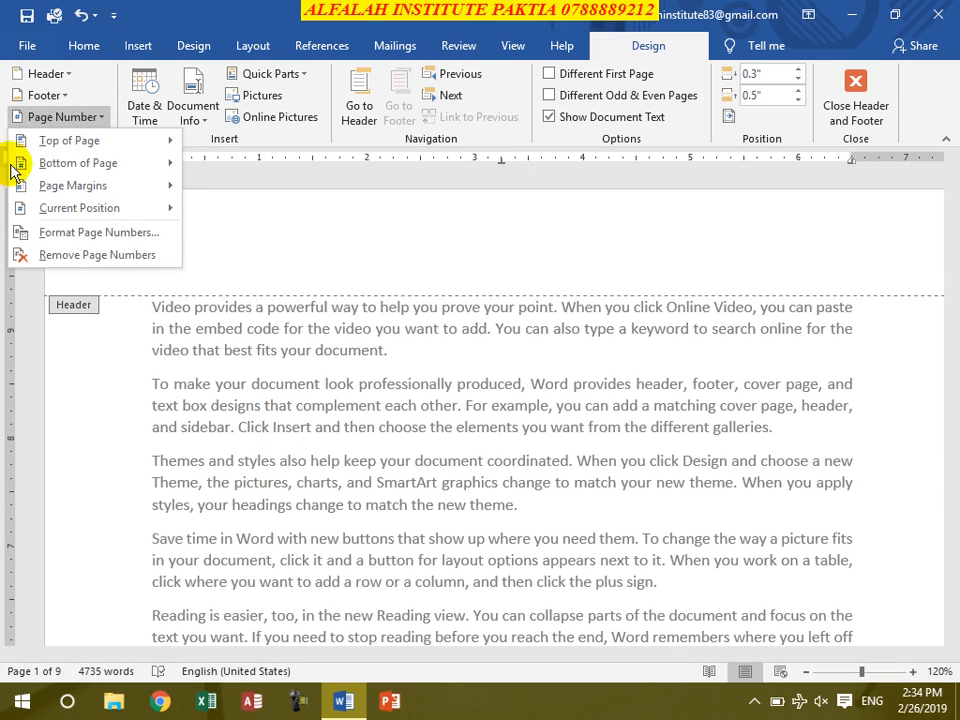
mouse_move(95, 212)
mouse_move(75, 188)
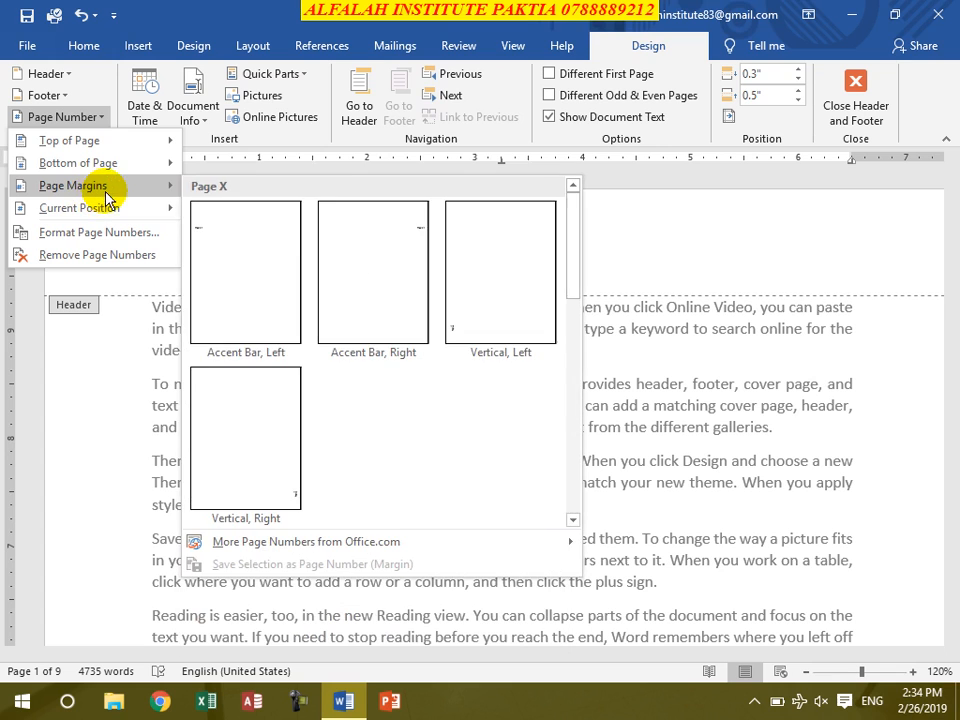
scroll(316, 278, "down", 5)
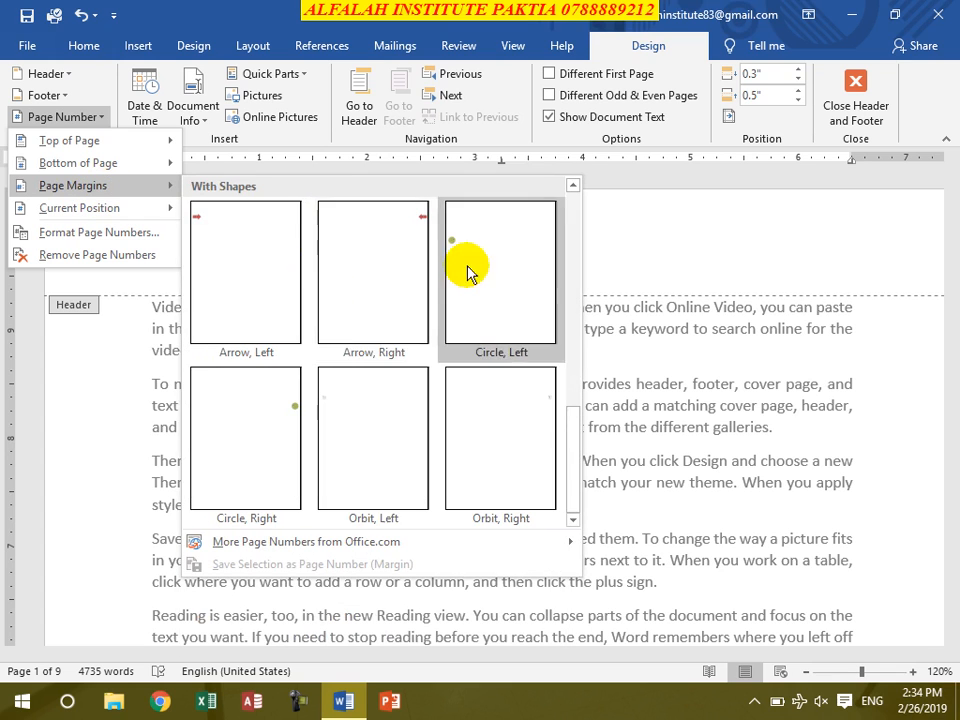
left_click(467, 265)
scroll(146, 550, "down", 10)
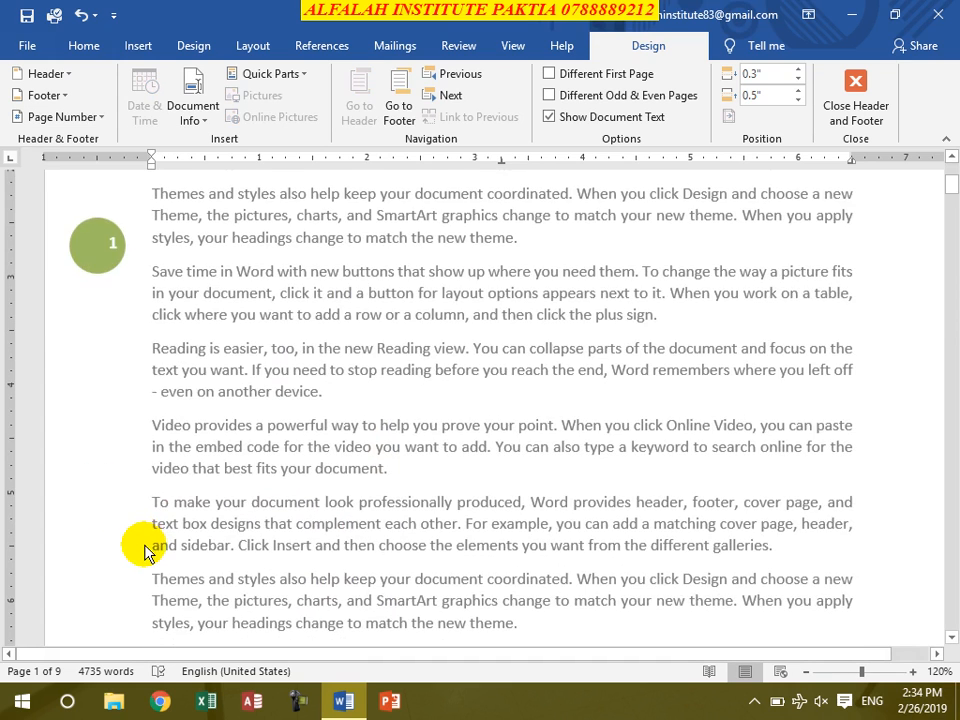
scroll(150, 545, "down", 7)
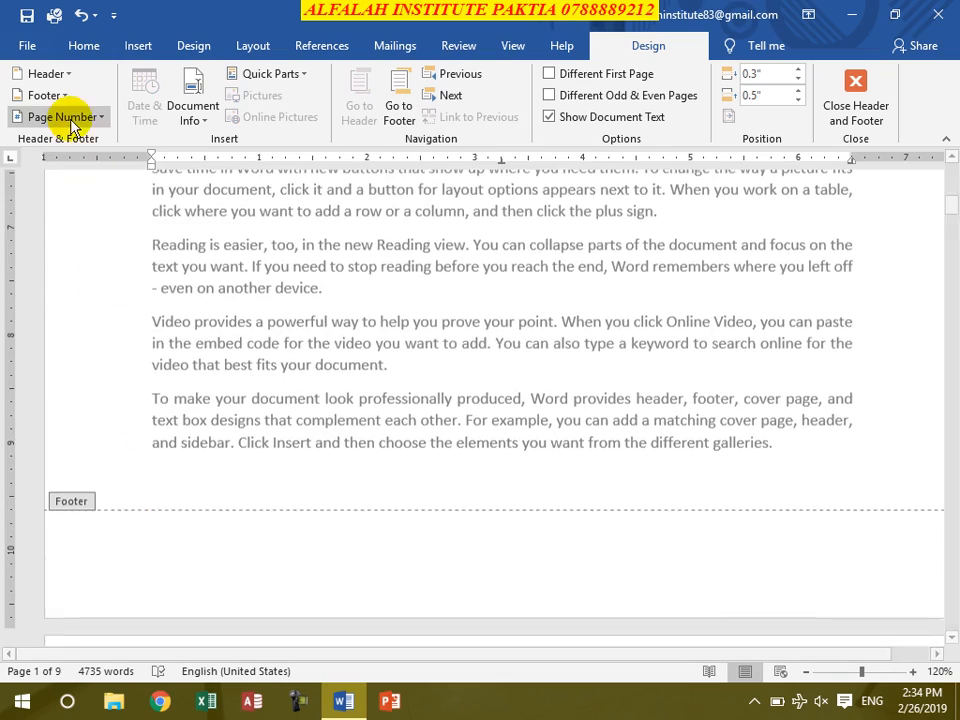
left_click(70, 117)
left_click(44, 254)
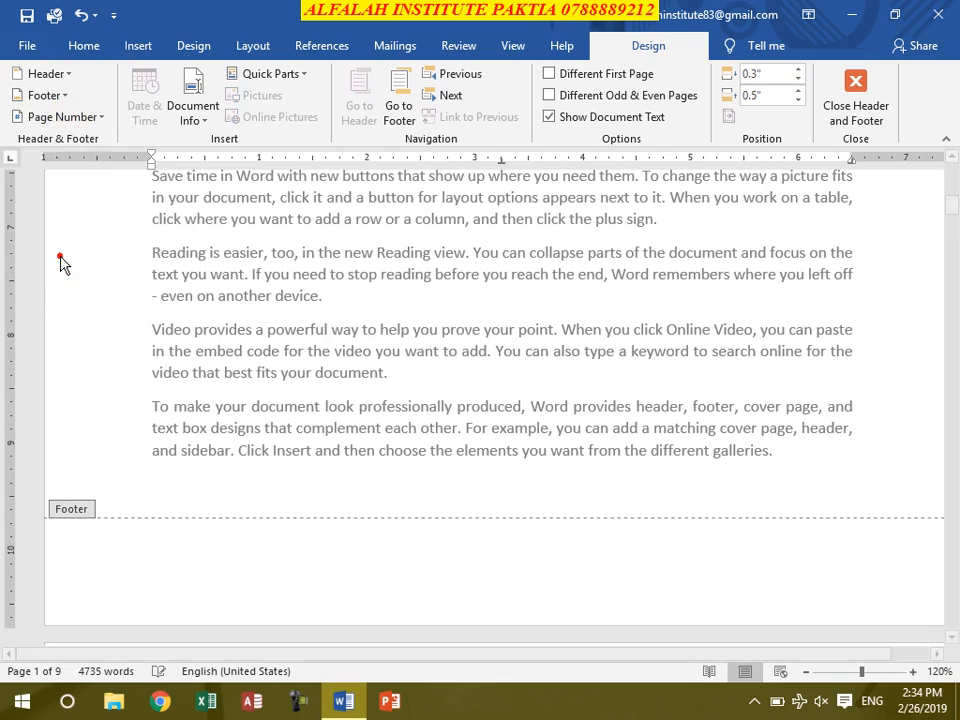
- Leave header and footer editing and place the cursor at the end of the first paragraph on page 1
left_click(97, 119)
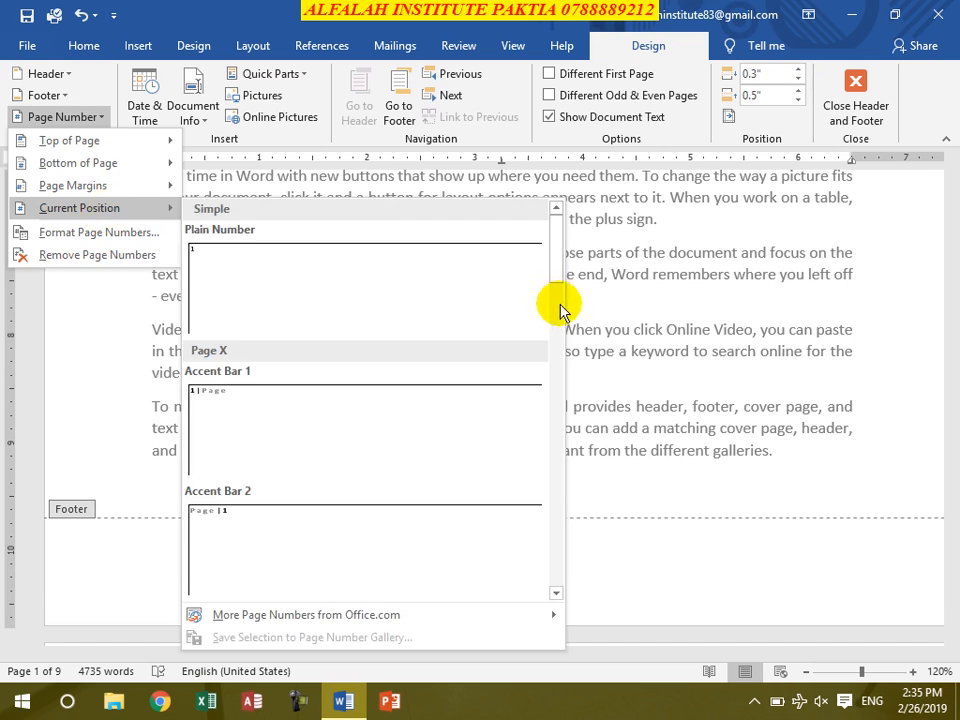
left_click(687, 329)
scroll(432, 300, "up", 6)
double_click(432, 305)
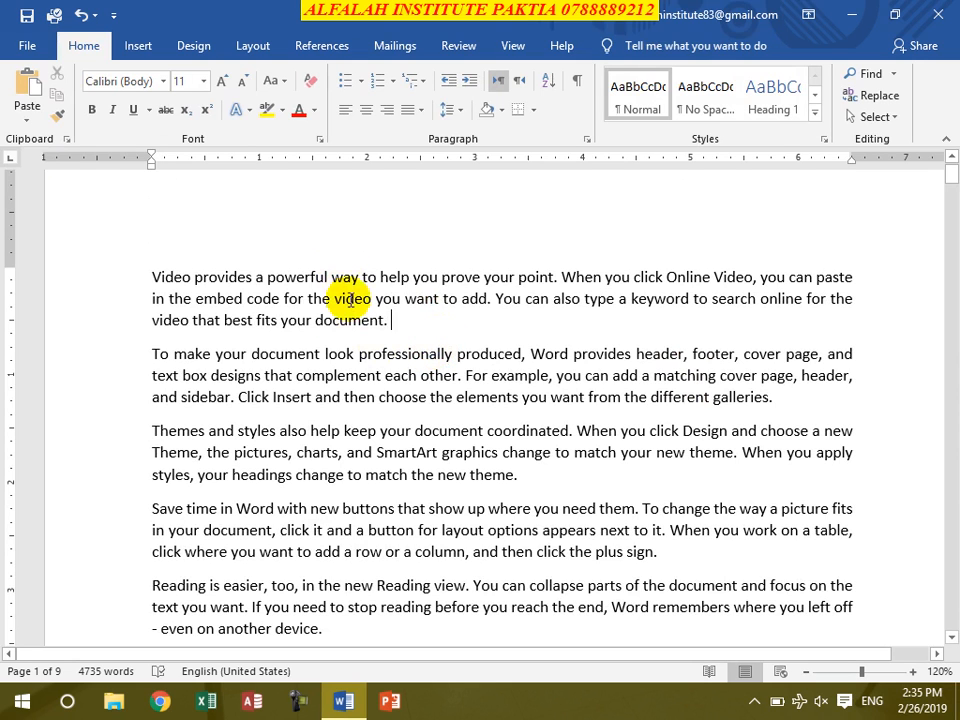
- Insert a Plain Number page number at the current position after the first paragraph, and delete it again
left_click(138, 46)
left_click(627, 117)
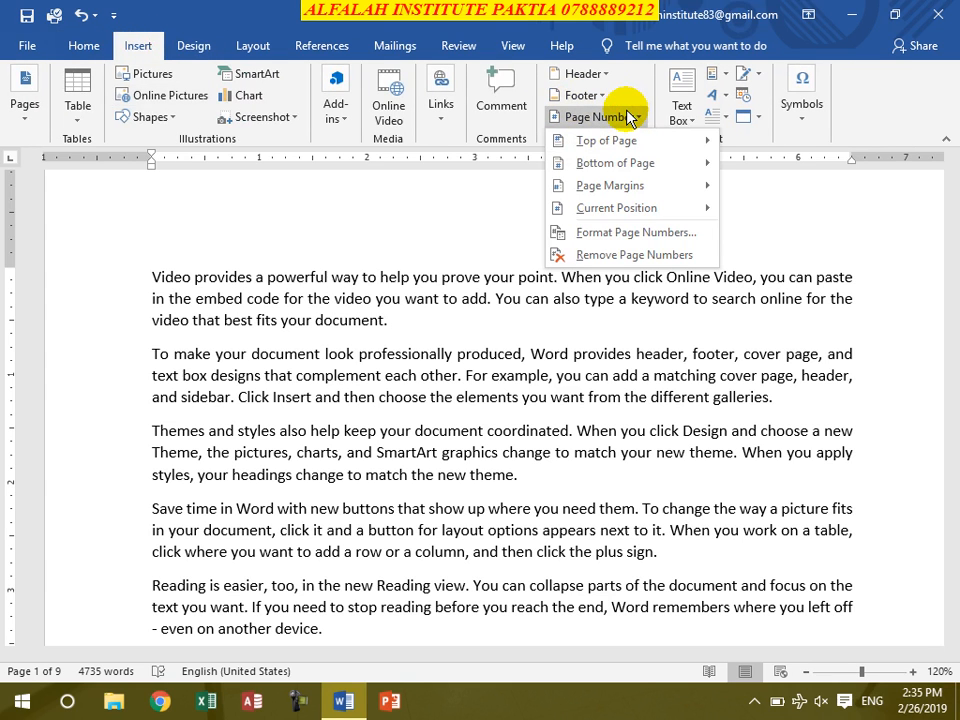
mouse_move(642, 209)
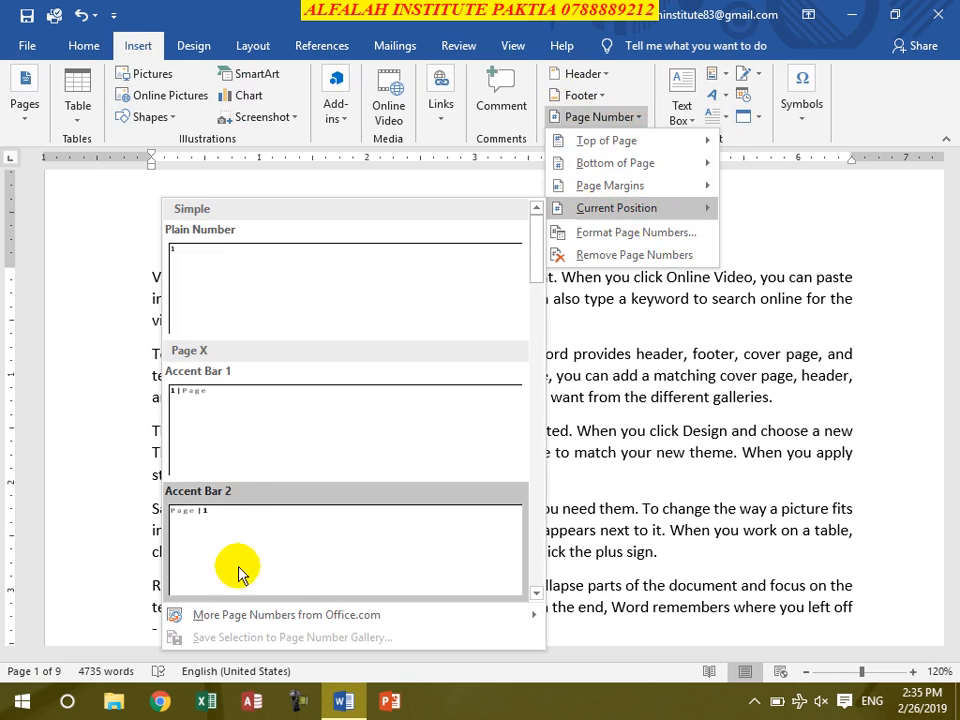
left_click(240, 300)
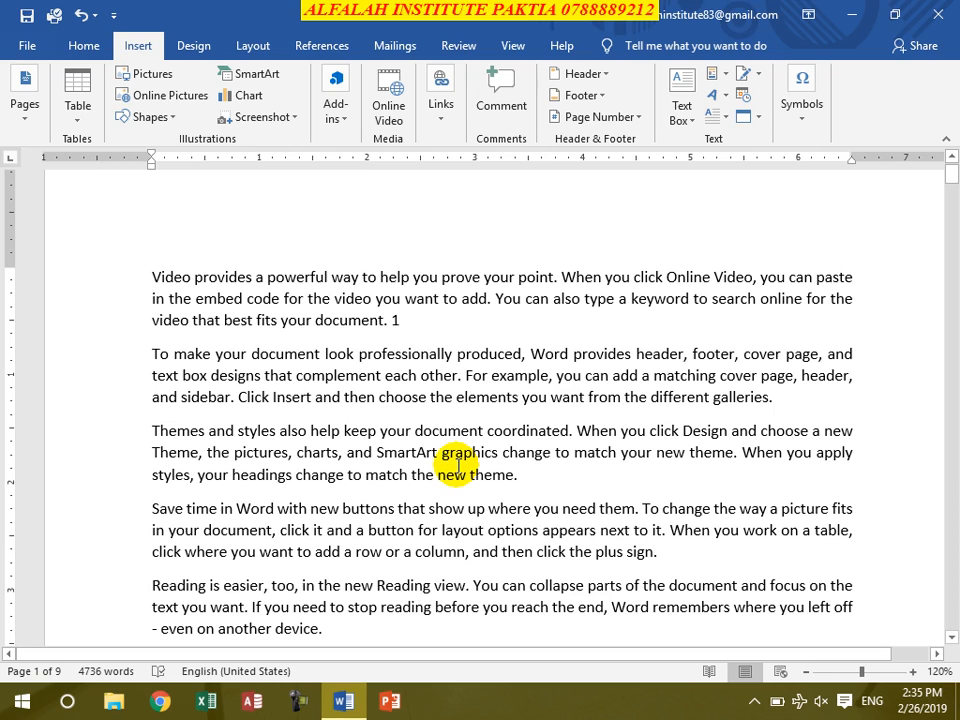
key("shift+Left")
key("Delete")
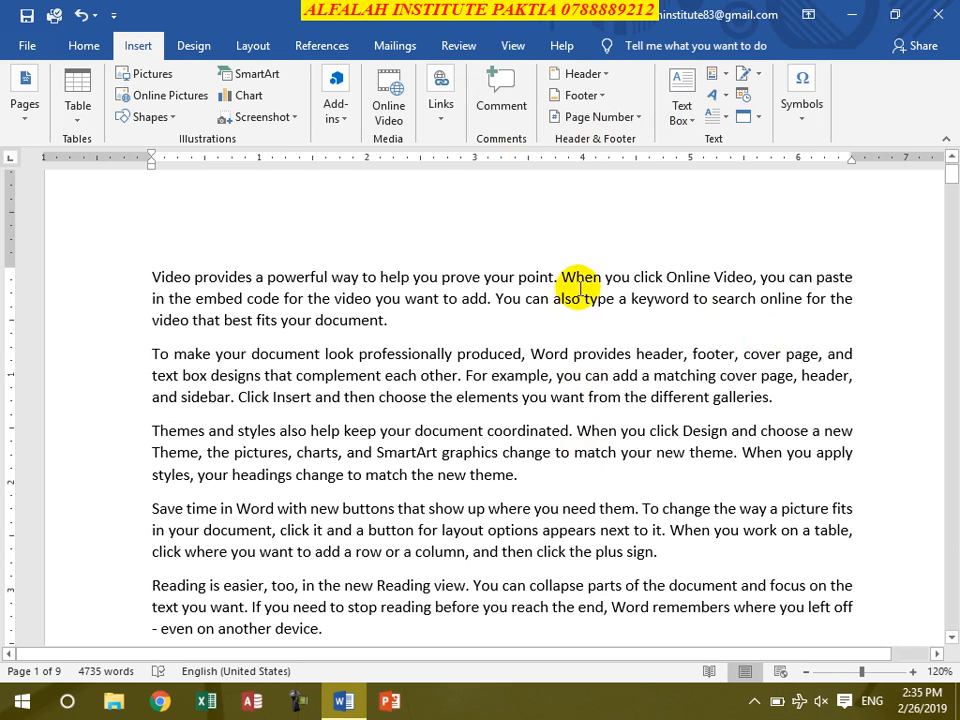
- Insert the Banded Quote text box and delete its solid blue band
left_click(681, 122)
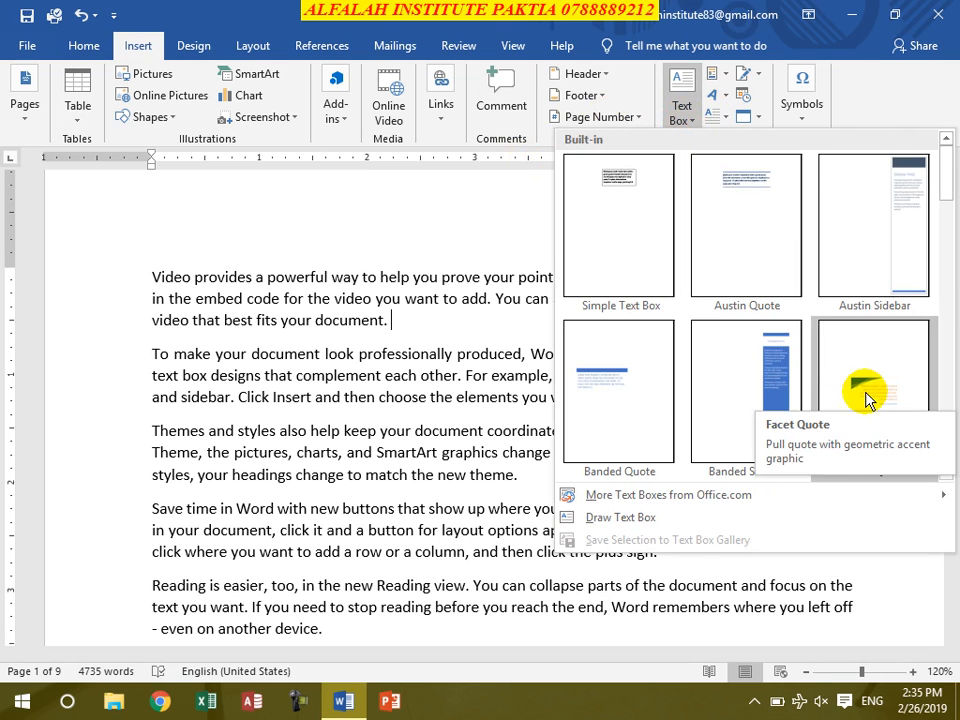
left_click(600, 392)
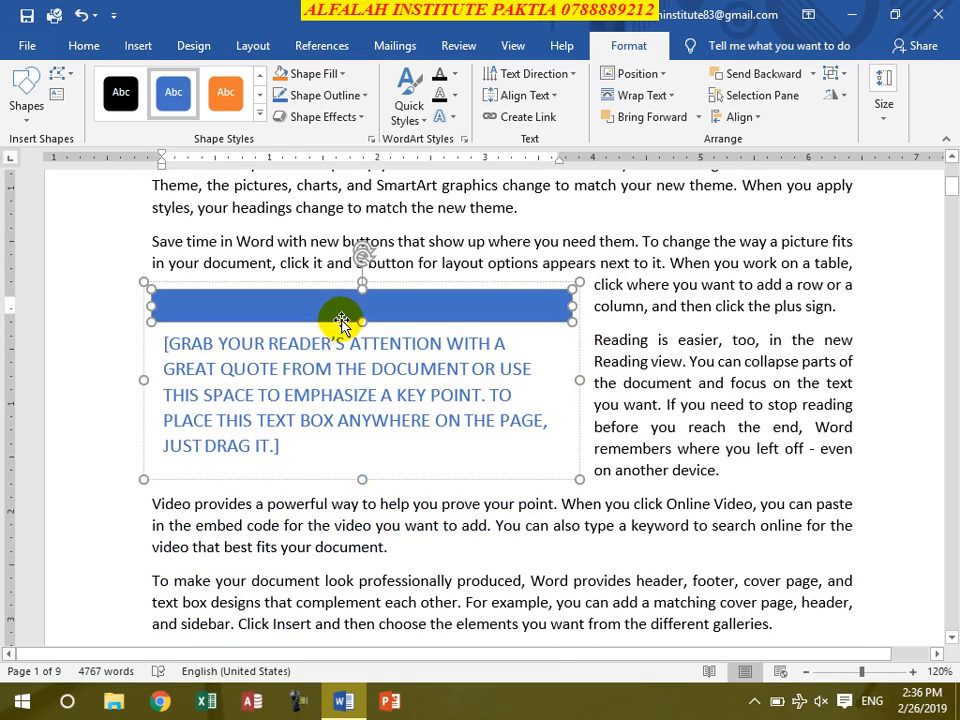
key("Delete")
- Replace the quote placeholder with the three lines "ASKDJFLKJASD F;LASJDF; LJASDF", "ASDF;ASLKDF;LASJKDF" and "ASD;LFJASDF"
left_click(271, 354)
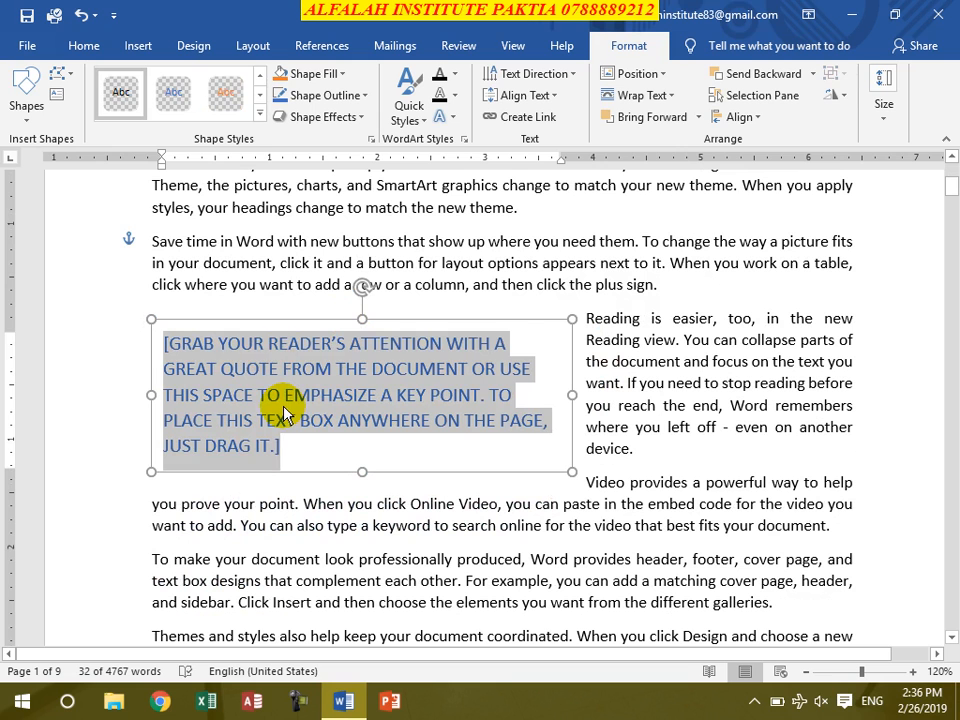
type("ASKDJFLKJASD F;LASJDF; LJASDF")
key("Return")
type("ASDF;ASLKDF;LASJKDF")
key("Return")
type("ASD;LFJASDF")
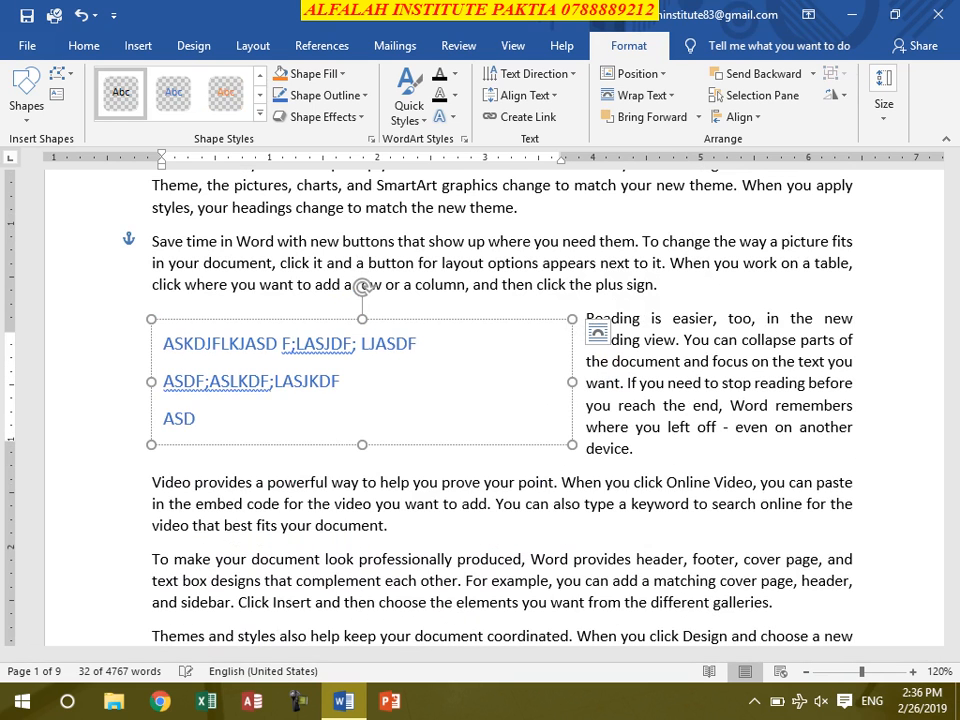
key("Return")
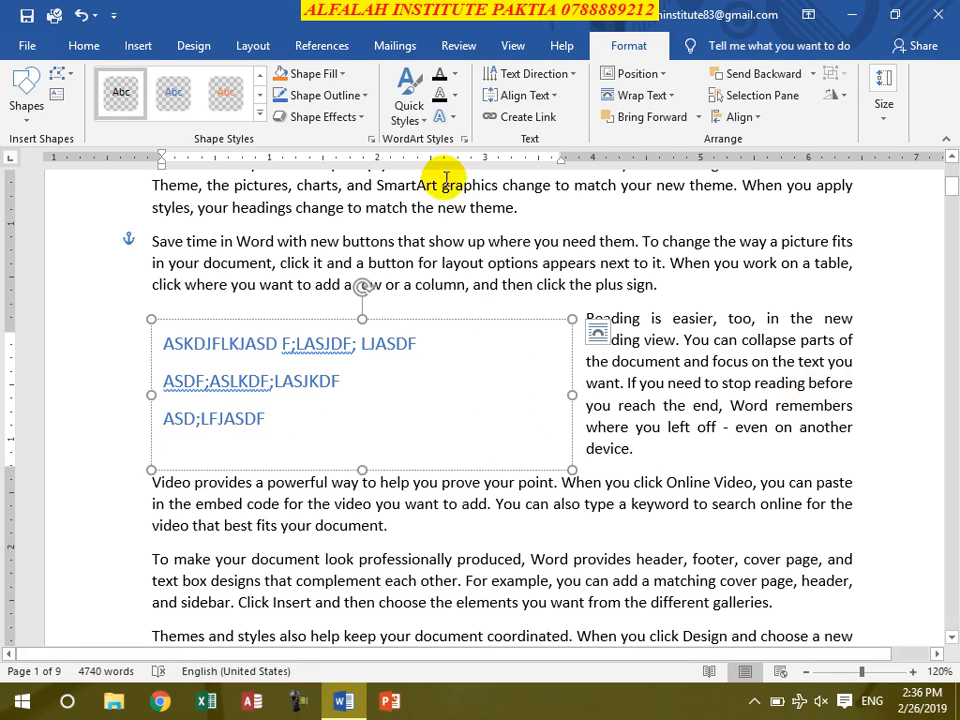
- Apply the yellow gradient theme style to the quote text box and change it to the orange gradient style
left_click(258, 112)
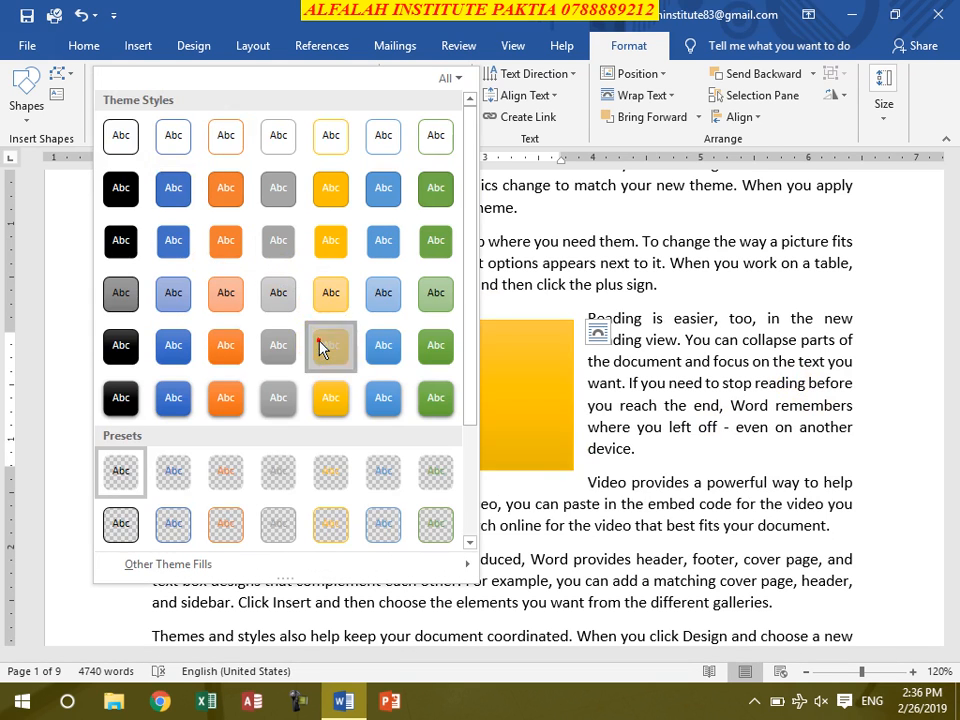
left_click(317, 344)
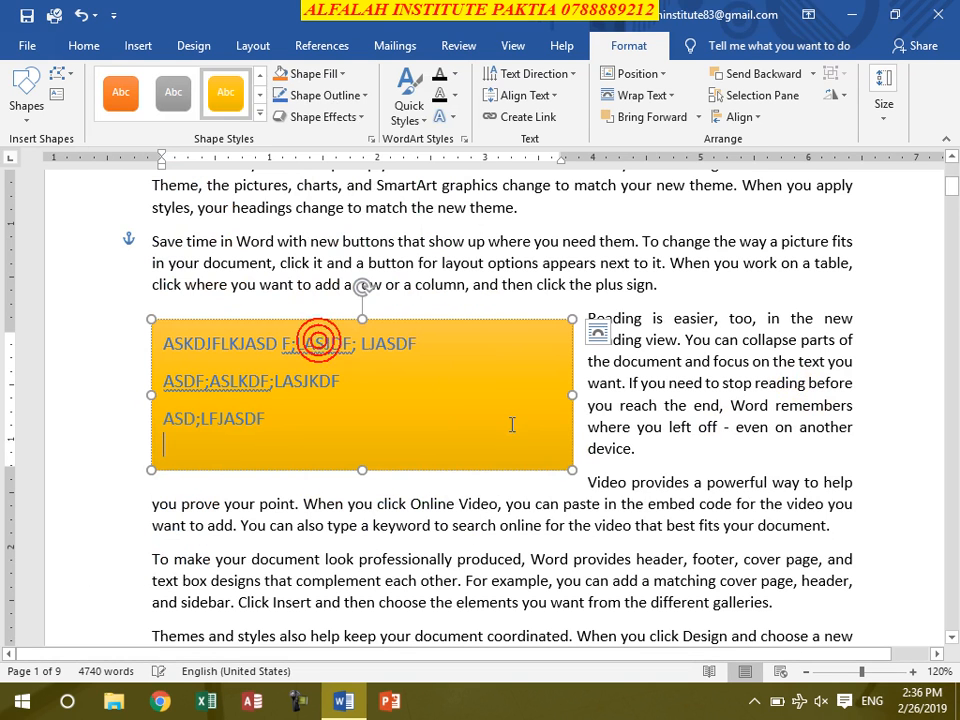
left_click(260, 114)
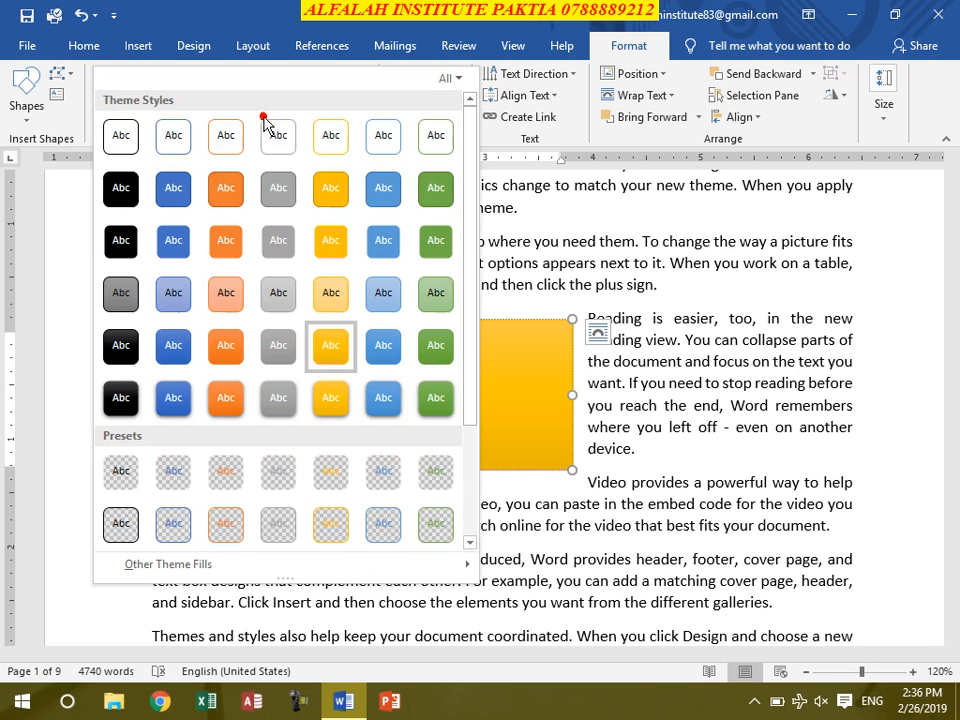
left_click(238, 342)
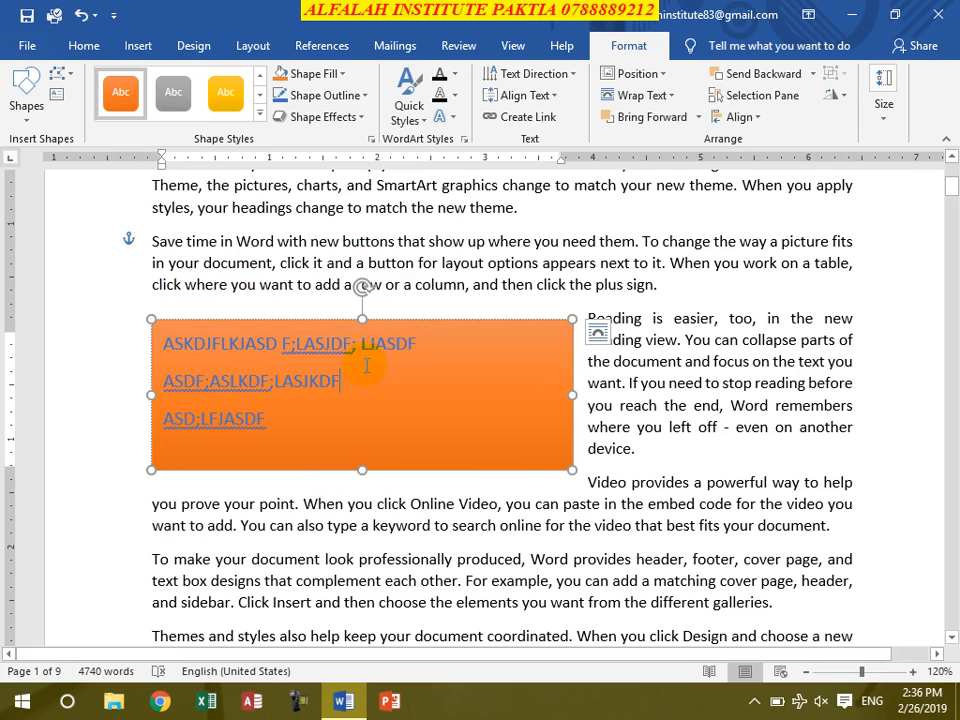
- Delete the orange quote text box from the page
left_click(455, 327)
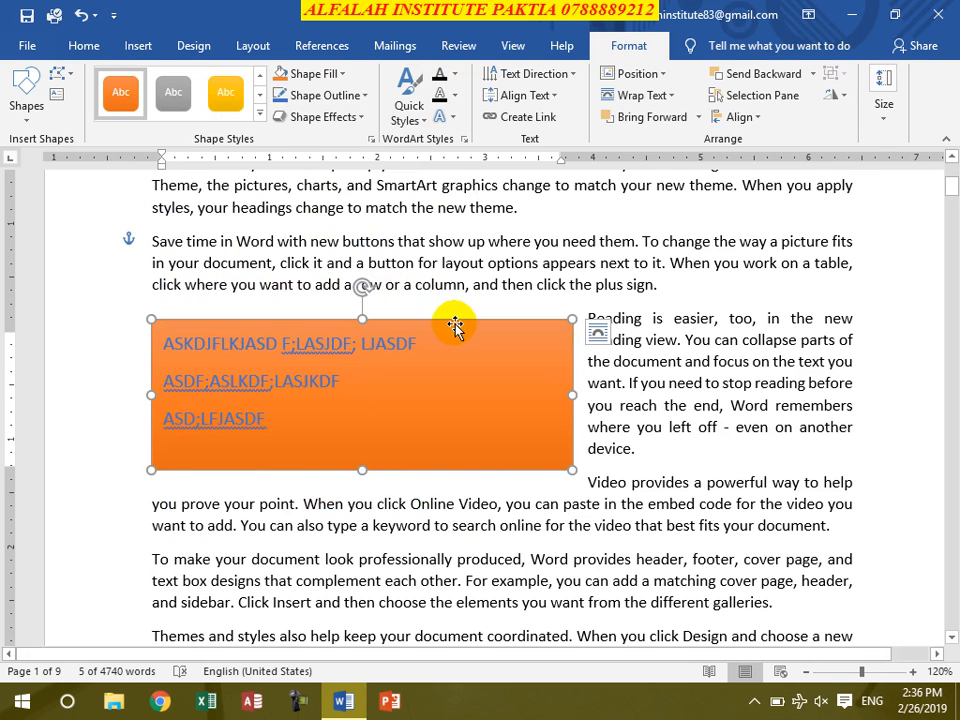
key("Delete")
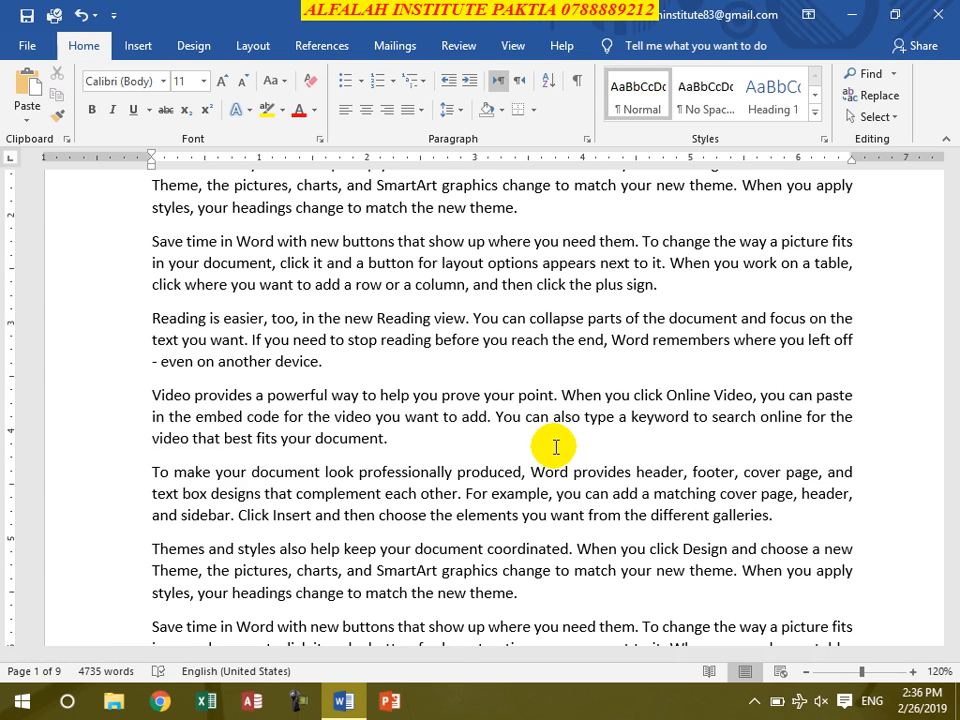
- Insert the Banded Sidebar text box on page 1 and review it along the full height of the page
left_click(138, 45)
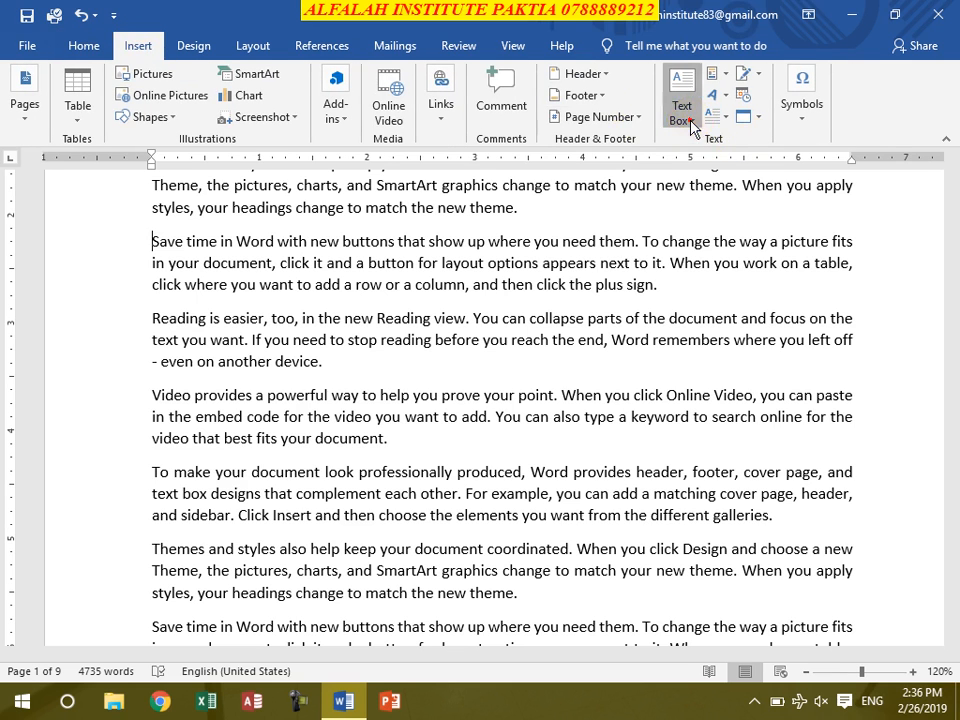
left_click(686, 118)
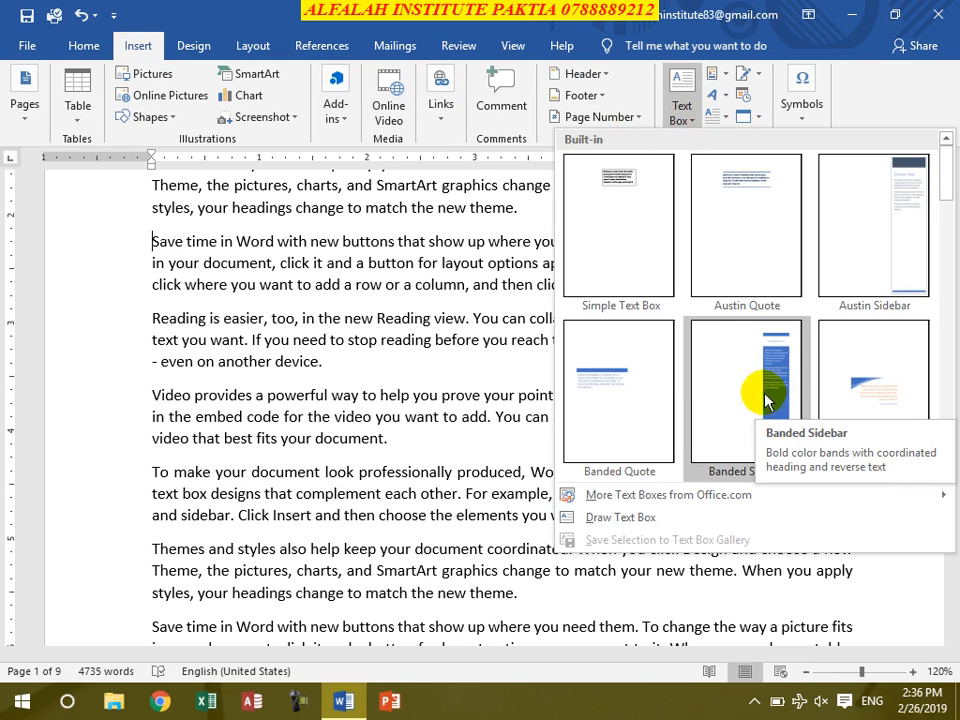
scroll(765, 396, "down", 5)
scroll(765, 396, "up", 5)
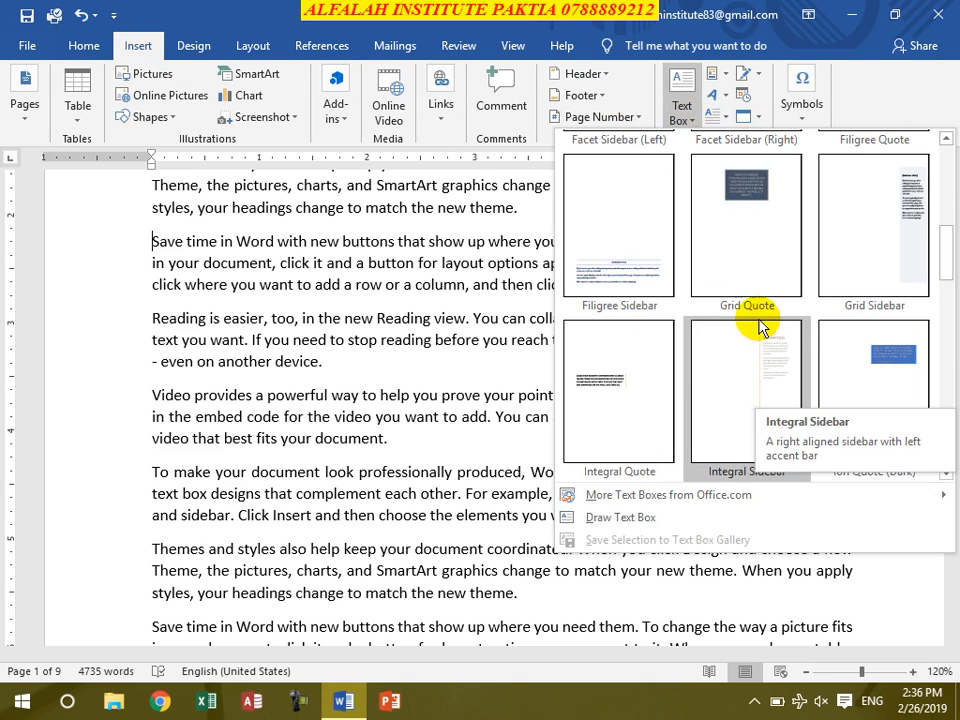
left_click(758, 396)
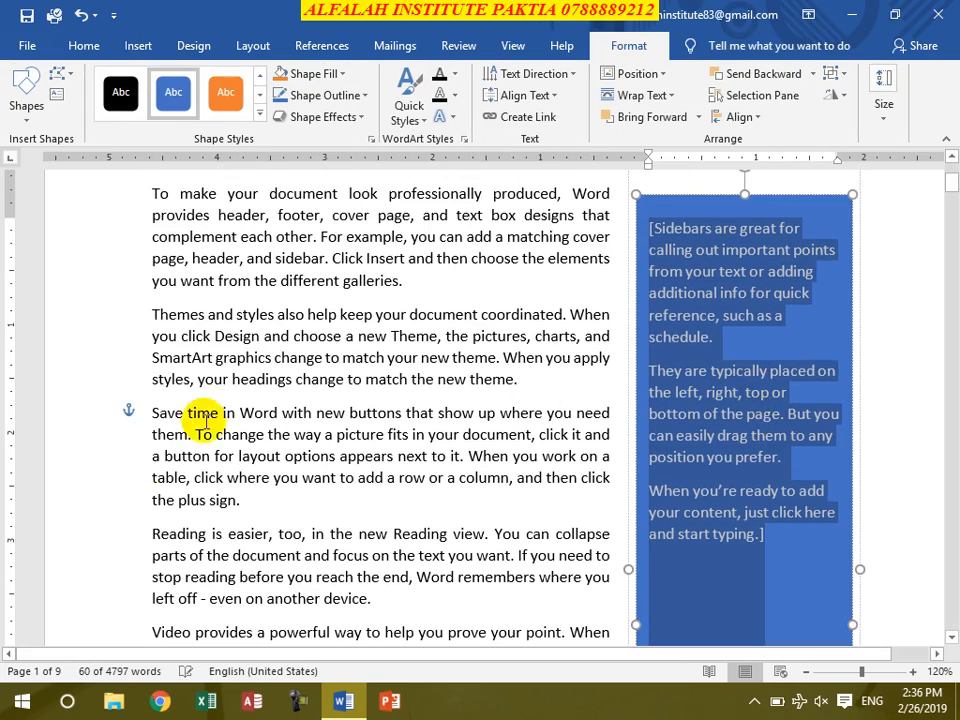
scroll(182, 466, "down", 3)
scroll(188, 482, "up", 3)
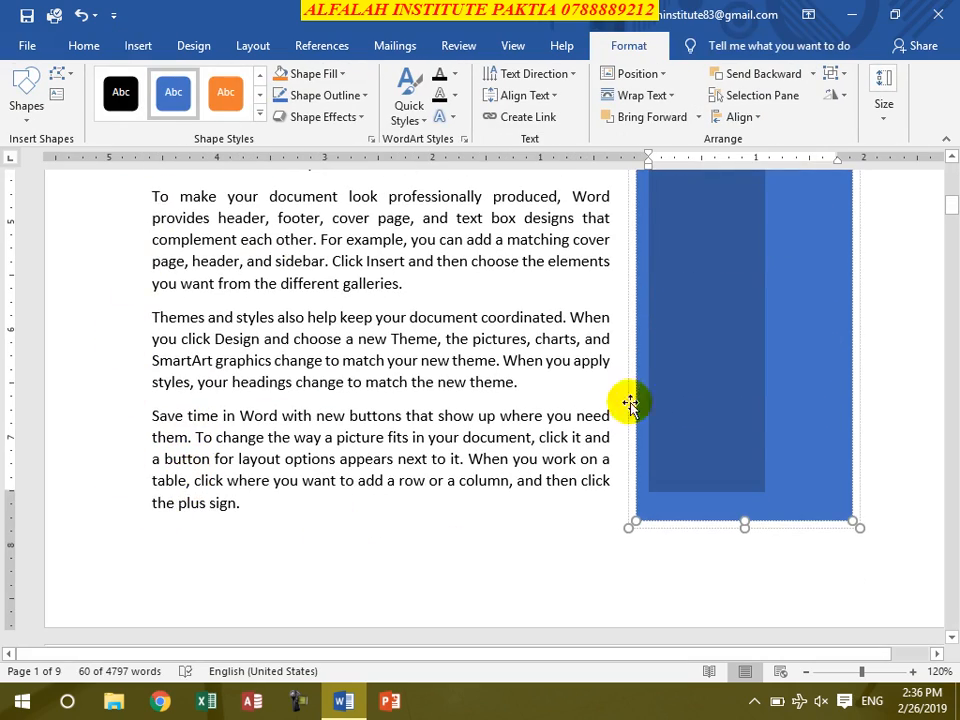
scroll(724, 467, "up", 8)
scroll(795, 497, "up", 4)
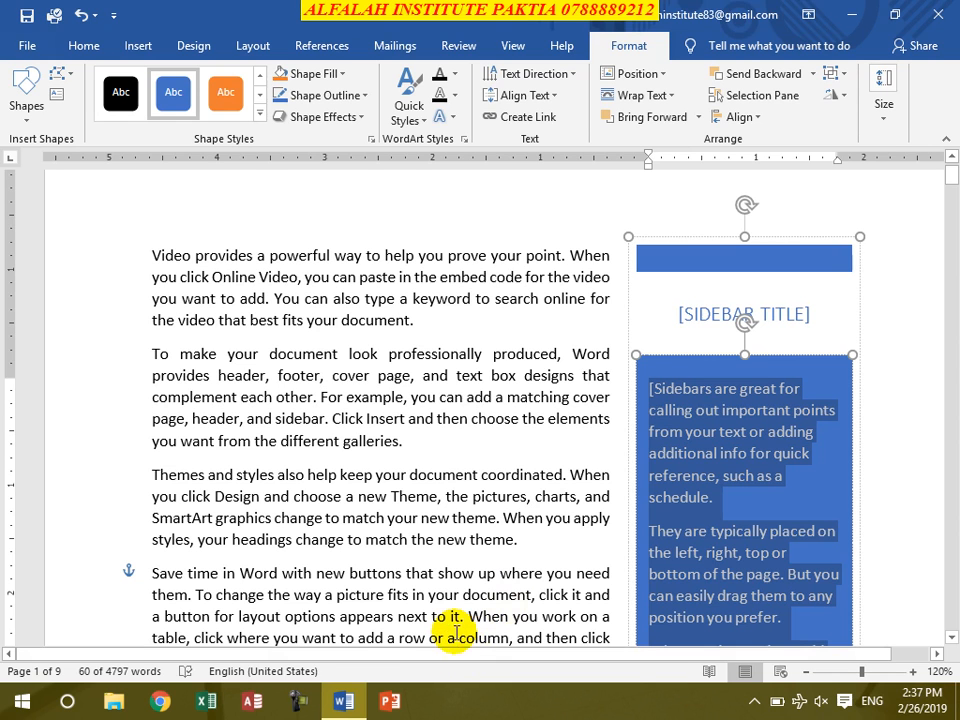
- Delete the whole Banded Sidebar text box
left_click(771, 233)
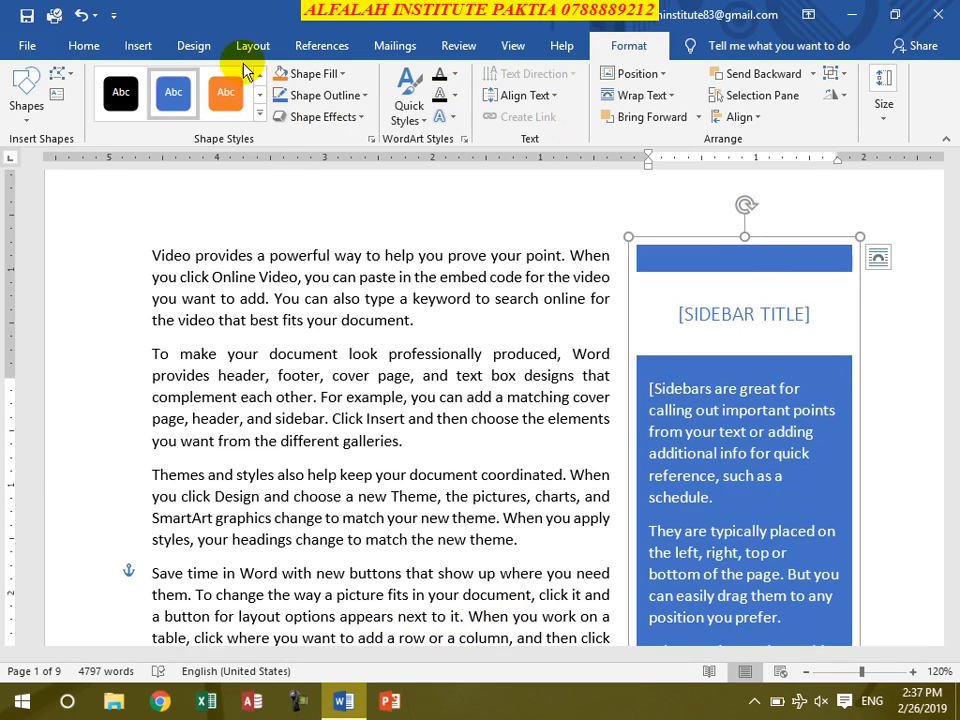
key("Delete")
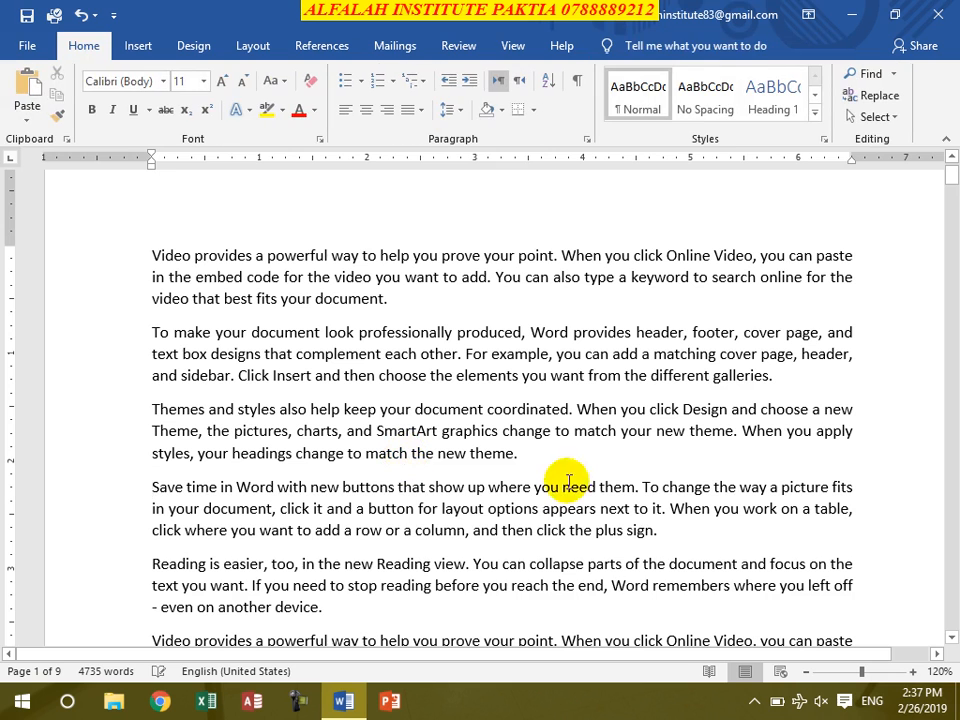
- Draw a text box about 1.2 inches square over the start of the first paragraph on page 1
left_click(138, 47)
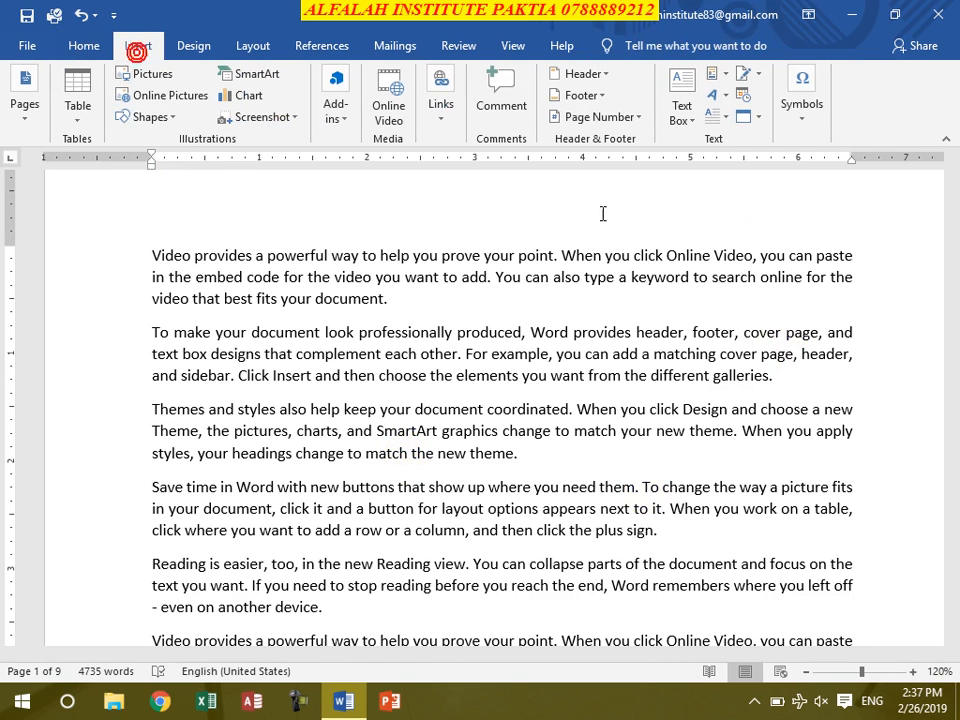
left_click(682, 110)
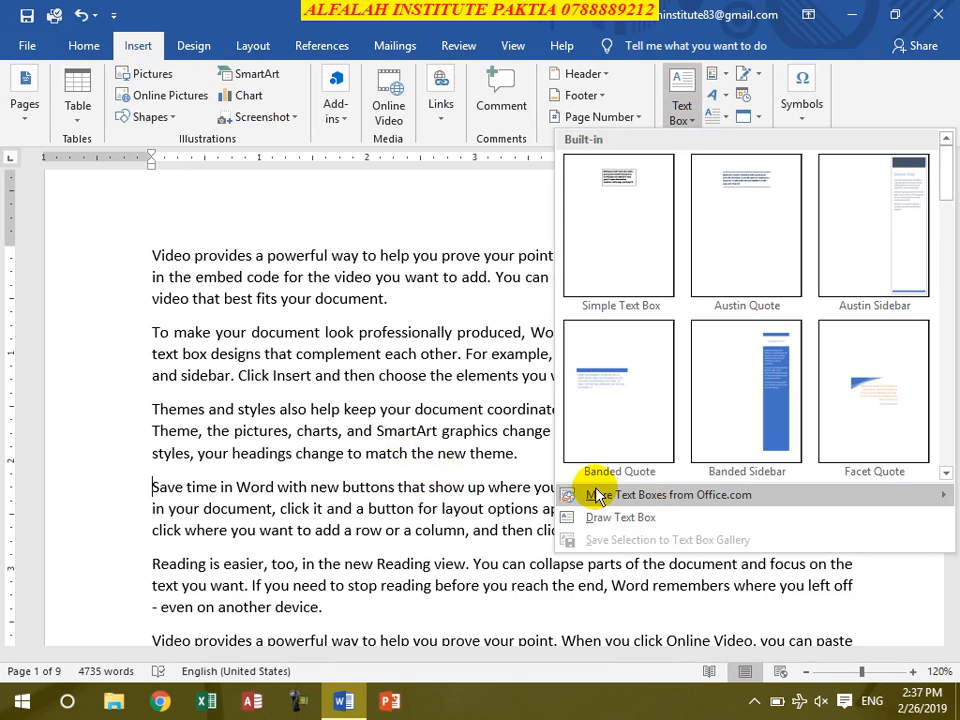
mouse_move(574, 493)
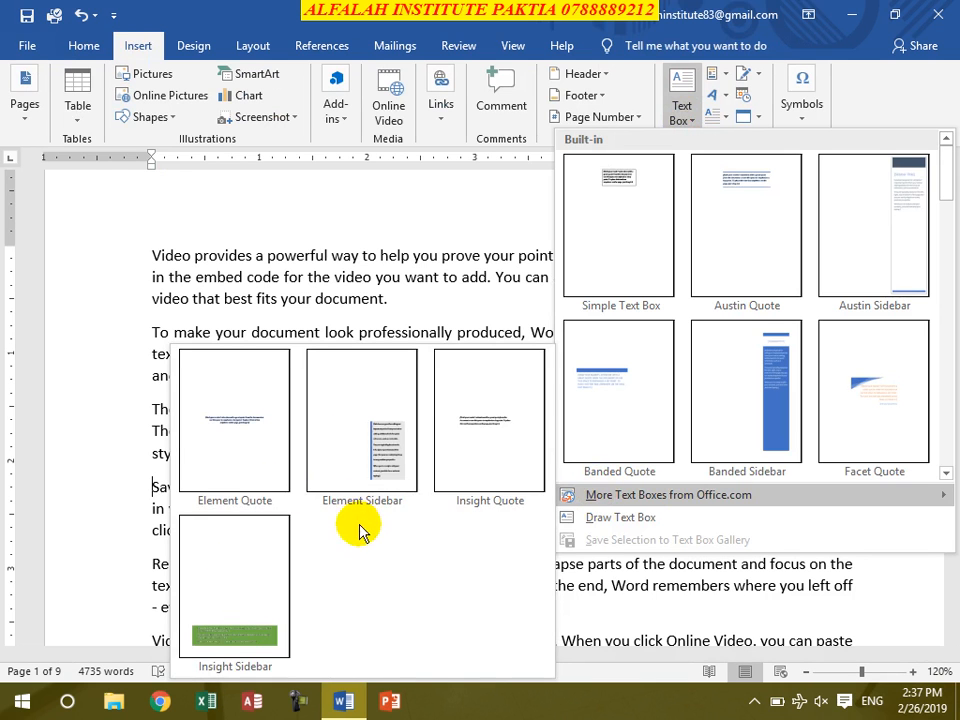
left_click(648, 519)
mouse_move(99, 209)
left_mouse_down()
mouse_move(162, 263)
mouse_move(193, 355)
mouse_move(228, 343)
left_mouse_up()
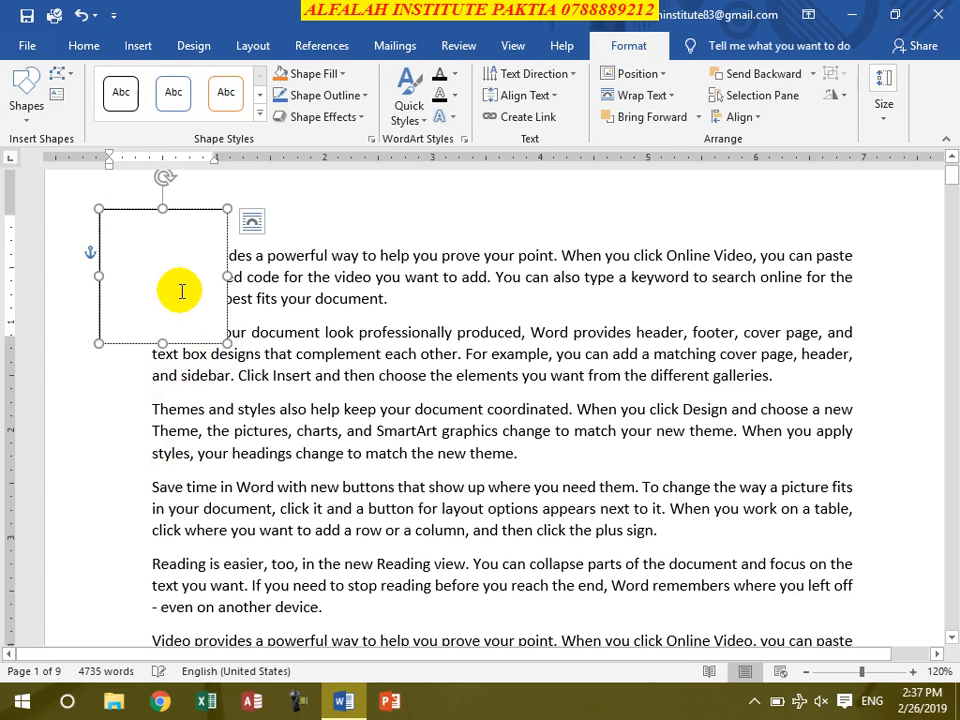
- Fill the drawn text box with the portrait photo of the man in a red headscarf from the Downloads folder
left_click(343, 74)
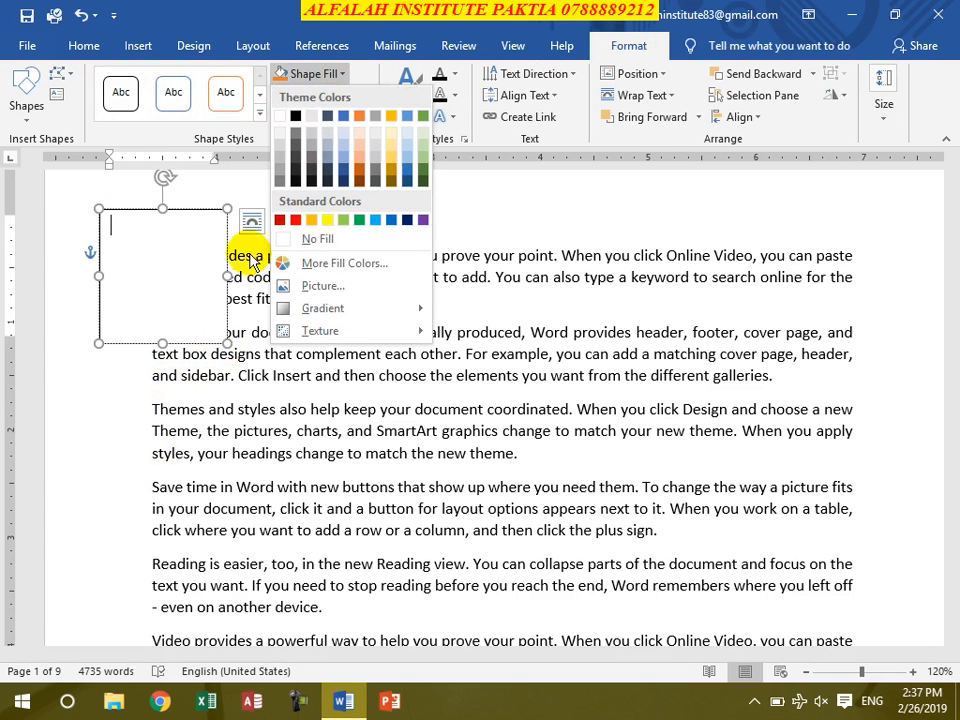
left_click(372, 288)
left_click(470, 390)
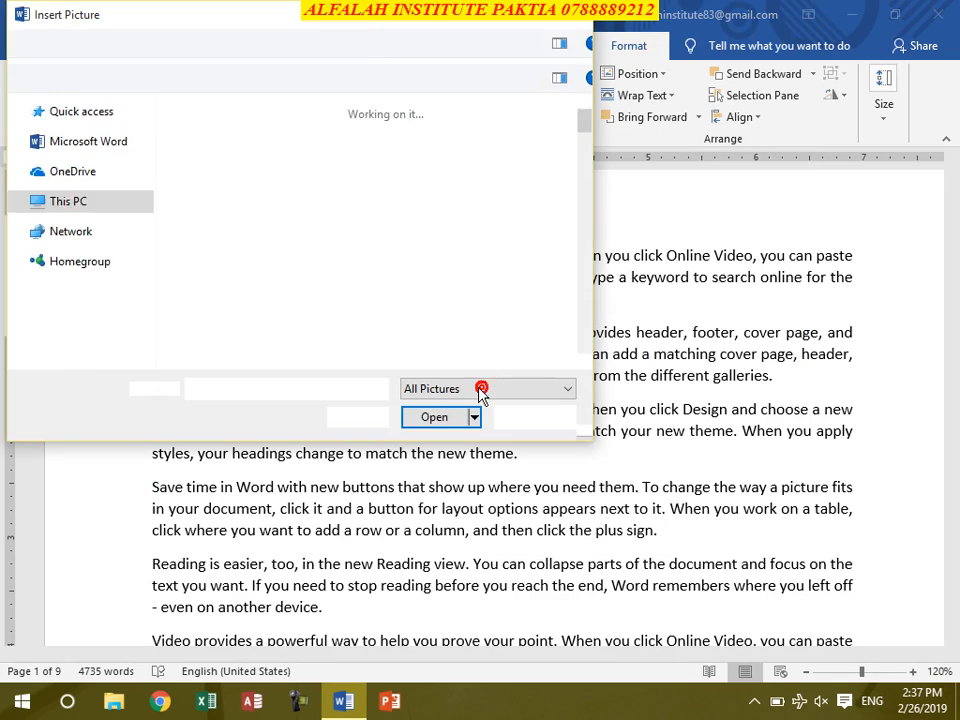
scroll(318, 300, "down", 5)
scroll(322, 312, "down", 15)
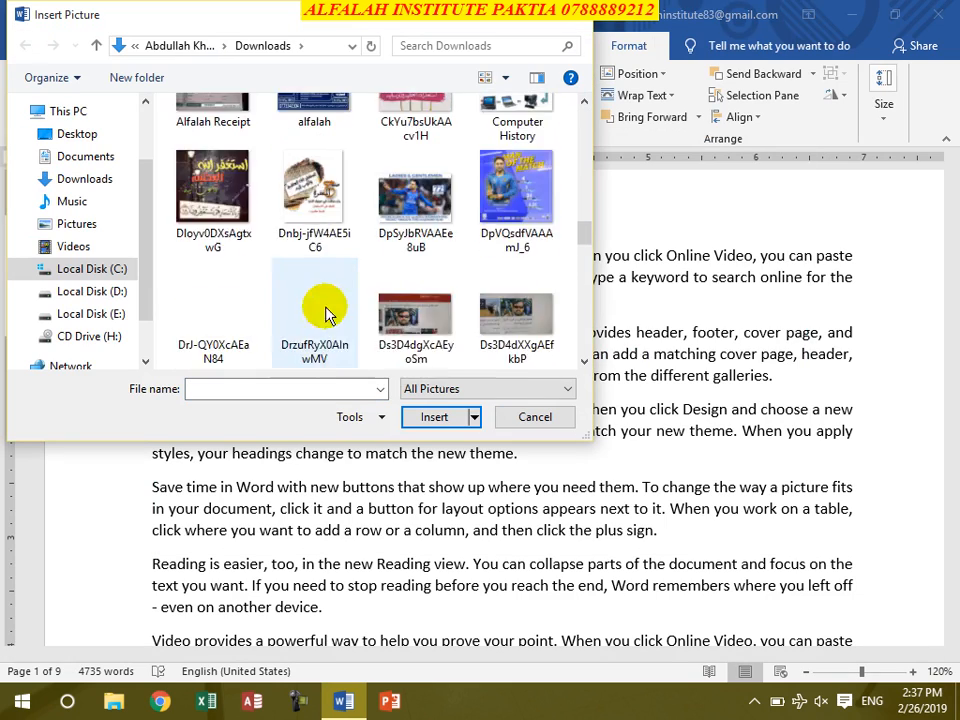
scroll(330, 316, "down", 5)
double_click(316, 205)
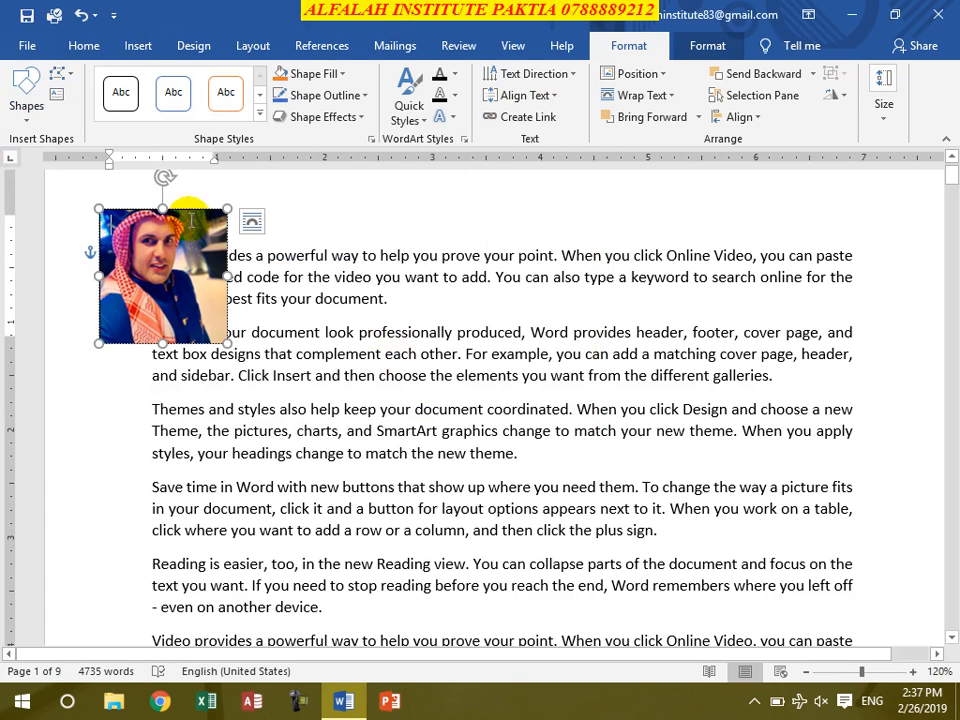
- Enter three lines of sample text in the picture-filled text box: "xdsfgdsfgsdfgsdfgfd", "sdfgsdfgd" and "sdfg"
type("xdsfgdsfgsdfgsdfgfd")
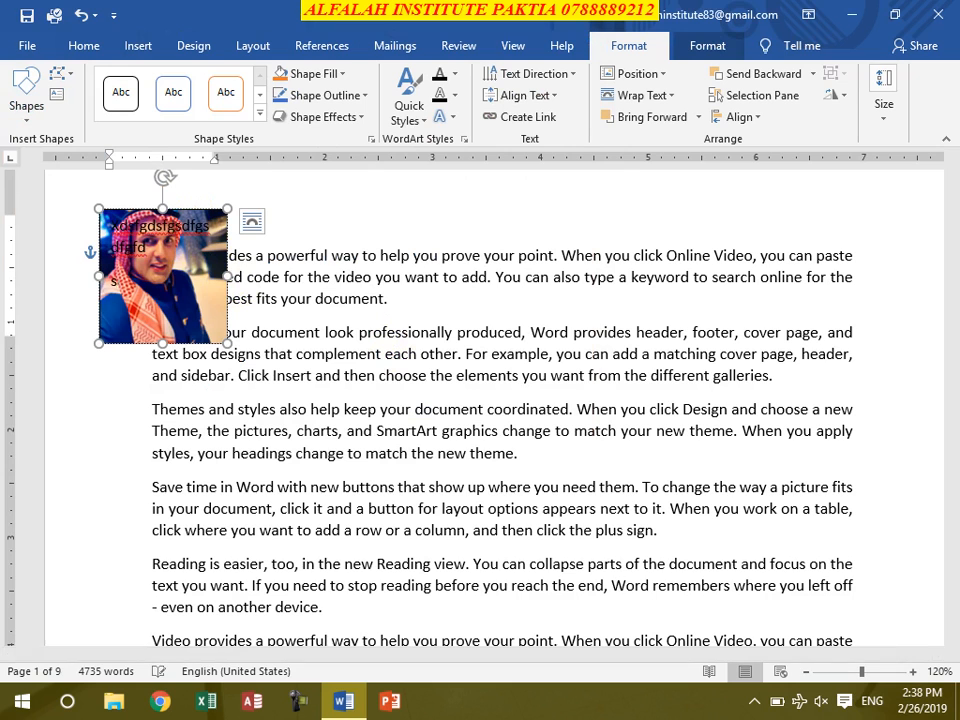
key("Return")
type("sdfgsdfgd")
key("Return")
type("sdfg")
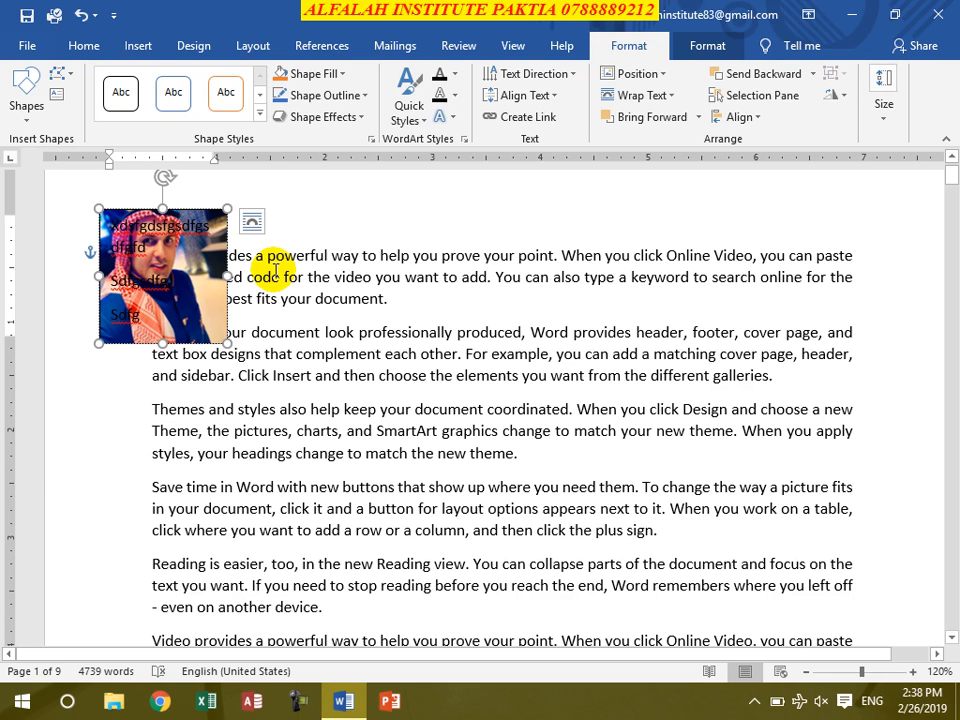
- Delete the picture-filled text box and return the cursor to the body text
left_click(213, 211)
key("Delete")
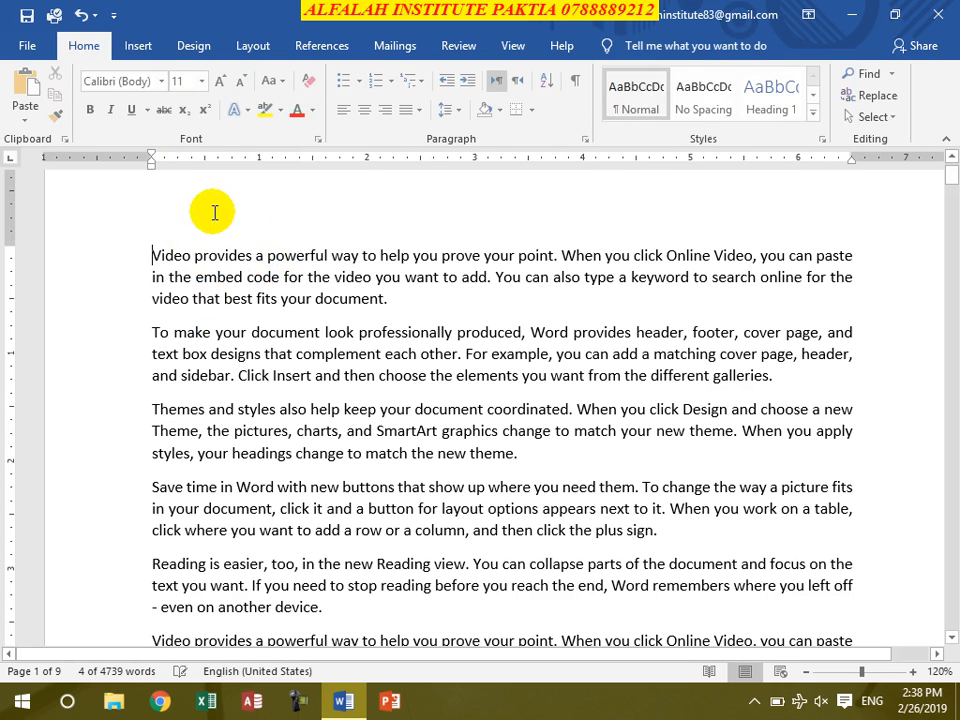
left_click(310, 277)
left_click(138, 45)
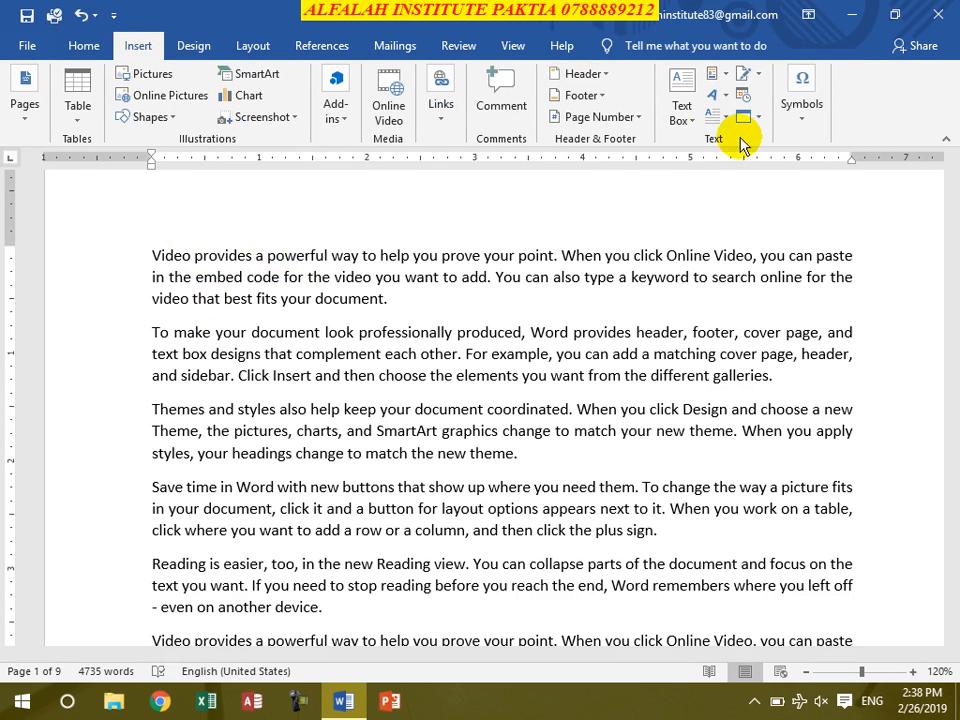
left_click(684, 116)
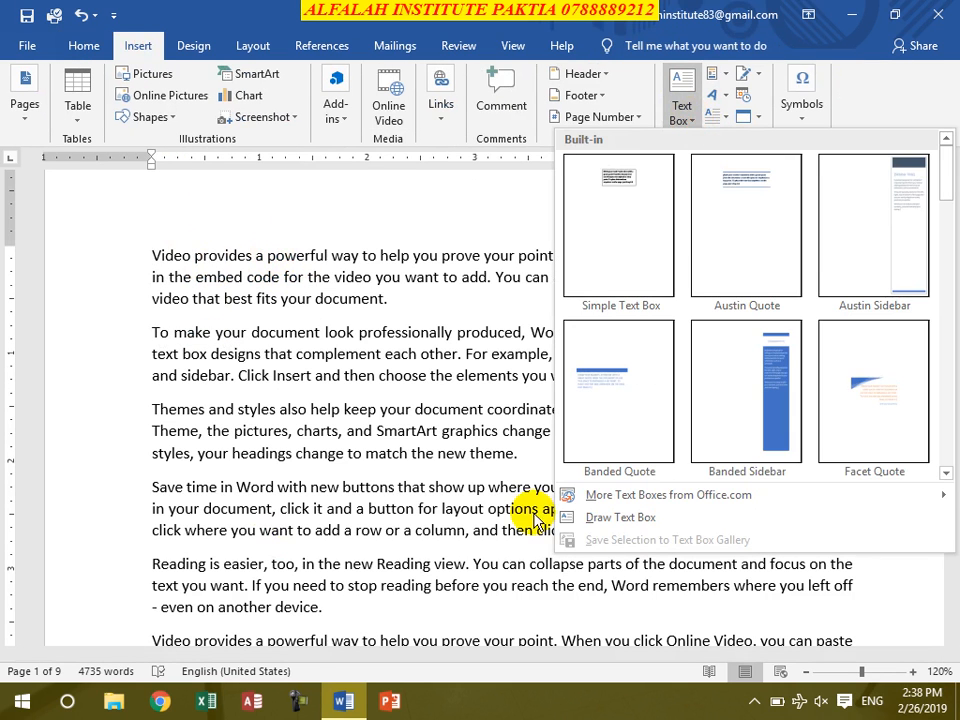
left_click(385, 408)
left_click(726, 80)
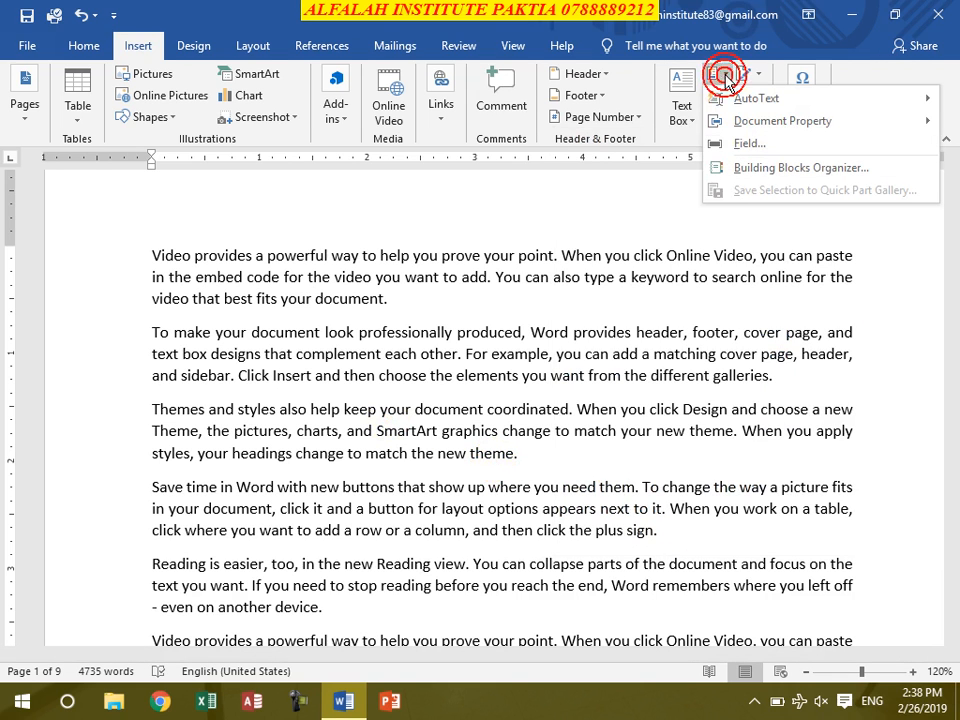
mouse_move(775, 99)
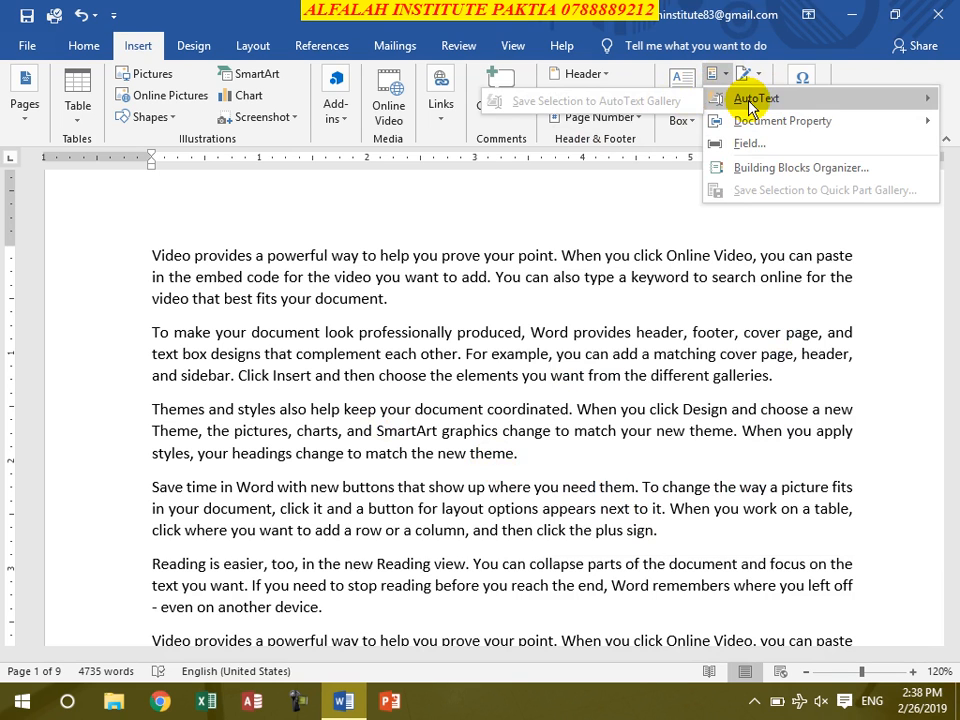
- Delete all the text in the document
left_click(444, 490)
key("ctrl+a")
key("Delete")
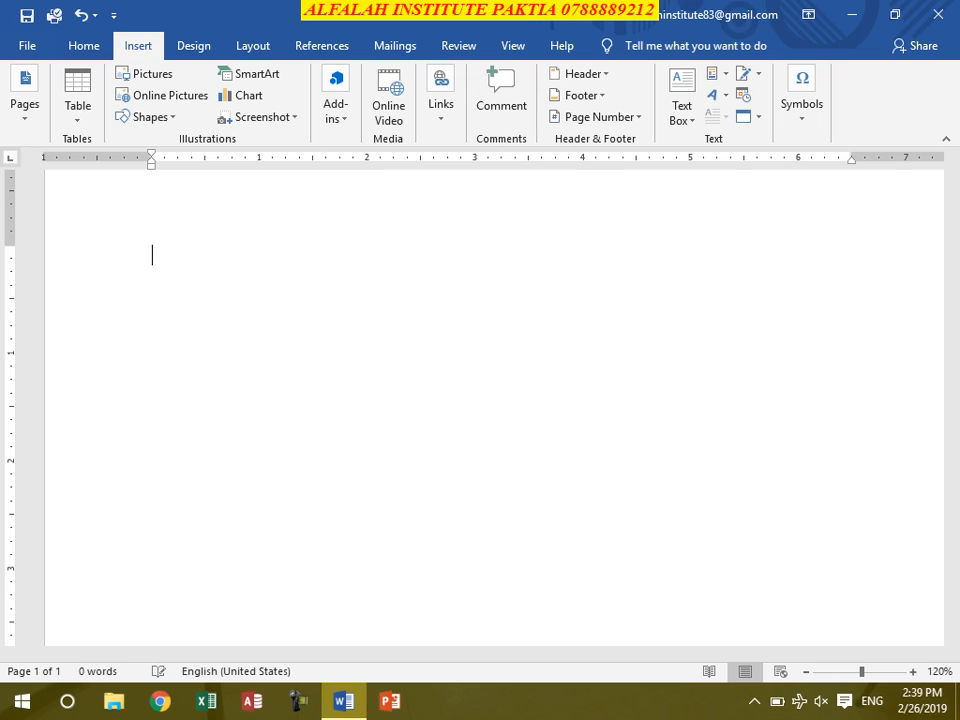
- Enter the title "Alfalah" and apply the Heading 1 style to it
type("Alfalah")
left_click(90, 45)
left_click(792, 97)
- Generate sample paragraphs below the Alfalah heading with =rand()
left_click(469, 332)
key("Return")
type("=rand()")
key("Return")
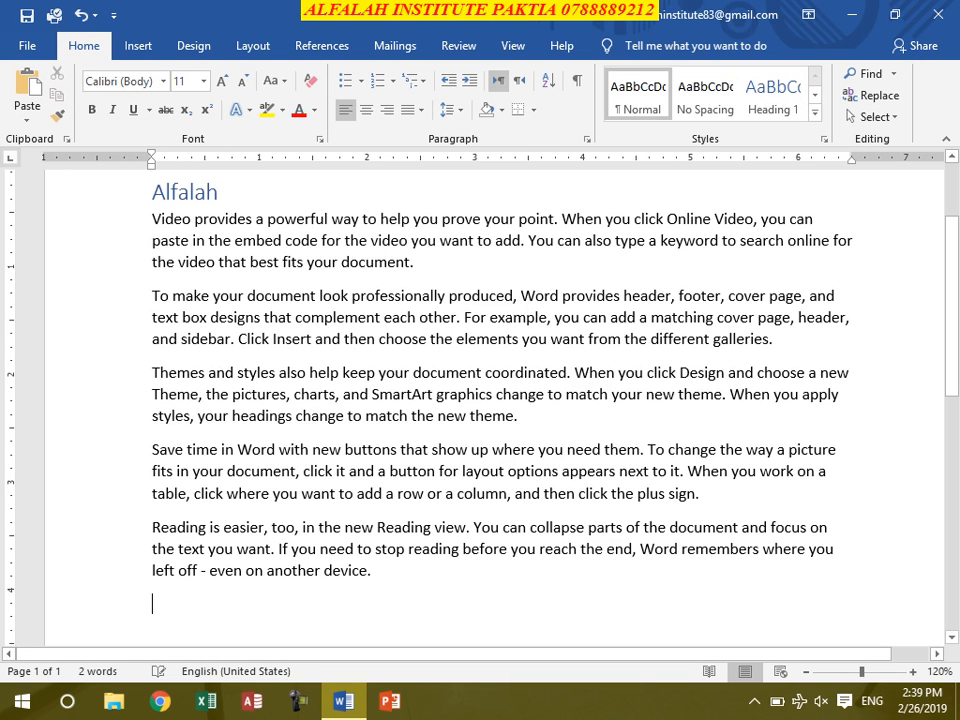
- Save the entire document content to the AutoText gallery as a building block named "Alfalah" in the General category
key("ctrl+a")
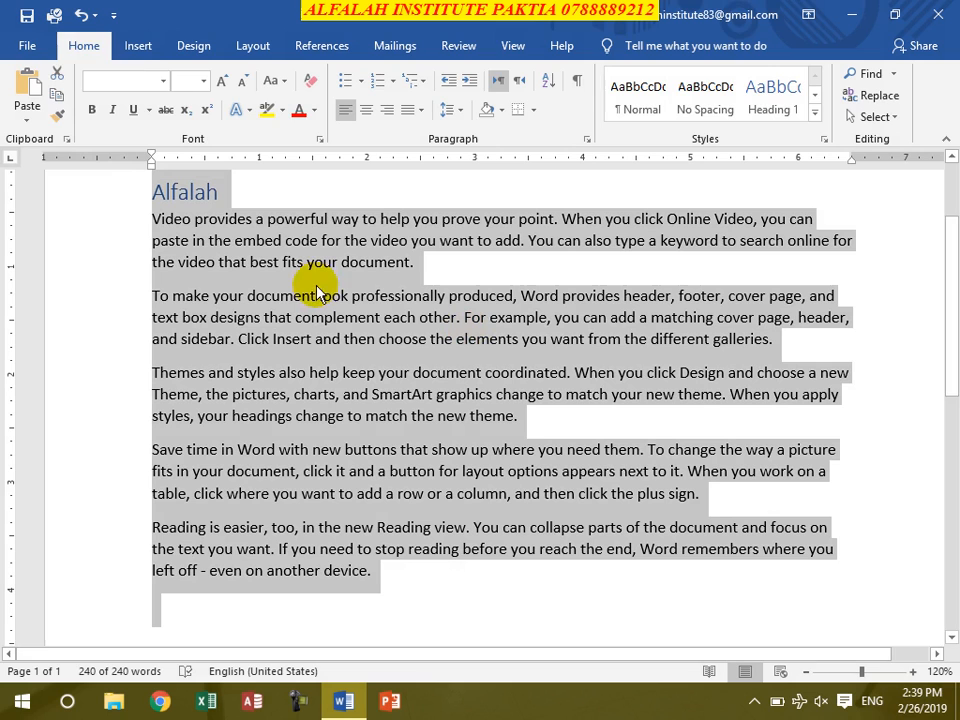
left_click(146, 46)
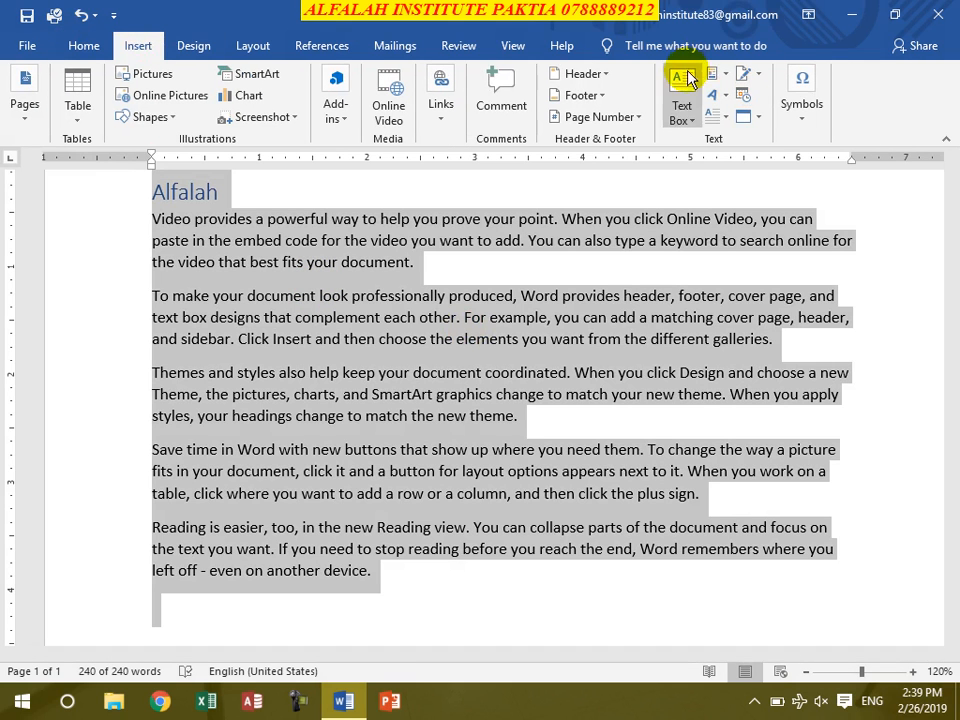
left_click(716, 76)
mouse_move(737, 100)
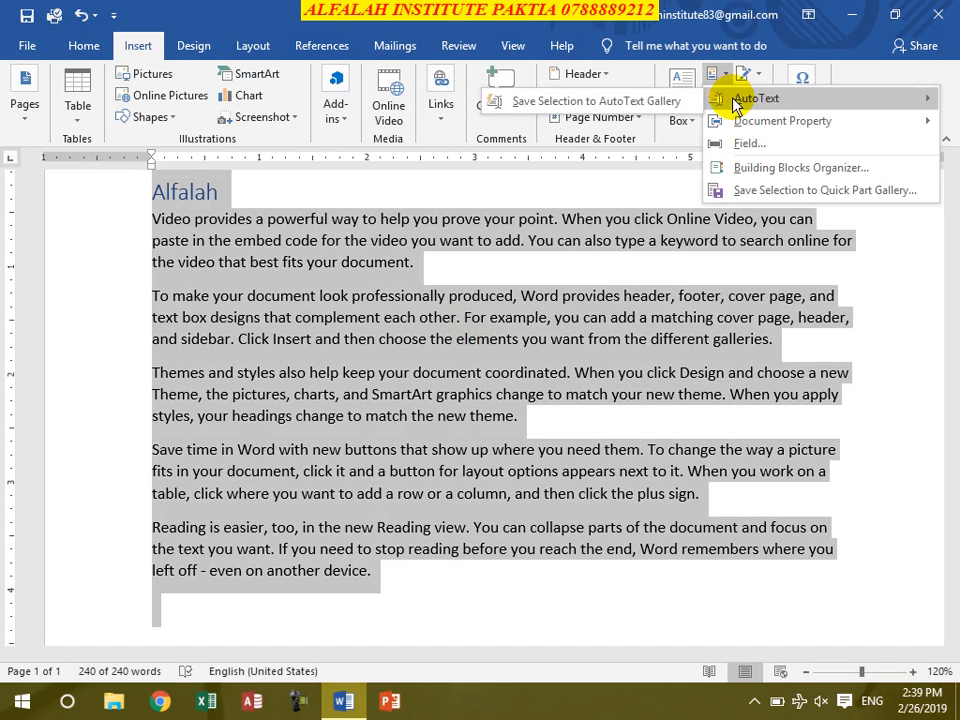
left_click(603, 104)
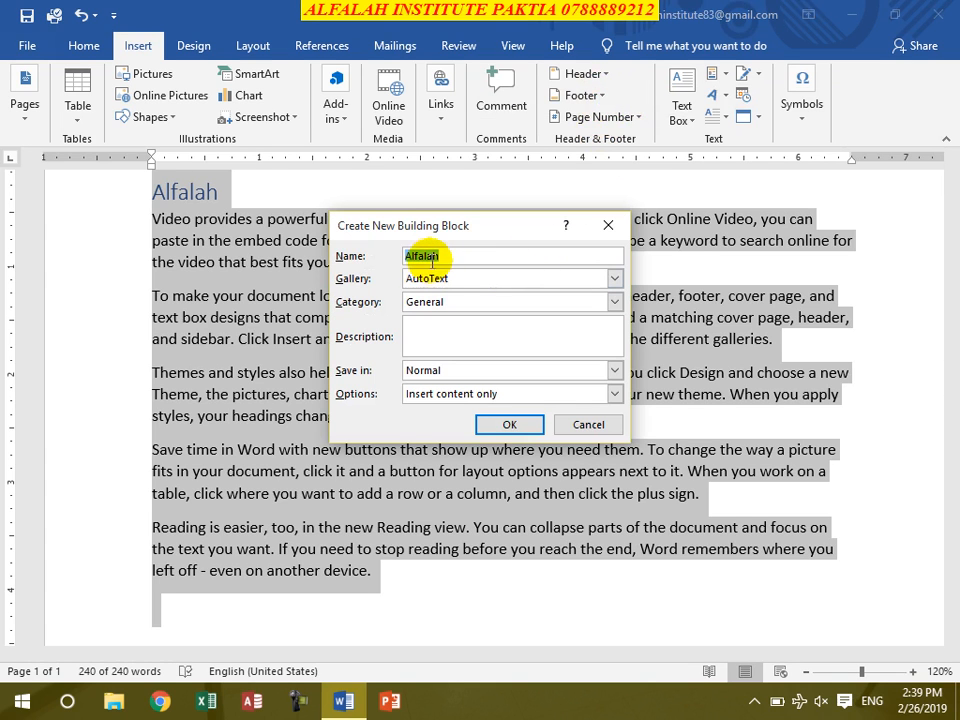
left_click(510, 424)
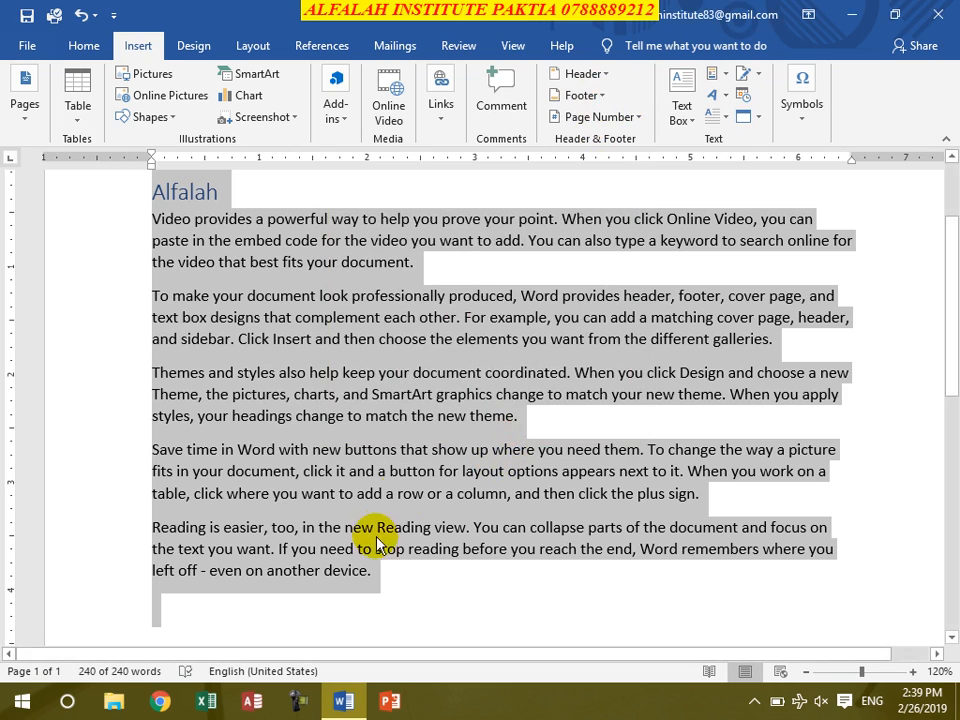
- Close the document without saving the changes to it or to Building Blocks
left_click(938, 14)
left_click(467, 386)
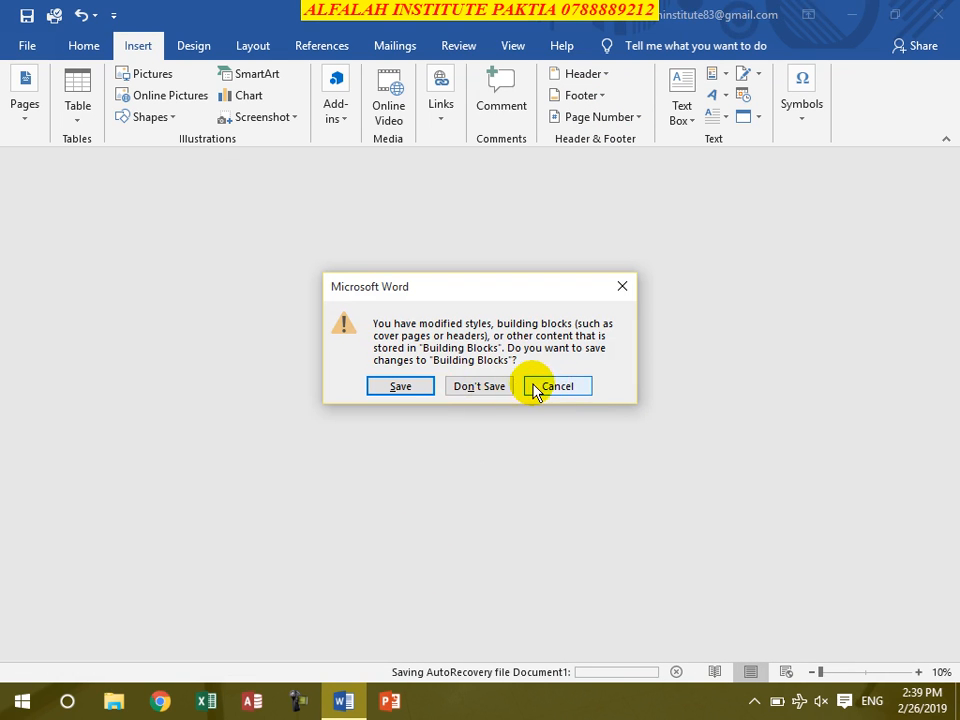
left_click(502, 388)
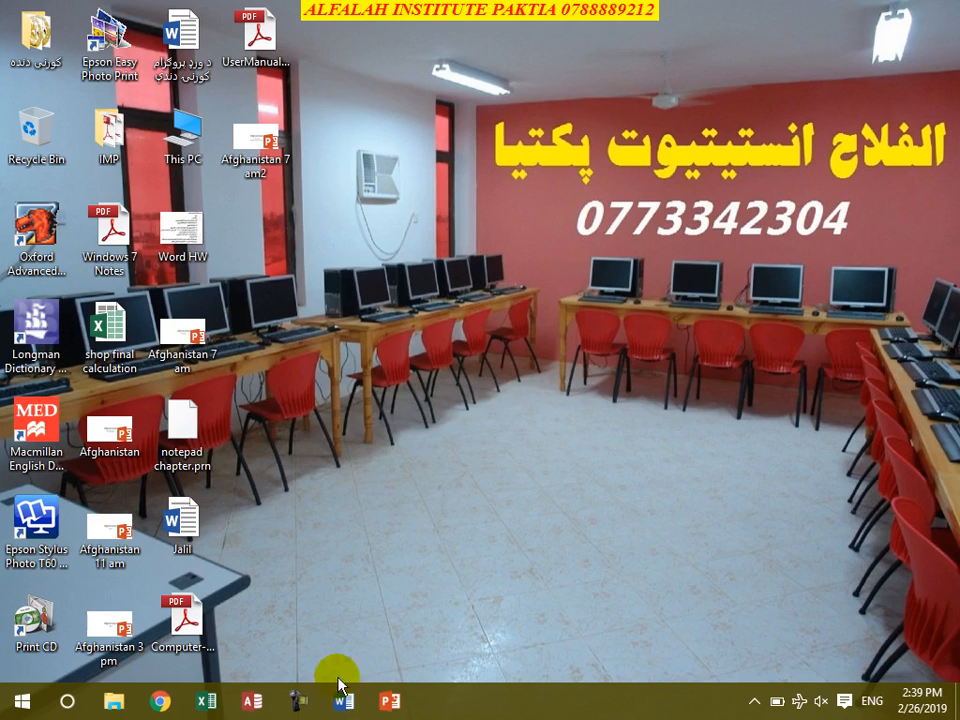
- Restart Word with a new blank document and open the Quick Parts options
left_click(338, 692)
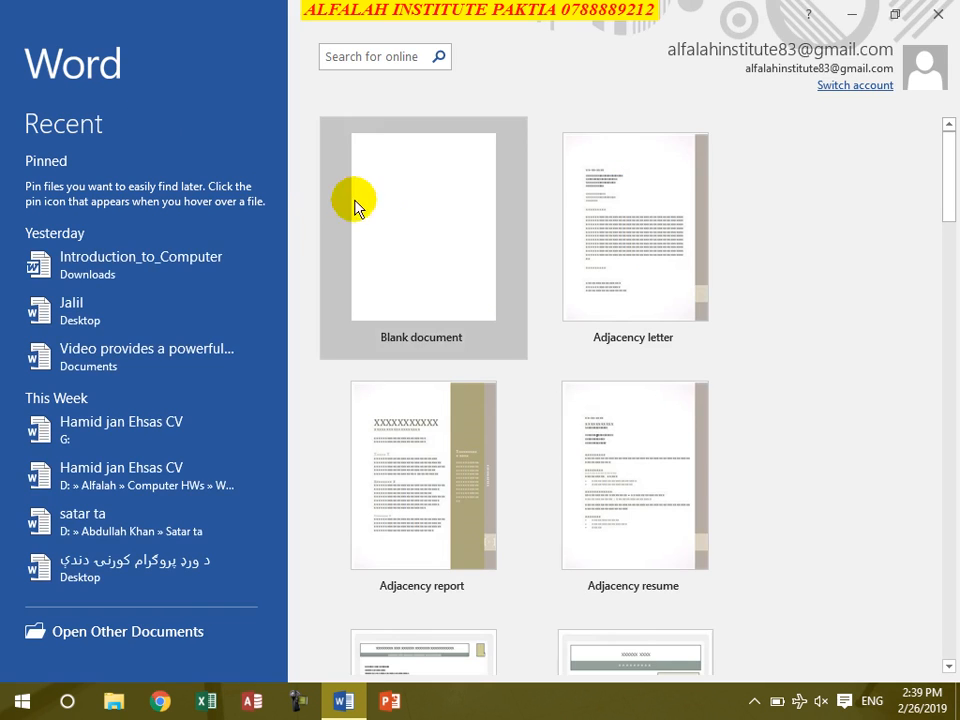
left_click(380, 208)
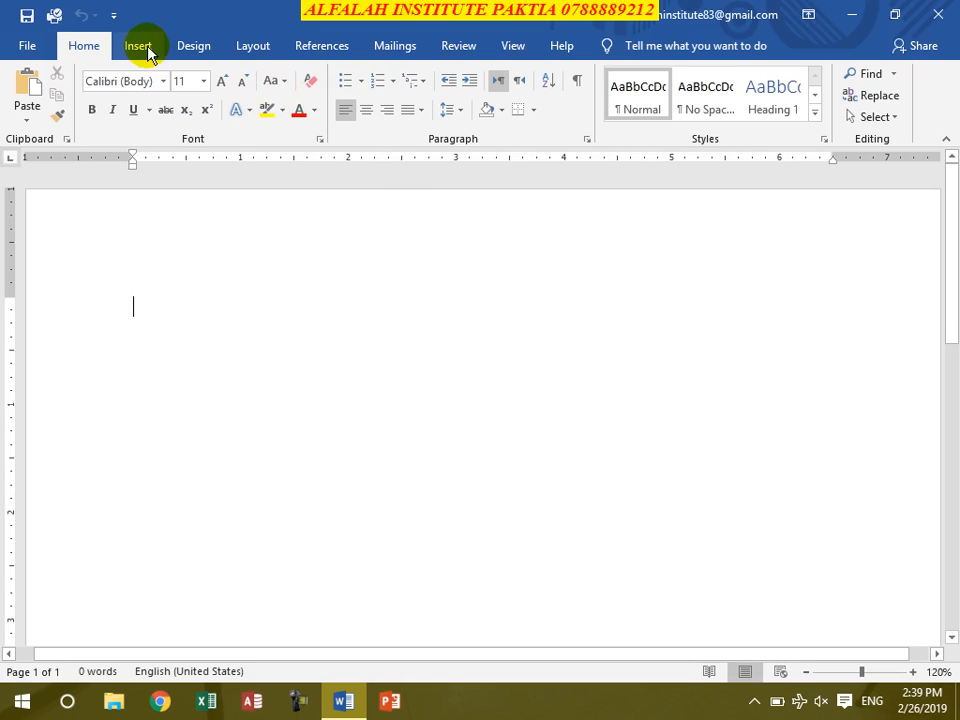
left_click(146, 45)
left_click(714, 76)
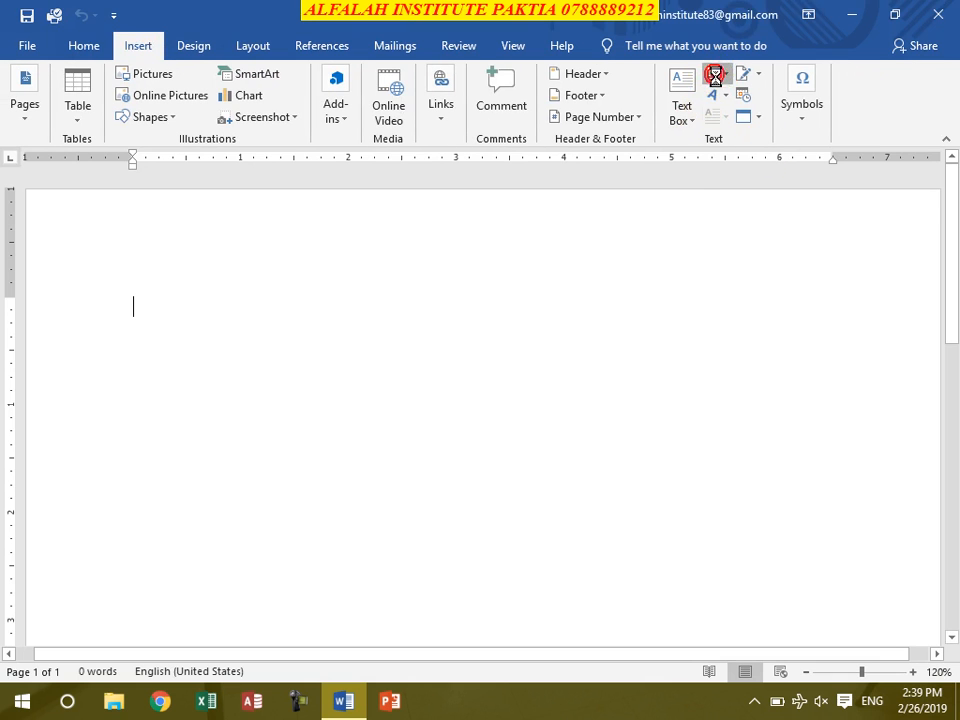
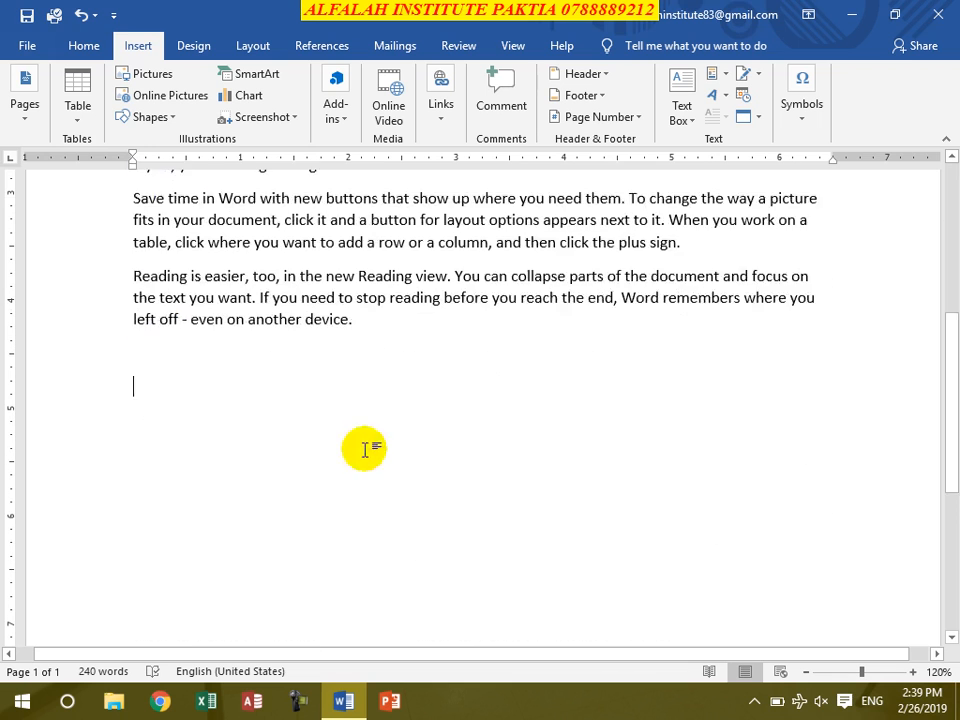
- Add a double horizontal line below the last paragraph using the === AutoFormat shortcut
type("===")
key("Return")
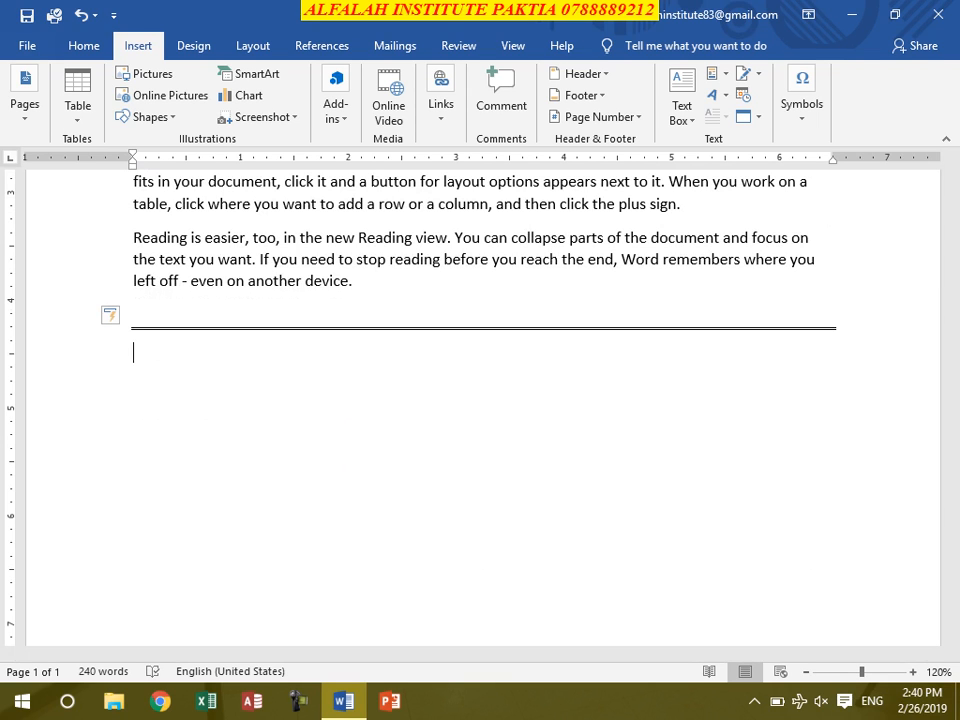
- Delete the entire content of the document
key("ctrl+a")
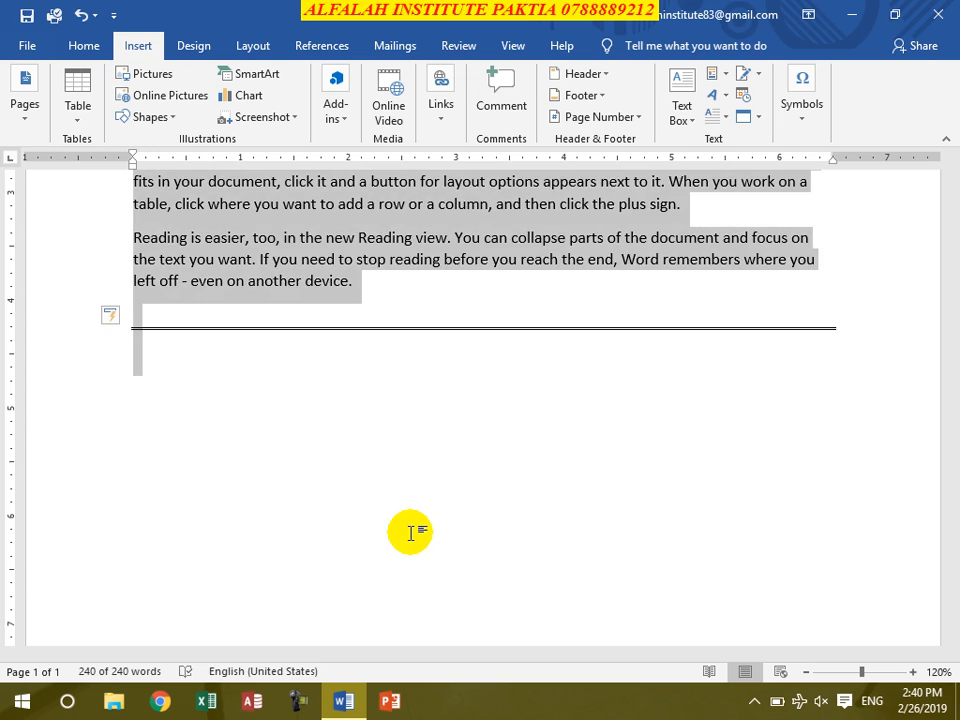
key("Delete")
left_click(716, 76)
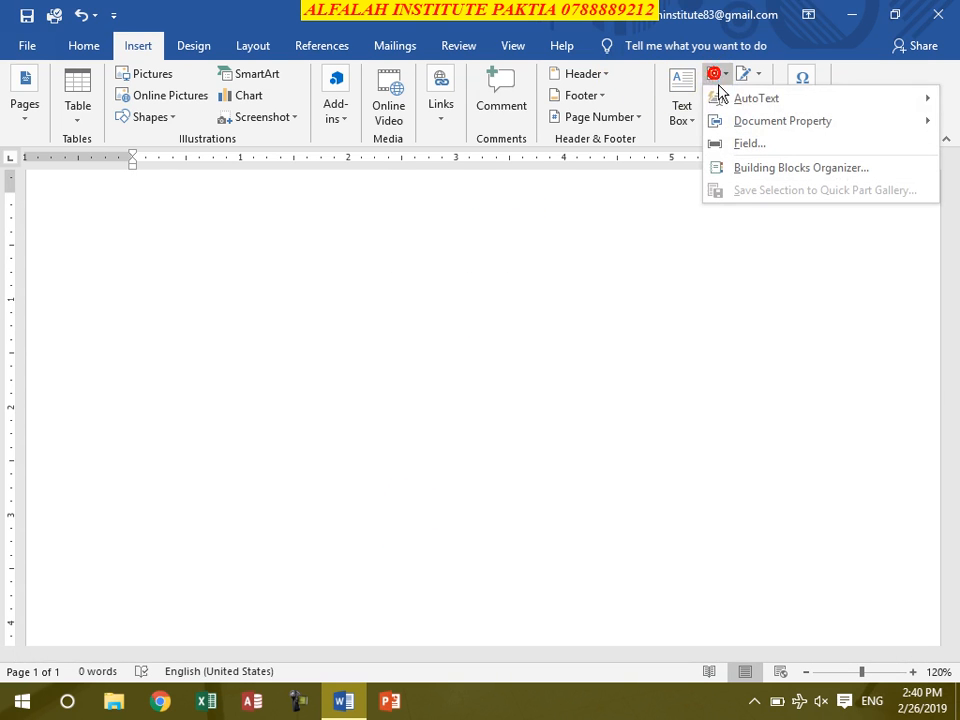
left_click(461, 369)
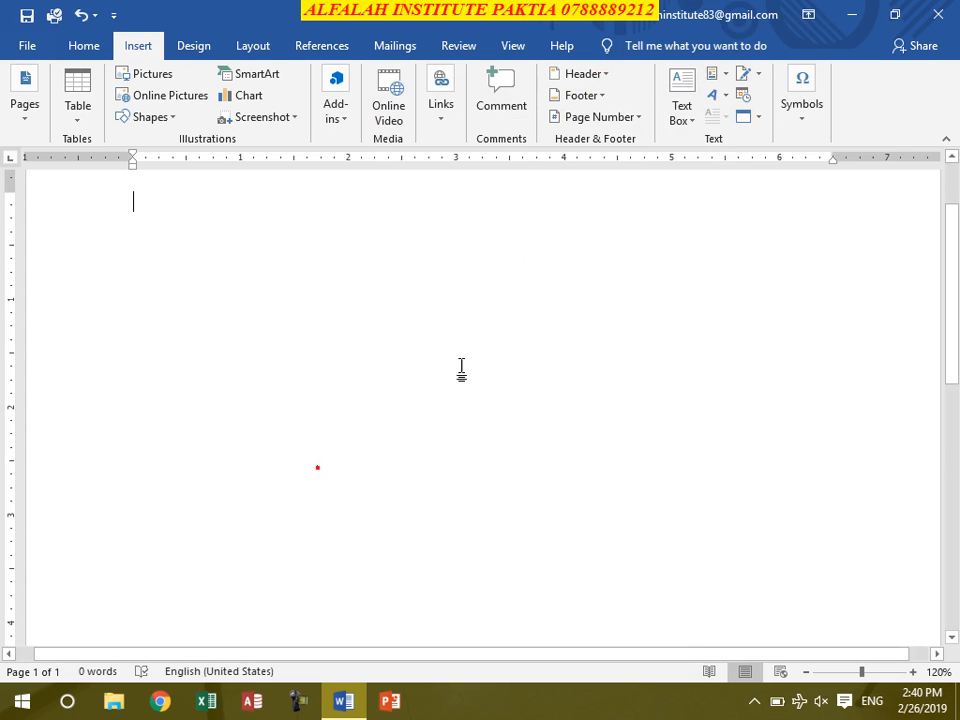
- Insert the Author document property into the empty document and delete it again
left_click(716, 76)
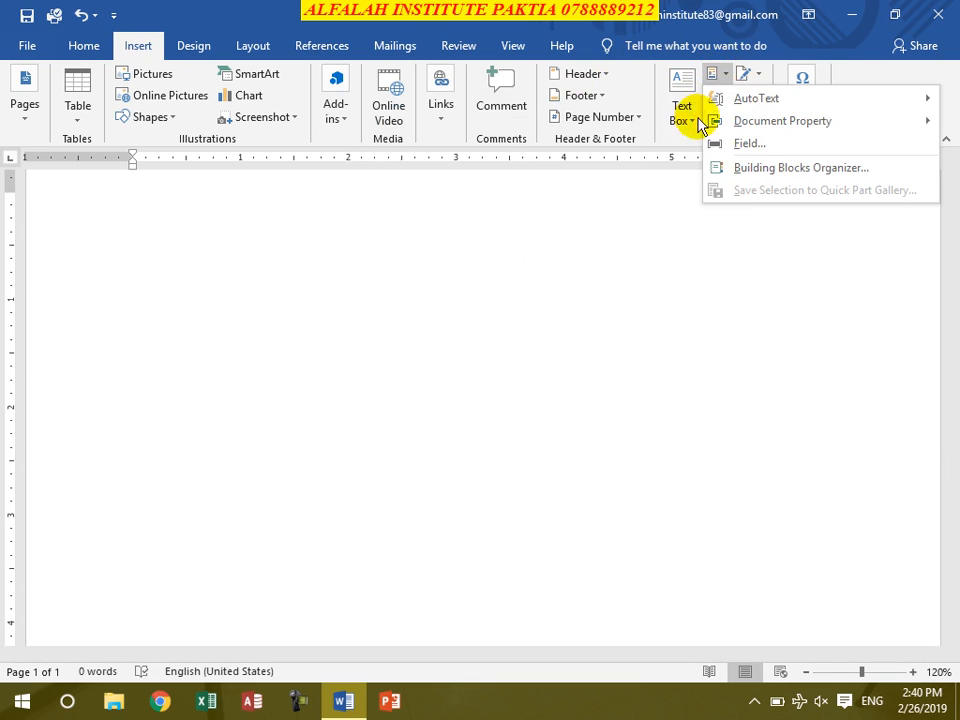
mouse_move(776, 122)
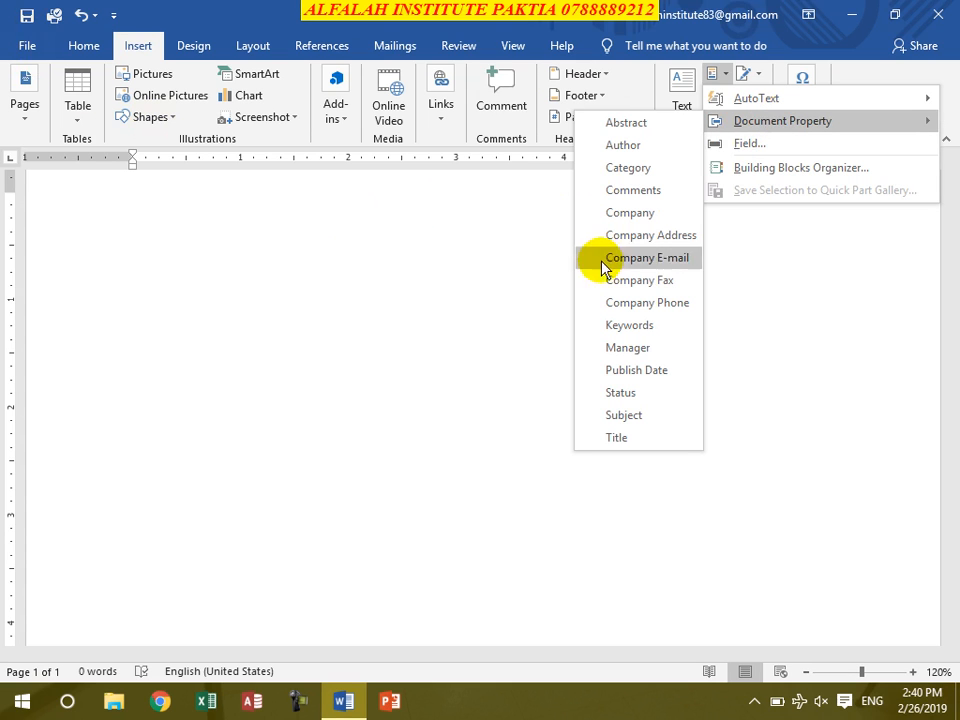
left_click(630, 145)
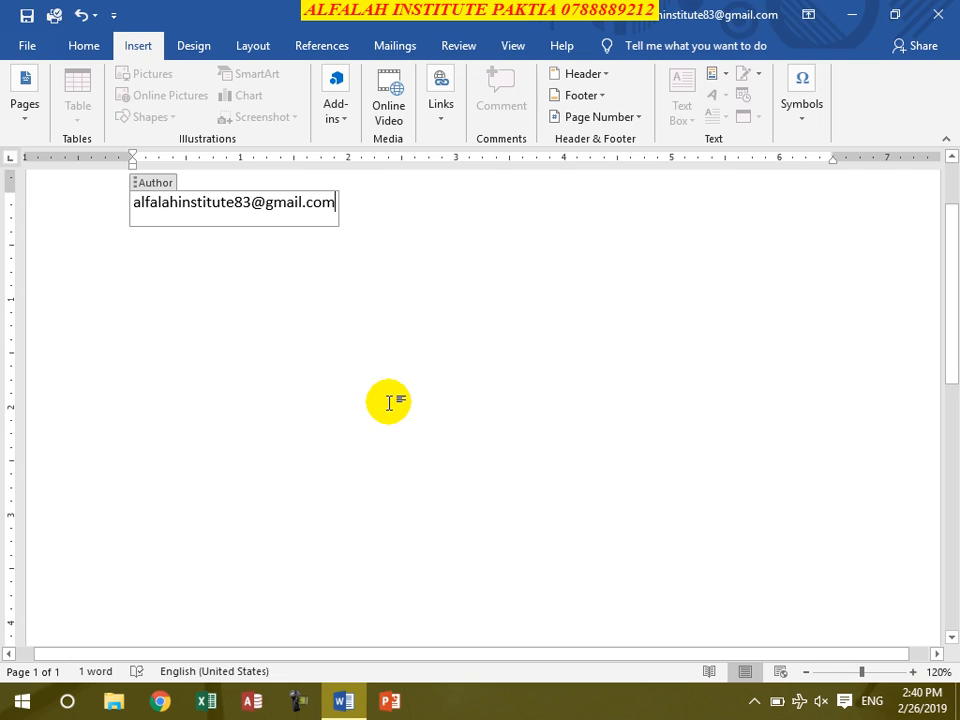
key("ctrl+a")
key("Delete")
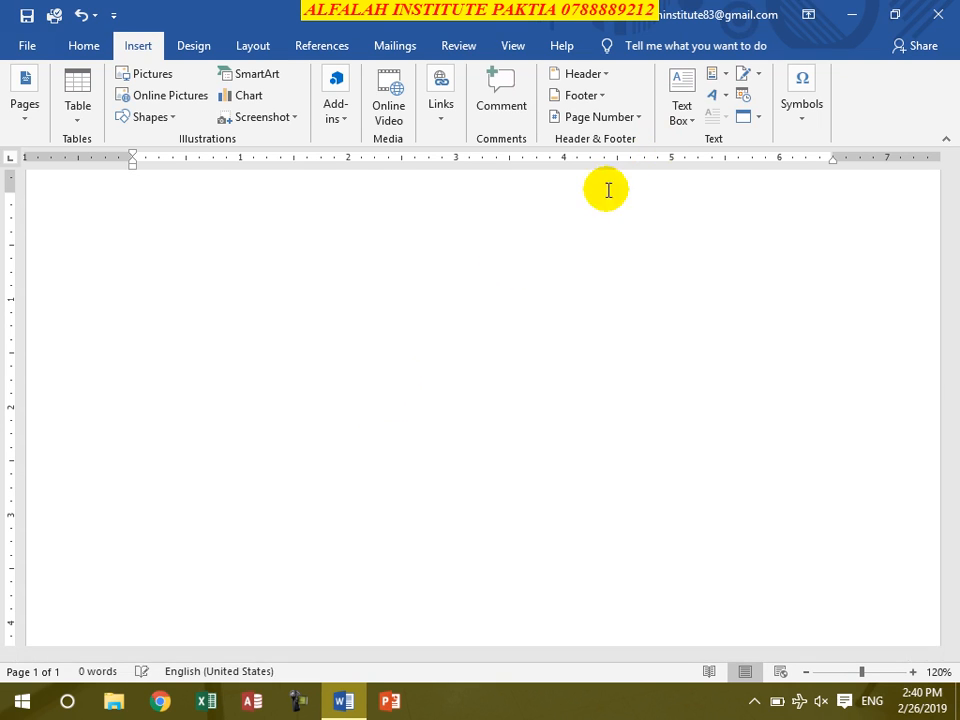
- Insert a Date field through Quick Parts in the "February 26, 2019" format
left_click(714, 80)
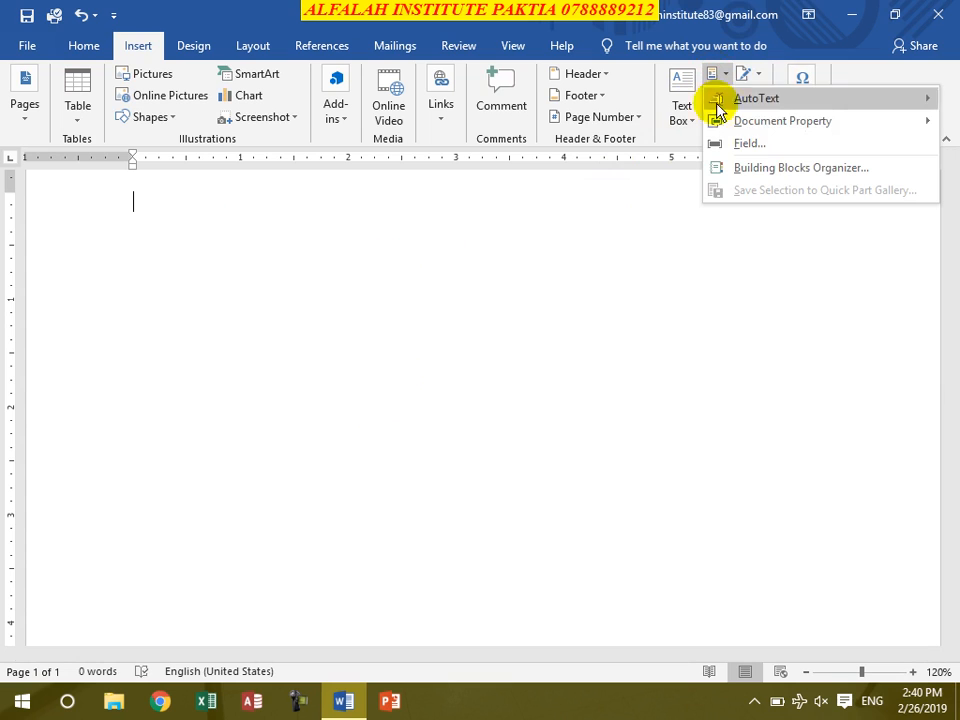
left_click(768, 150)
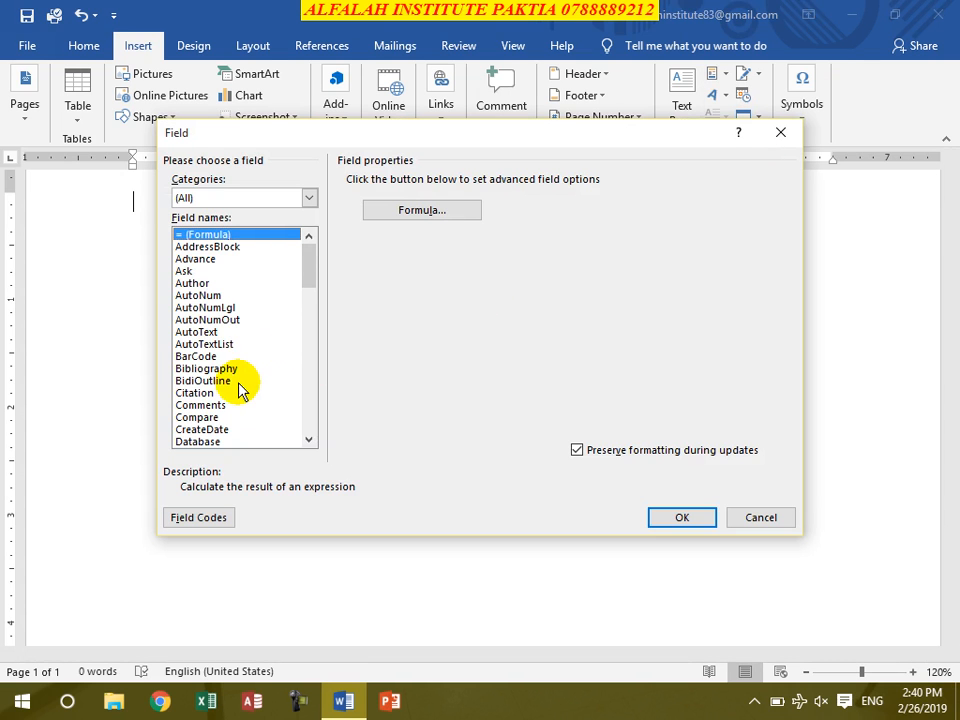
key("d")
left_click(309, 440)
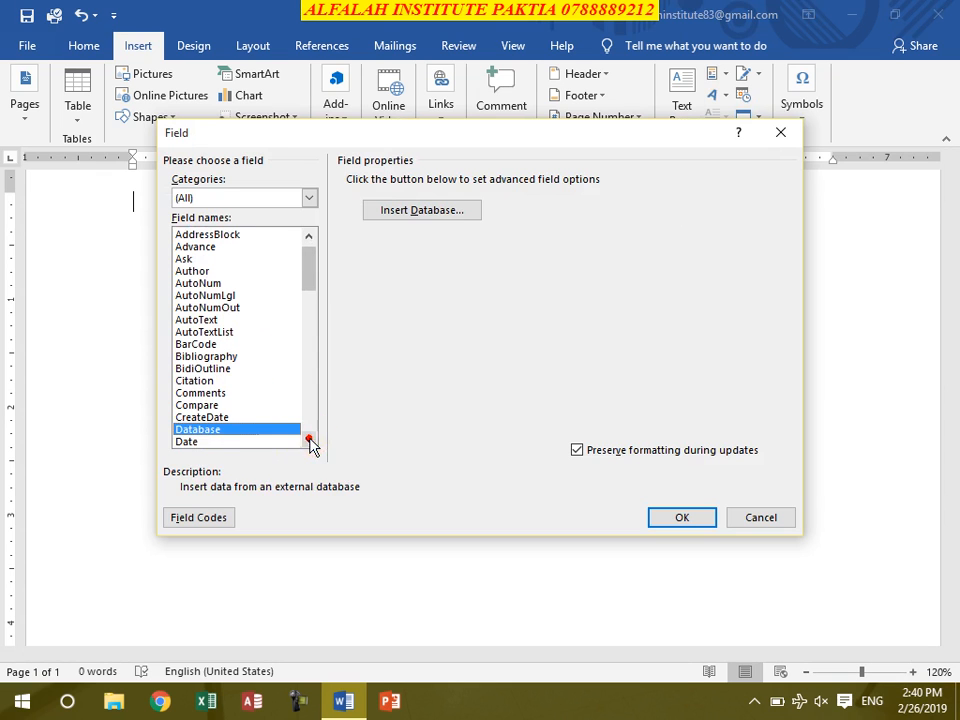
left_click(226, 440)
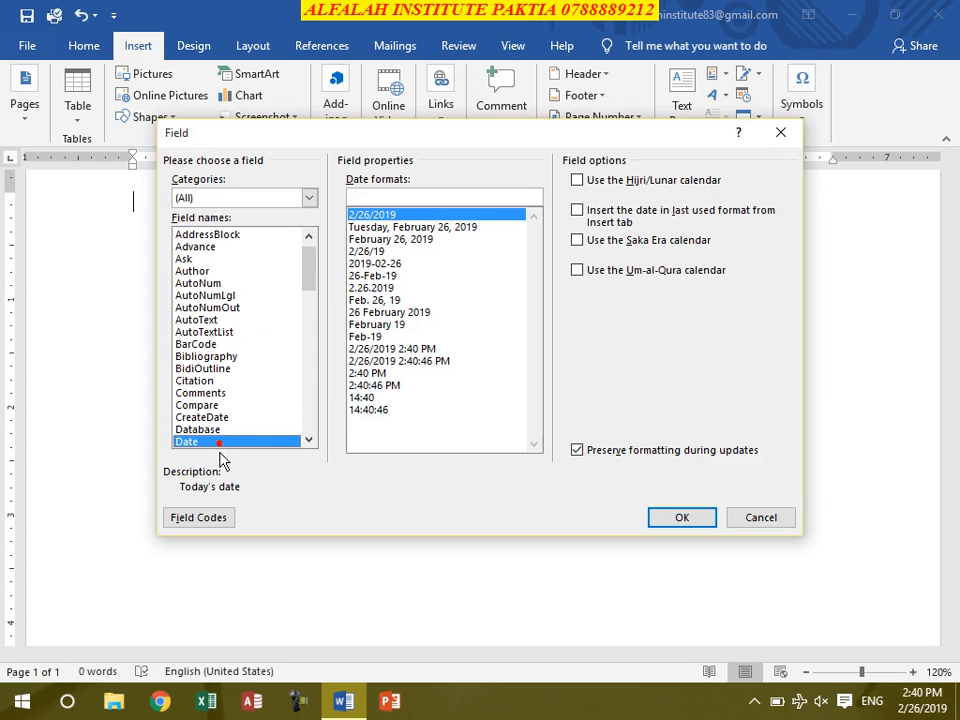
left_click(398, 240)
left_click(694, 519)
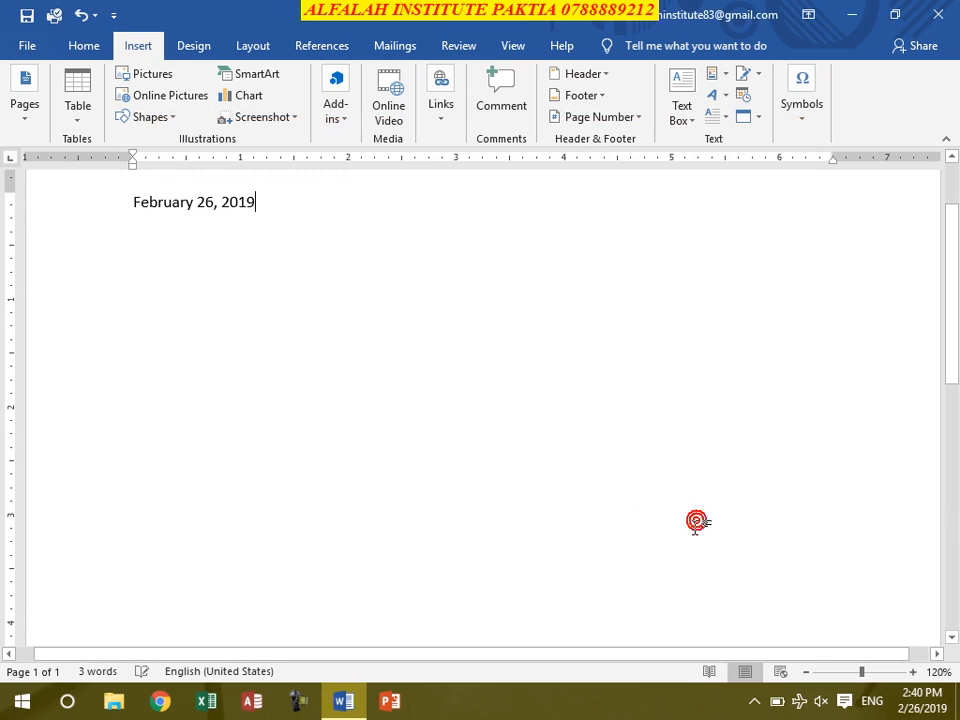
- Insert an automatically updating date on a new line using the Date and Time "February 26, 2019" format
key("Return")
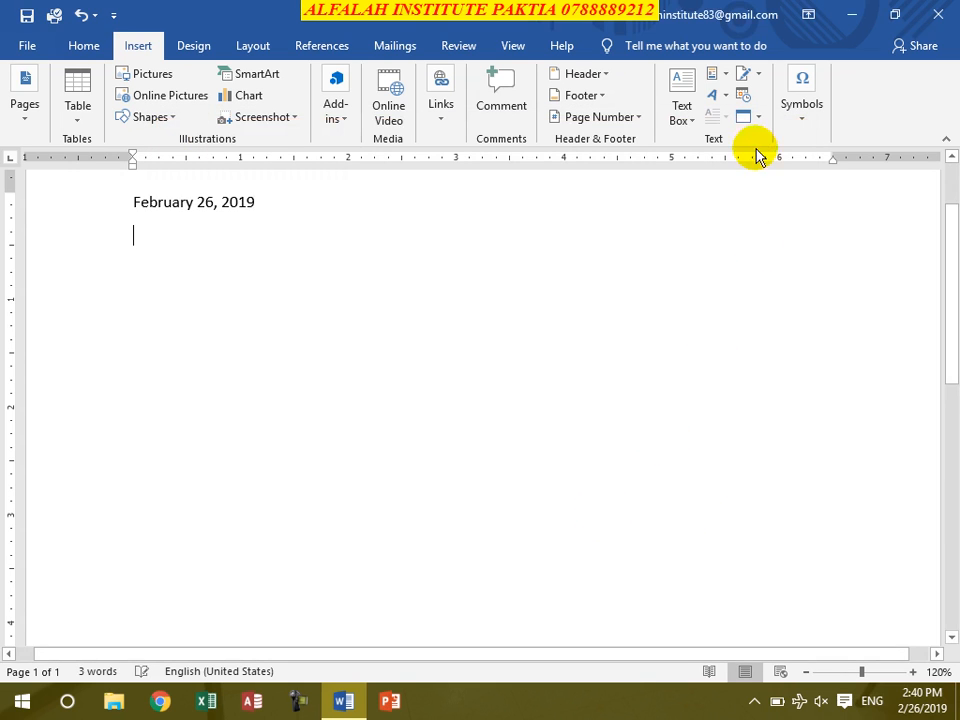
left_click(744, 96)
left_click(565, 450)
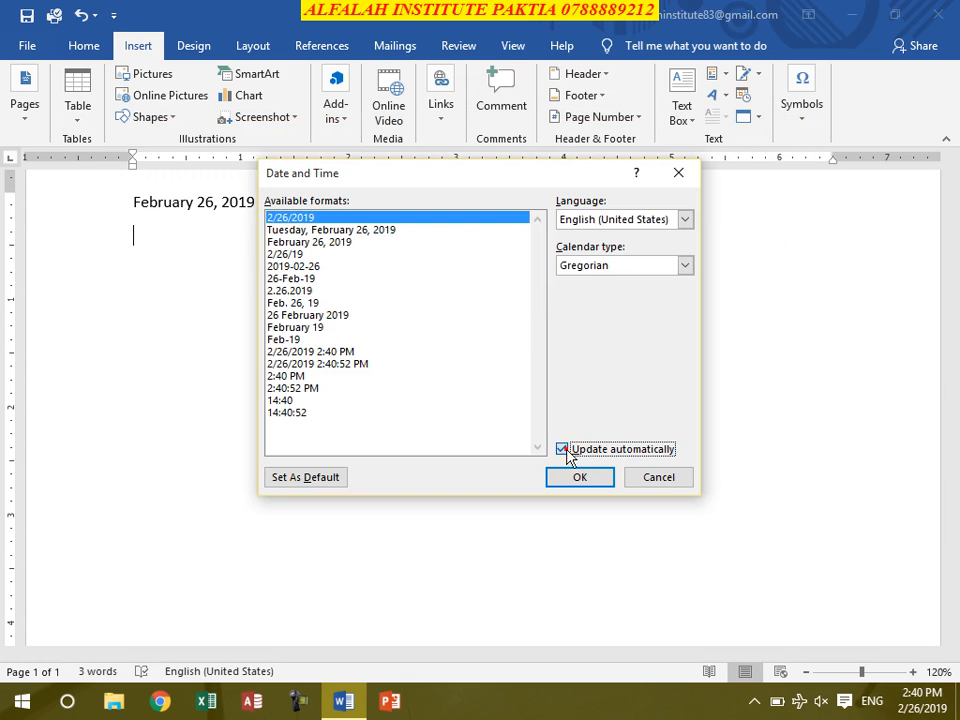
left_click(309, 243)
left_click(579, 477)
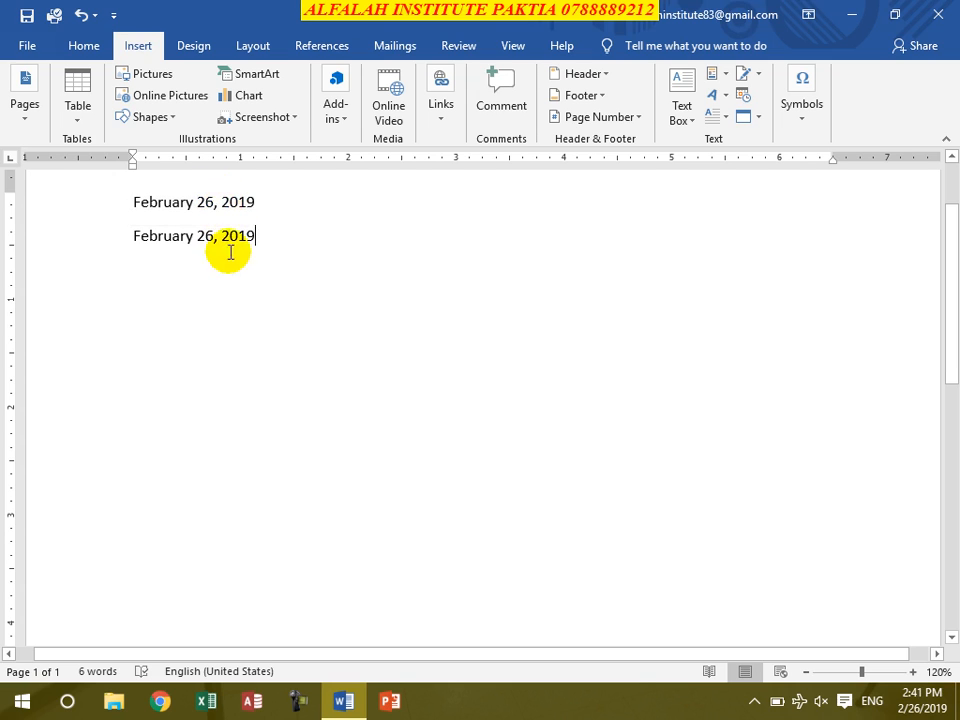
- Compare the two inserted dates by selecting the first date field and checking the Quick Parts options
left_click(214, 195)
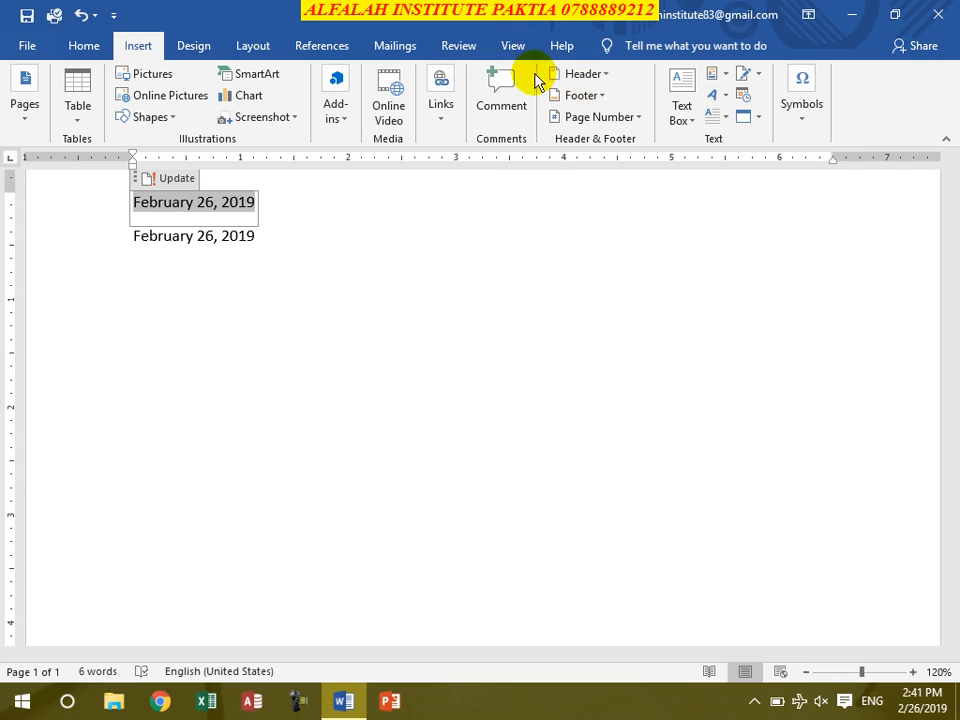
left_click(711, 74)
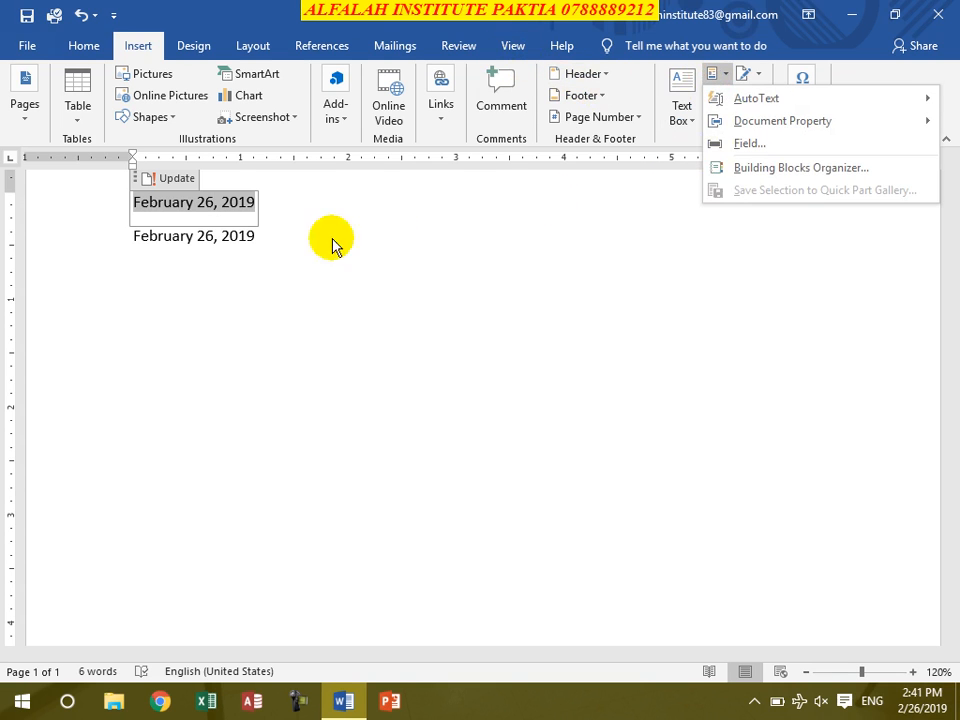
left_click(204, 206)
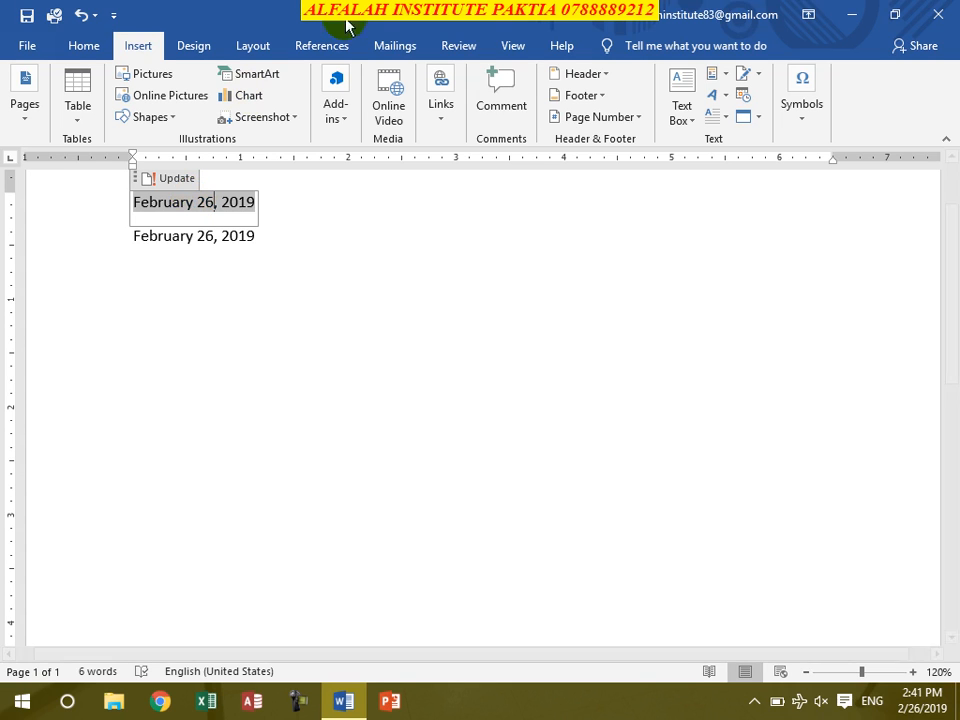
left_click(276, 238)
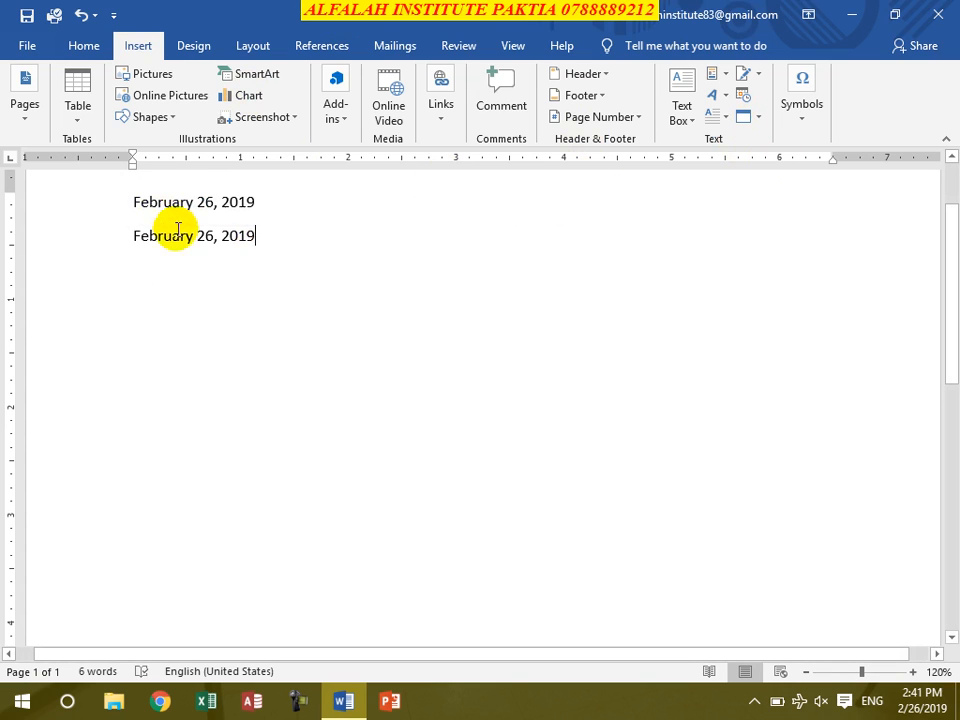
left_click(205, 205)
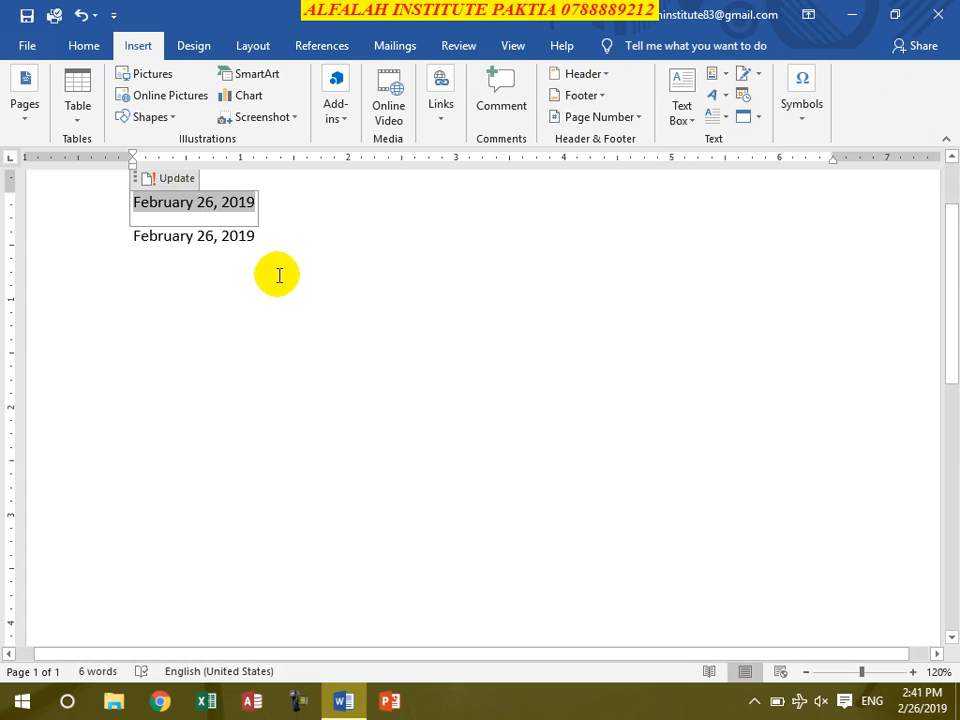
- Clear both inserted dates from the document
key("ctrl+a")
key("Delete")
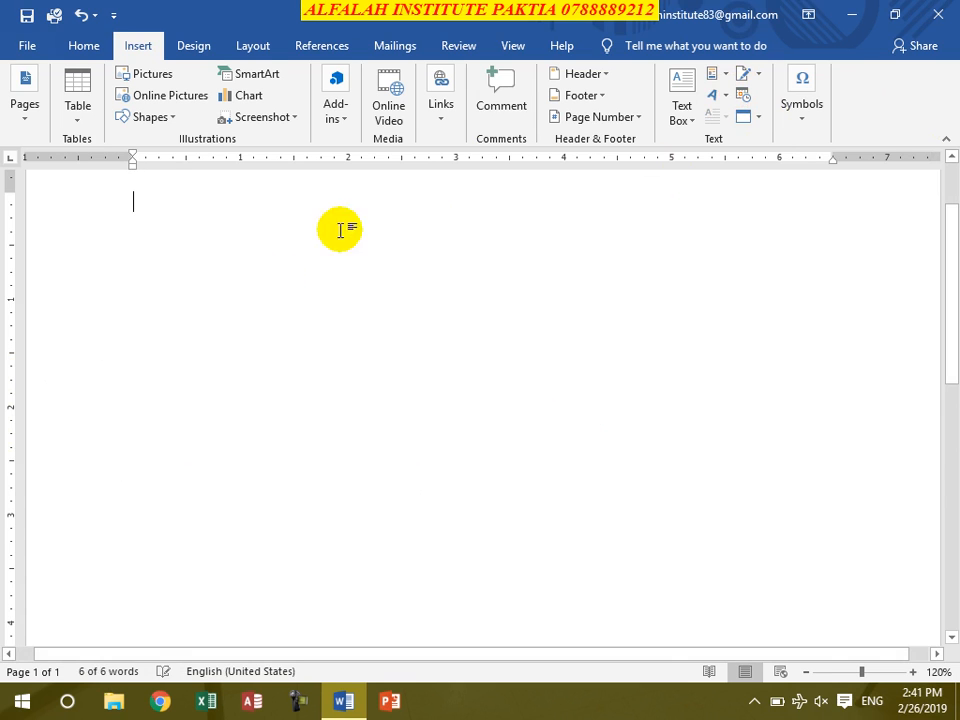
left_click(717, 77)
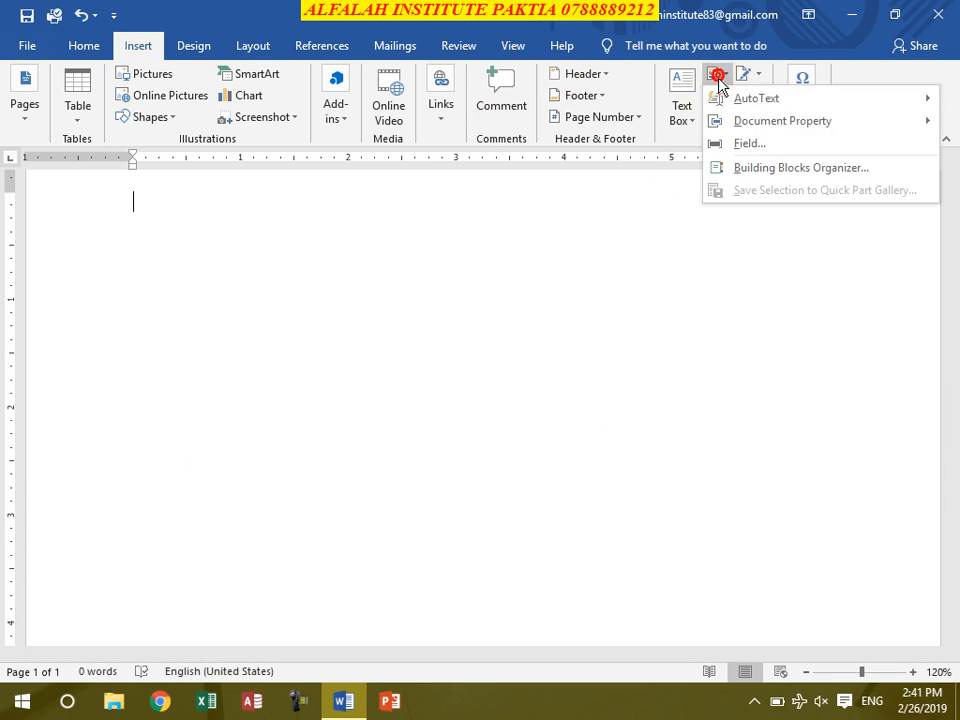
left_click(223, 285)
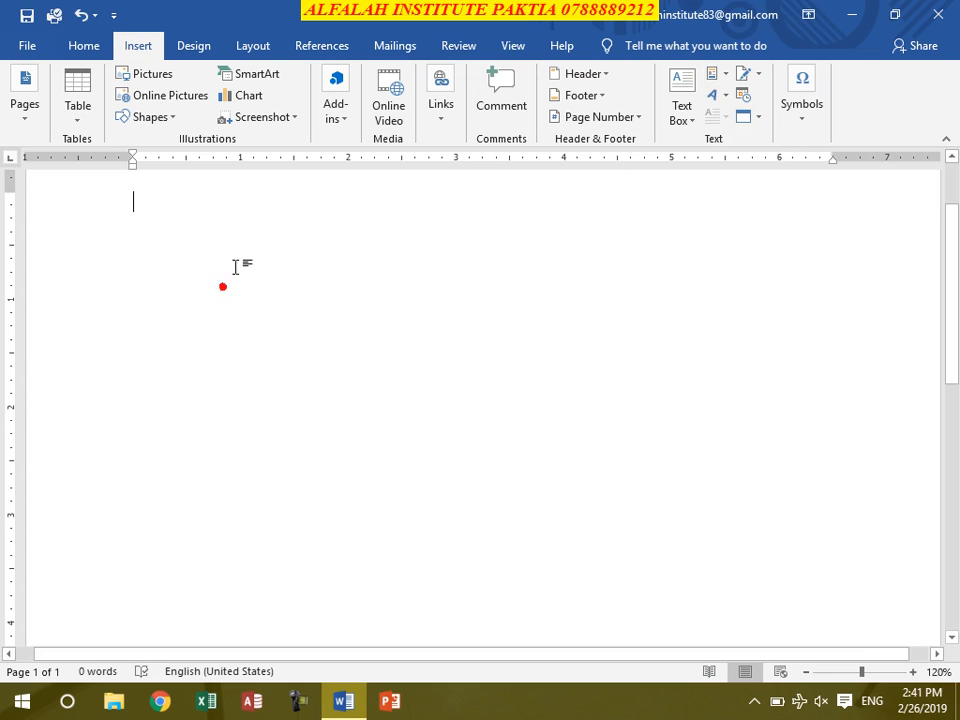
- Review the galleries of saved AutoText entries, built-in cover pages and Quick Tables without inserting anything
left_click(714, 80)
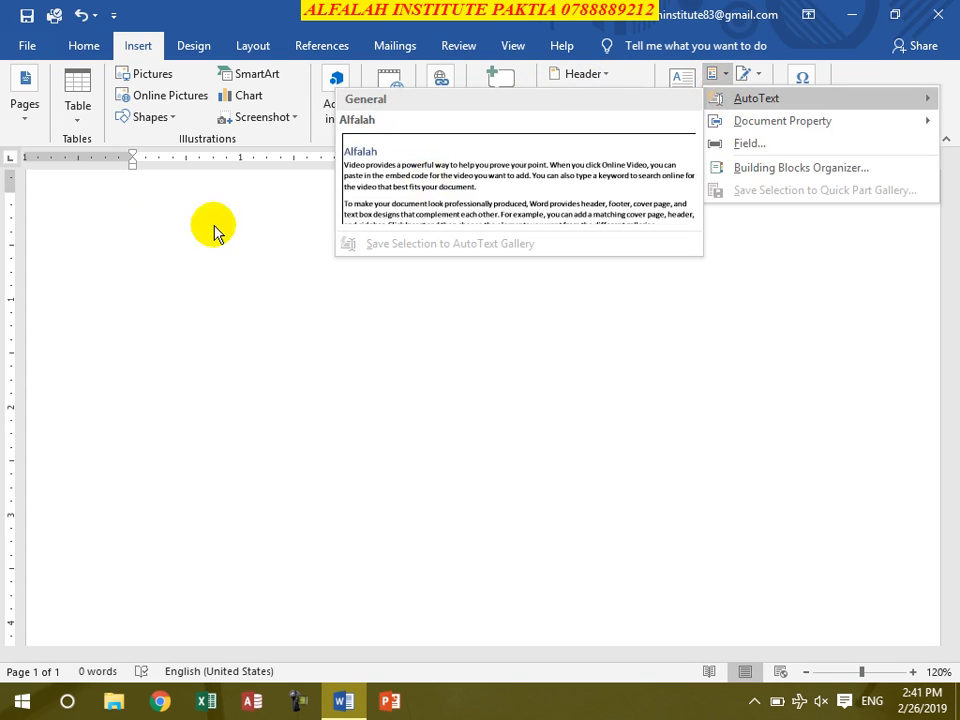
left_click(113, 240)
left_click(26, 105)
left_click(23, 198)
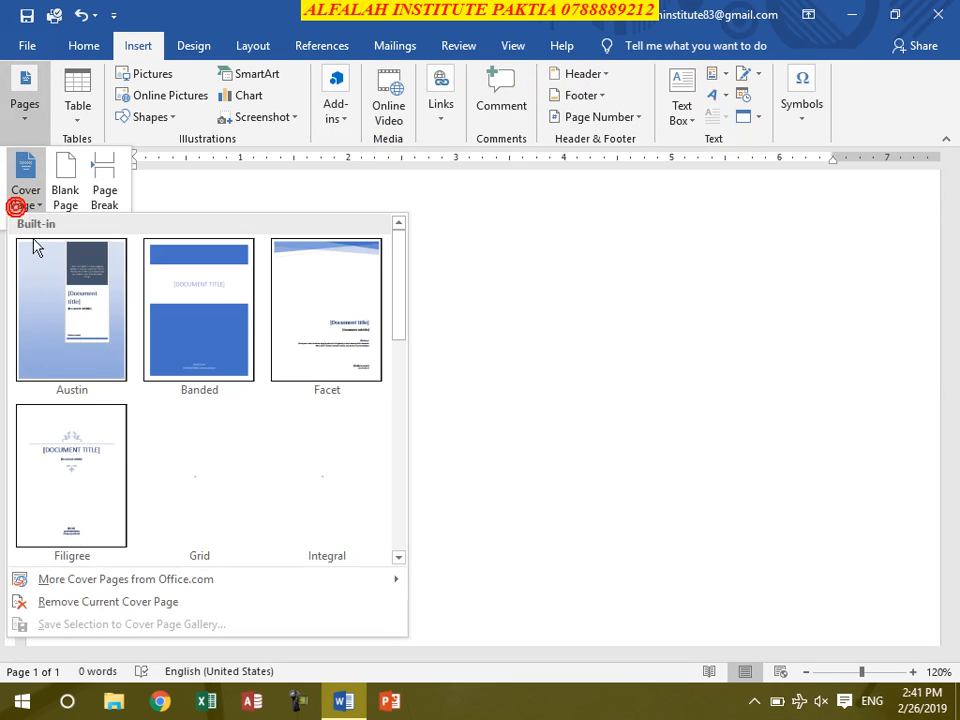
left_click(506, 373)
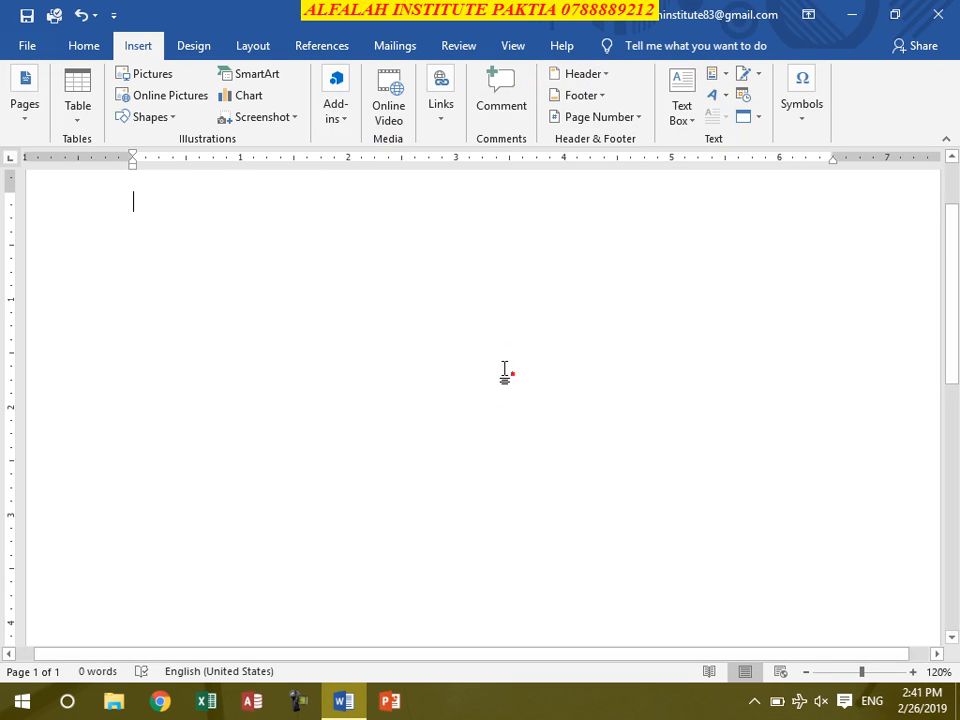
left_click(82, 112)
left_click(148, 401)
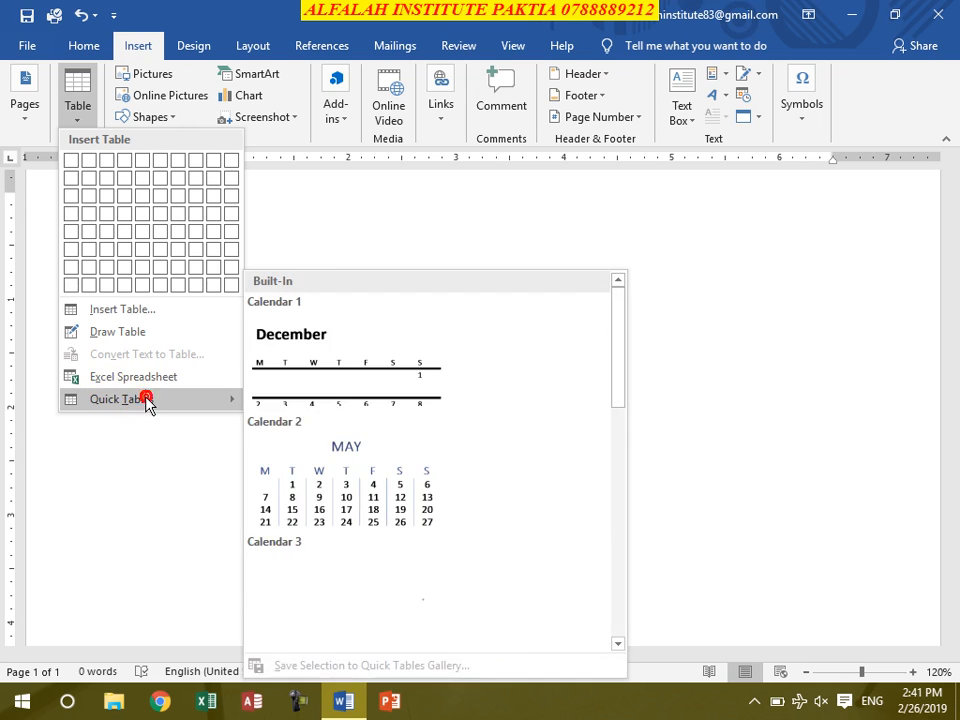
left_click(321, 254)
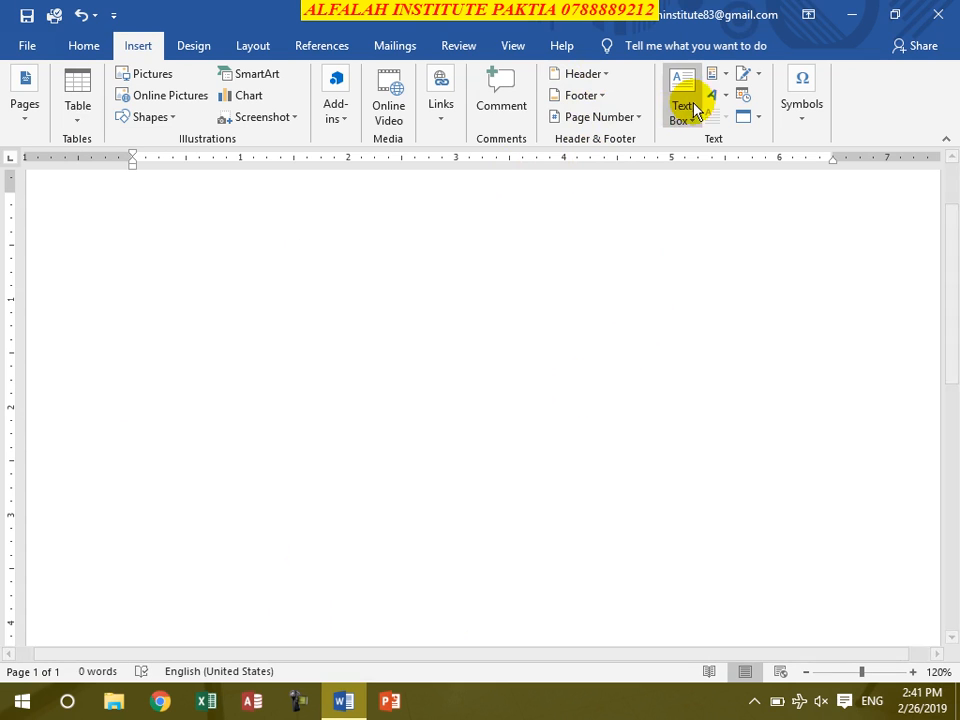
- Open the Building Blocks Organizer and preview the Bibliography and References building blocks
left_click(713, 79)
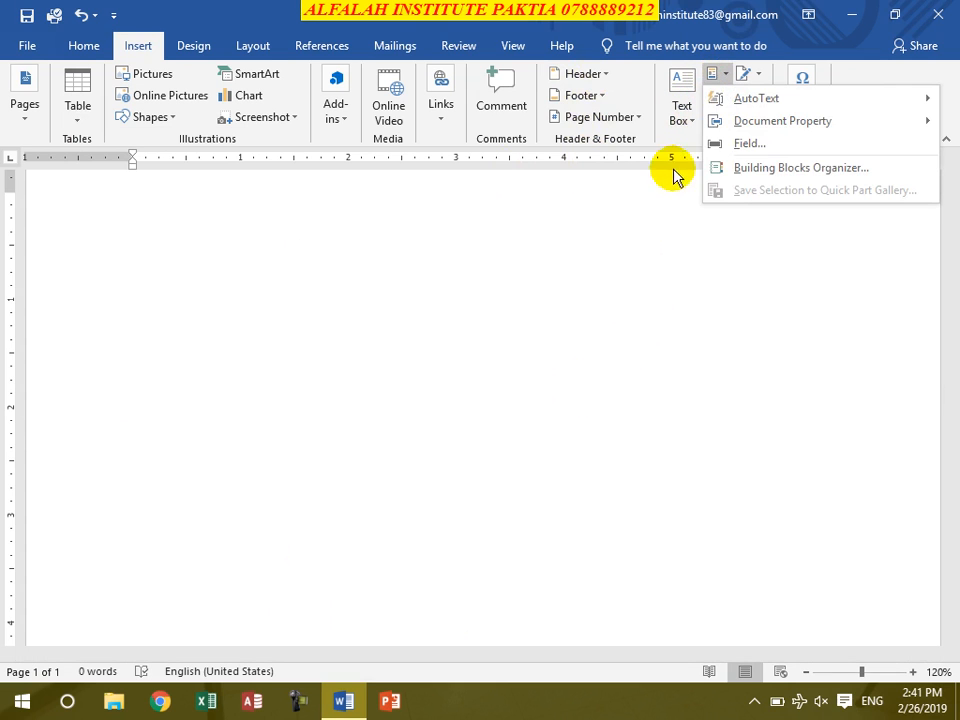
left_click(752, 169)
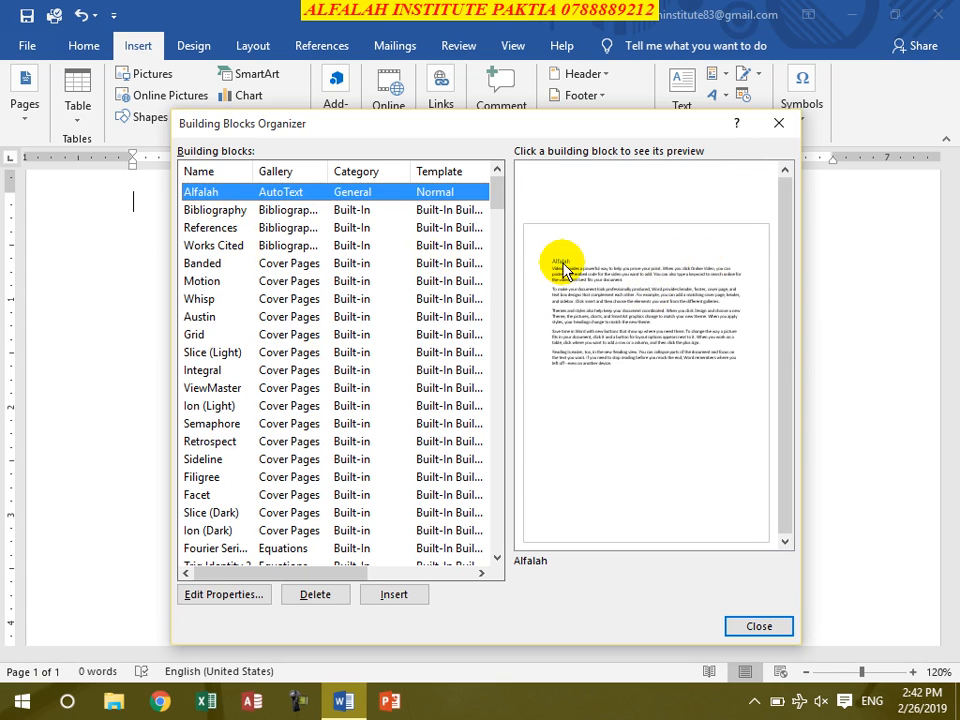
left_click(292, 212)
left_click(281, 231)
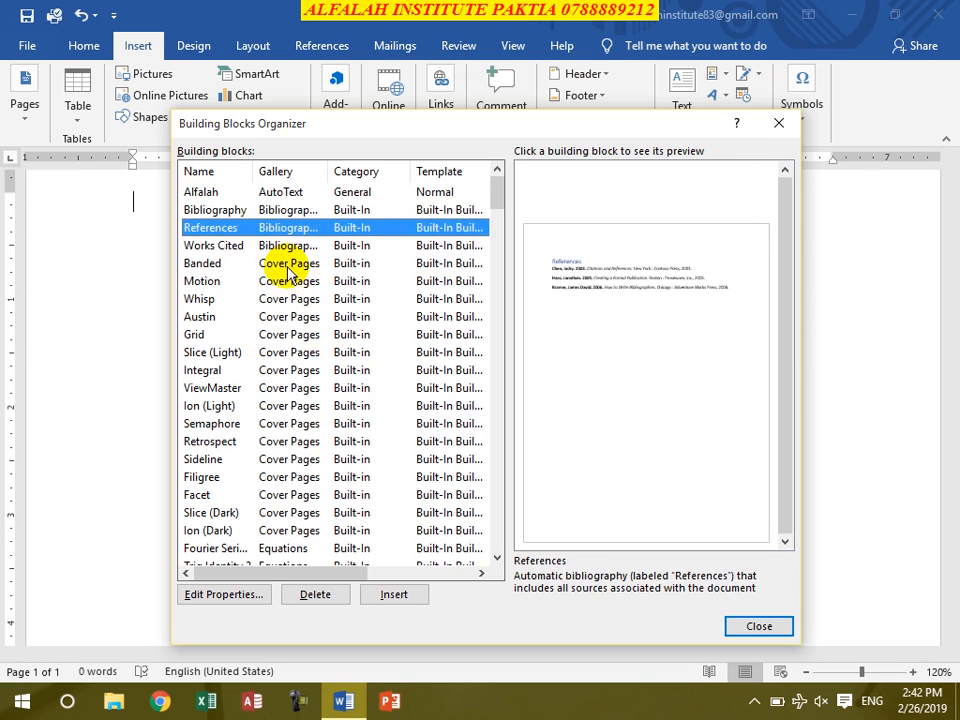
- Preview the cover page building blocks Banded, Motion, Whisp, Austin, Slice (Light) and Ion (Light) in the organizer
left_click(285, 264)
left_click(288, 299)
left_click(289, 281)
left_click(293, 298)
left_click(299, 284)
left_click(295, 299)
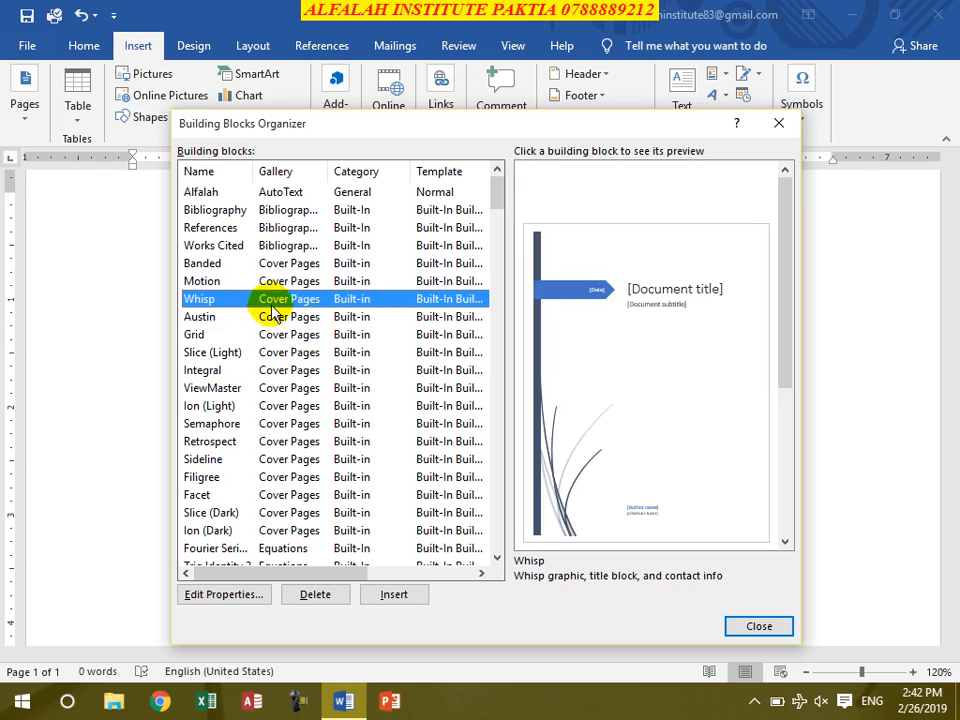
left_click(279, 317)
left_click(272, 352)
left_click(255, 399)
- Preview the Quadratic Formula equation and the Facet (Even Page) footer building blocks
scroll(275, 450, "down", 5)
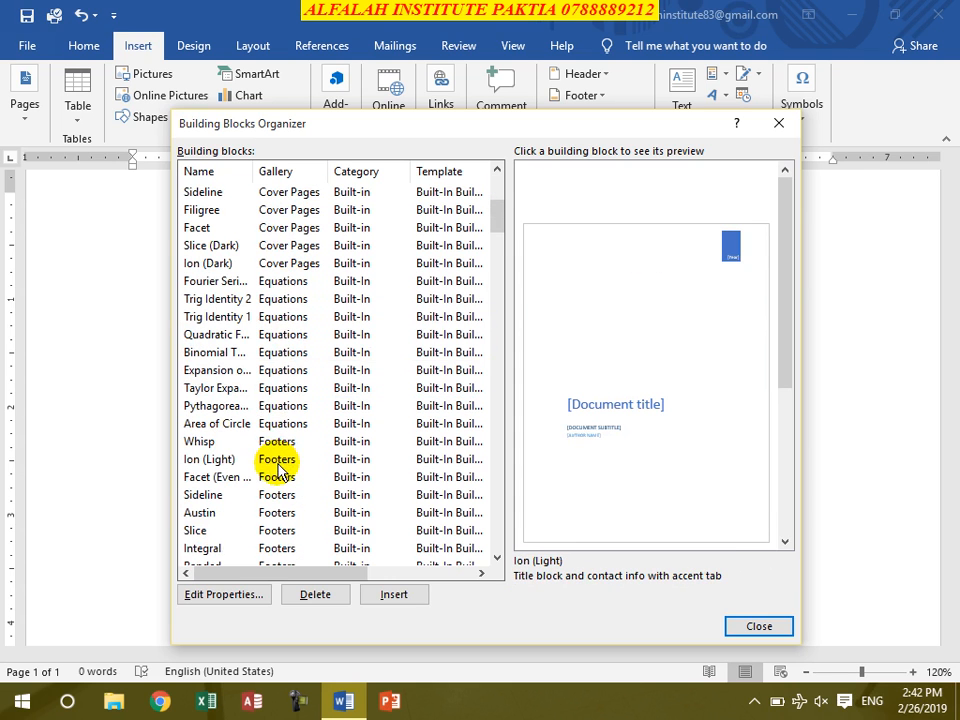
left_click(276, 334)
left_click(275, 477)
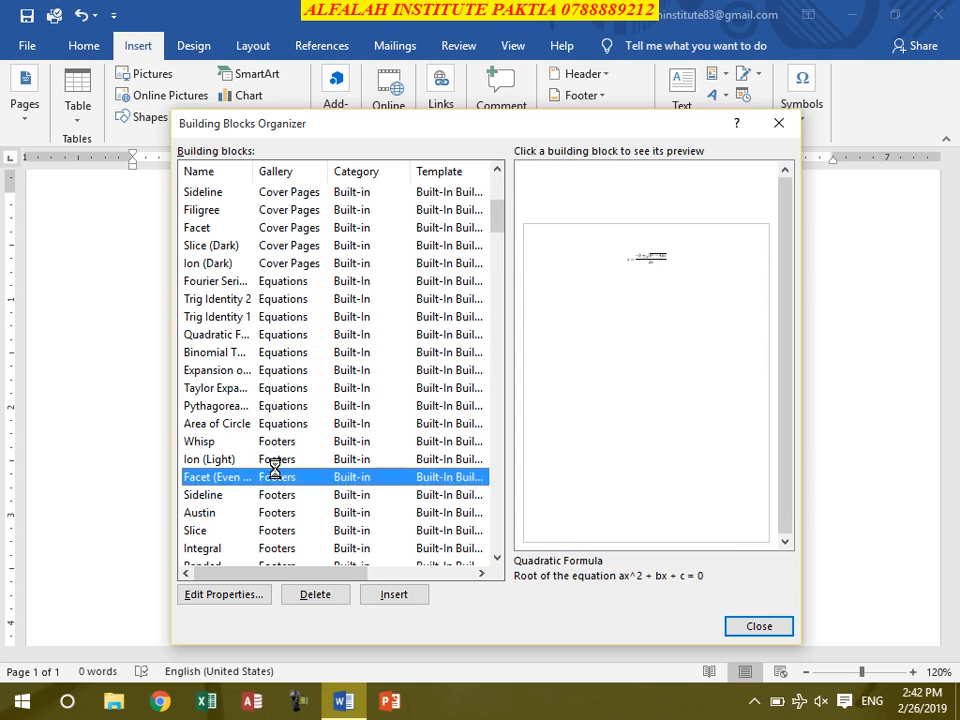
- Preview the Facet (Odd Page) and Plain Number building blocks while going through the footer, header and page number entries
scroll(279, 478, "down", 6)
left_click(276, 460)
left_click(279, 495)
scroll(279, 495, "down", 12)
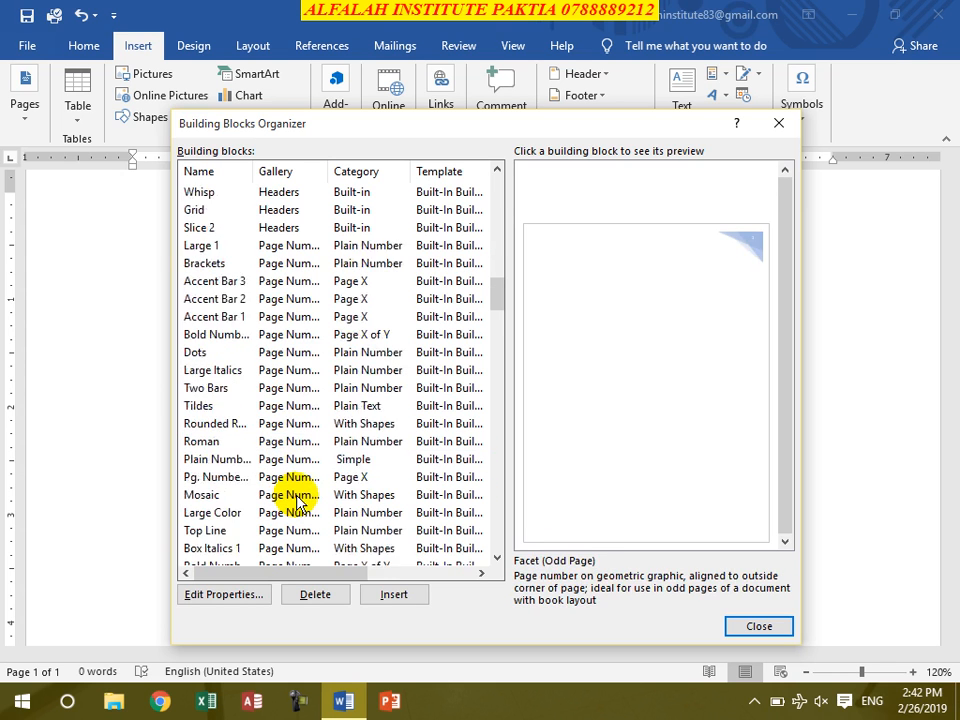
left_click(281, 405)
scroll(297, 493, "down", 20)
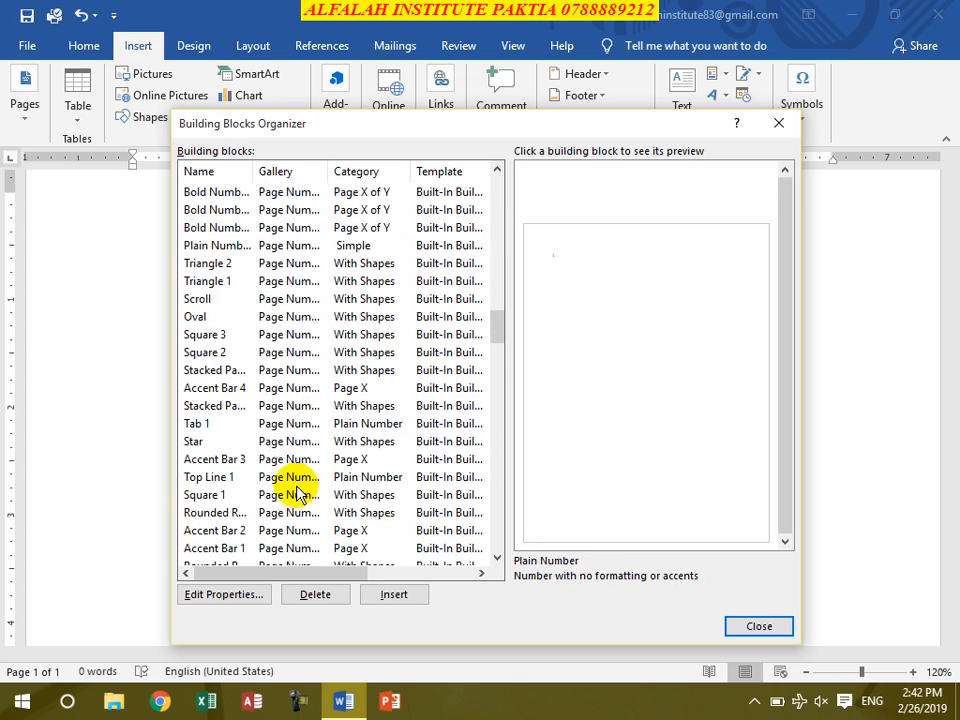
scroll(297, 490, "down", 11)
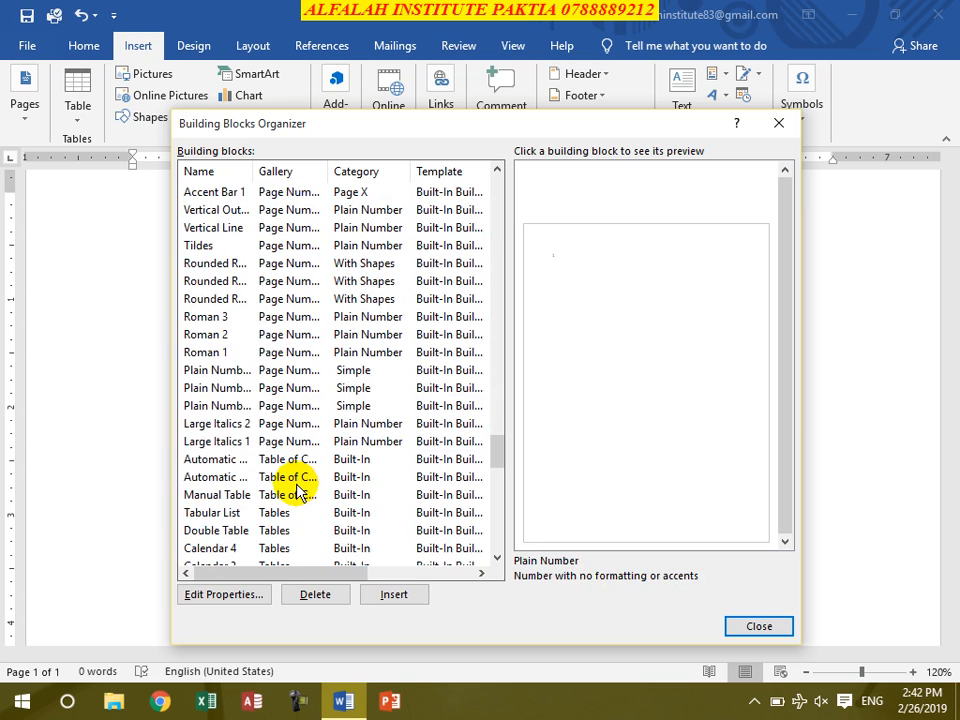
- Preview the Manual Table contents block and the Tabular List, Double Table, Calendar 4 and Calendar 2 table building blocks
left_click(289, 479)
left_click(284, 494)
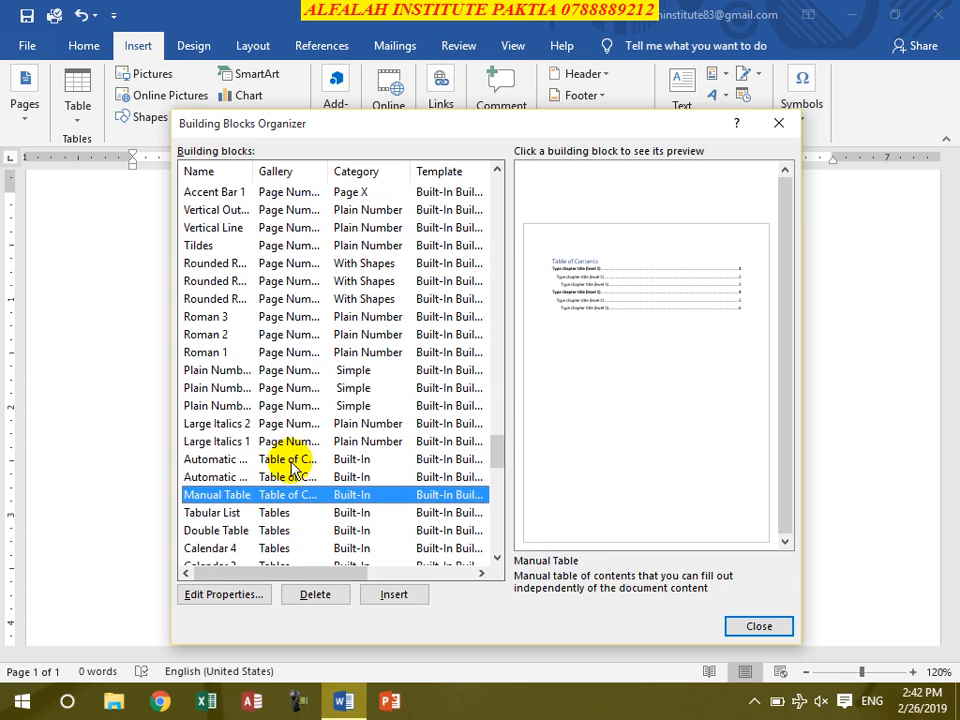
left_click(282, 512)
left_click(280, 530)
scroll(293, 530, "down", 3)
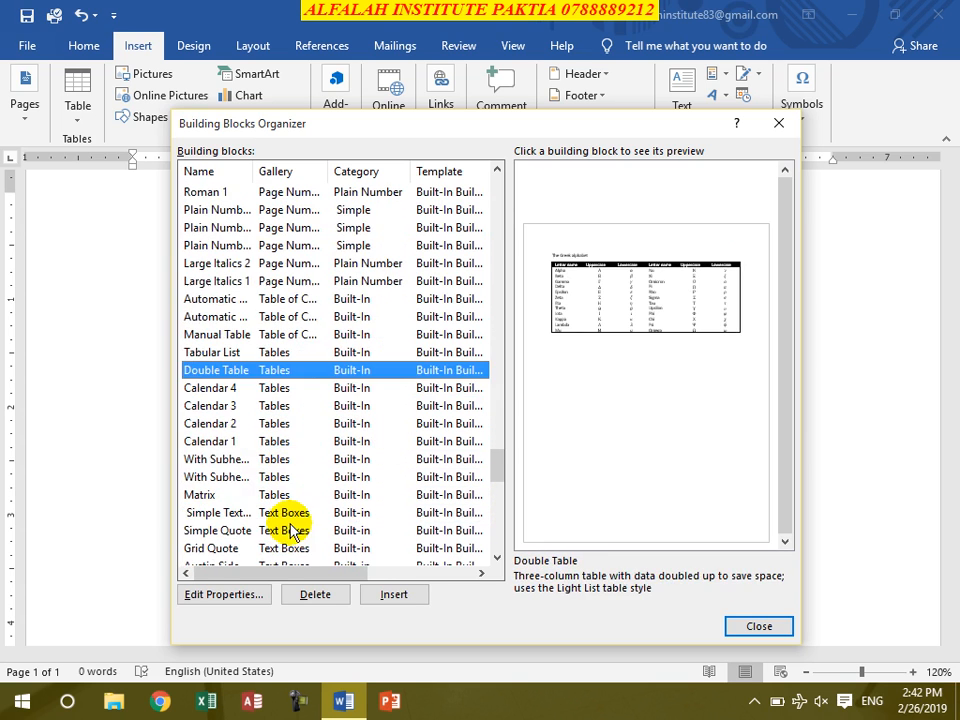
left_click(272, 388)
left_click(274, 423)
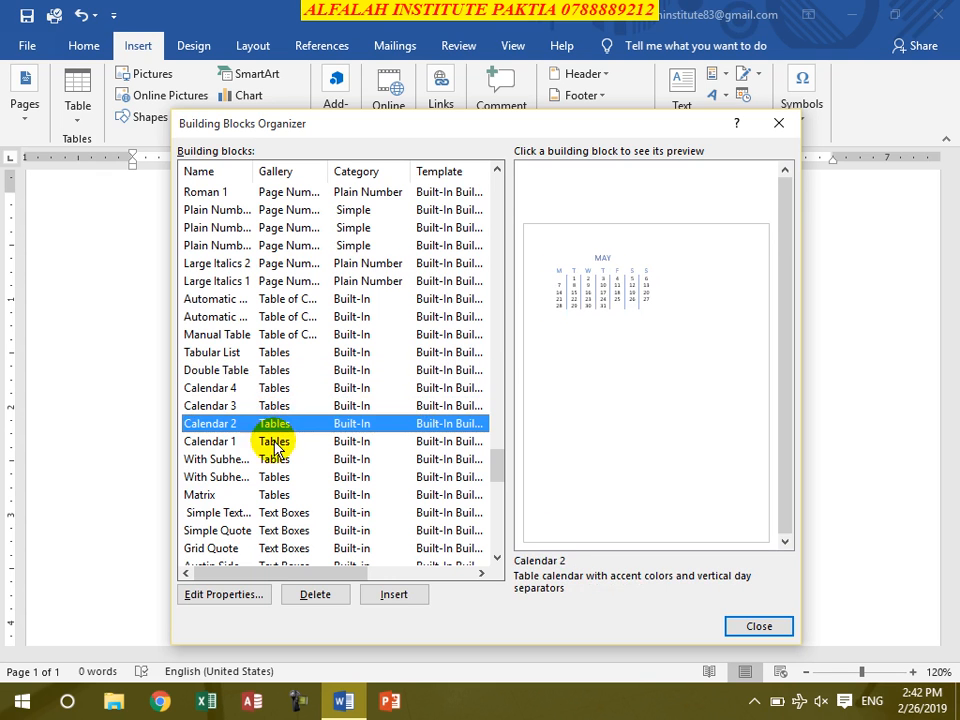
- Preview the Austin Sidebar, Grid Quote, Simple Quote, Austin Quote and Motion Quote text box building blocks
scroll(257, 508, "down", 2)
left_click(272, 459)
left_click(268, 442)
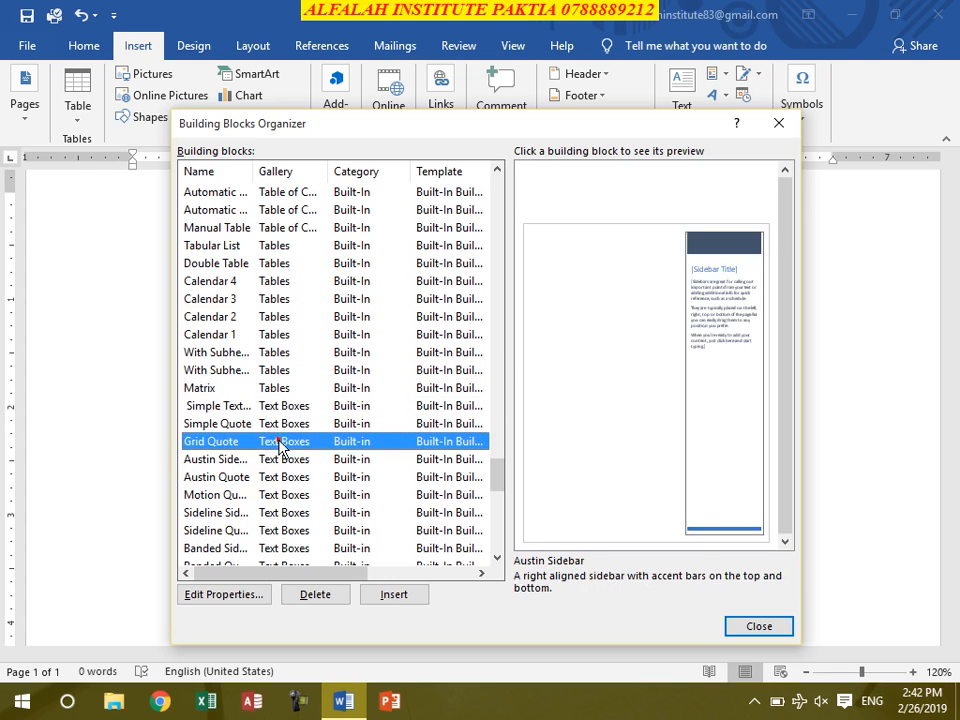
left_click(280, 425)
left_click(253, 477)
left_click(277, 496)
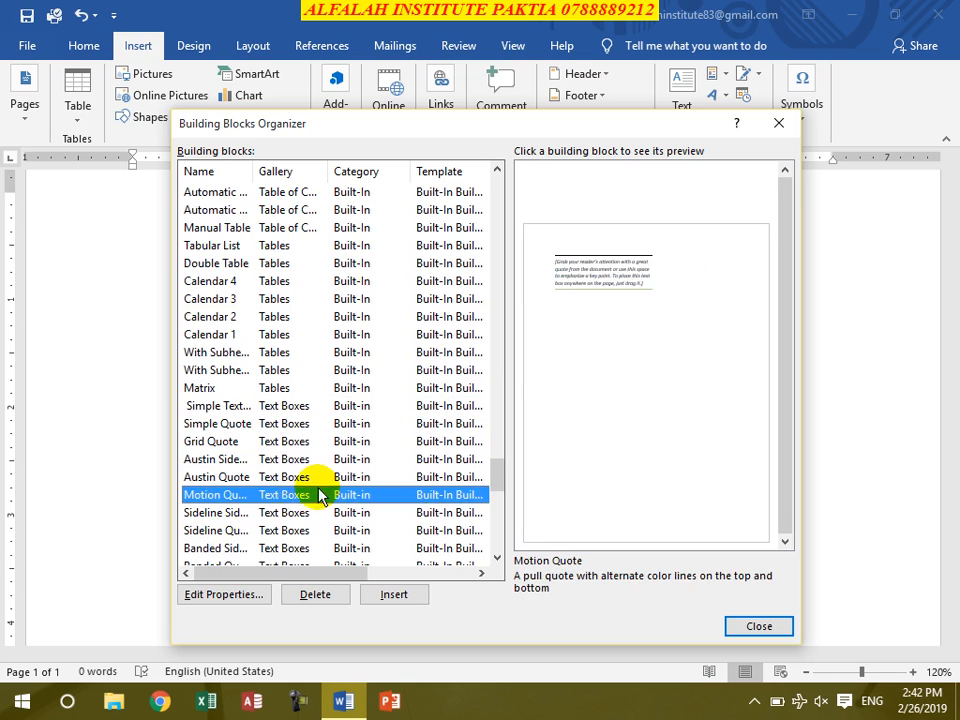
- Preview more of the sidebar and quote text box building blocks, including Filigree Quote
scroll(297, 476, "down", 3)
left_click(290, 352)
left_click(292, 370)
left_click(287, 423)
left_click(290, 459)
left_click(294, 495)
scroll(332, 456, "down", 10)
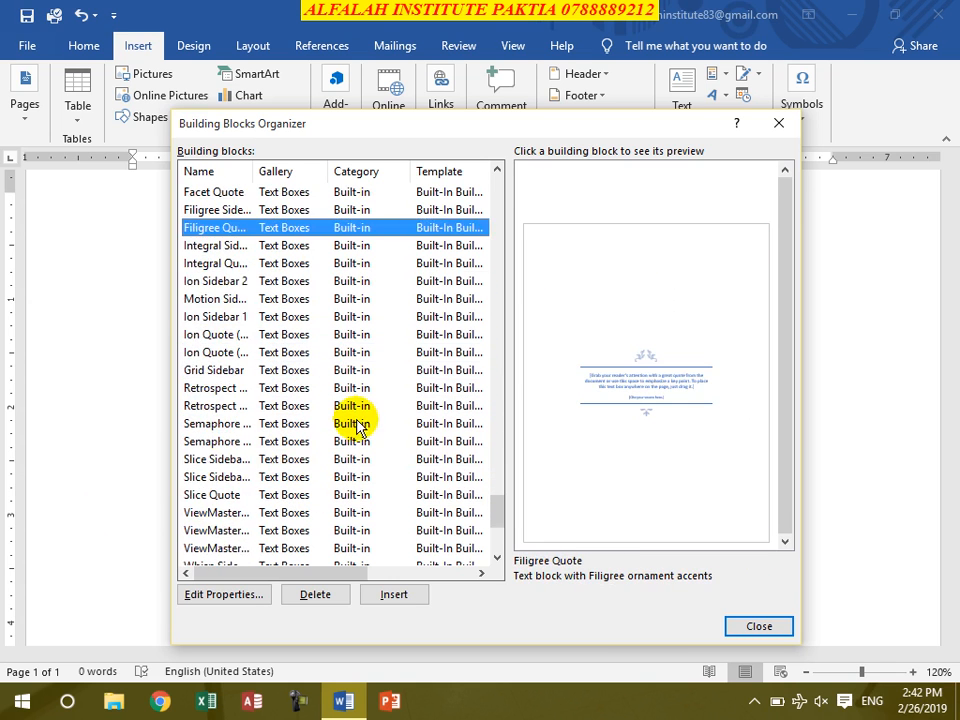
- Preview the last text box building blocks and the DO NOT COPY 1, URGENT 1 and URGENT 2 watermarks
left_click(268, 388)
left_click(266, 352)
left_click(268, 316)
left_click(276, 263)
left_click(270, 228)
left_click(253, 335)
left_click(253, 405)
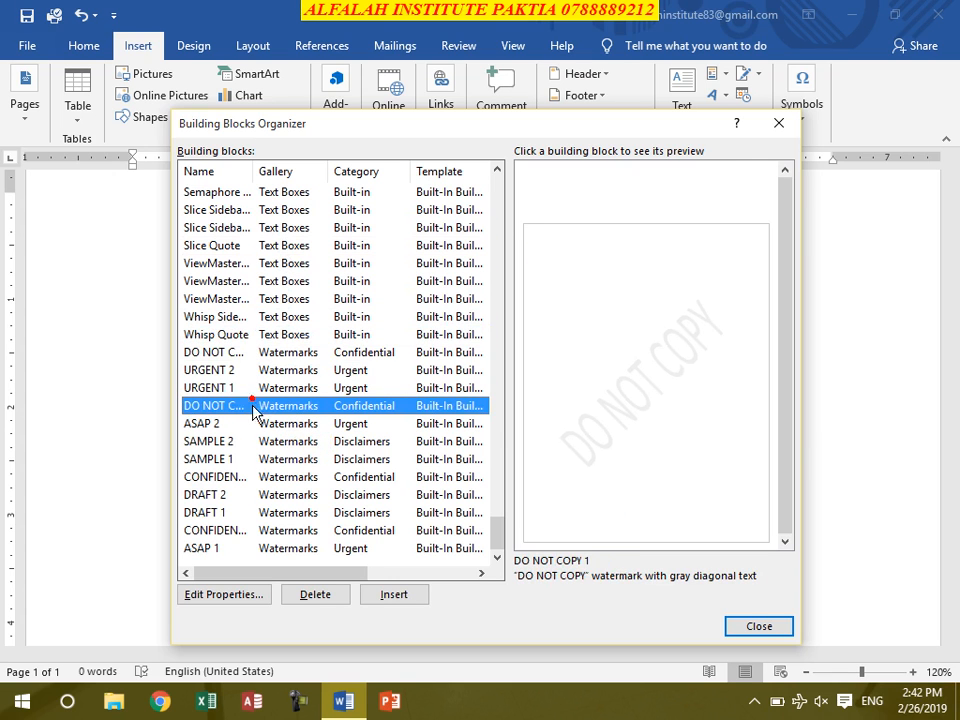
left_click(294, 389)
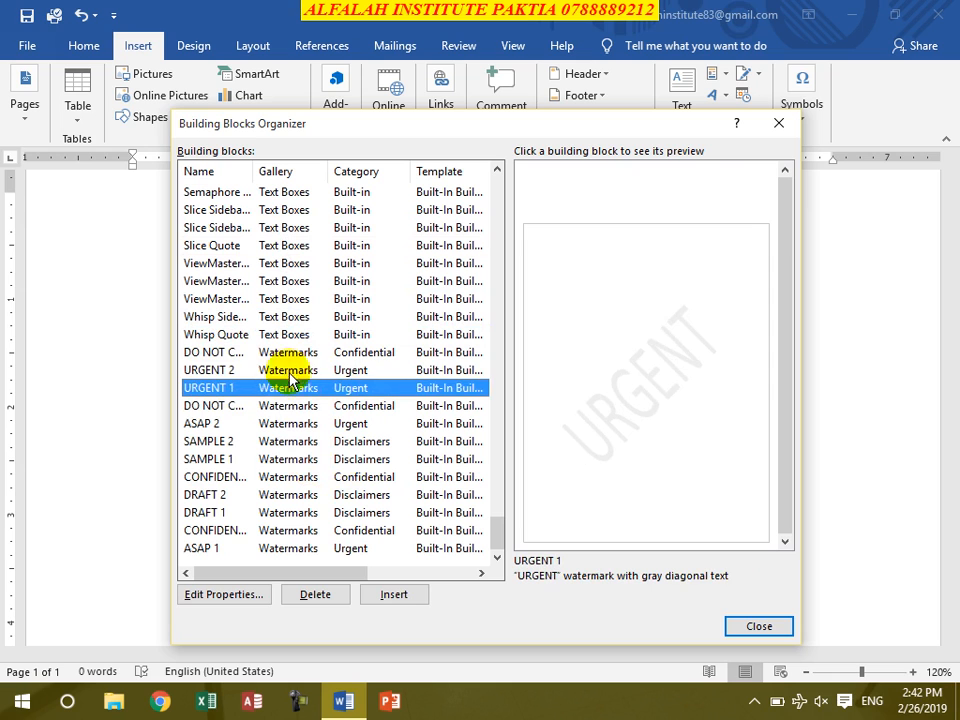
left_click(288, 370)
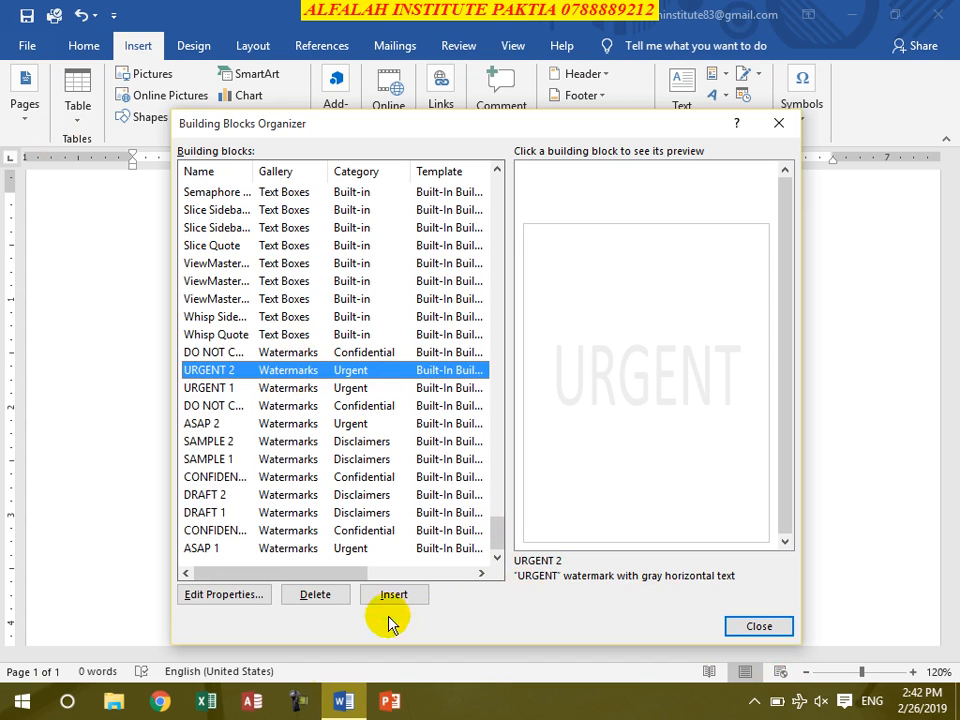
left_click(360, 406)
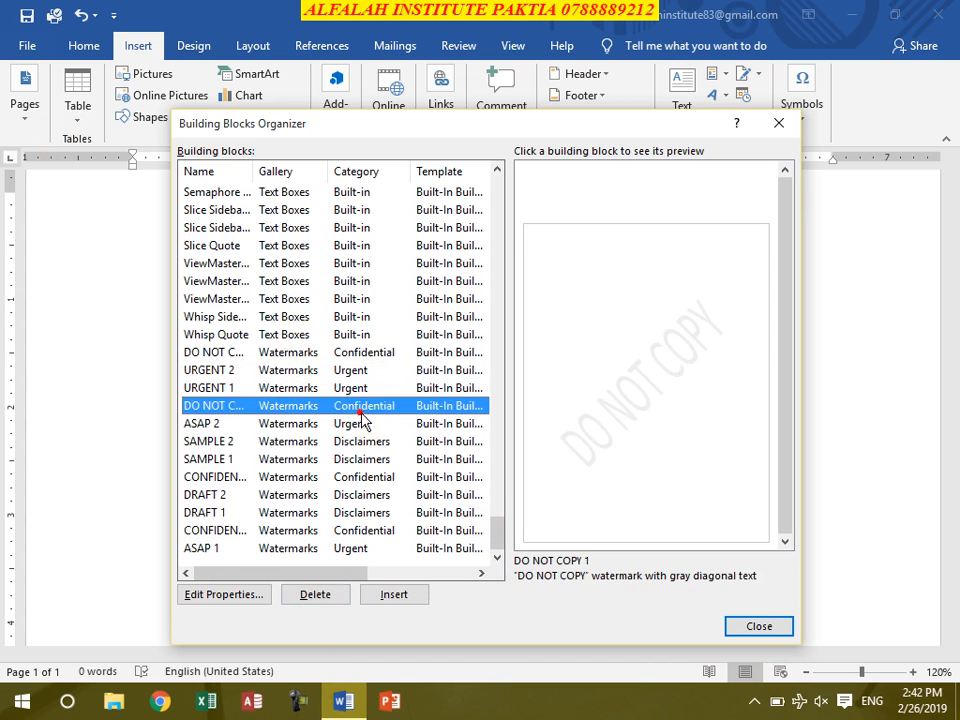
- Delete the Alfalah AutoText building block and close the Building Blocks Organizer
scroll(360, 415, "up", 20)
scroll(361, 417, "up", 15)
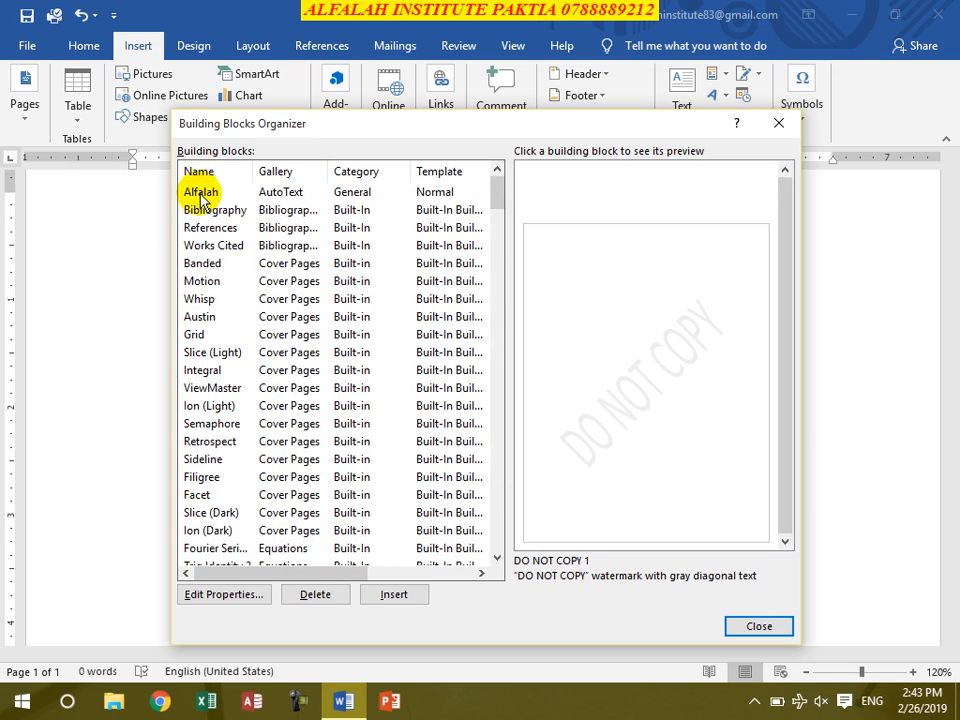
left_click(201, 193)
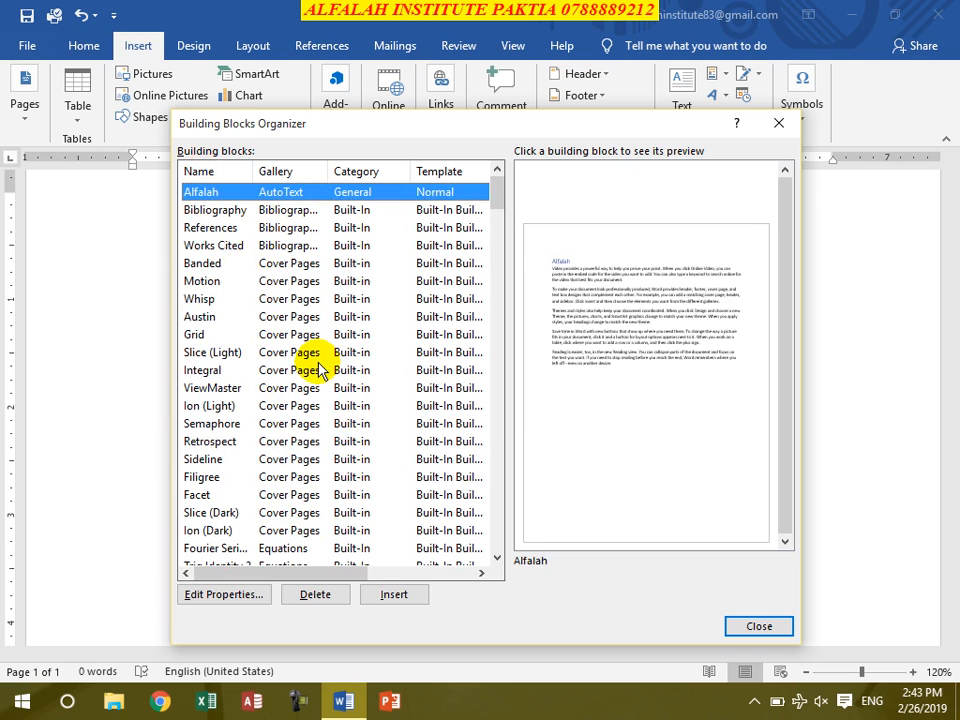
left_click(310, 597)
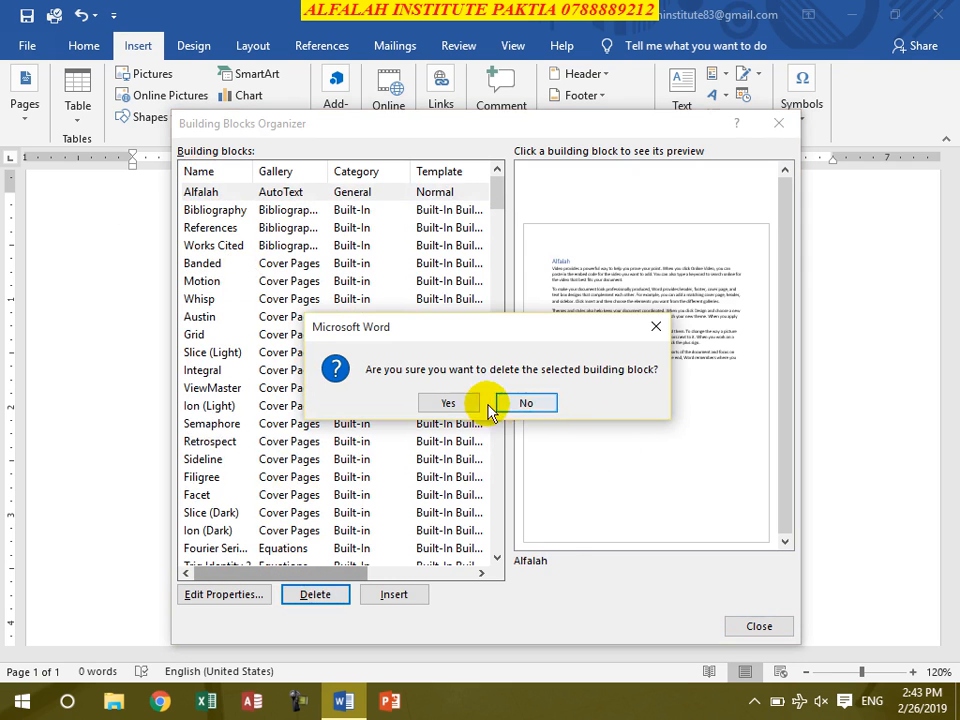
left_click(460, 404)
left_click(786, 124)
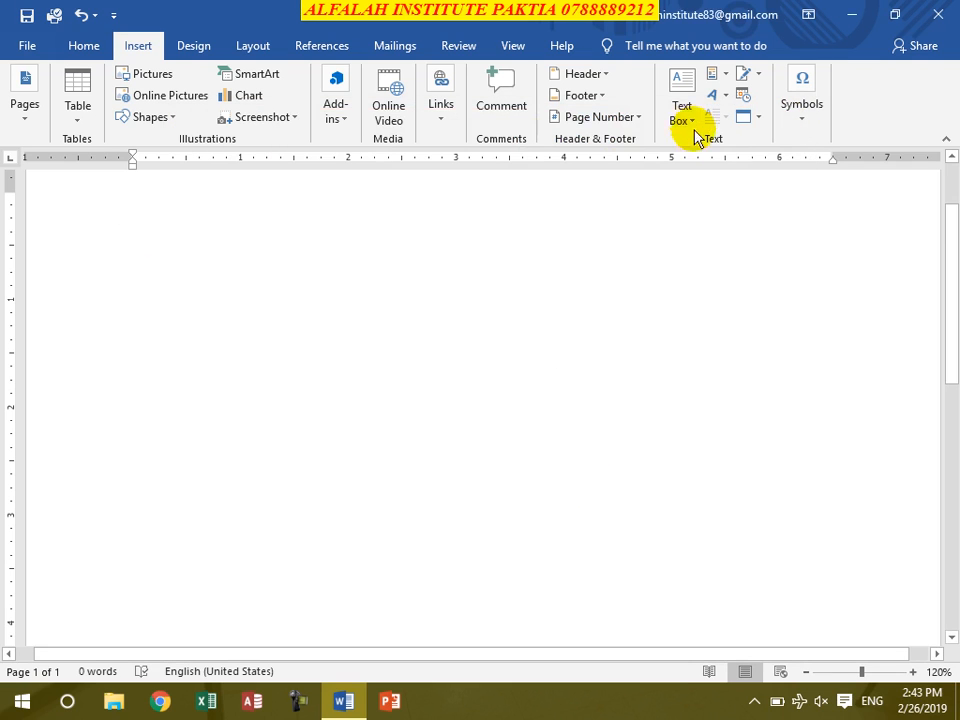
- Check the AutoText gallery in Quick Parts for remaining saved entries
left_click(711, 82)
mouse_move(713, 98)
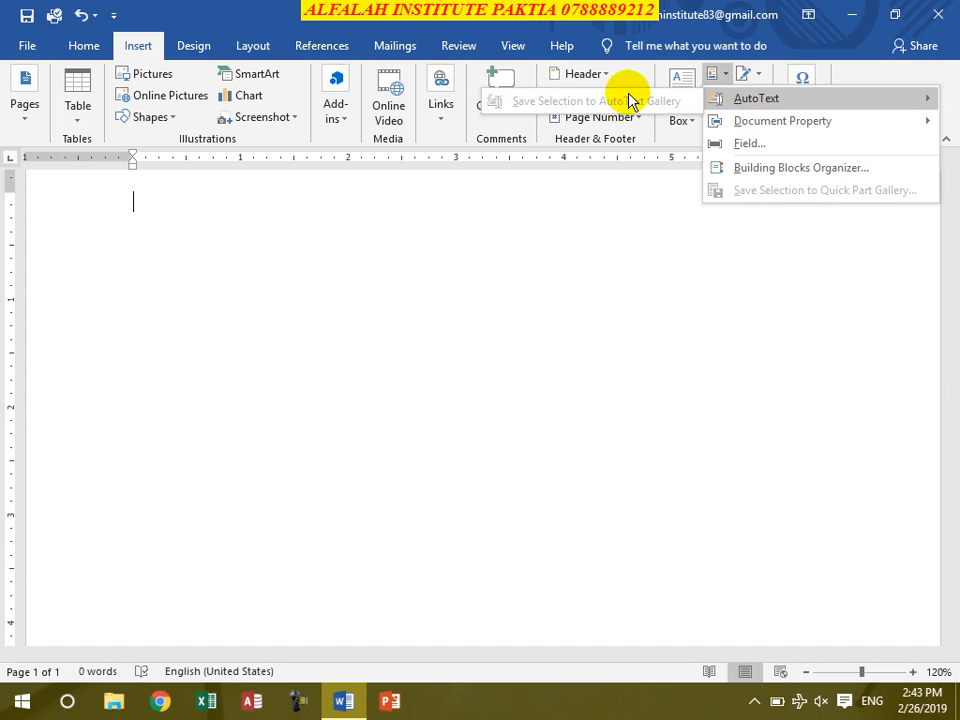
left_click(222, 468)
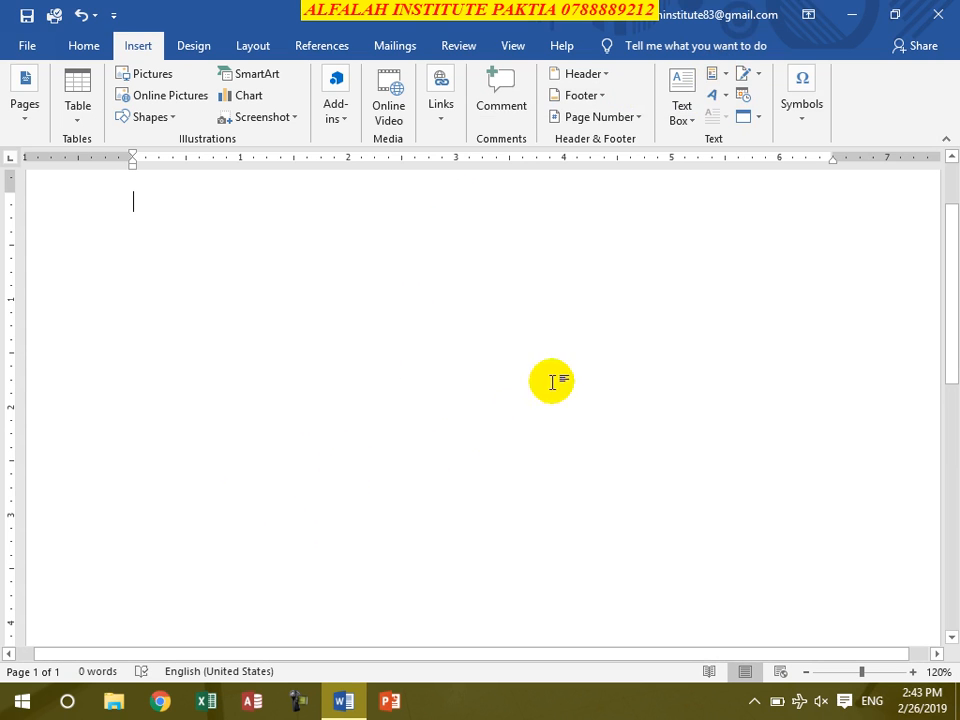
- Insert a WordArt object in the light blue hard-shadow style with the text AFGHANISTAN
left_click(714, 94)
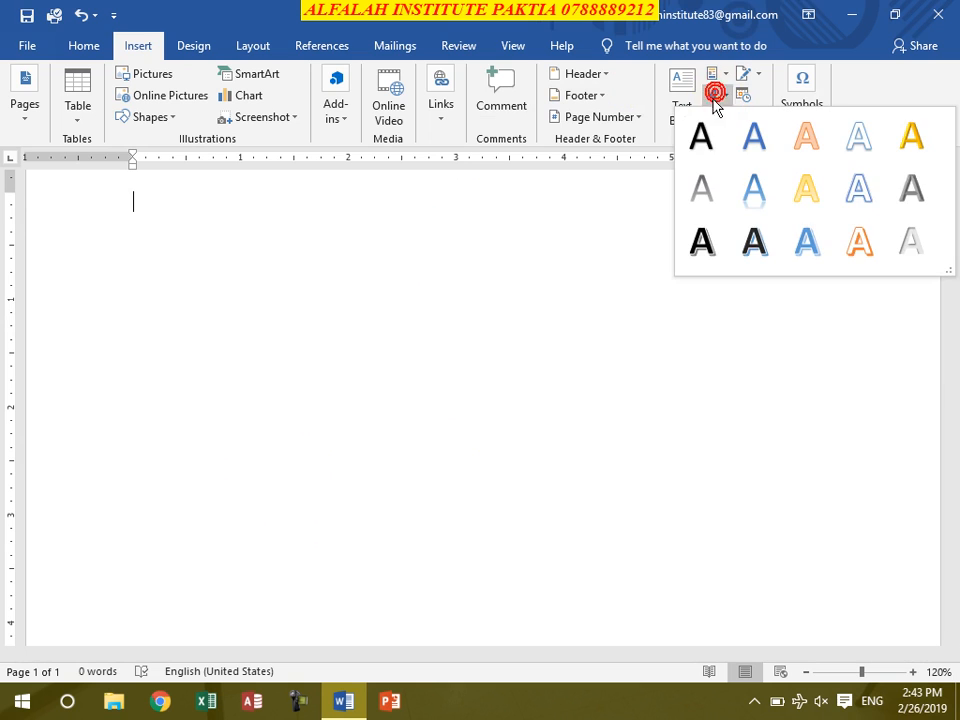
left_click(805, 239)
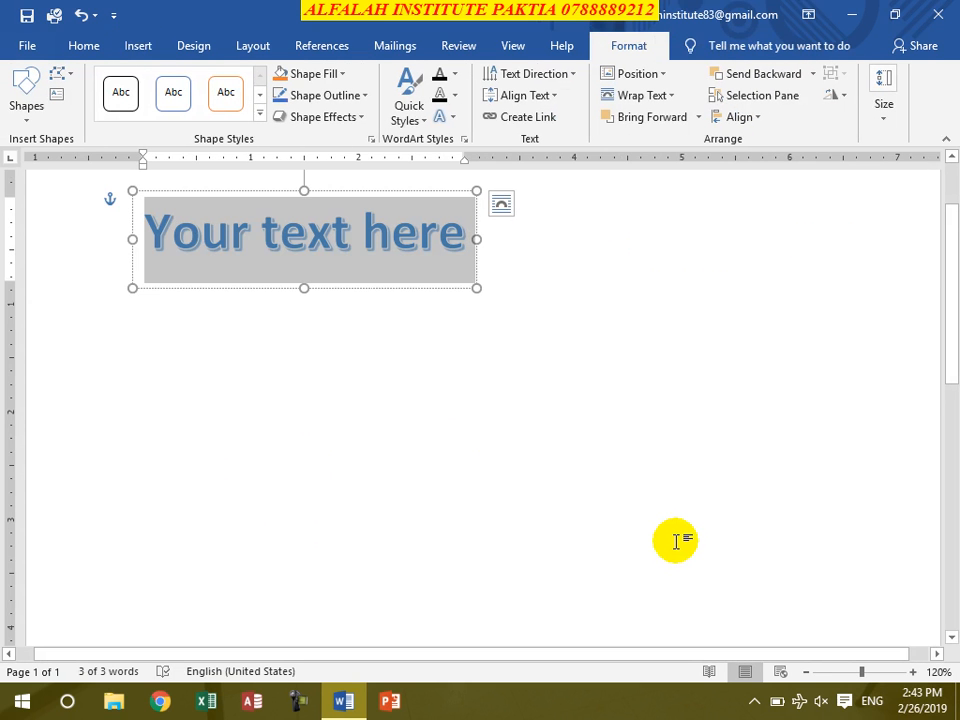
type("AFGHANISTAN")
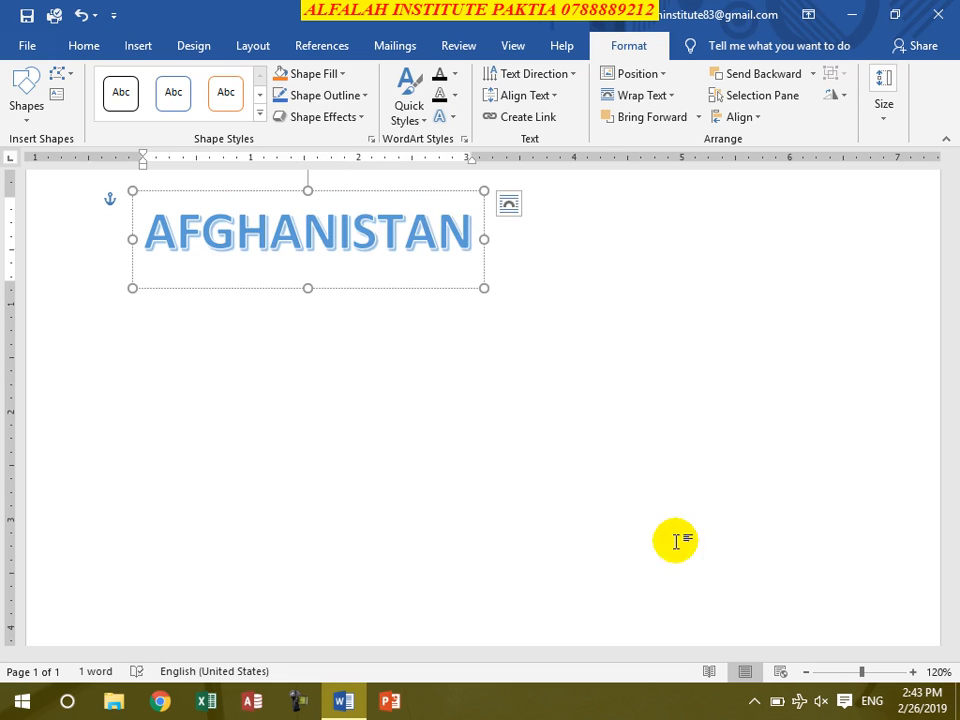
- Move the AFGHANISTAN WordArt down to the lower part of the visible page, near the left margin
left_click_drag(339, 191, 451, 339)
left_click(435, 414)
left_click_drag(435, 414, 320, 390)
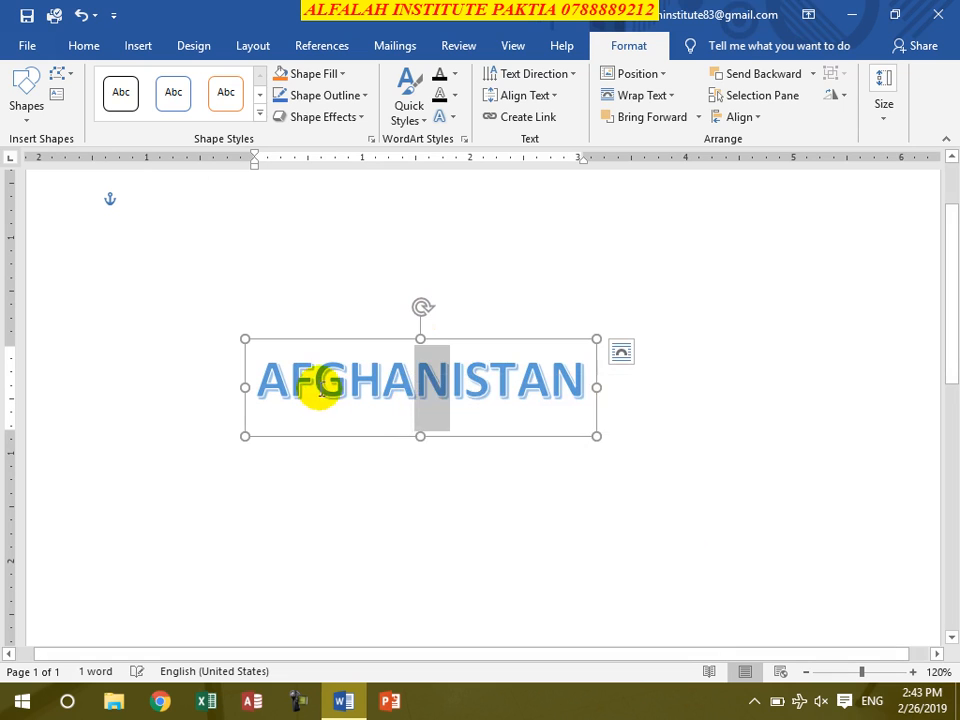
left_click(320, 388)
left_click_drag(362, 341, 257, 439)
- Select the AFGHANISTAN text and apply the glossy gold preset shape style to its WordArt box
double_click(261, 457)
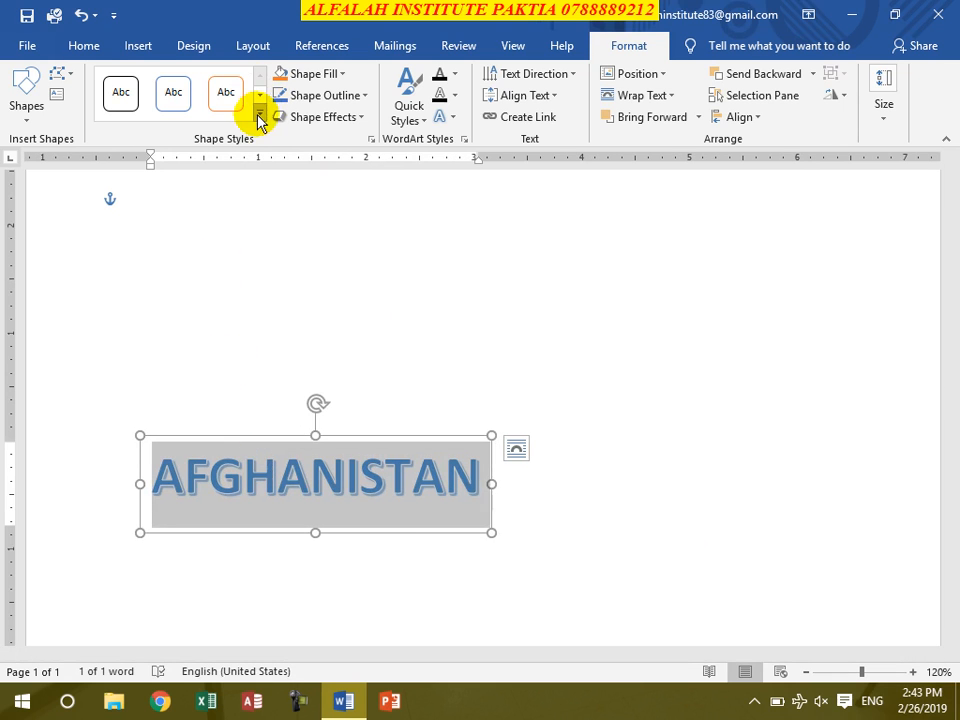
left_click(259, 116)
left_click(344, 402)
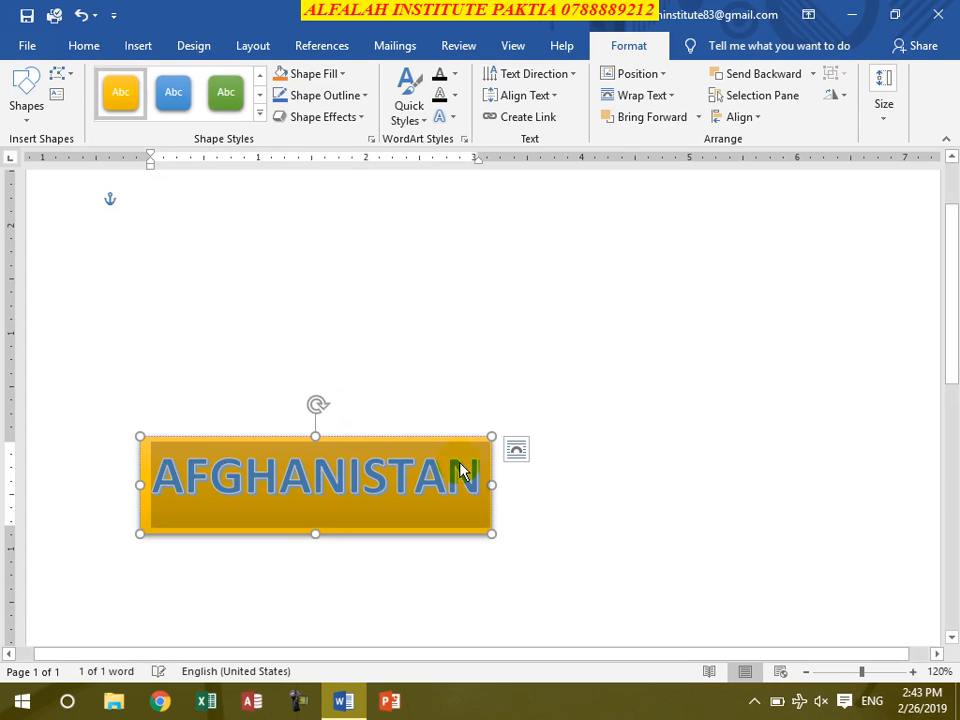
- Apply a blue Dark Variations gradient that darkens toward the right to the AFGHANISTAN text fill
left_click(412, 108)
left_click(450, 78)
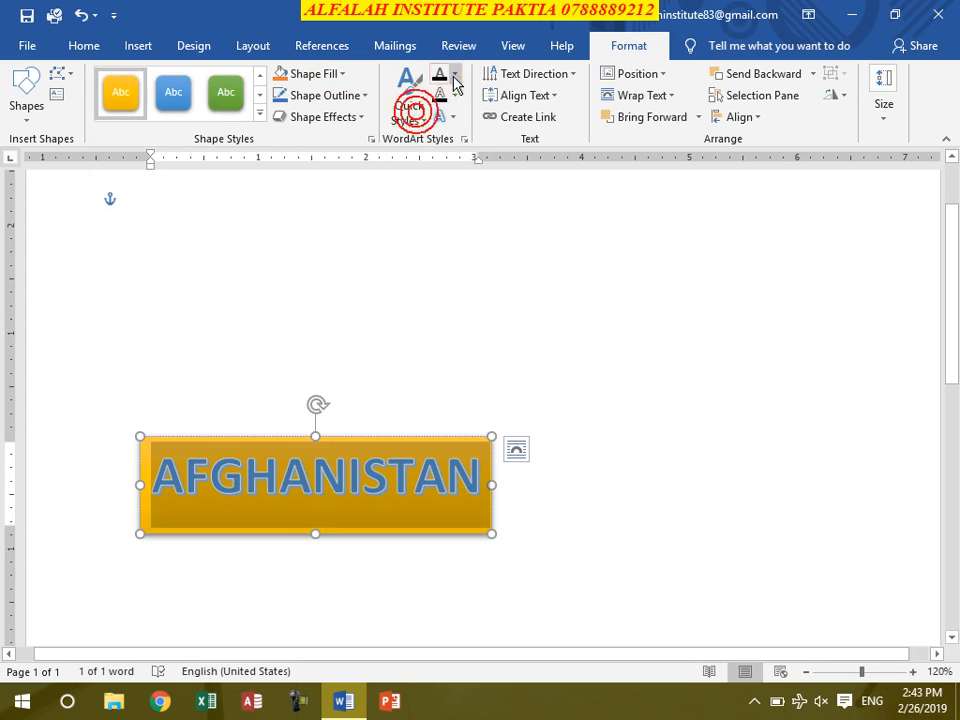
left_click(452, 76)
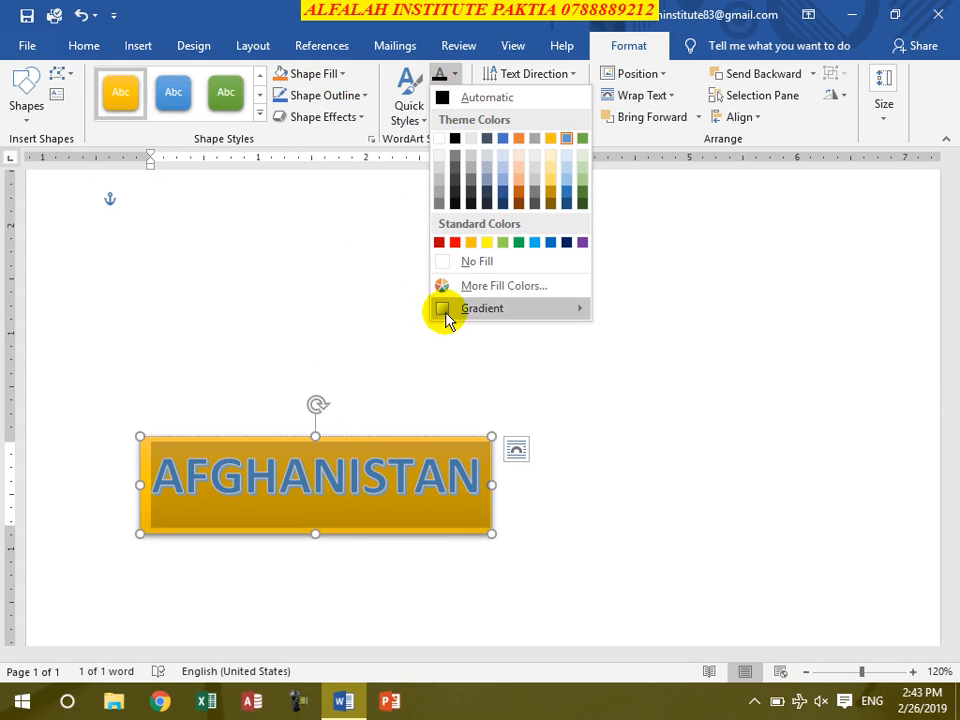
mouse_move(454, 312)
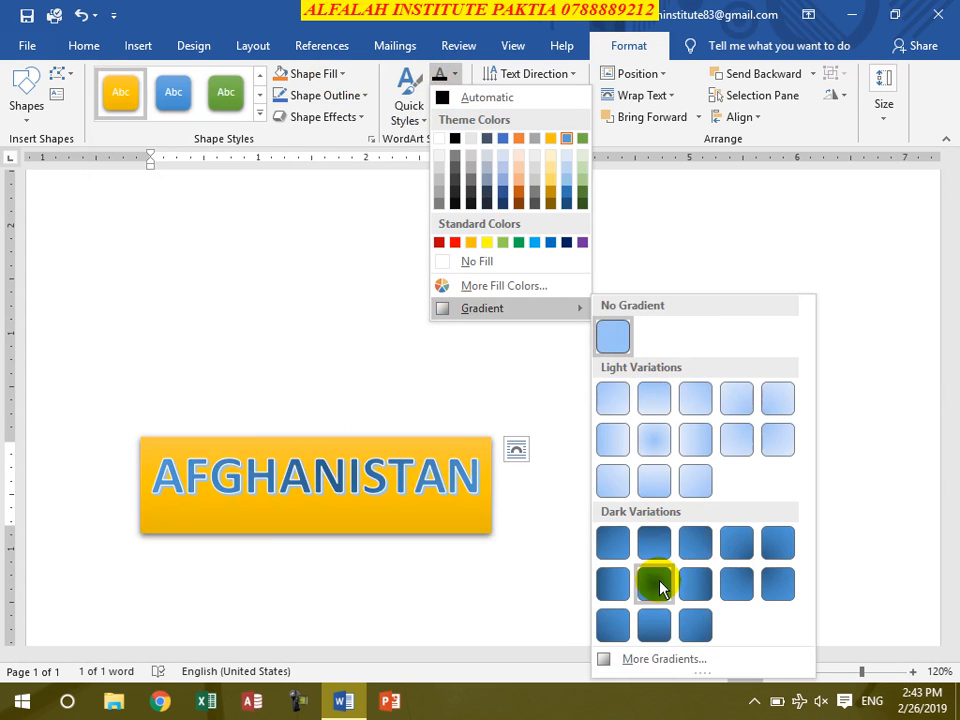
left_click(685, 578)
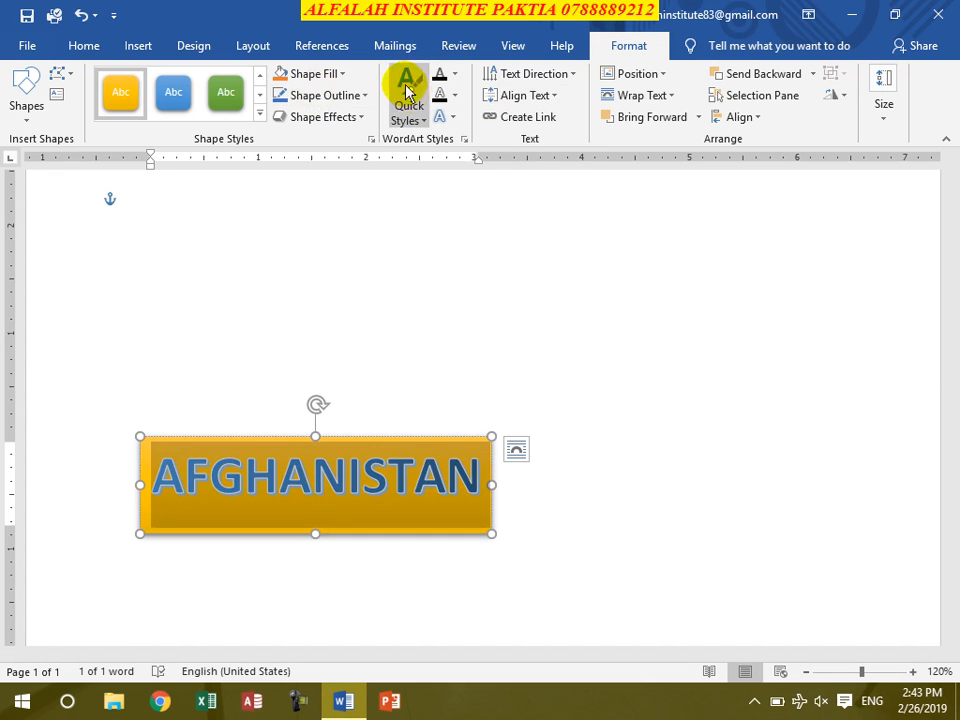
- Set the AFGHANISTAN text fill to standard red and apply a red Dark Variations gradient to it
left_click(456, 74)
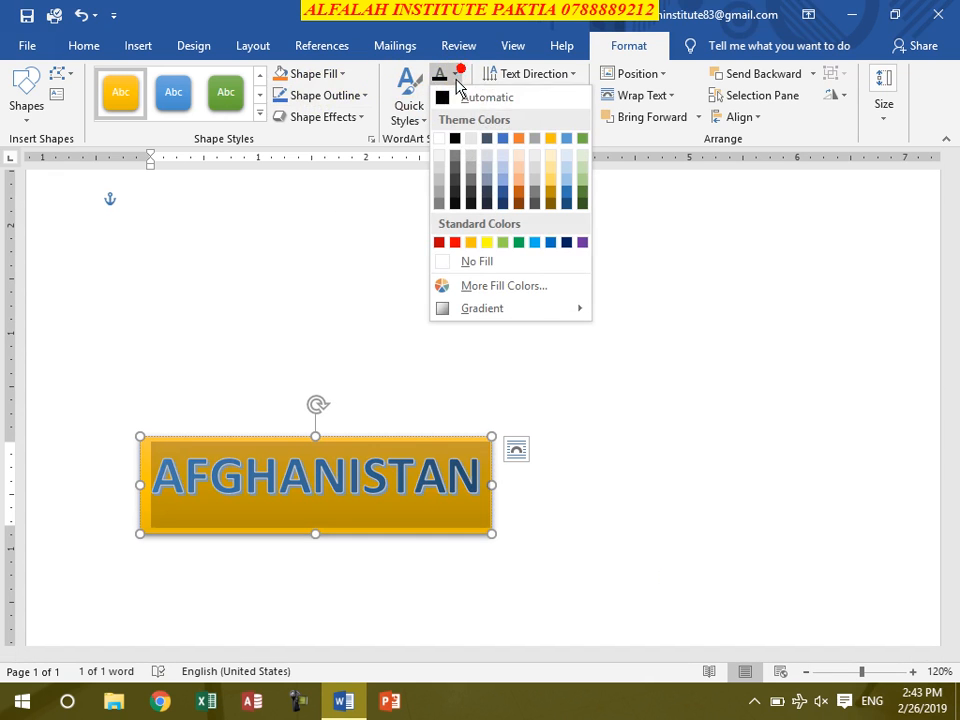
left_click(455, 243)
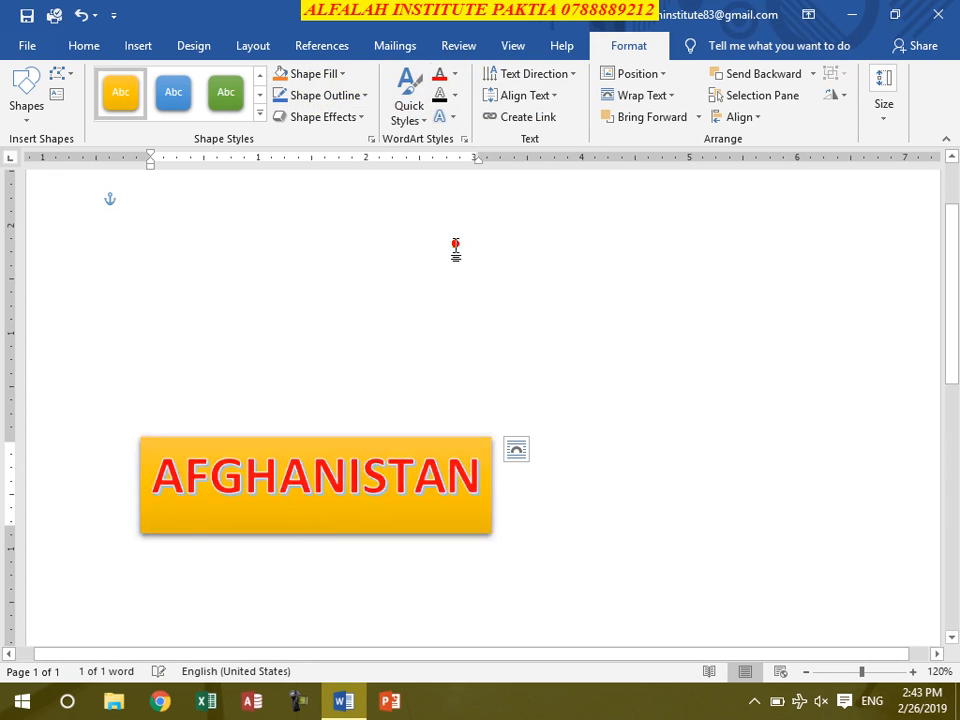
left_click(455, 74)
mouse_move(527, 312)
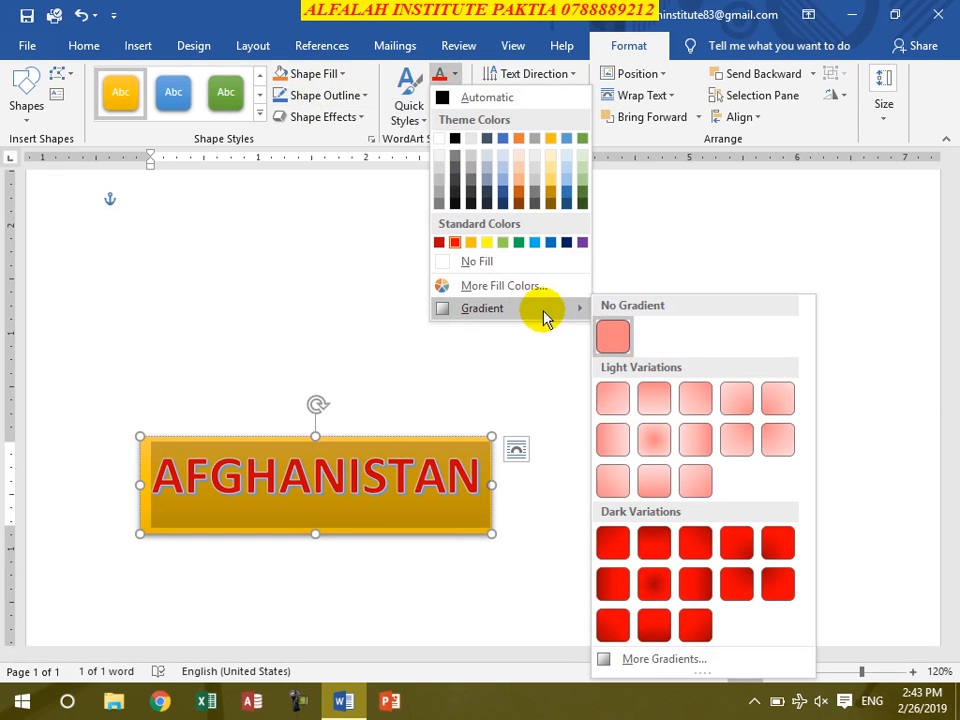
left_click(696, 550)
left_click(330, 502)
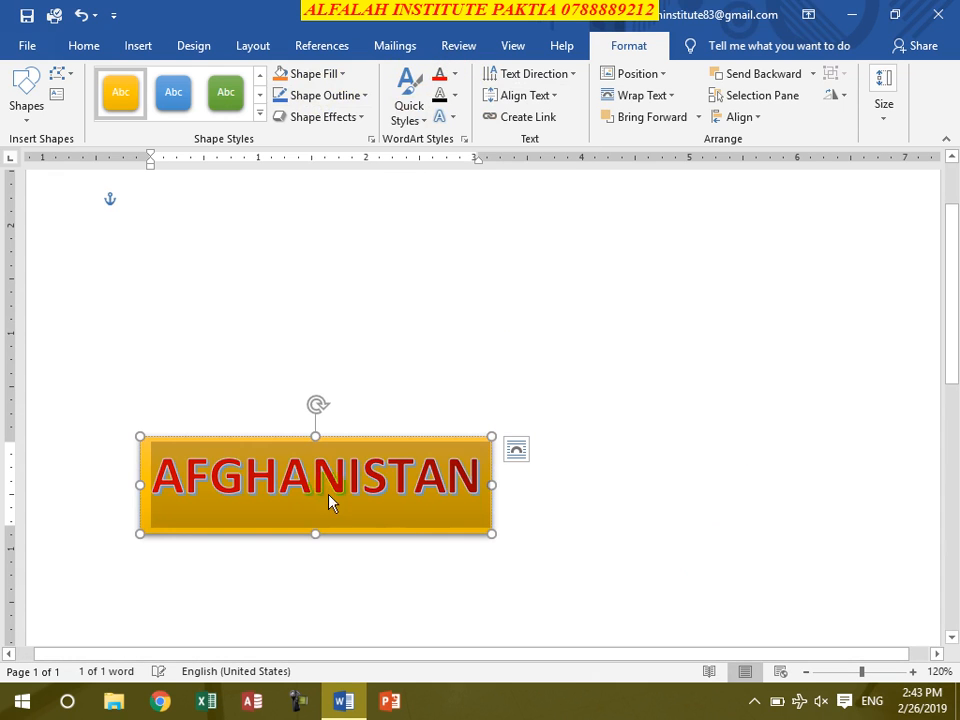
- Apply the fade-style Transform warp that tapers toward the right to the AFGHANISTAN WordArt text
left_click(307, 487)
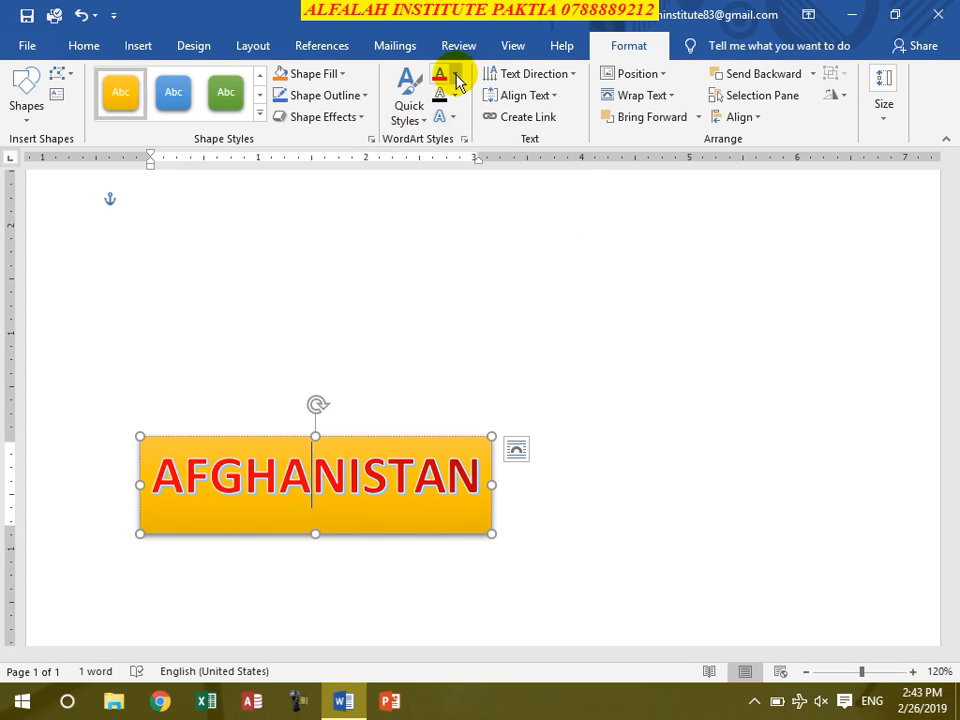
left_click(453, 119)
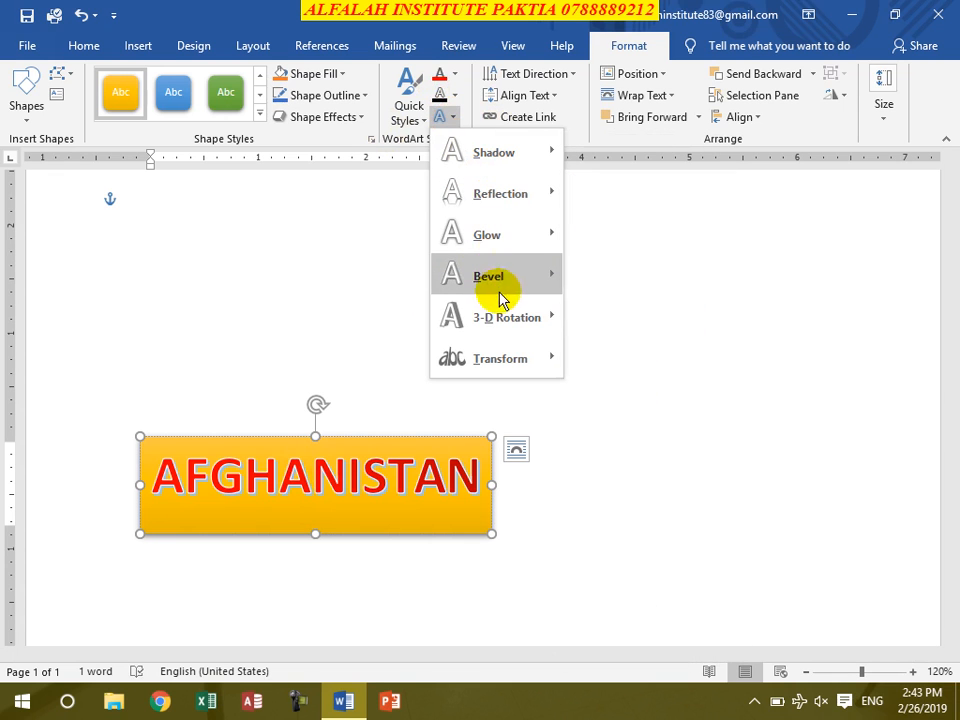
mouse_move(500, 320)
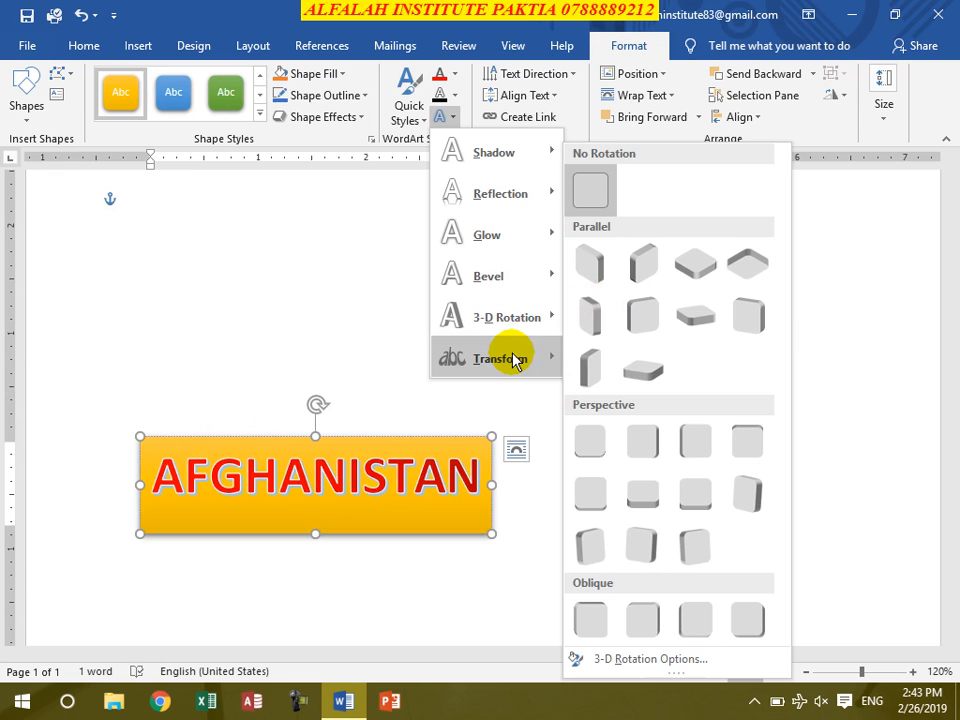
mouse_move(515, 358)
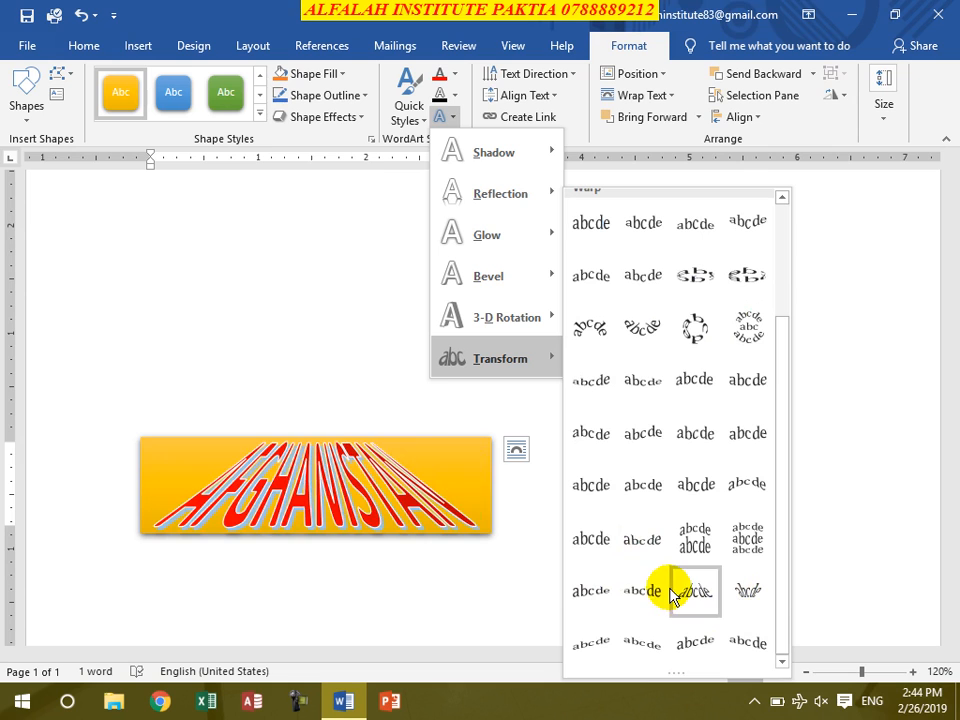
left_click(600, 593)
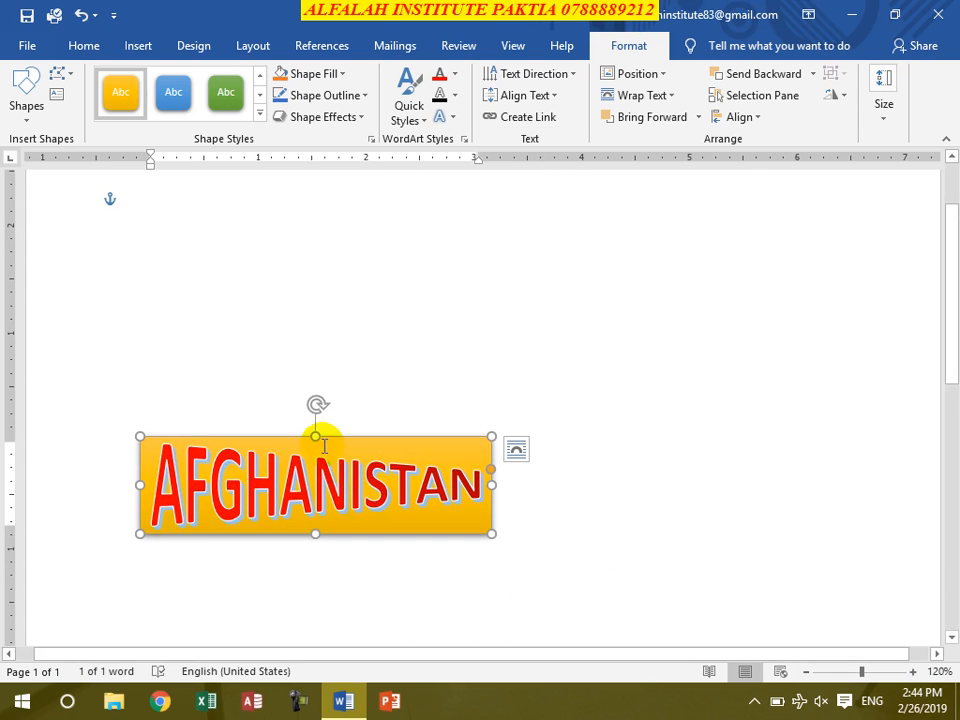
- Enlarge the AFGHANISTAN WordArt box upward, rightward and downward to about 5.5 inches wide and 2.5 inches tall
left_click_drag(316, 437, 316, 297)
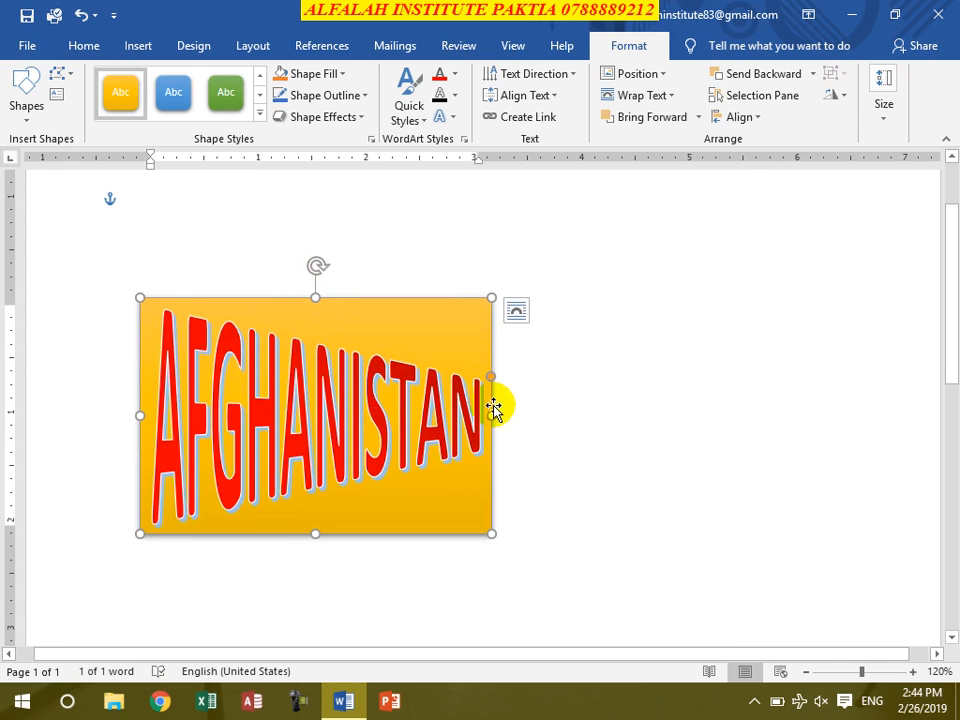
left_click_drag(494, 416, 734, 416)
left_click_drag(438, 553, 446, 575)
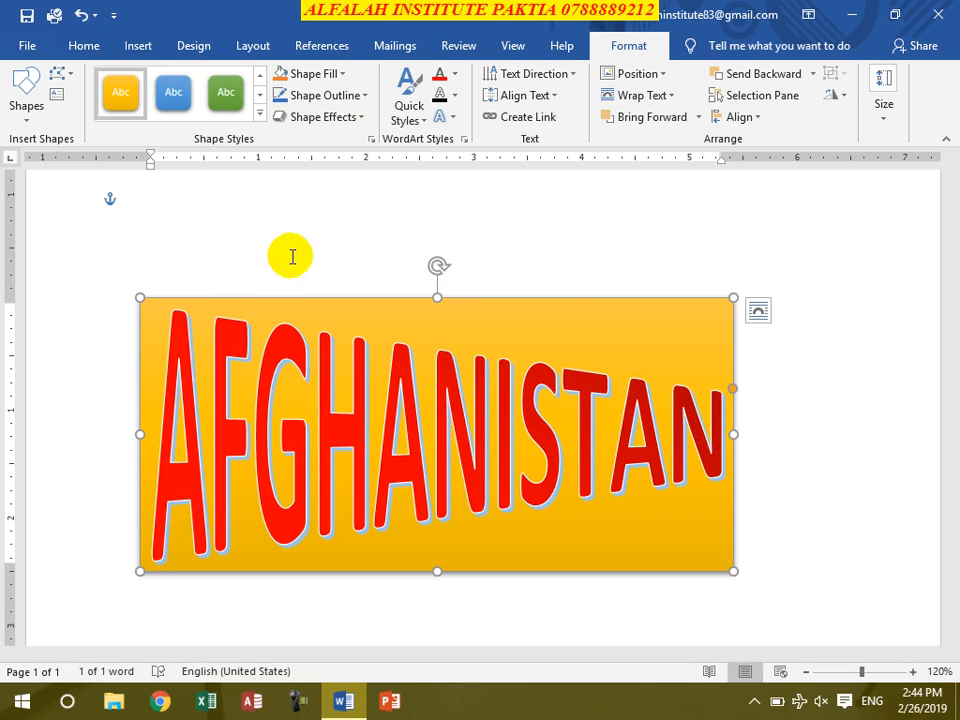
- Apply the Main Event theme to the document containing the AFGHANISTAN WordArt
left_click(185, 50)
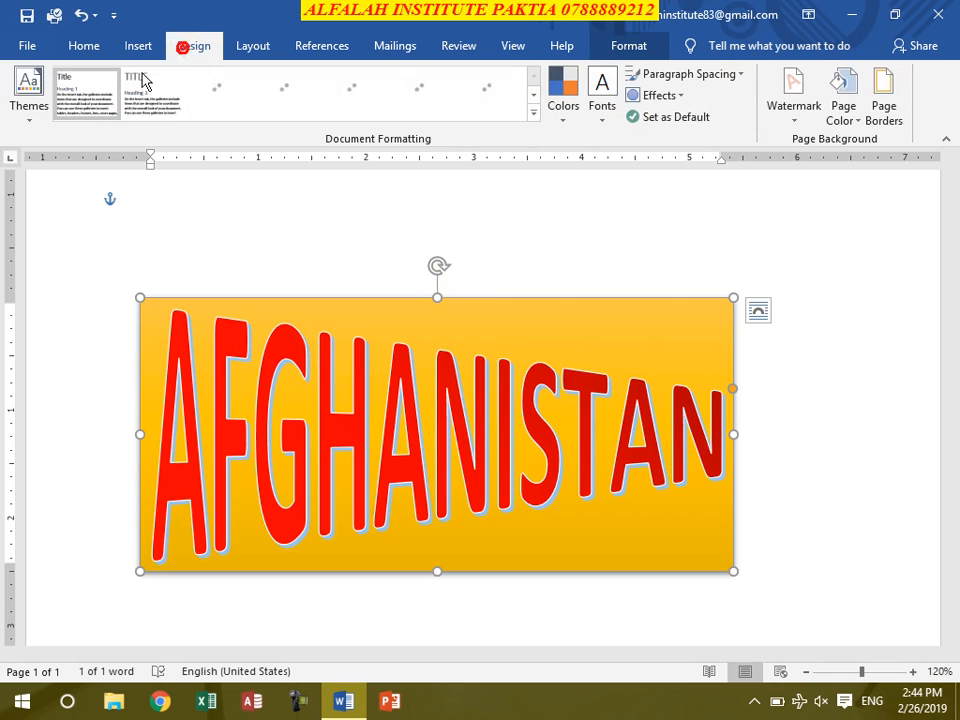
left_click(26, 118)
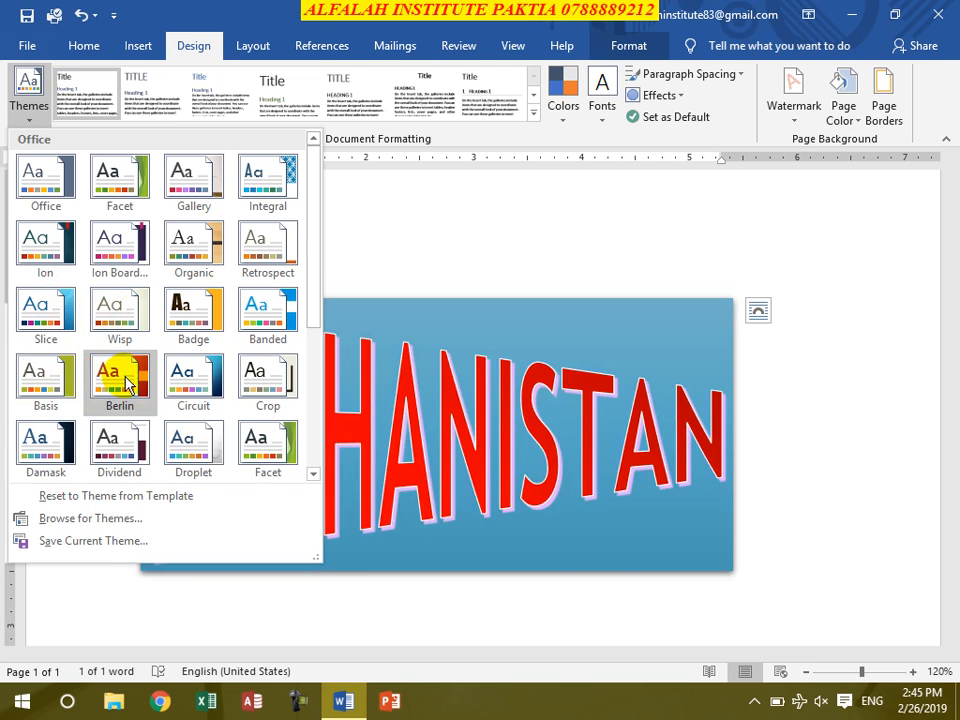
scroll(207, 403, "down", 3)
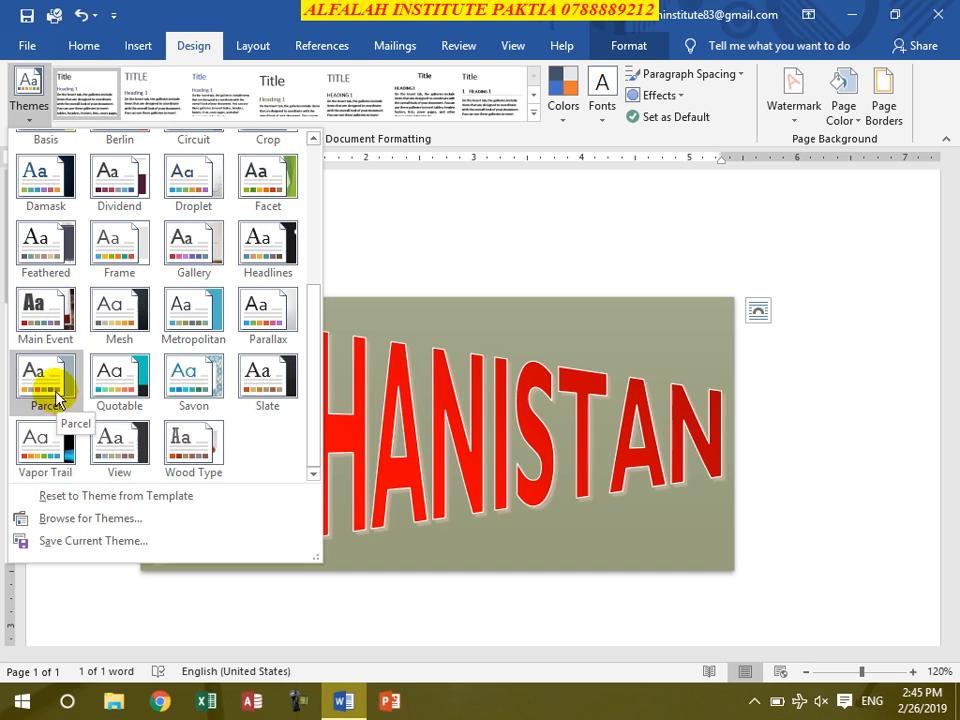
left_click(58, 326)
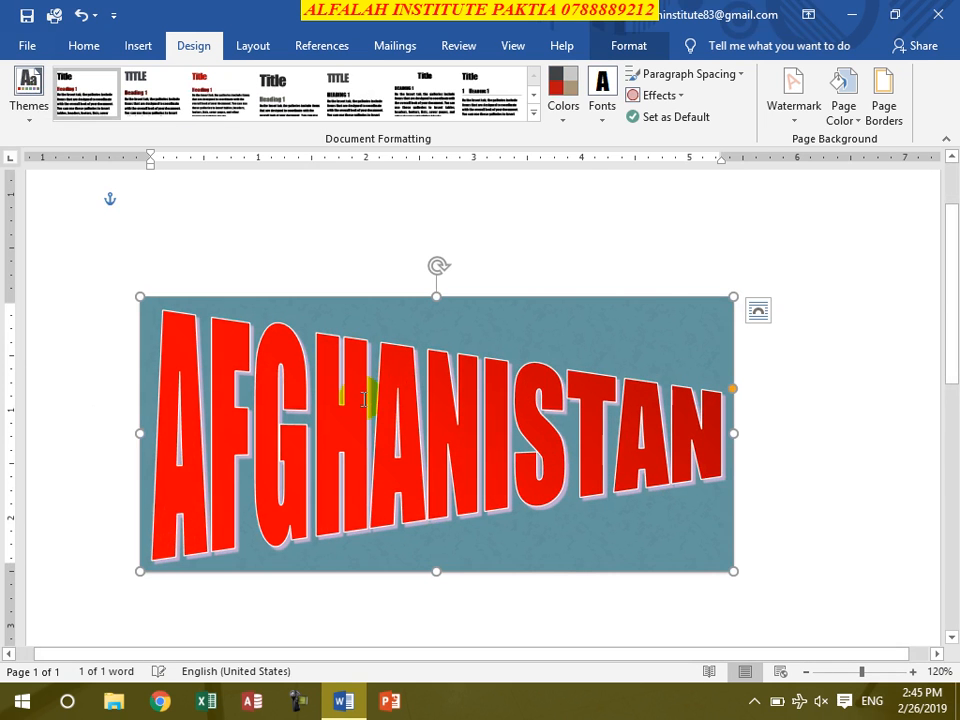
- Browse the theme color and font sets without changing them, and apply the Office 2007 - 2010 theme effects
left_click(570, 118)
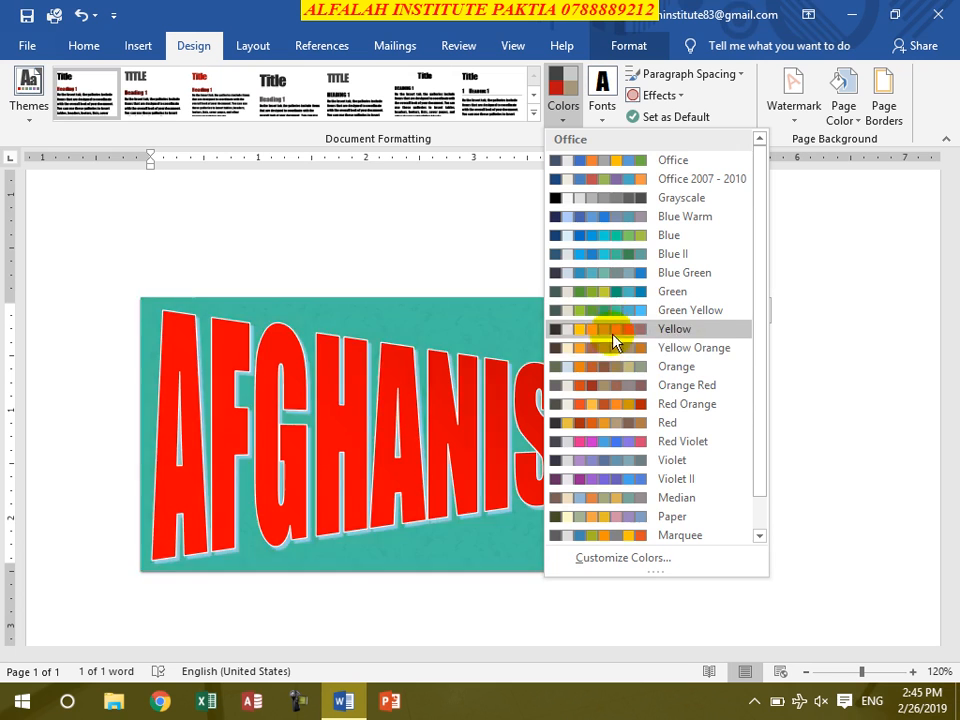
left_click(566, 98)
left_click(601, 110)
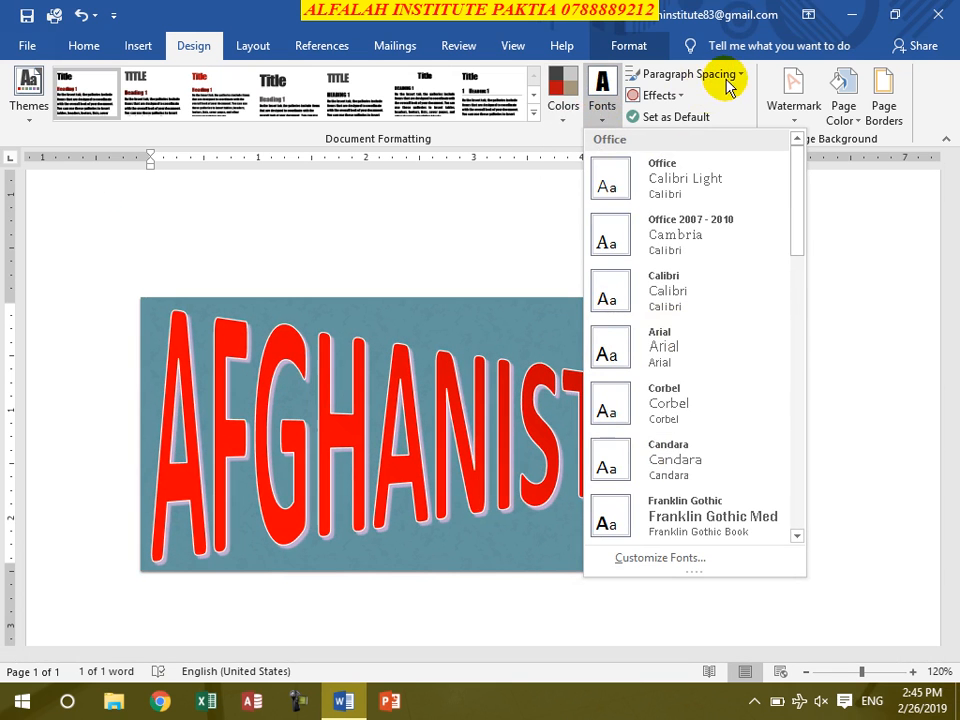
left_click(658, 99)
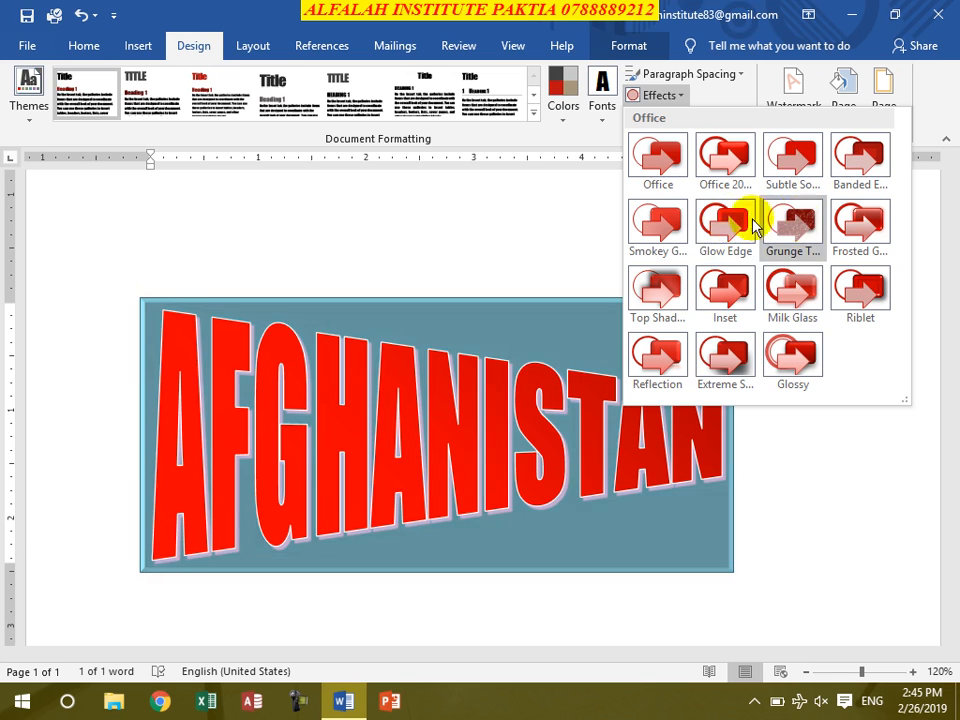
left_click(700, 190)
- Select the whole AFGHANISTAN WordArt box and delete it from the page
left_click(634, 319)
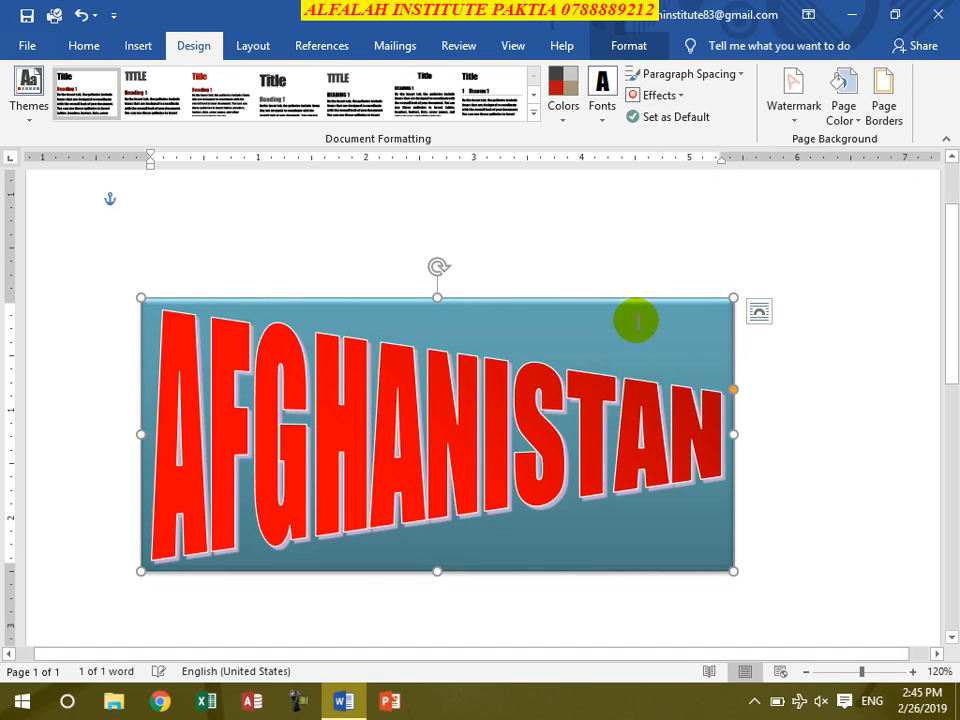
left_click(602, 306)
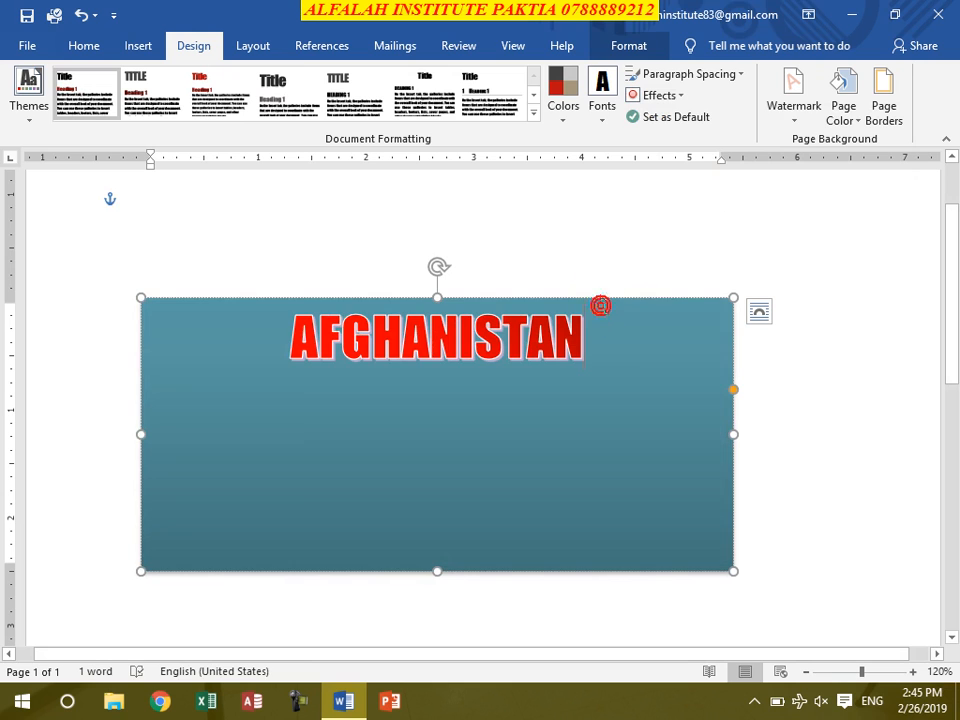
left_click(675, 299)
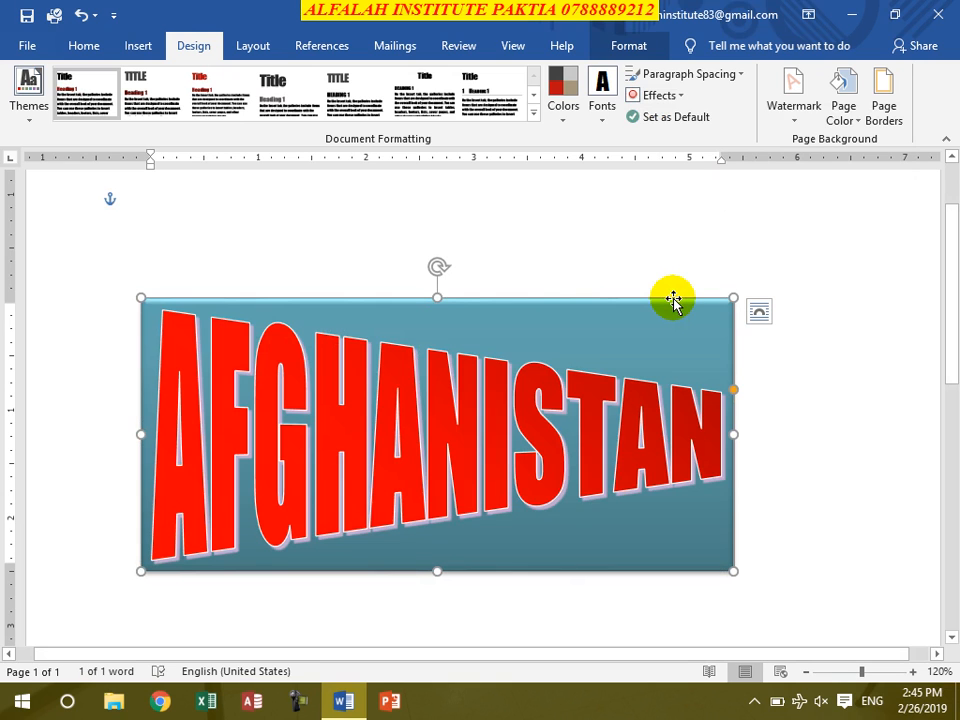
key("Delete")
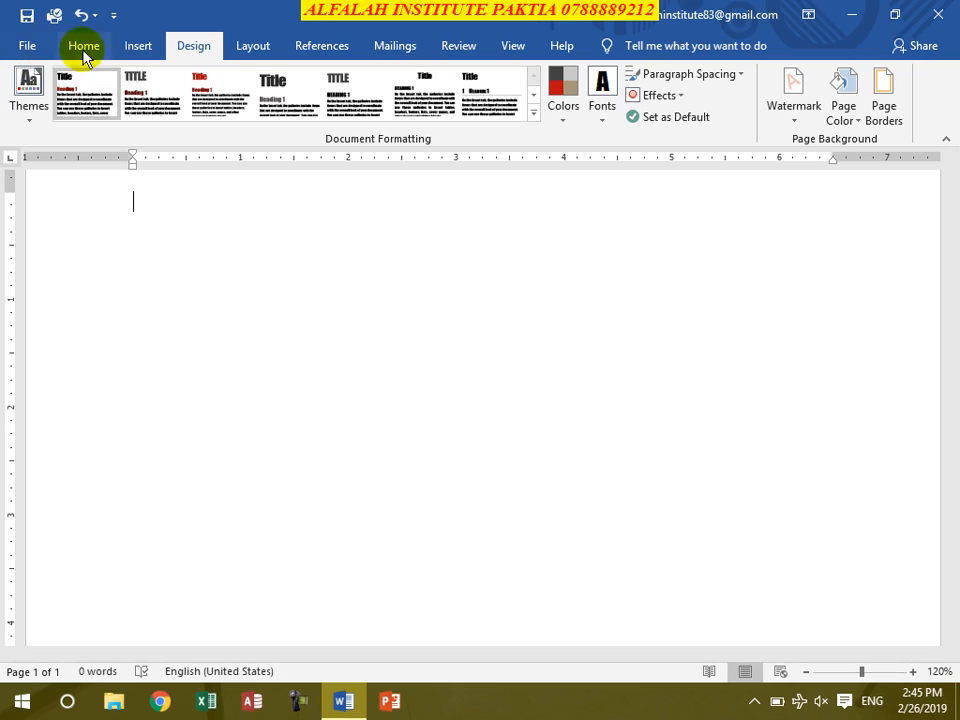
- Generate sample paragraphs with =RAND() and justify all of the text
left_click(150, 46)
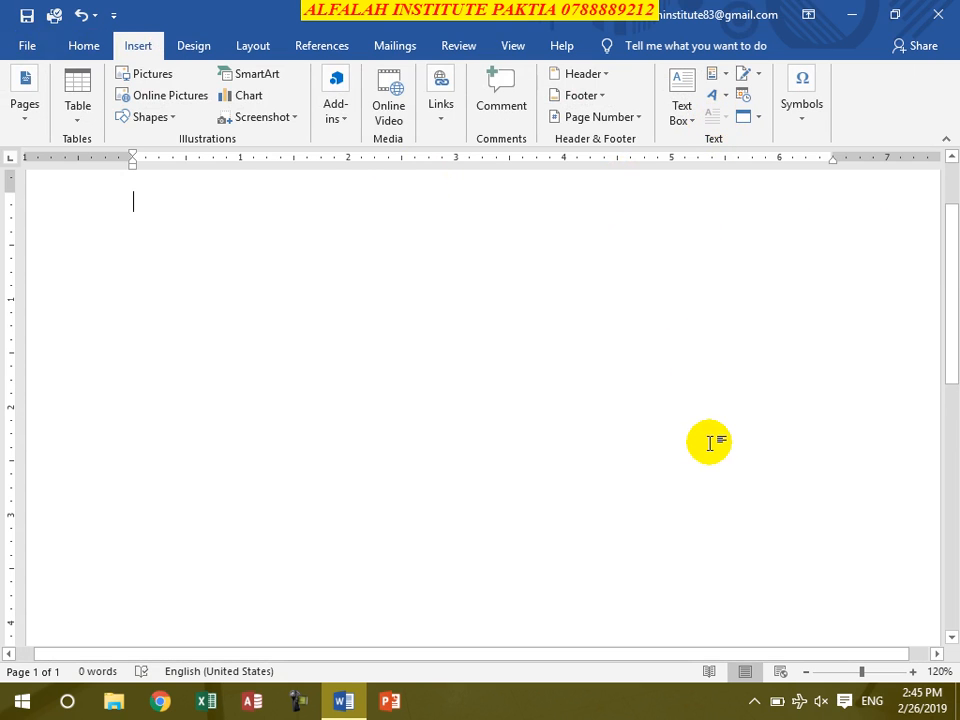
type("=")
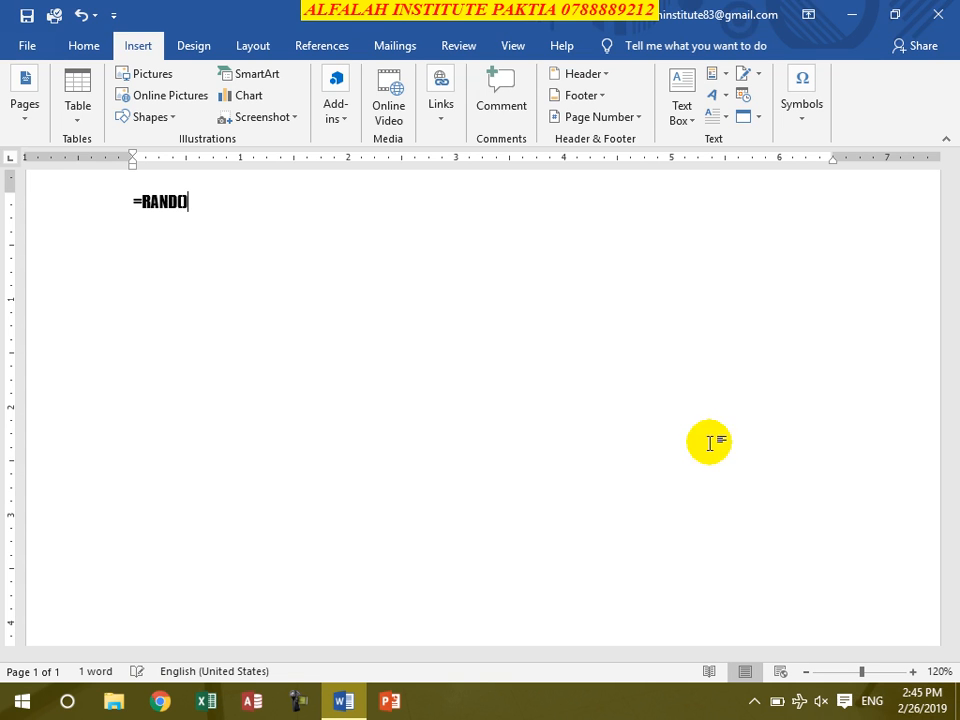
type("RAND()")
key("Return")
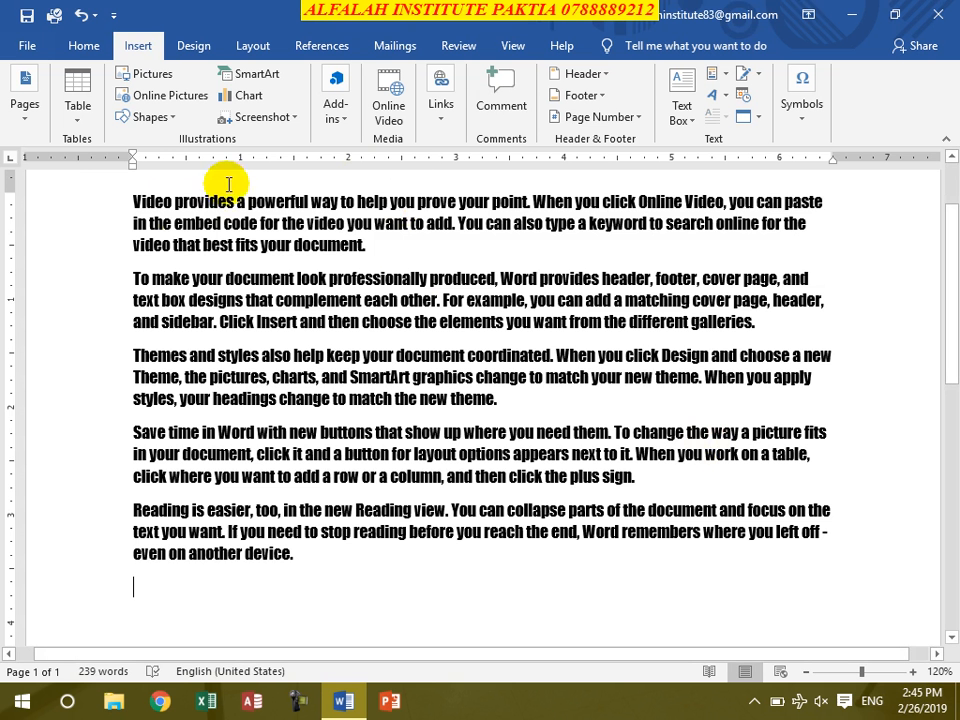
key("ctrl+a")
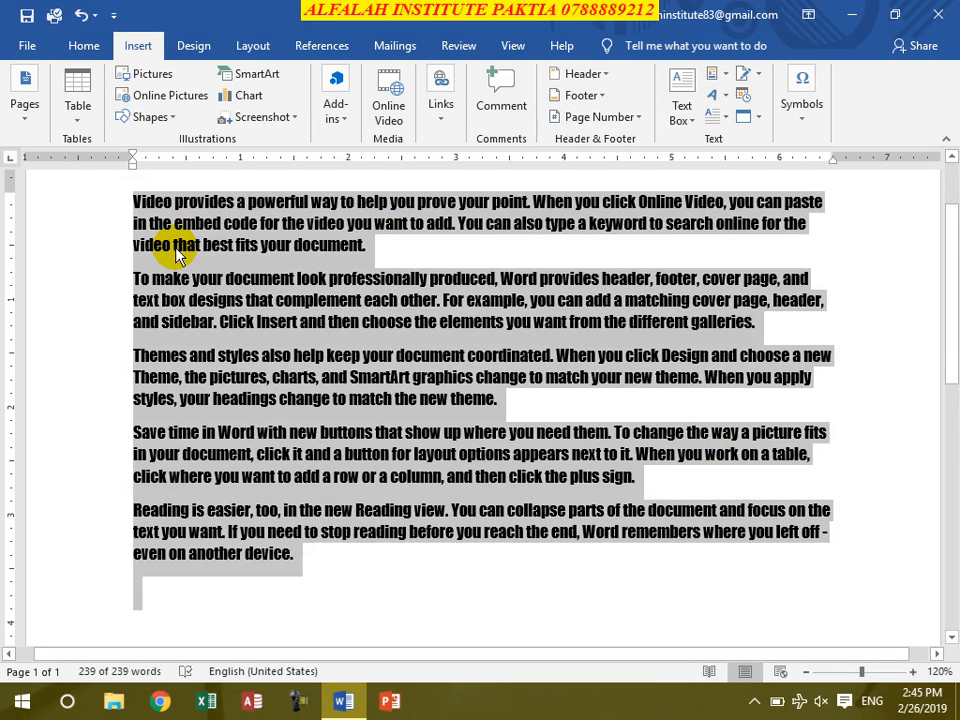
key("ctrl+j")
left_click(134, 203)
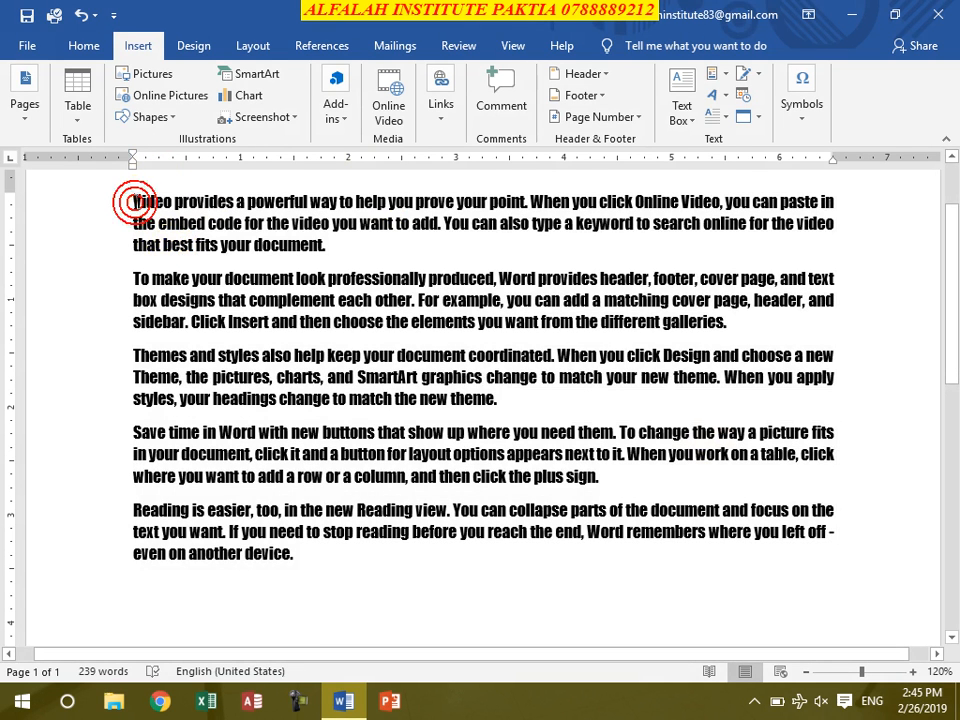
left_click_drag(135, 201, 142, 203)
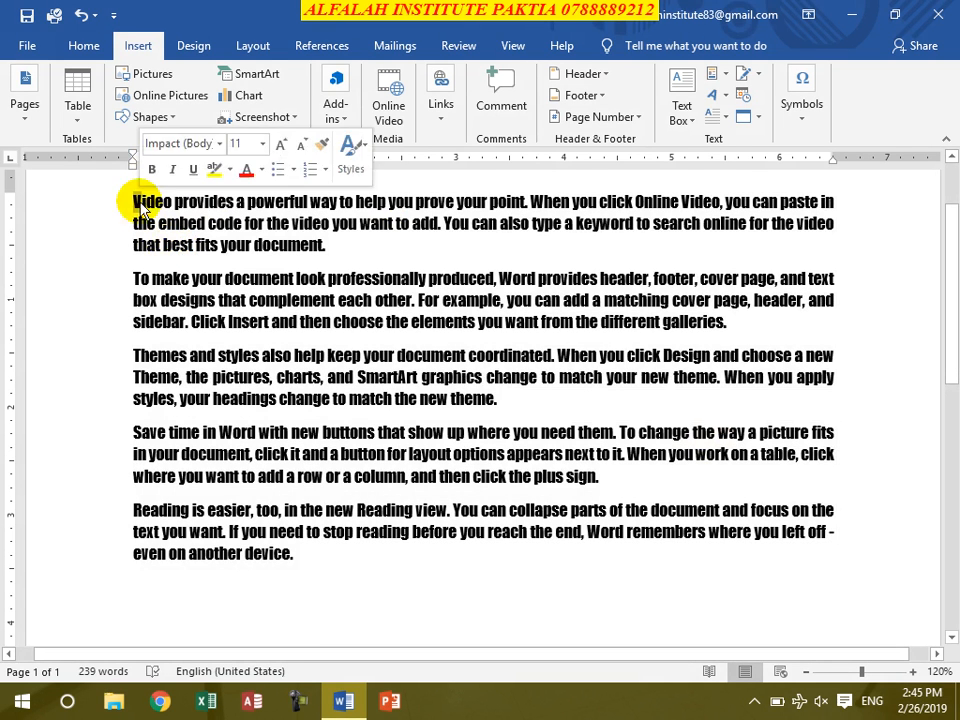
left_click(718, 121)
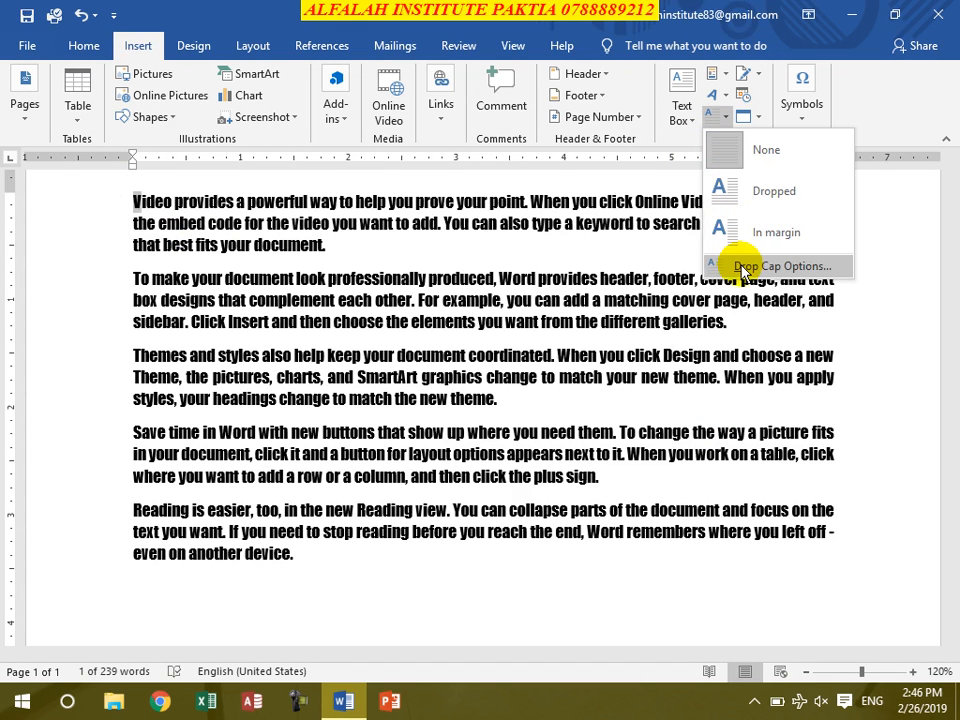
left_click(515, 352)
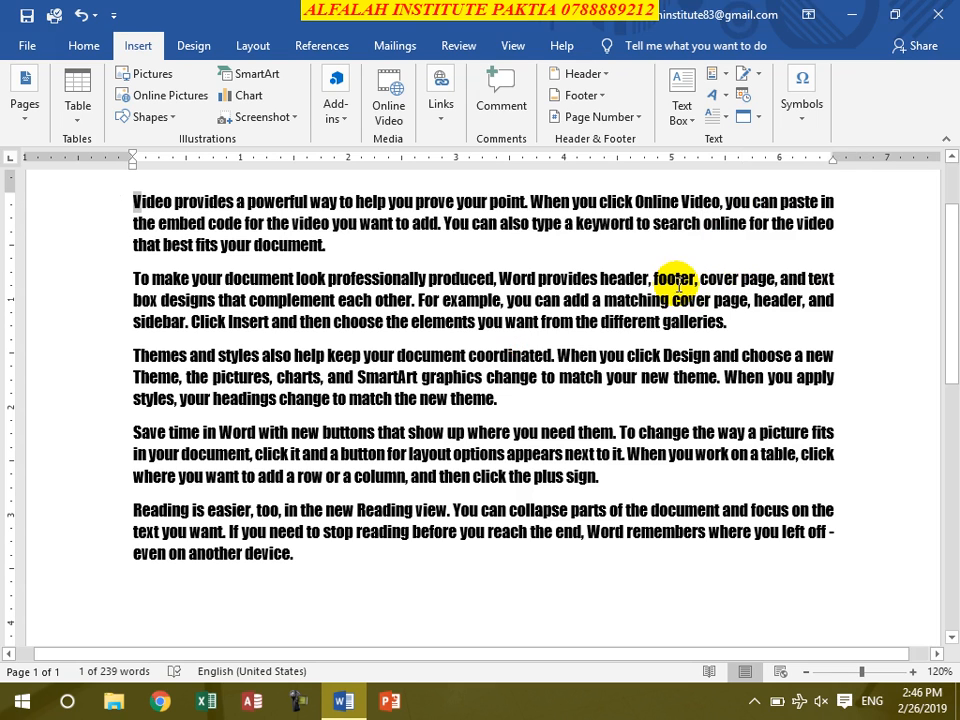
- Close Document1 without saving its changes and create a new blank document
key("ctrl+w")
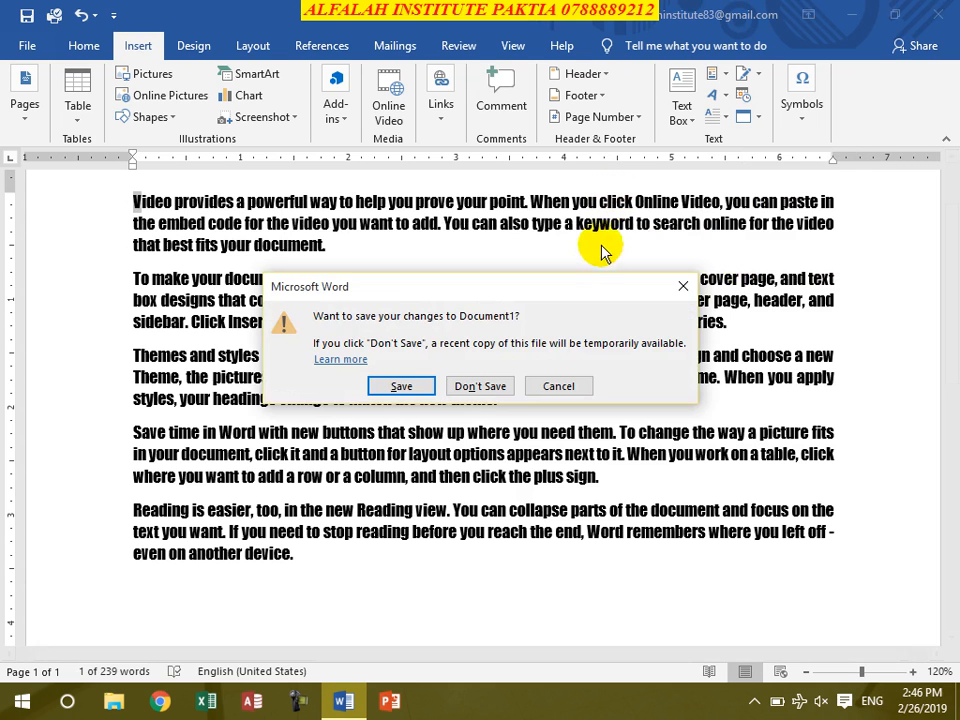
left_click(481, 386)
key("ctrl+n")
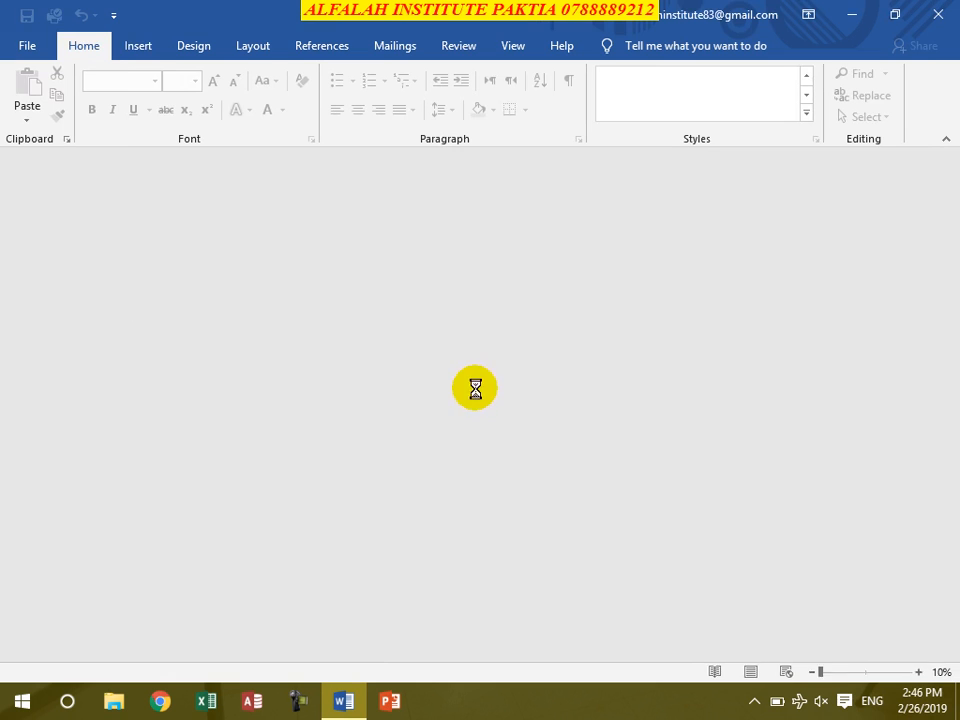
- Fill the new document with sample paragraphs using =RAND() and justify all of the text
type("=RAND()")
key("Return")
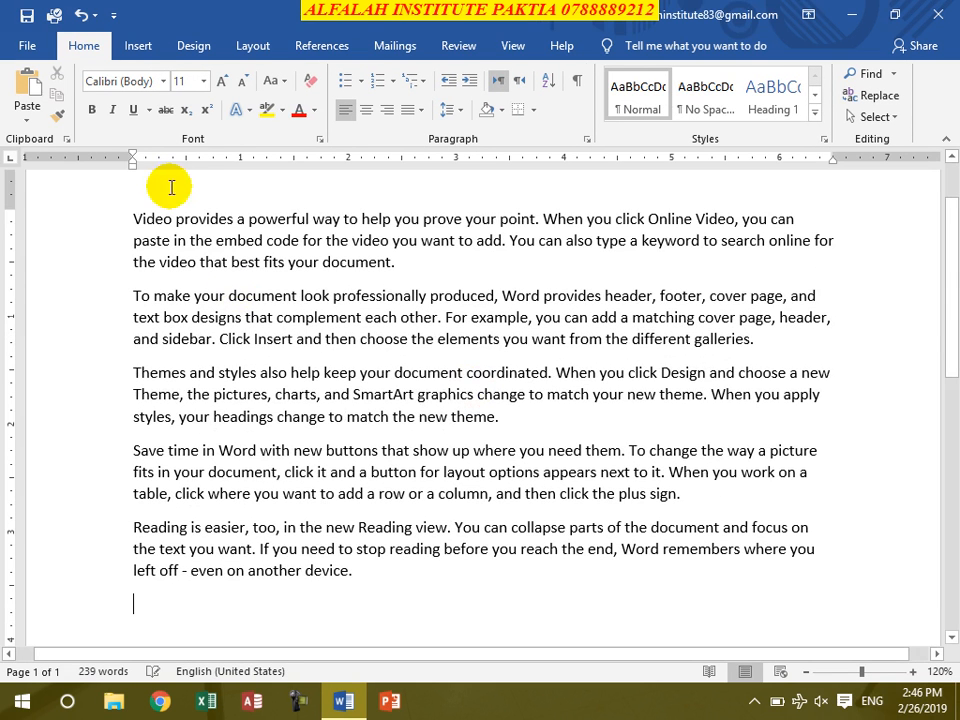
key("ctrl+a")
key("ctrl+j")
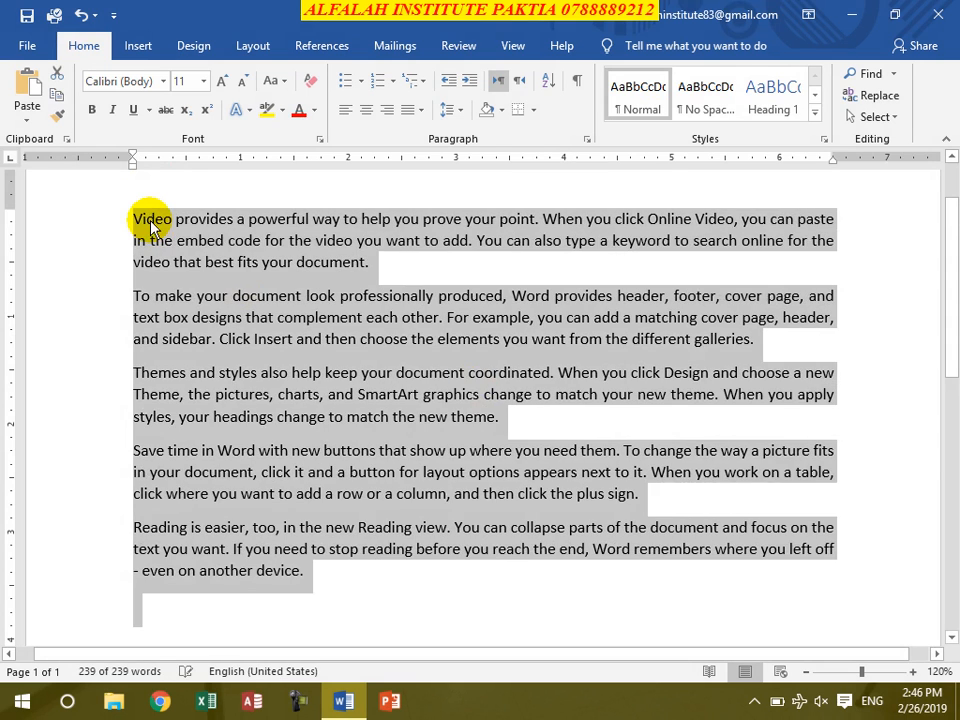
- Add a Dropped drop cap to the first paragraph's initial V, using the +Body font and 2 lines to drop
left_click(135, 219)
left_click_drag(134, 219, 141, 221)
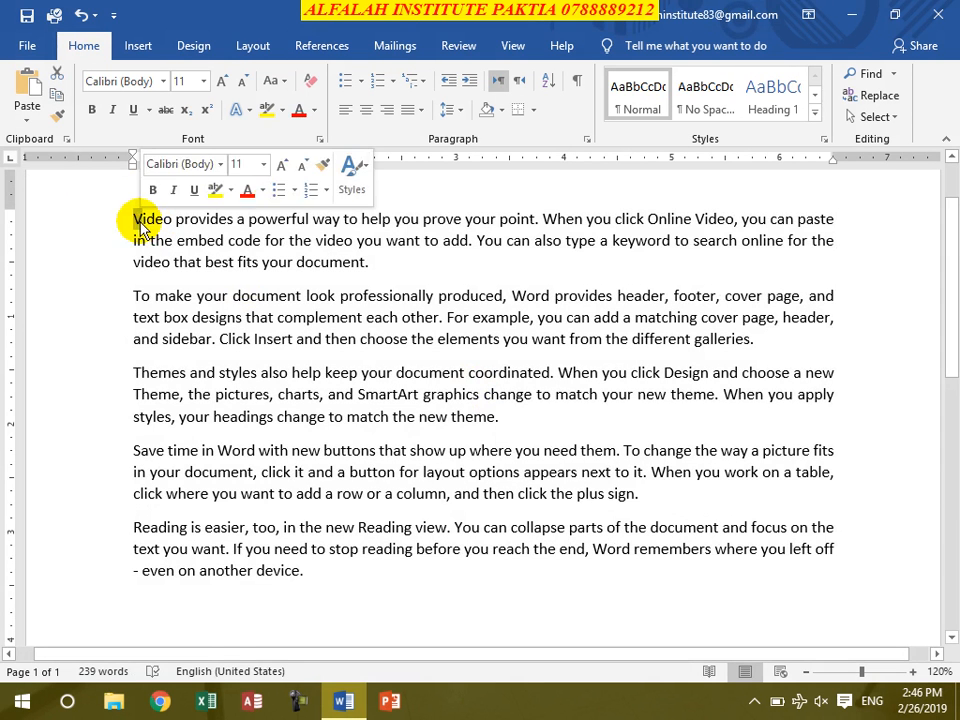
left_click(140, 46)
left_click(718, 117)
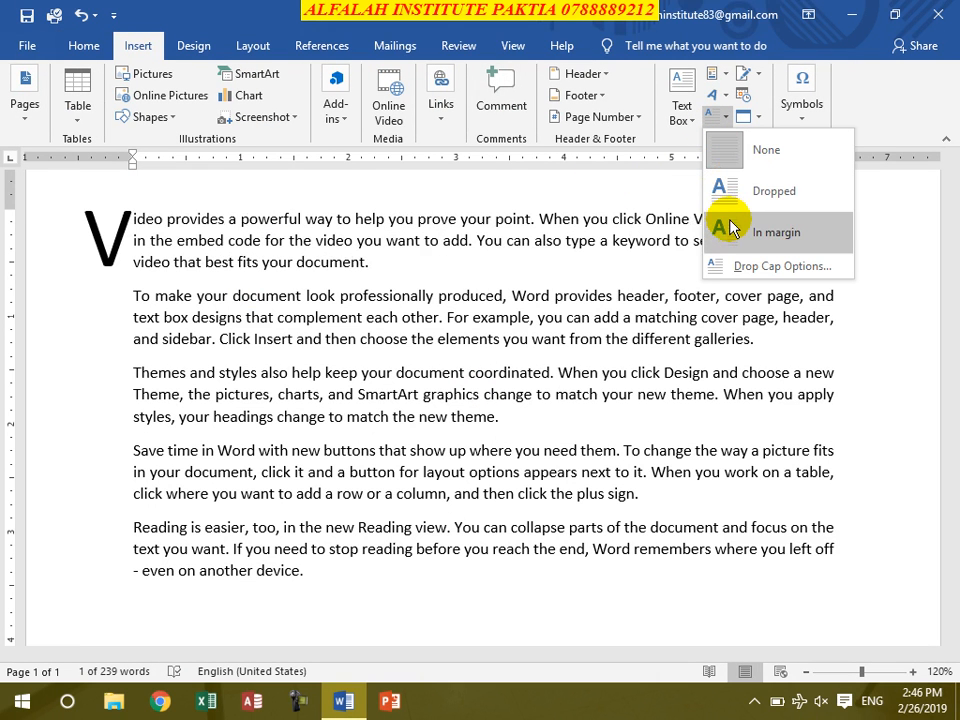
left_click(760, 266)
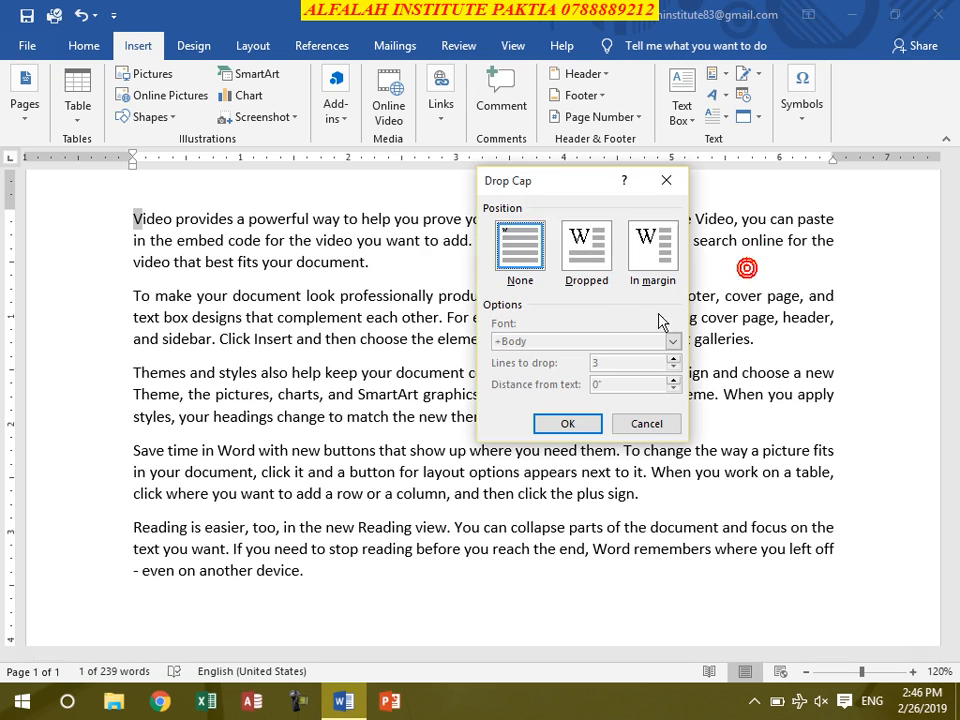
left_click(576, 256)
left_click(606, 254)
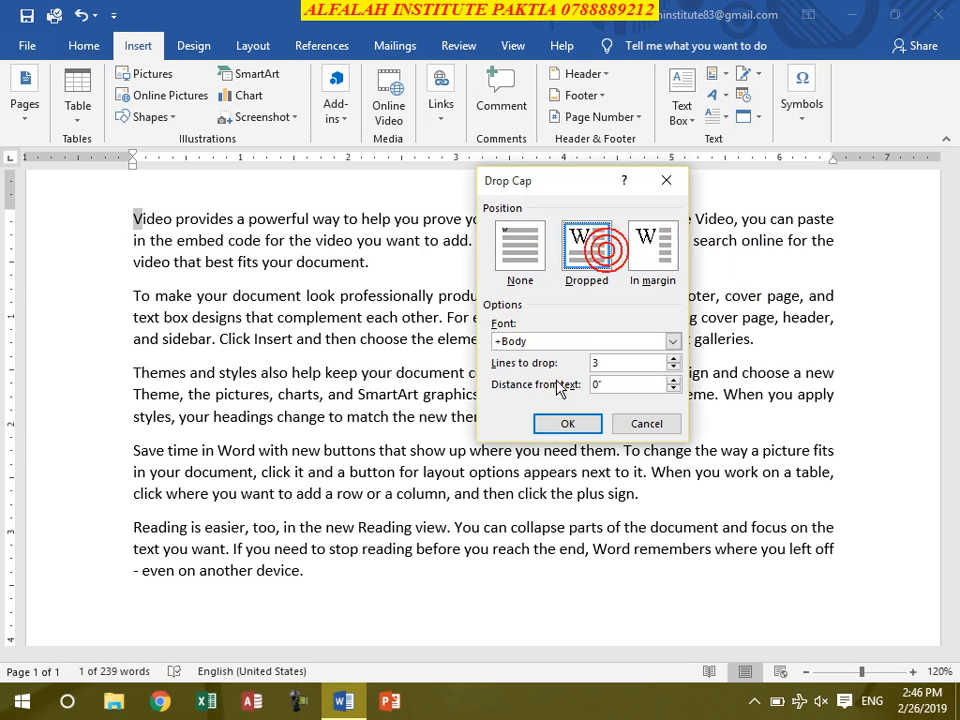
left_click(672, 342)
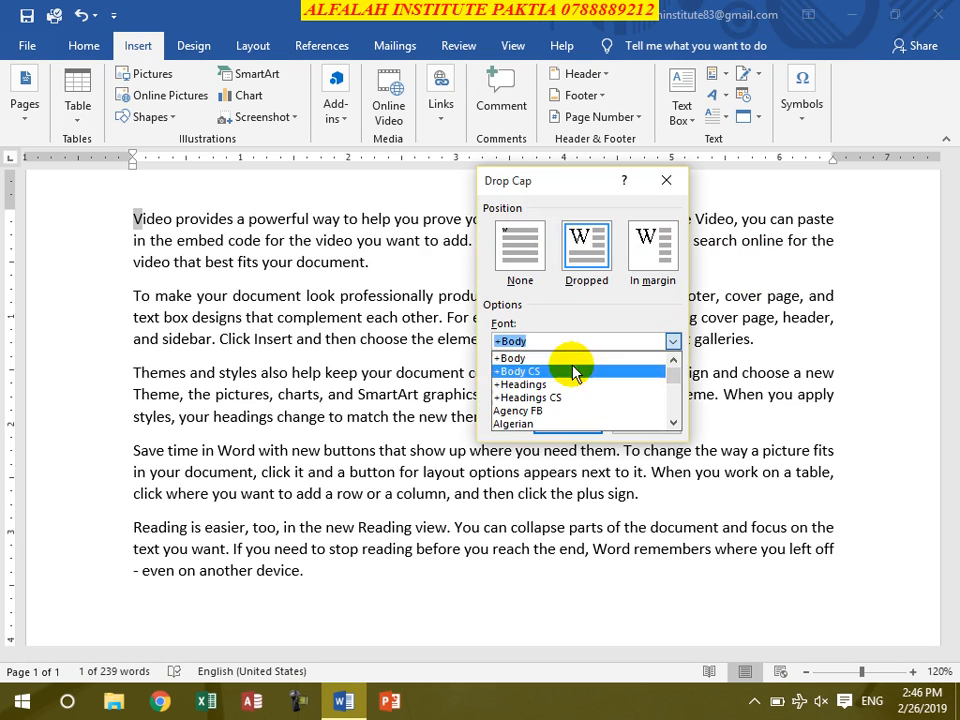
left_click(560, 359)
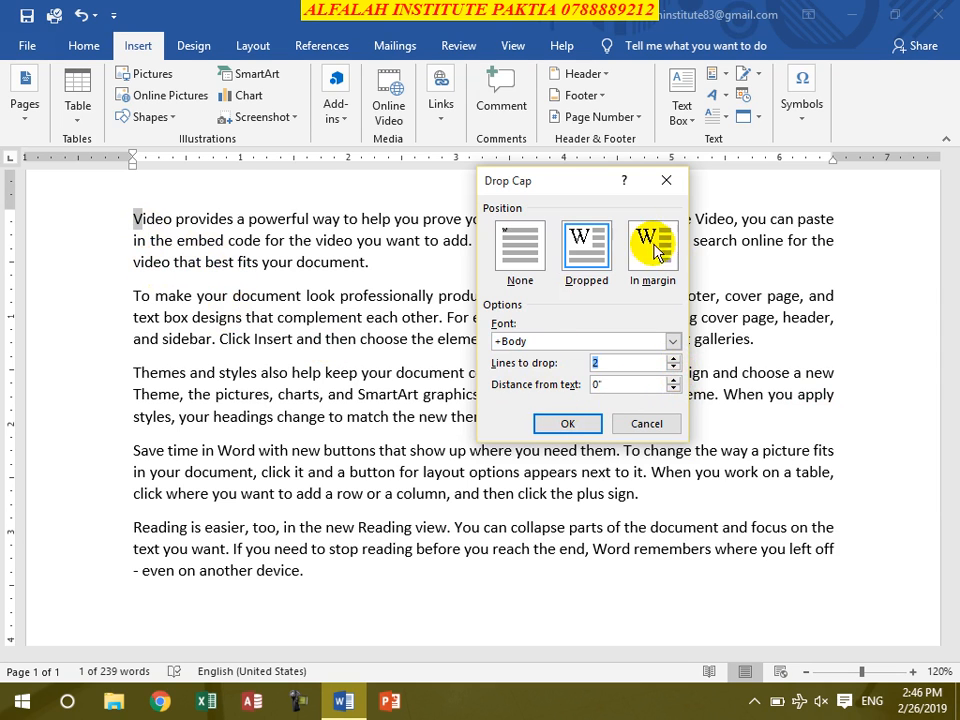
left_click(564, 424)
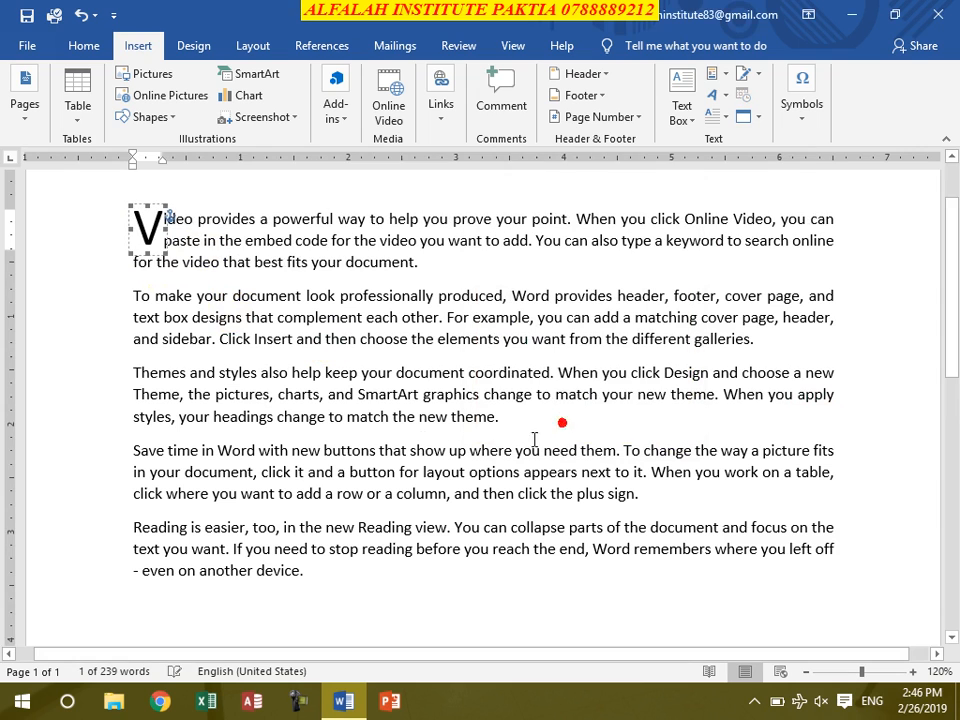
left_click(197, 240)
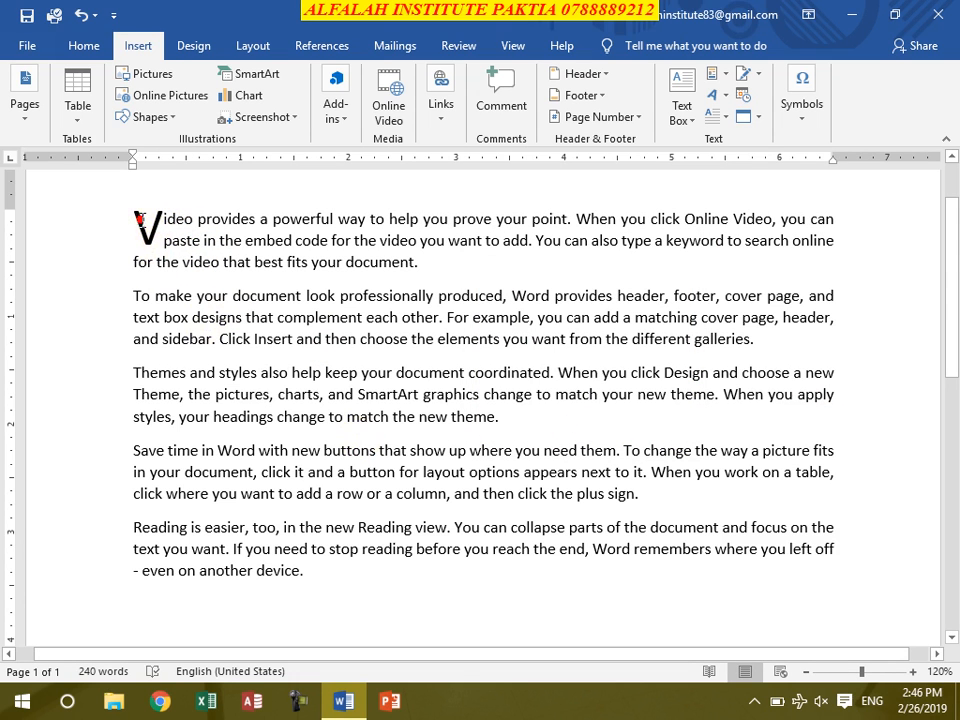
- Remove the drop cap from the first paragraph's initial V by setting it to None
left_click(141, 217)
double_click(142, 224)
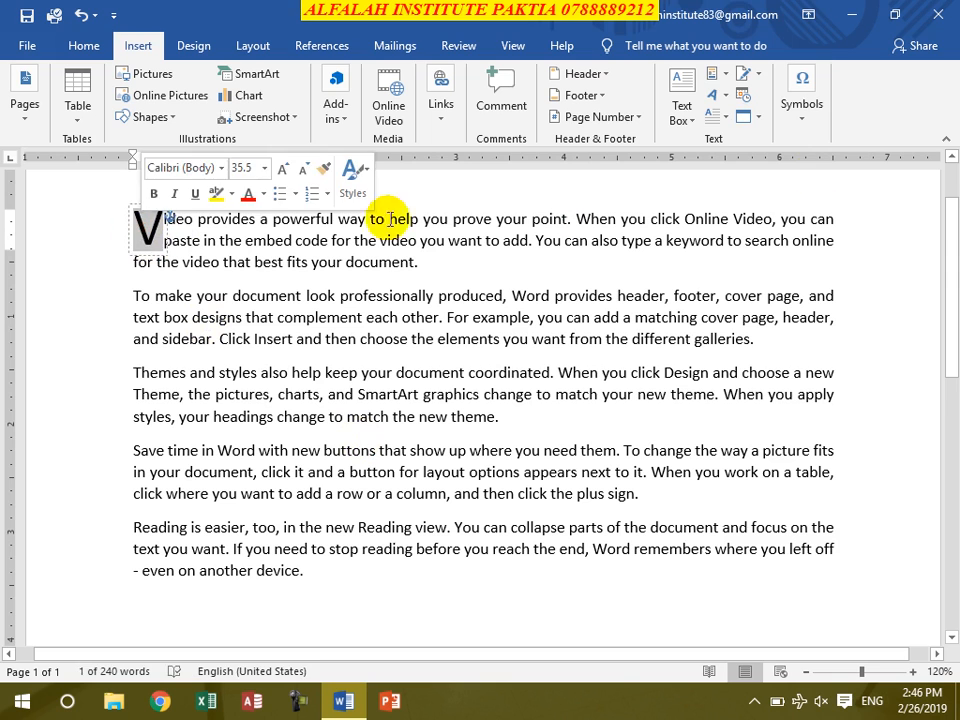
left_click(709, 120)
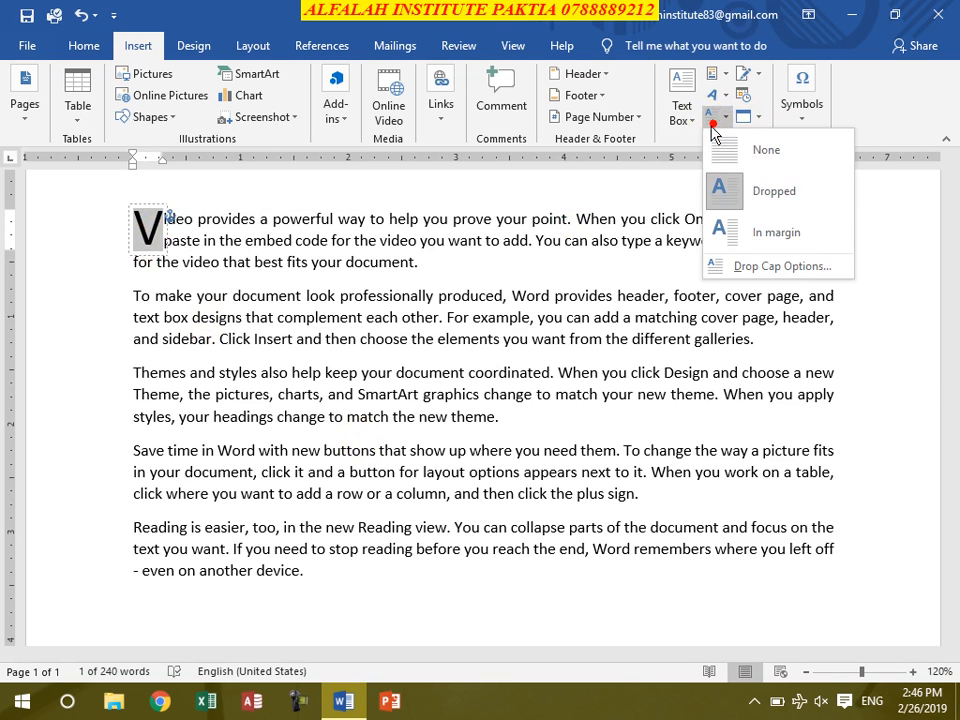
left_click(722, 158)
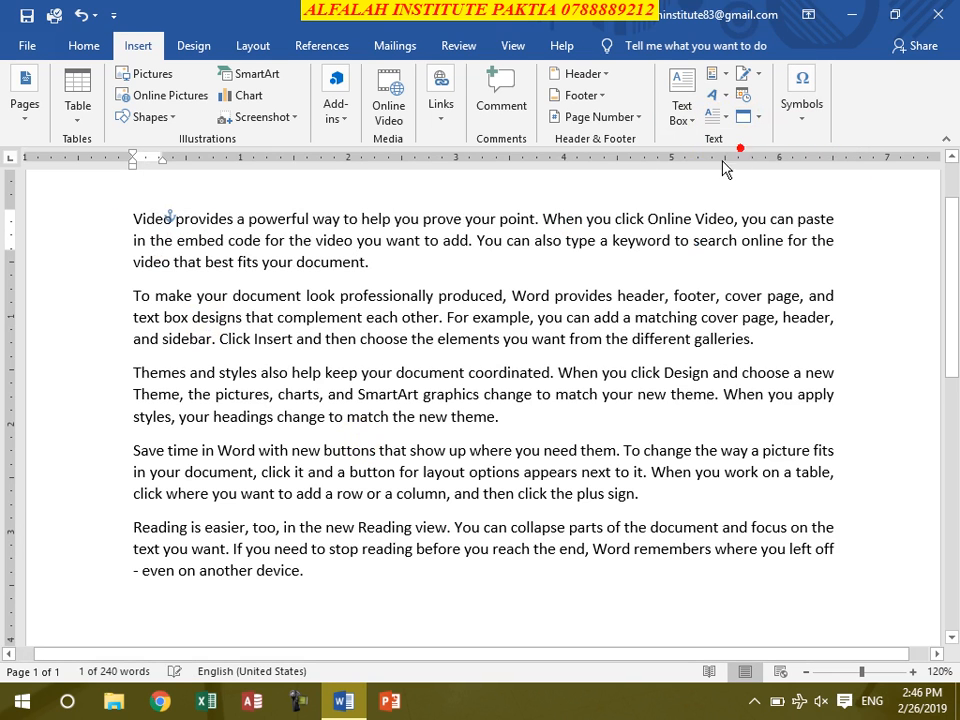
left_click(310, 289)
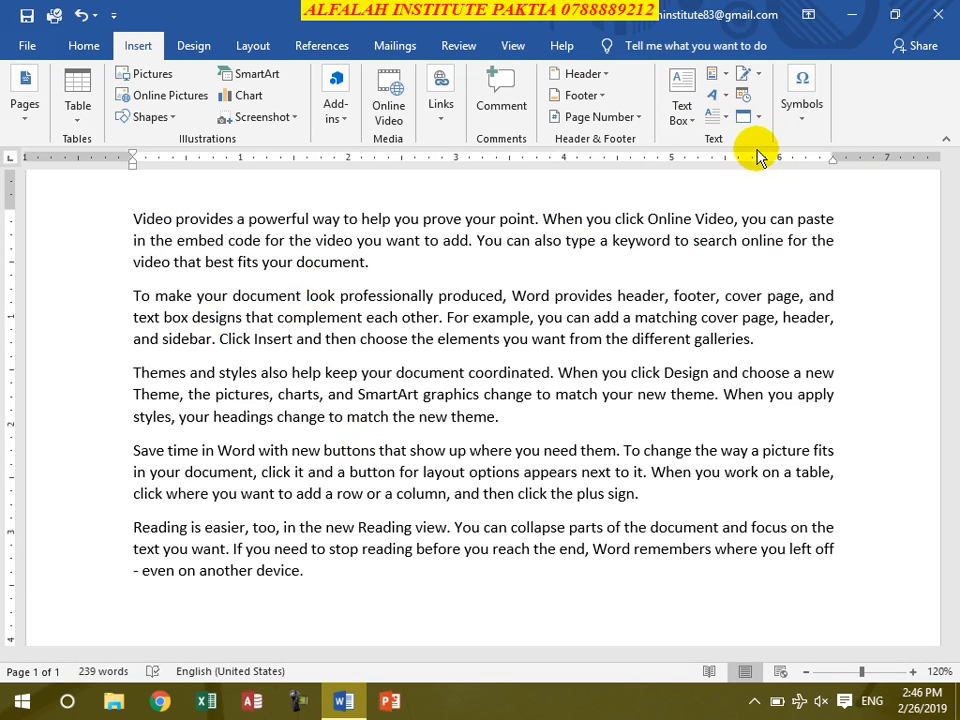
- Close the sample text document without saving its changes
left_click(758, 75)
left_click(598, 325)
left_click(938, 14)
left_click(476, 387)
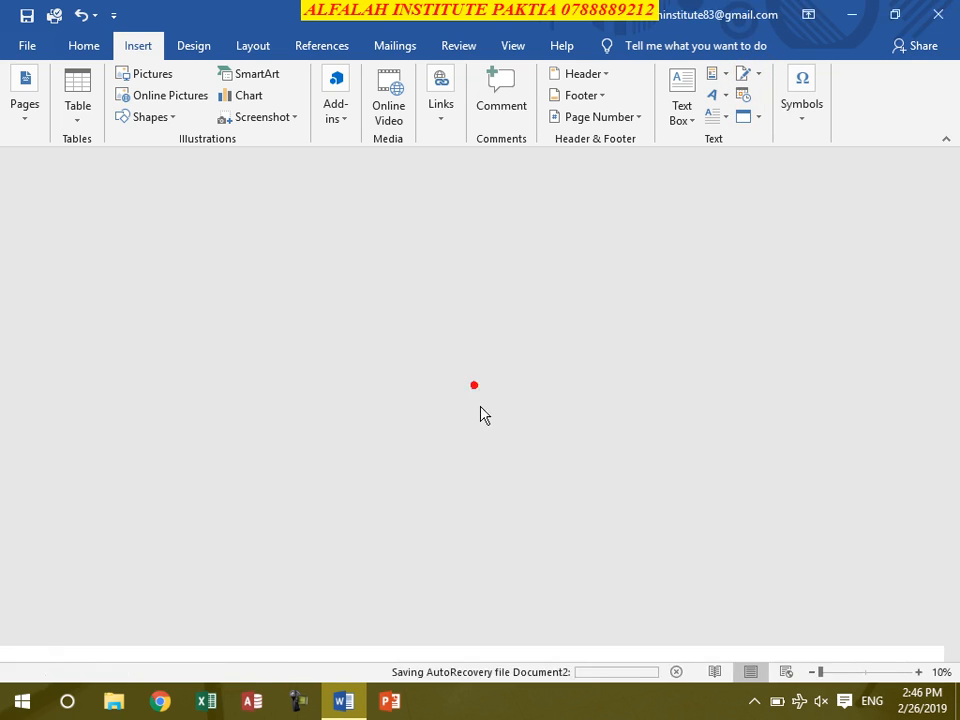